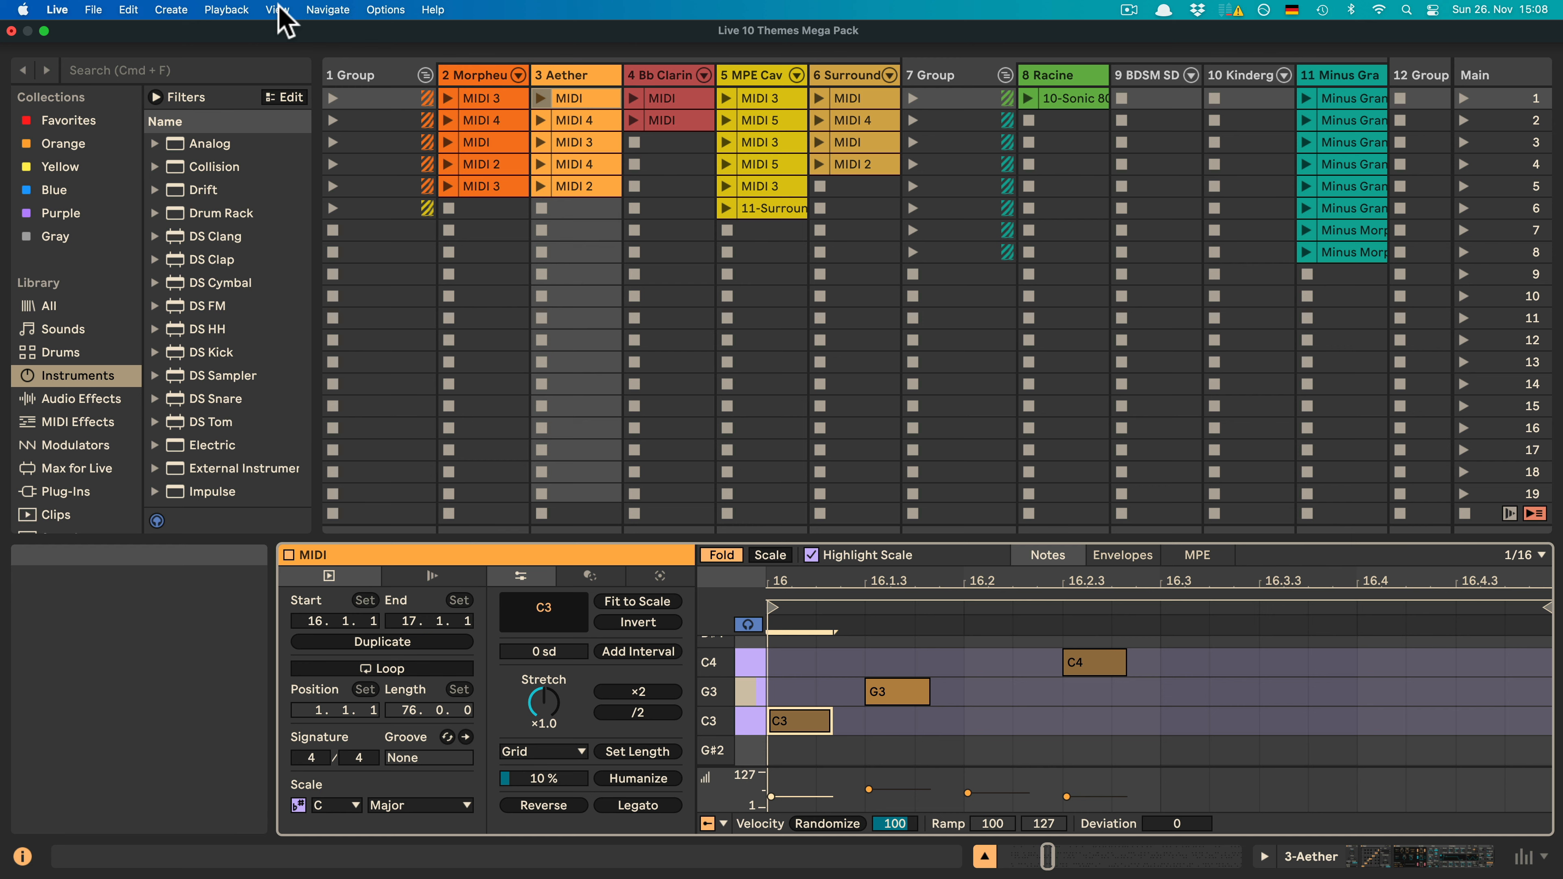
Show the Device View together with the Clip View, and toggle each of the two views off and on.
{"action": "left_click", "coordinate": [278, 10]}
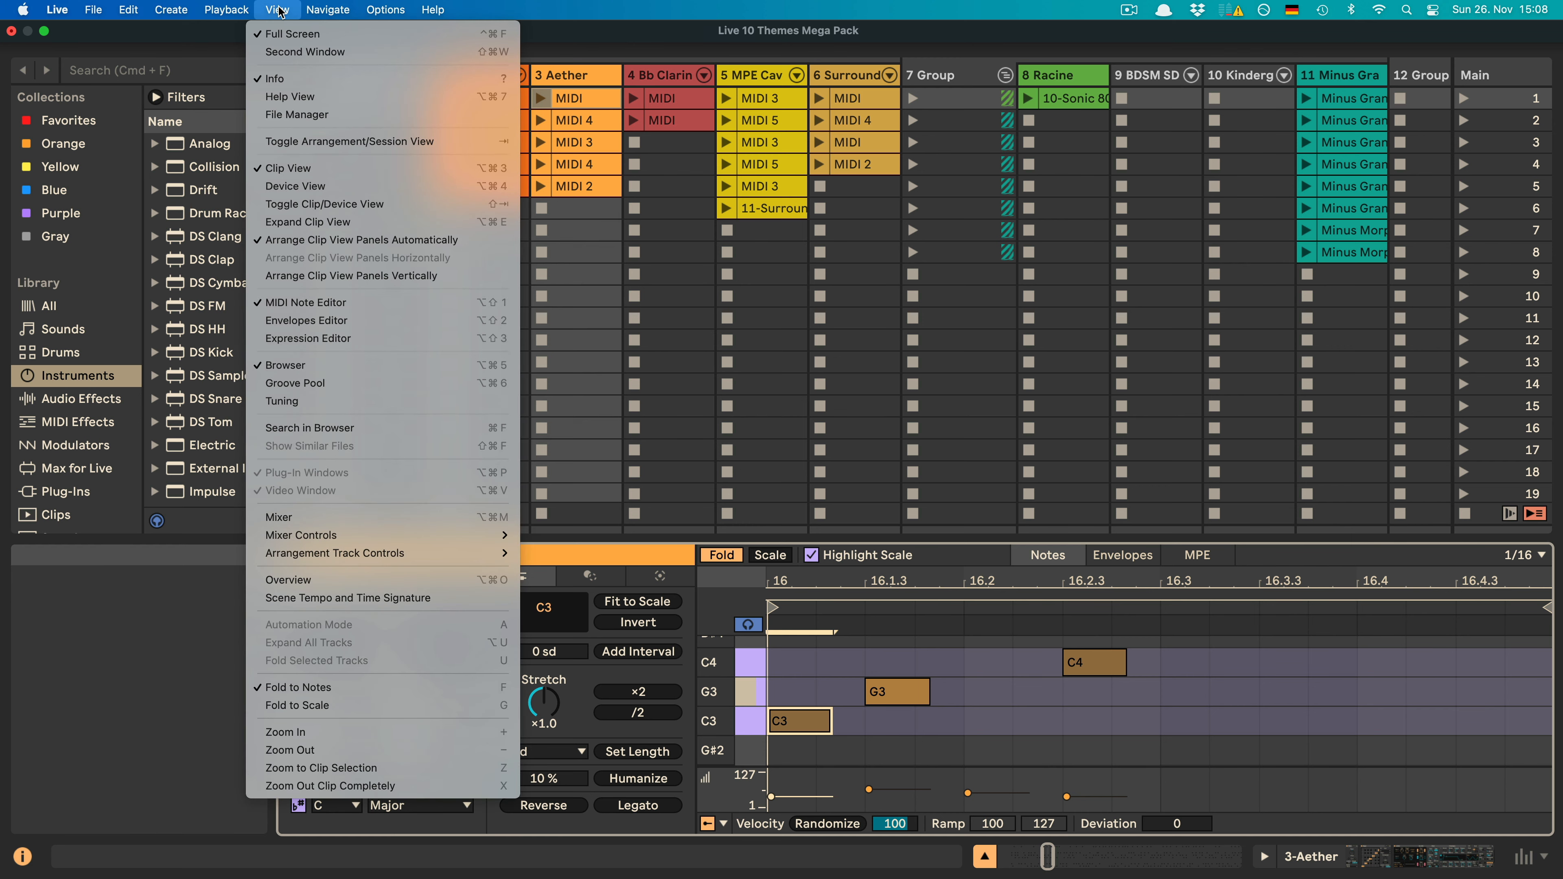
{"action": "left_click", "coordinate": [302, 186]}
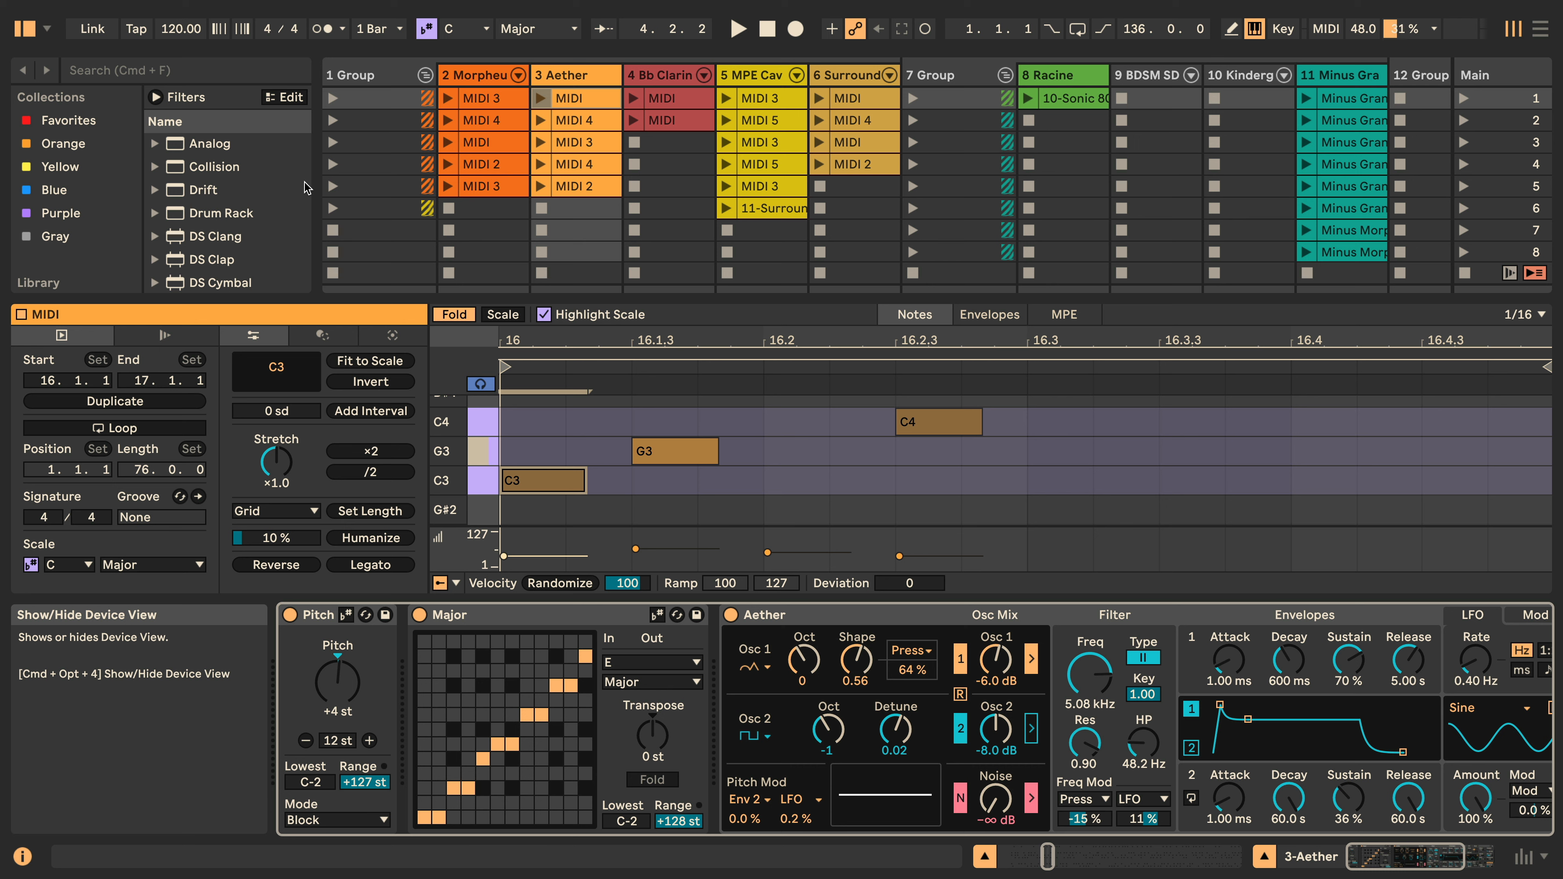
{"action": "key", "text": "super+alt+3"}
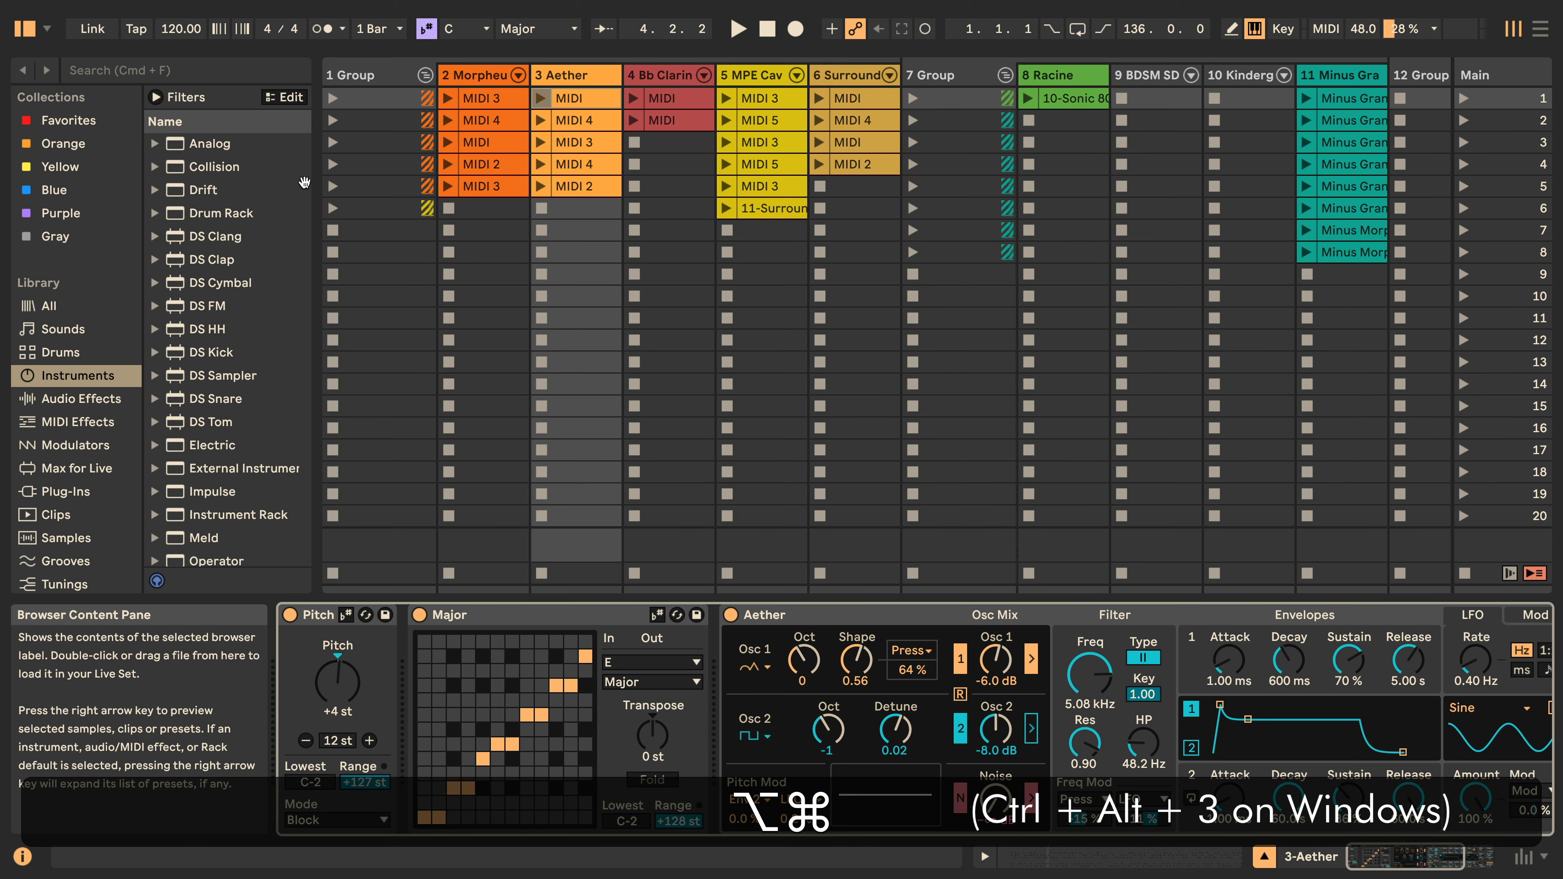
{"action": "key", "text": "super+alt+3"}
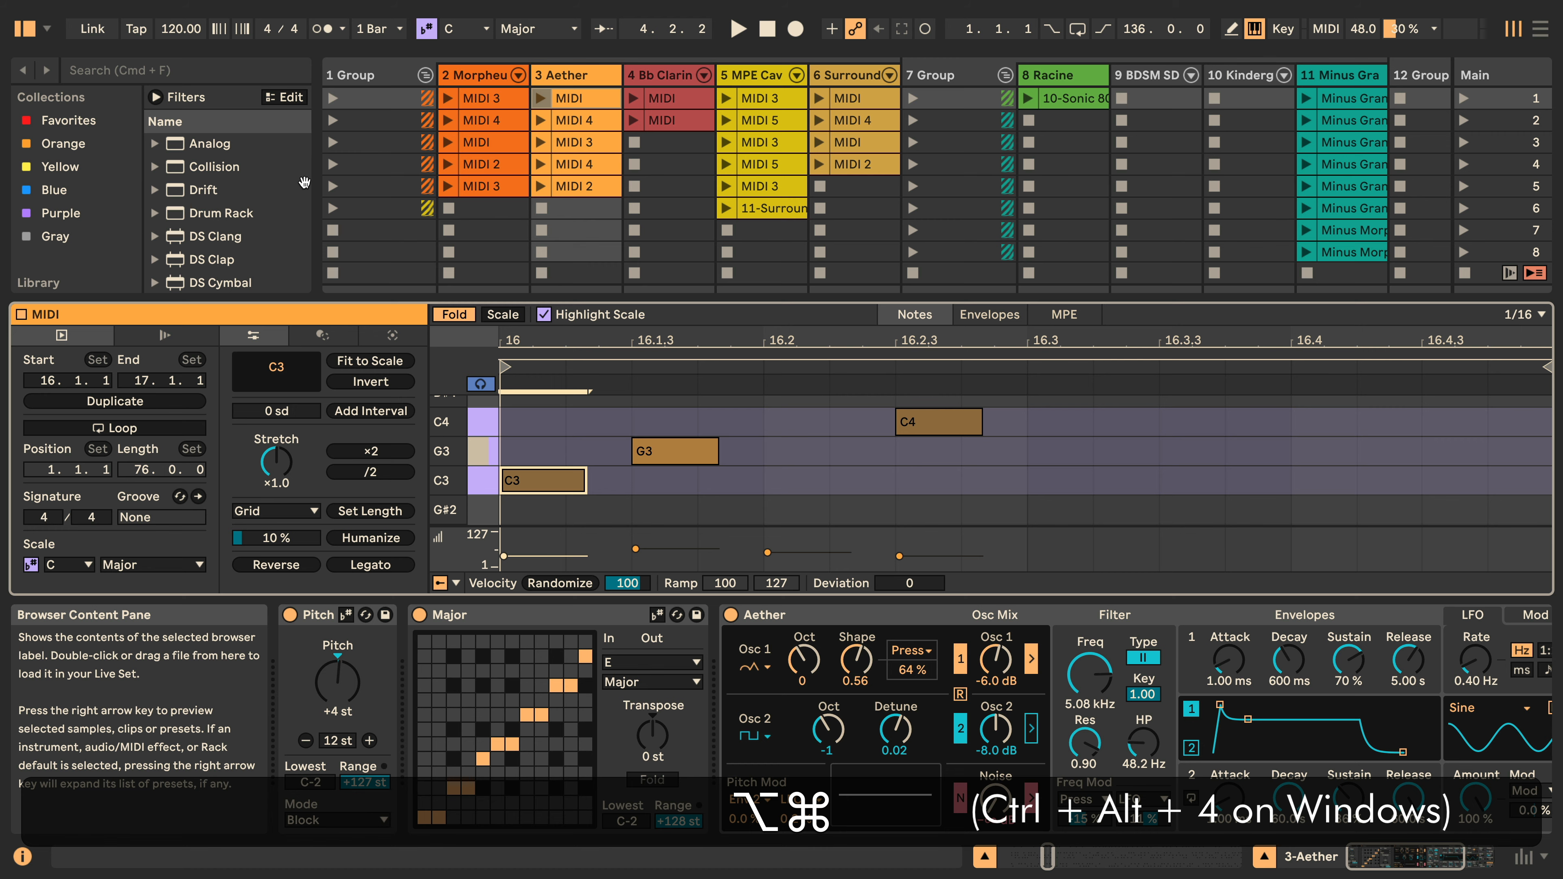
{"action": "key", "text": "super+alt+4"}
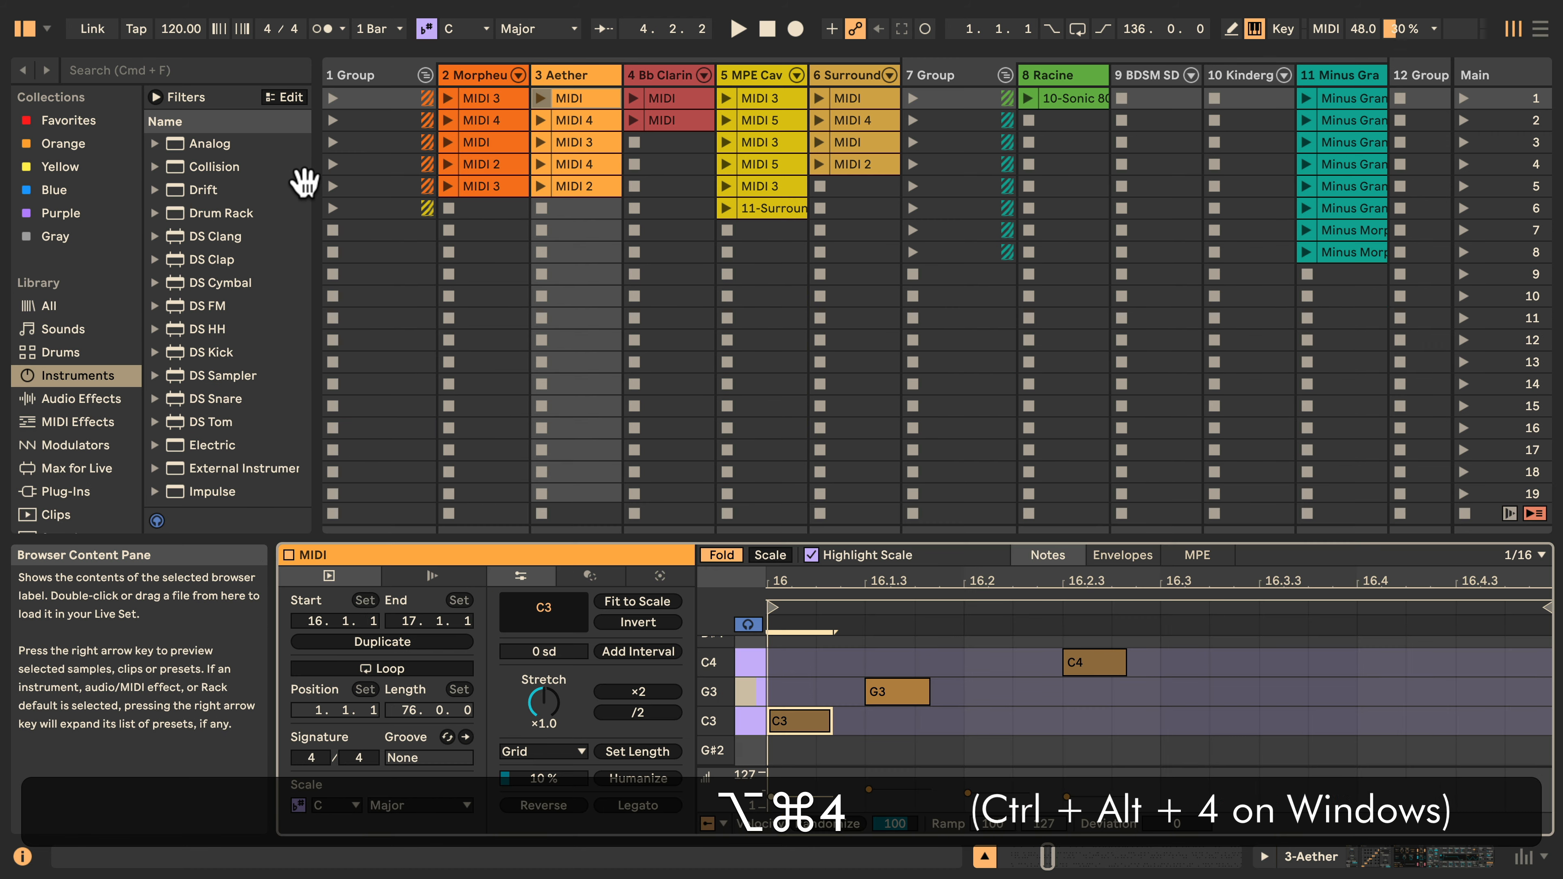
{"action": "key", "text": "super+alt+4"}
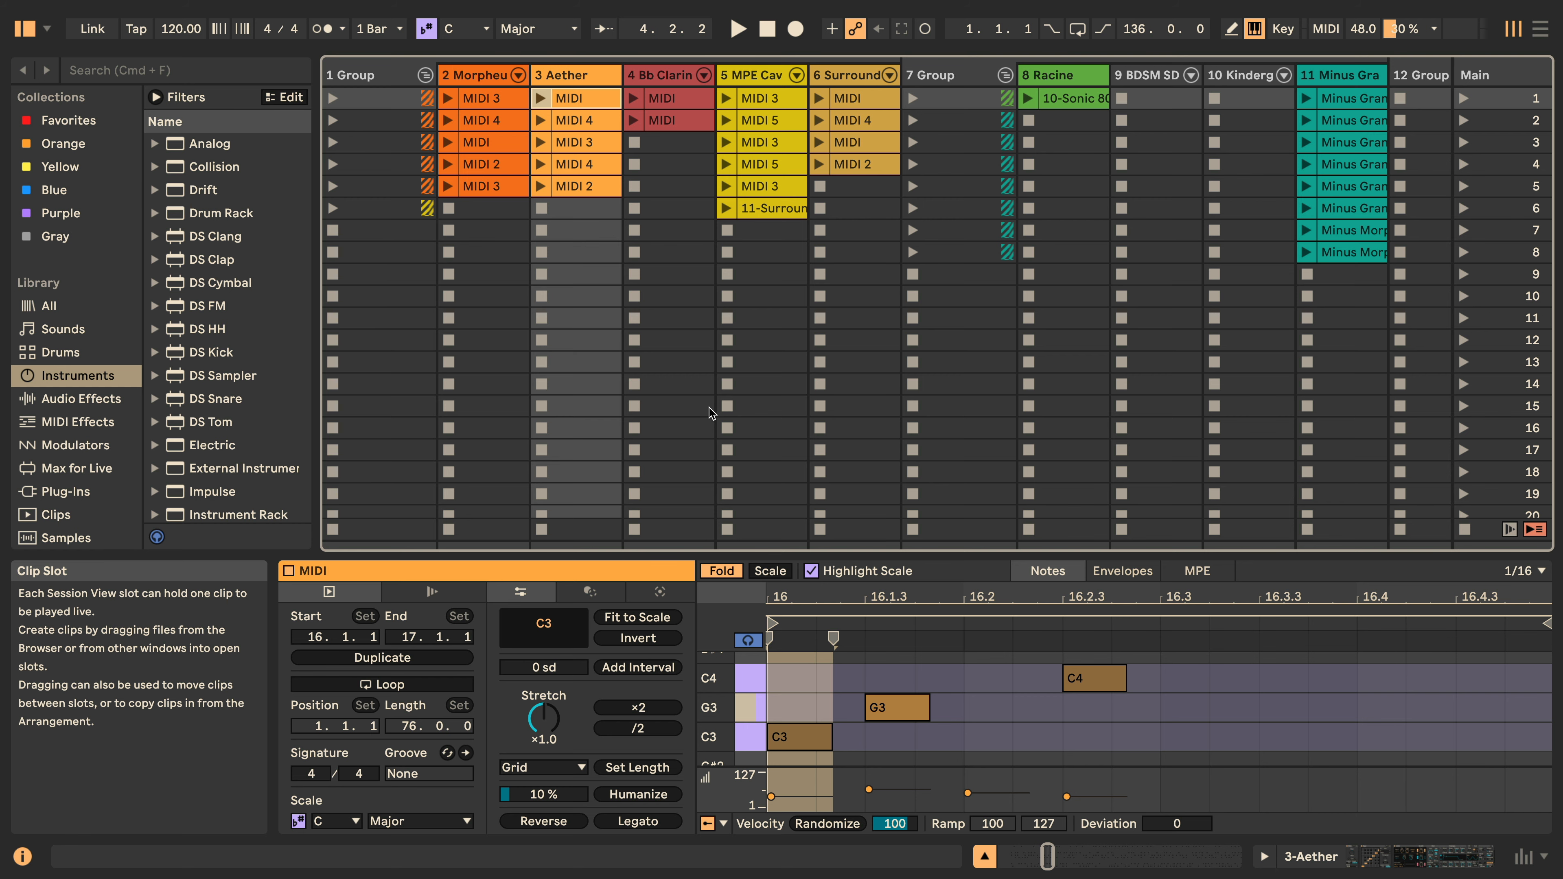
Switch to the Arrangement View and bring up the mixer beneath the tracks.
{"action": "key", "text": "Tab"}
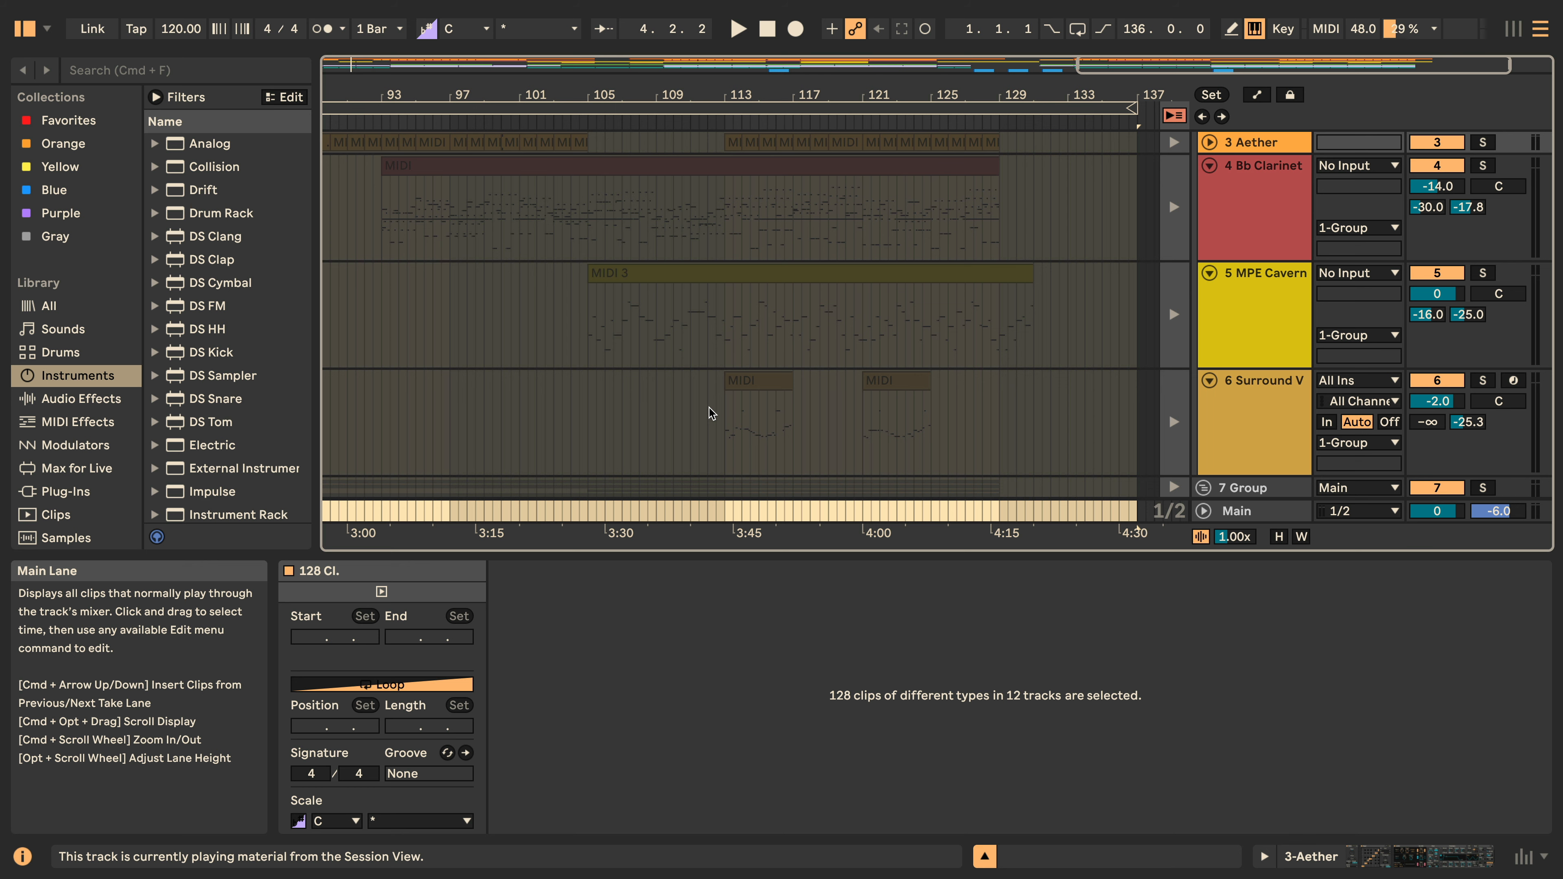
{"action": "key", "text": "alt+super+m"}
{"action": "key", "text": "alt+super+m"}
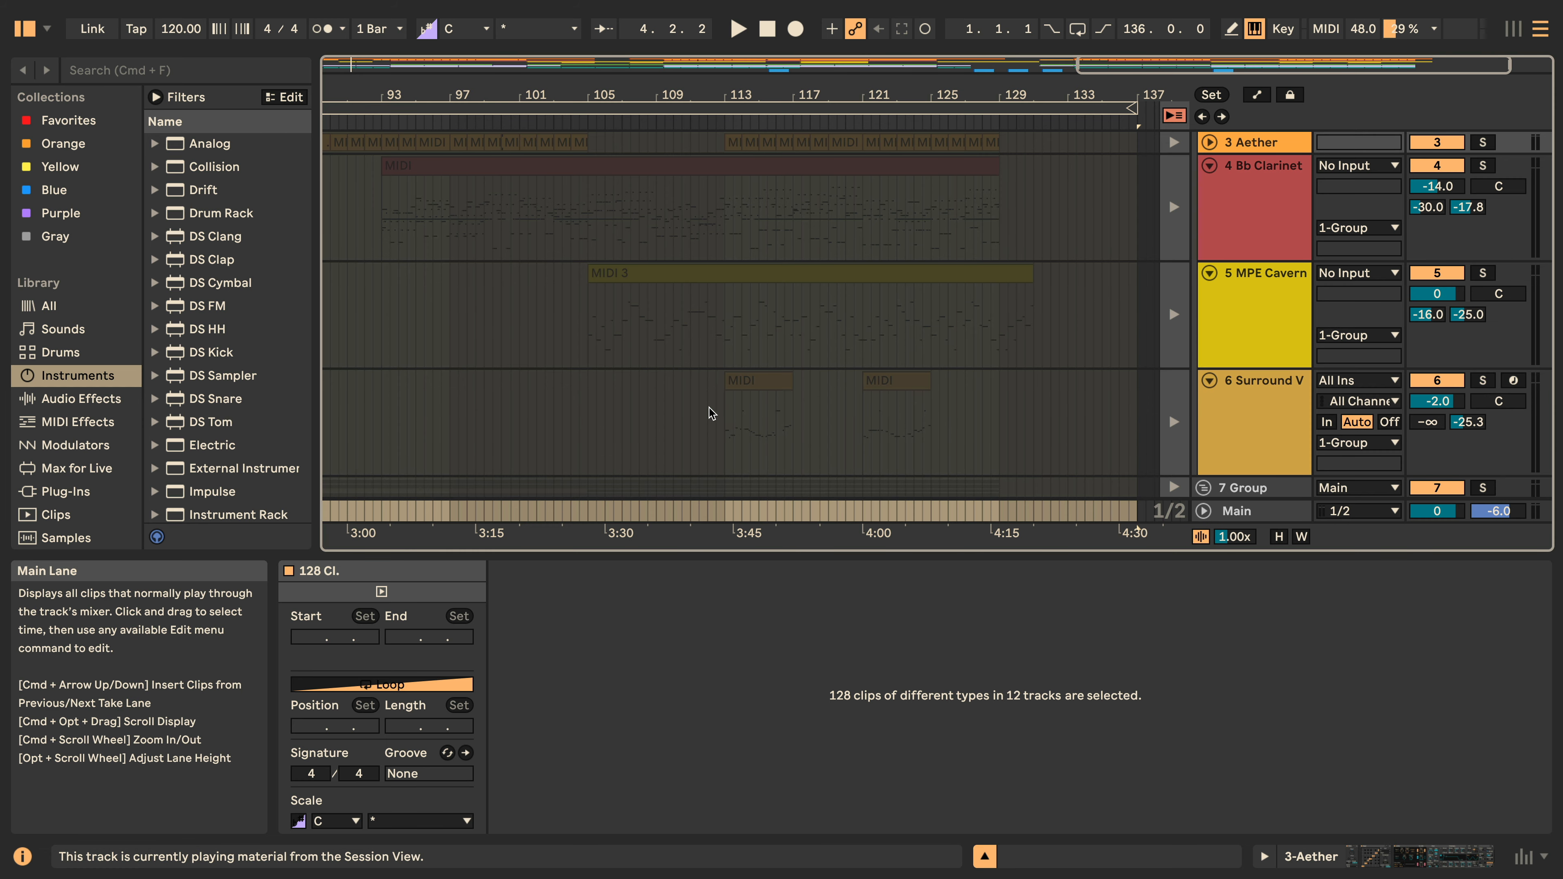
{"action": "key", "text": "alt"}
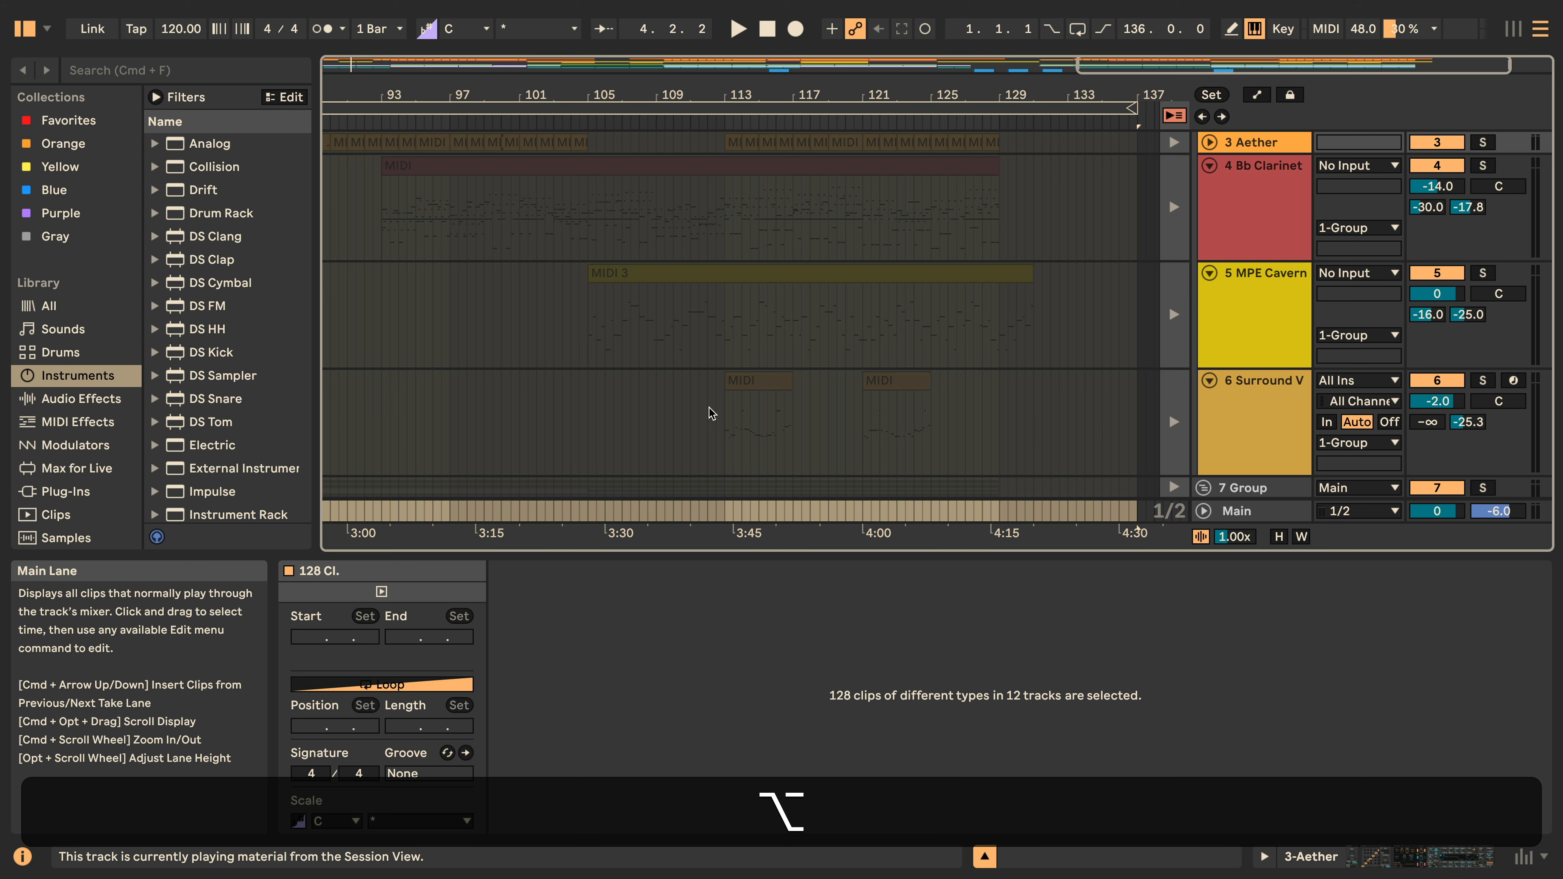
{"action": "key", "text": "shift"}
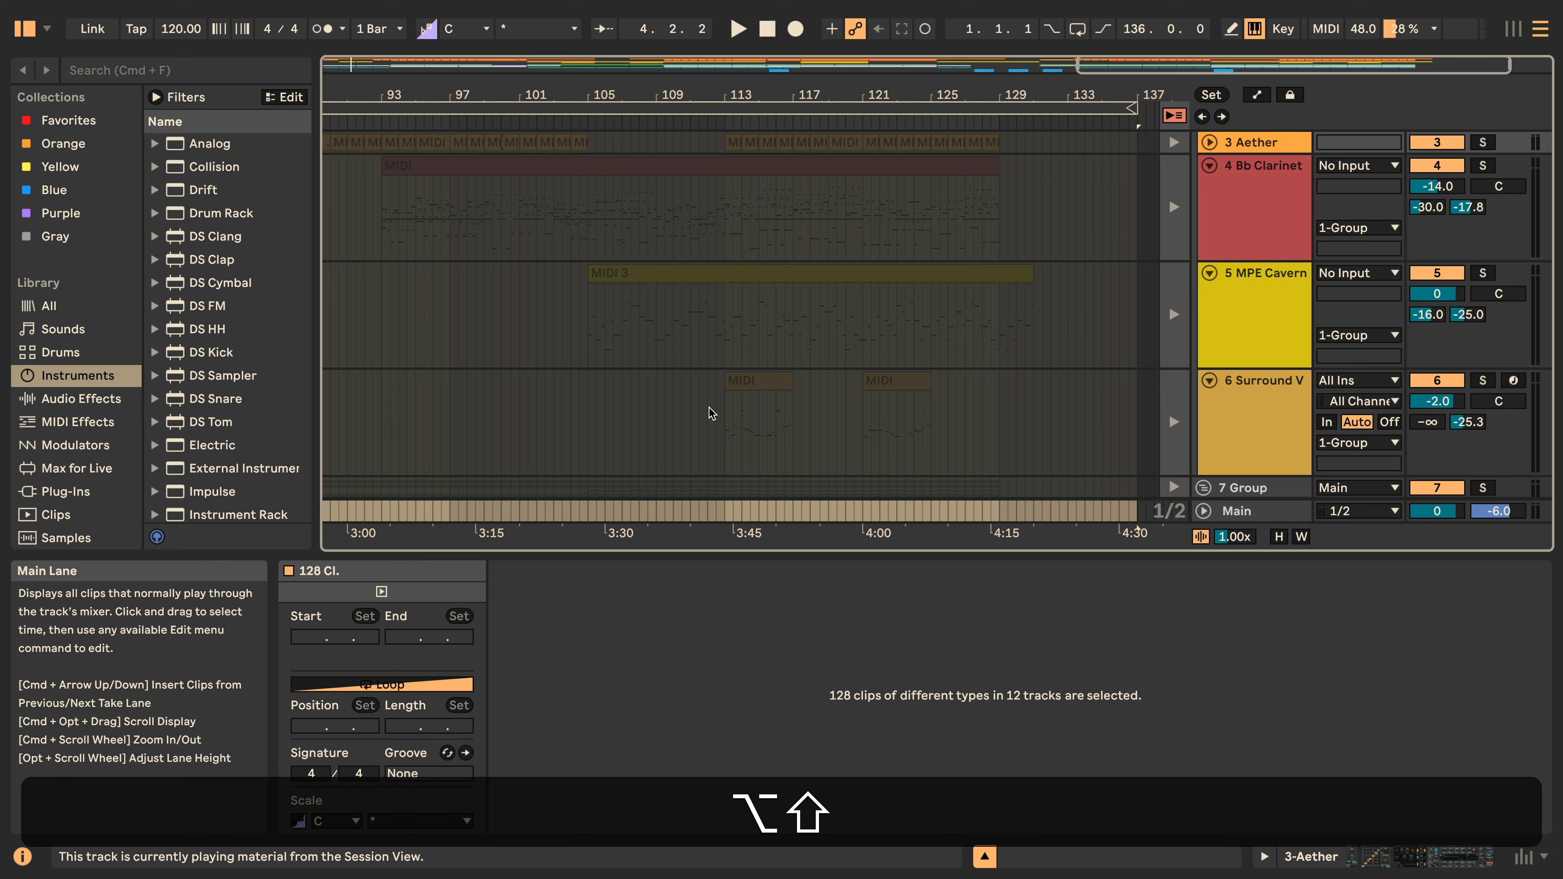
{"action": "key", "text": "alt+shift+m"}
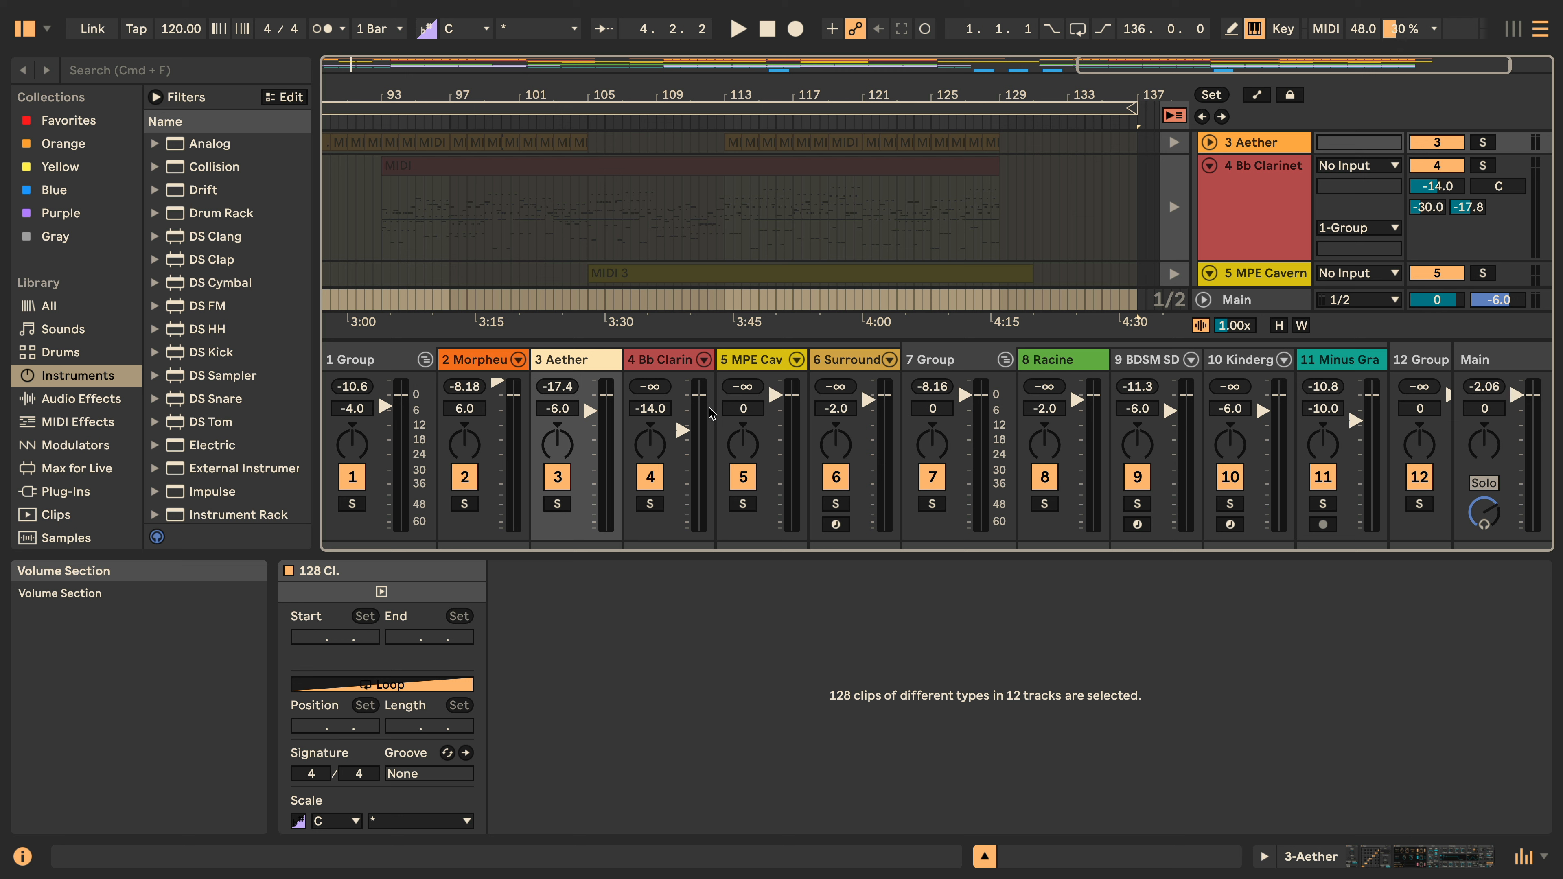
Toggle the mixer's In/Out and Sends sections, leaving In/Out displayed above the volume controls.
{"action": "key", "text": "alt+super+i"}
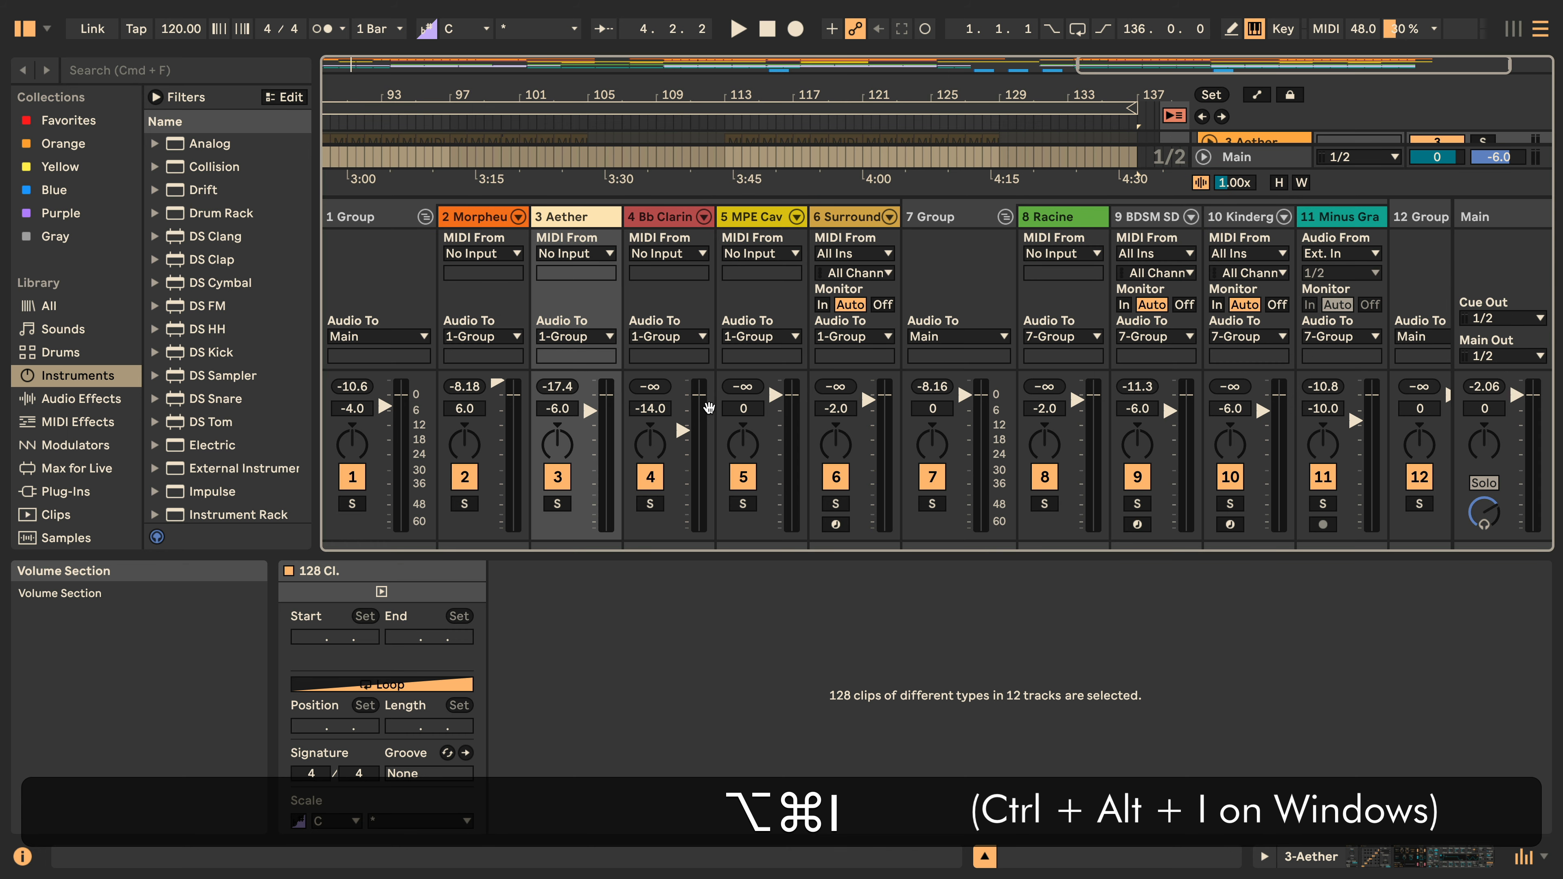
{"action": "key", "text": "alt+super+i"}
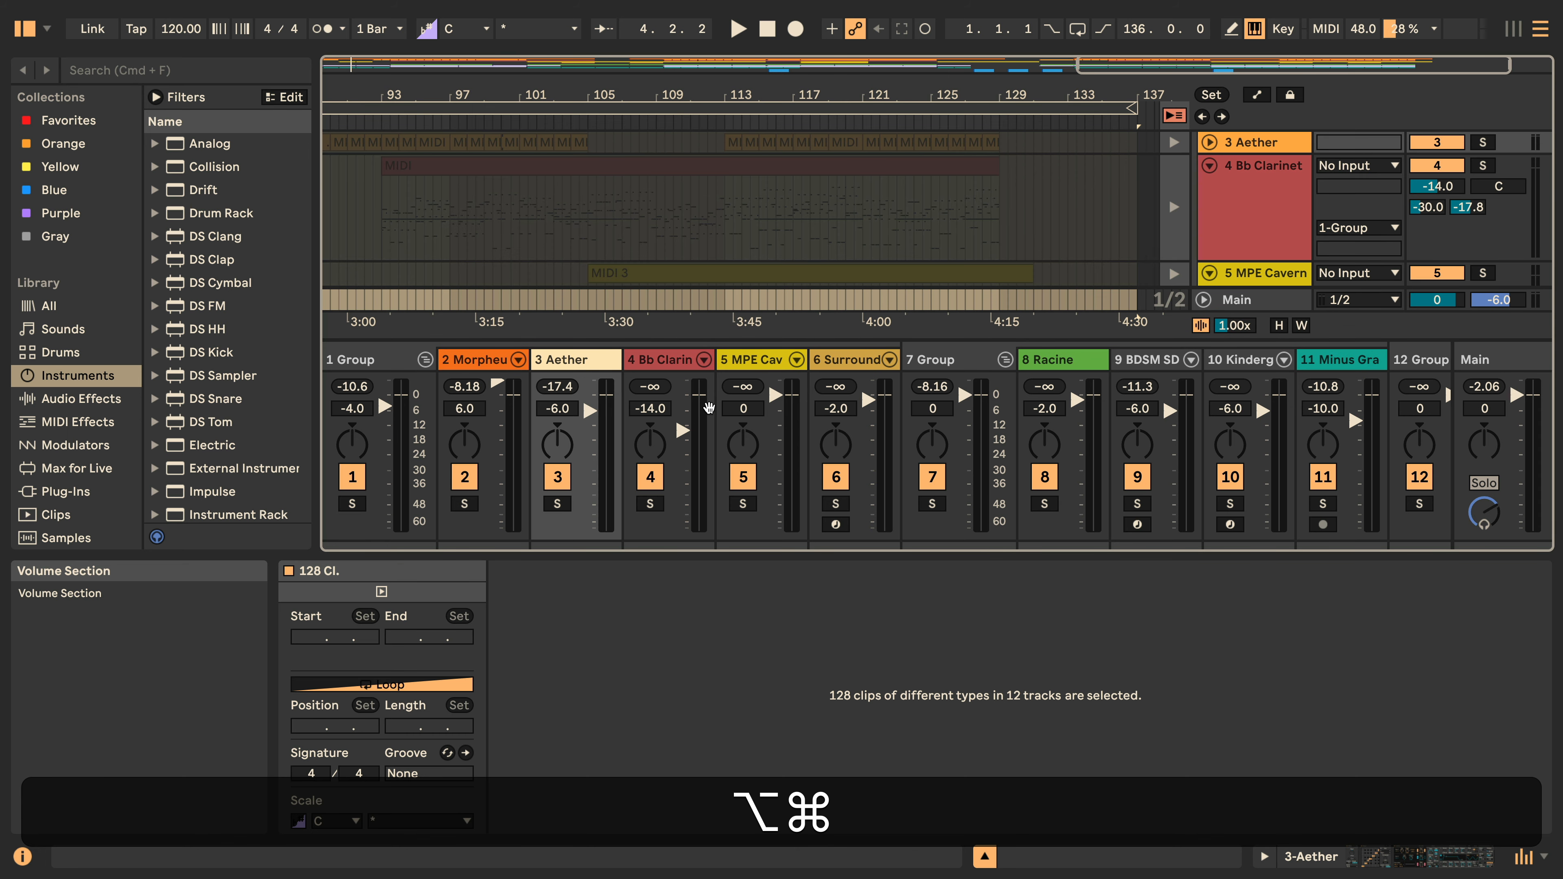
{"action": "key", "text": "alt+super+s"}
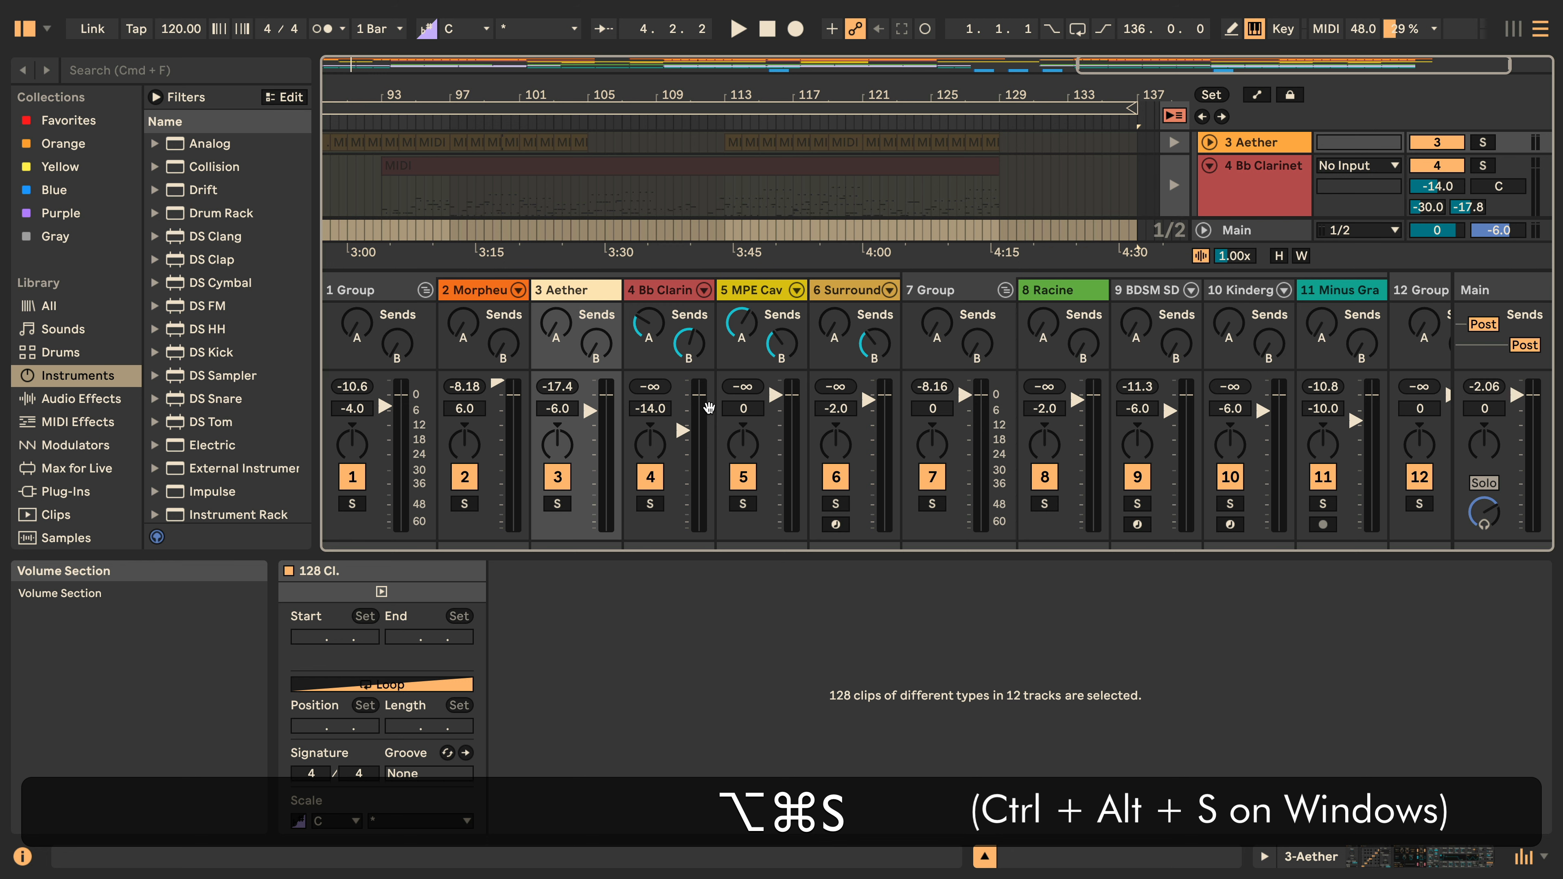
{"action": "key", "text": "alt+super+s"}
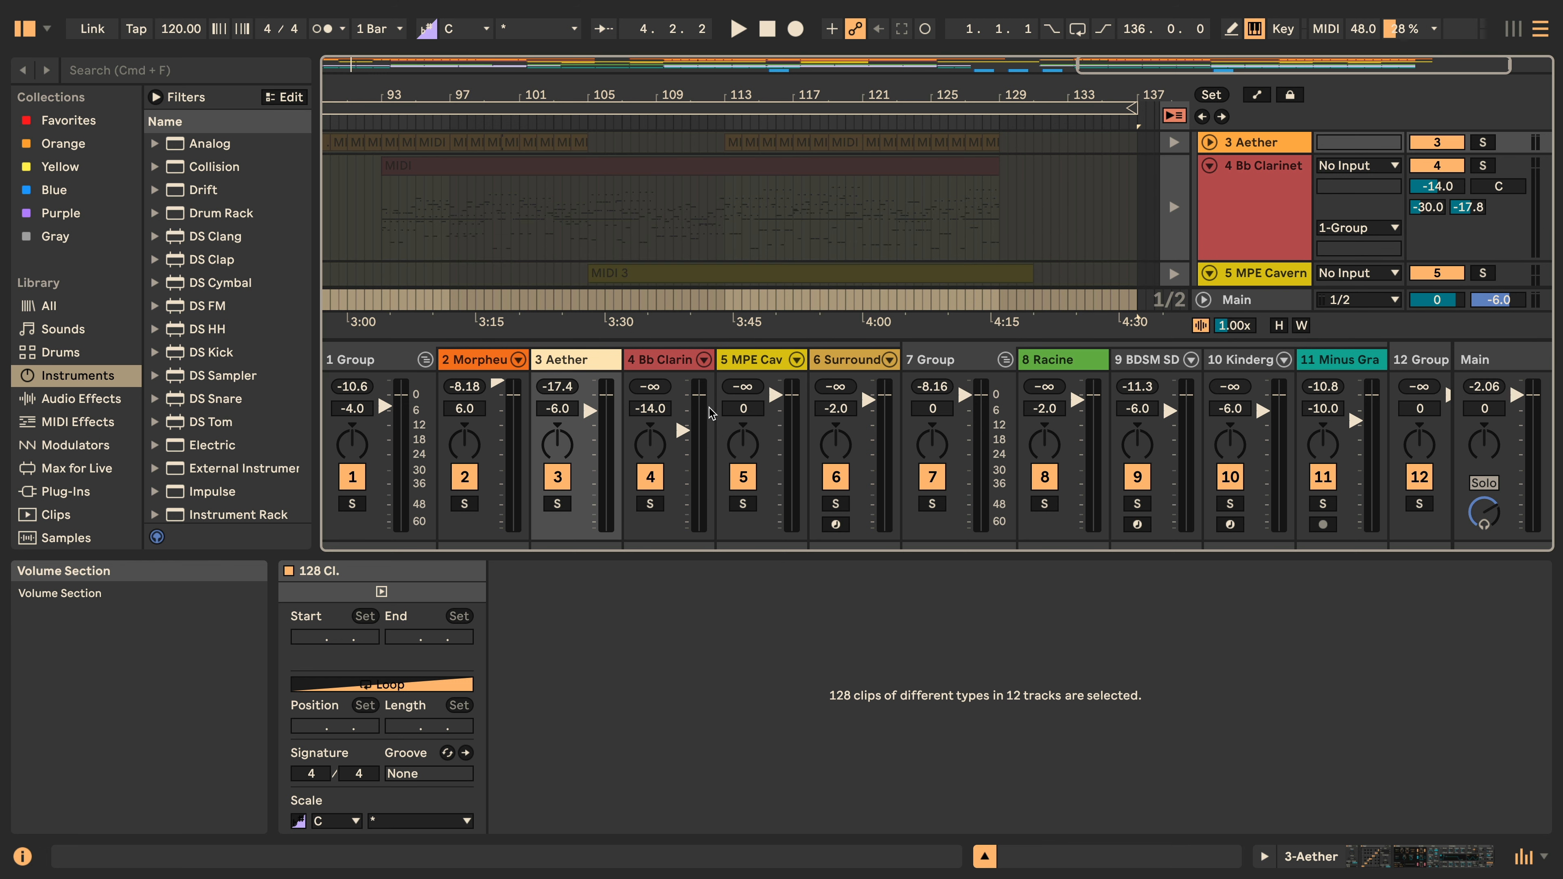
{"action": "key", "text": "alt+super+i"}
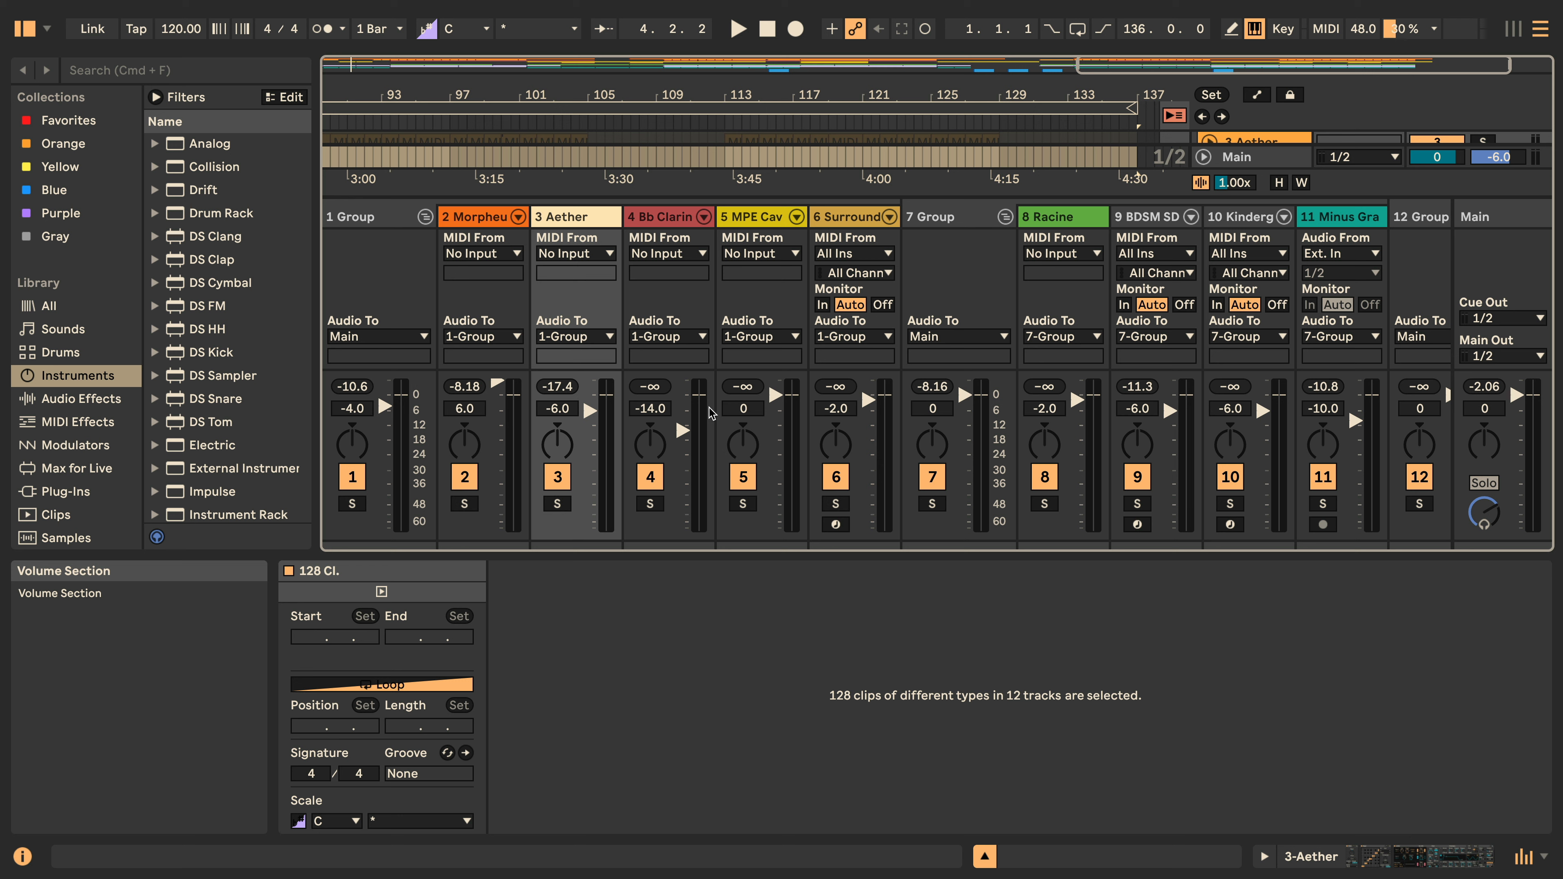
Hide and reshow the Arrangement mixer, and turn off its Volume section in the mixer view options.
{"action": "key", "text": "alt+super+m"}
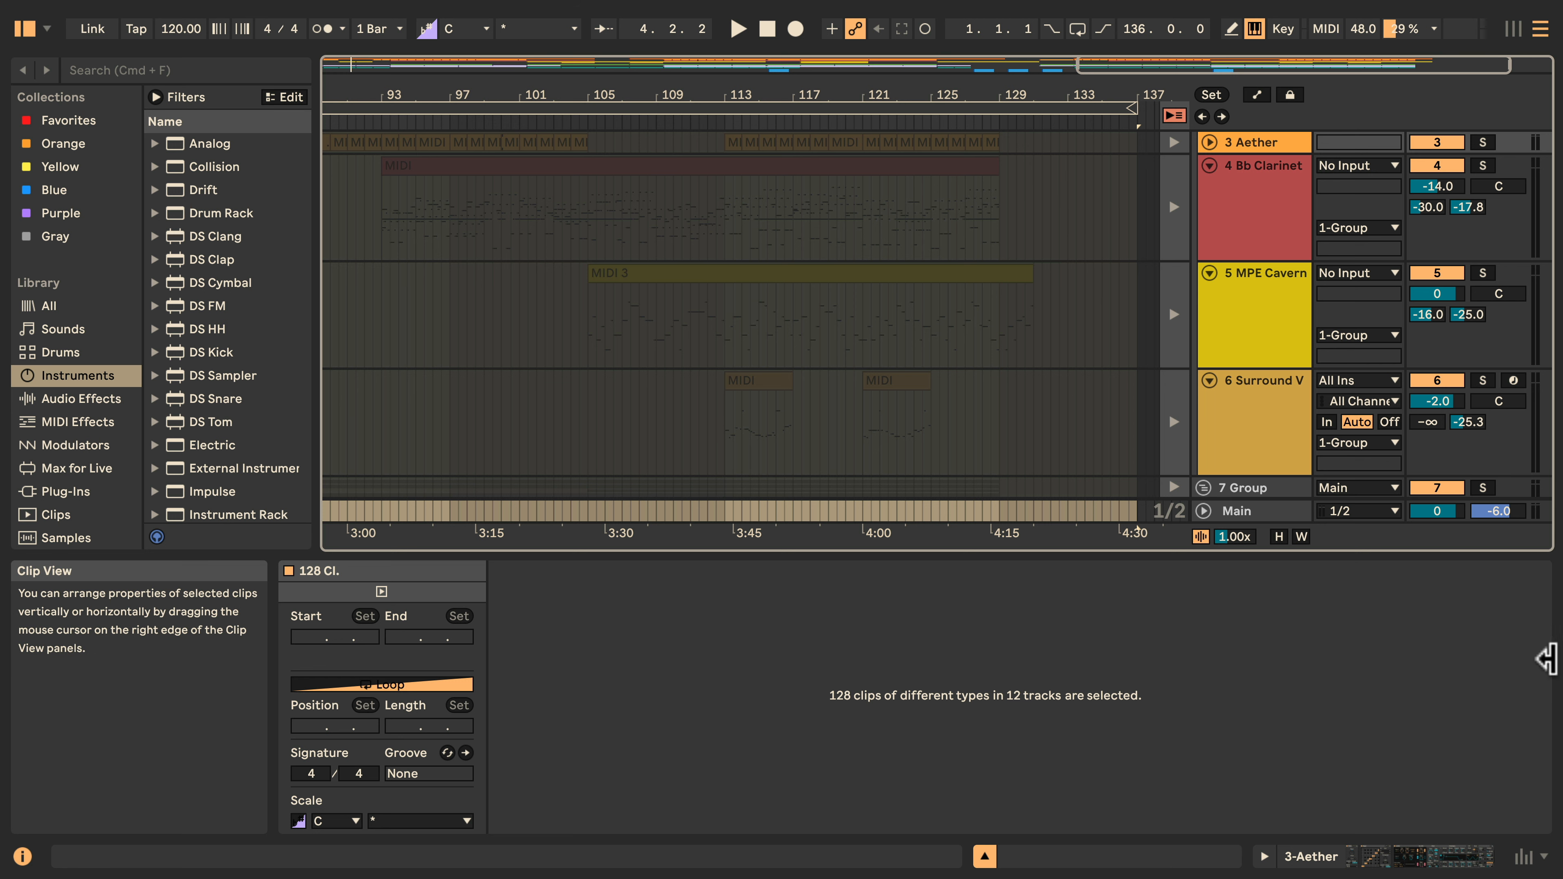
{"action": "left_click", "coordinate": [1545, 857]}
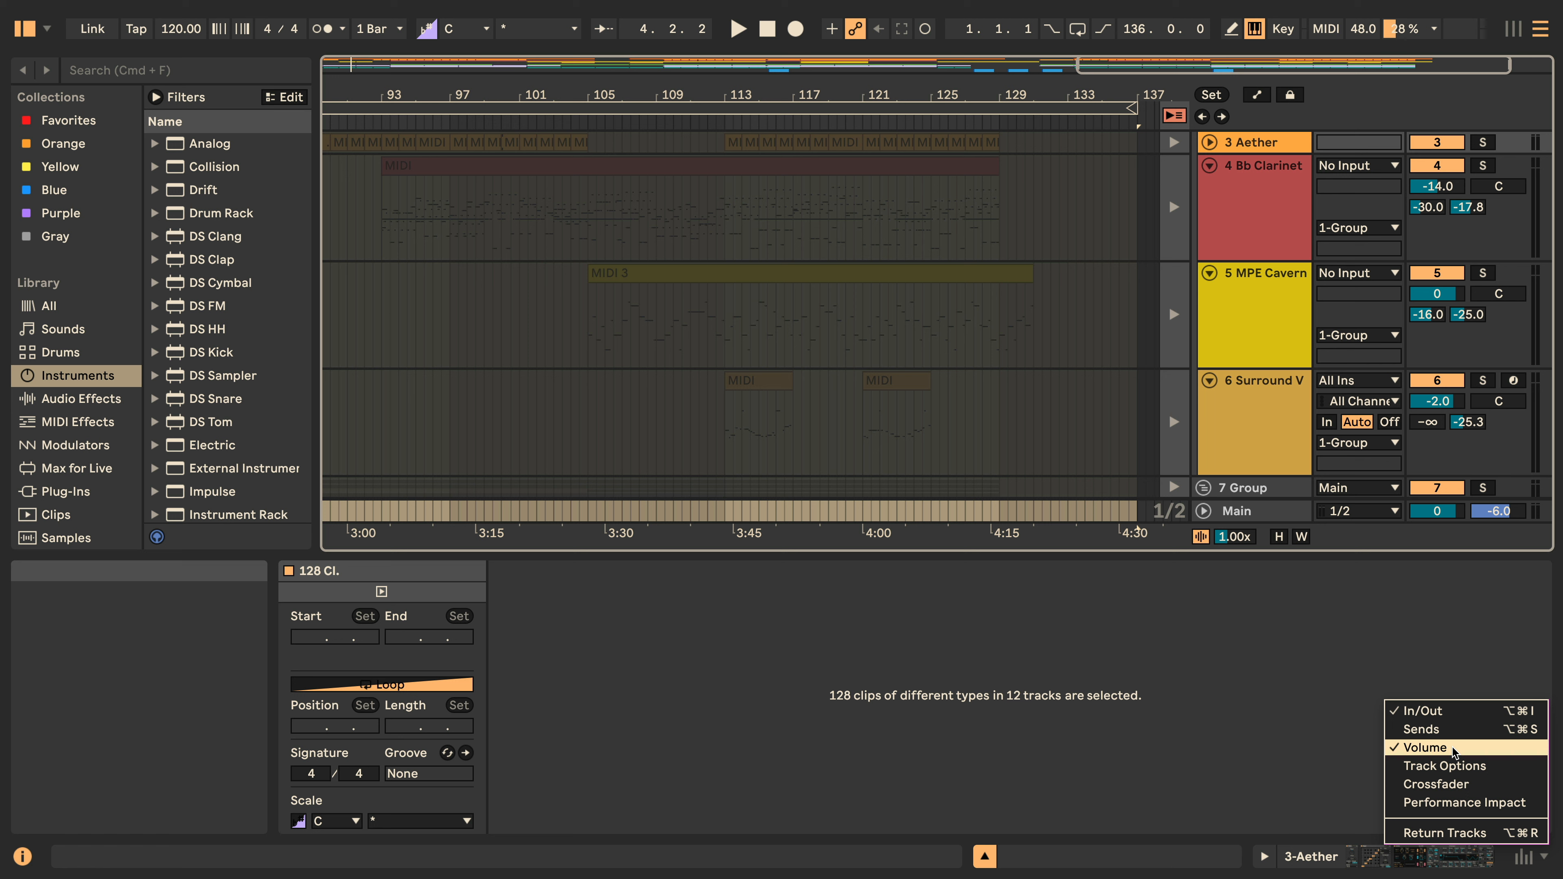
{"action": "left_click", "coordinate": [1523, 858]}
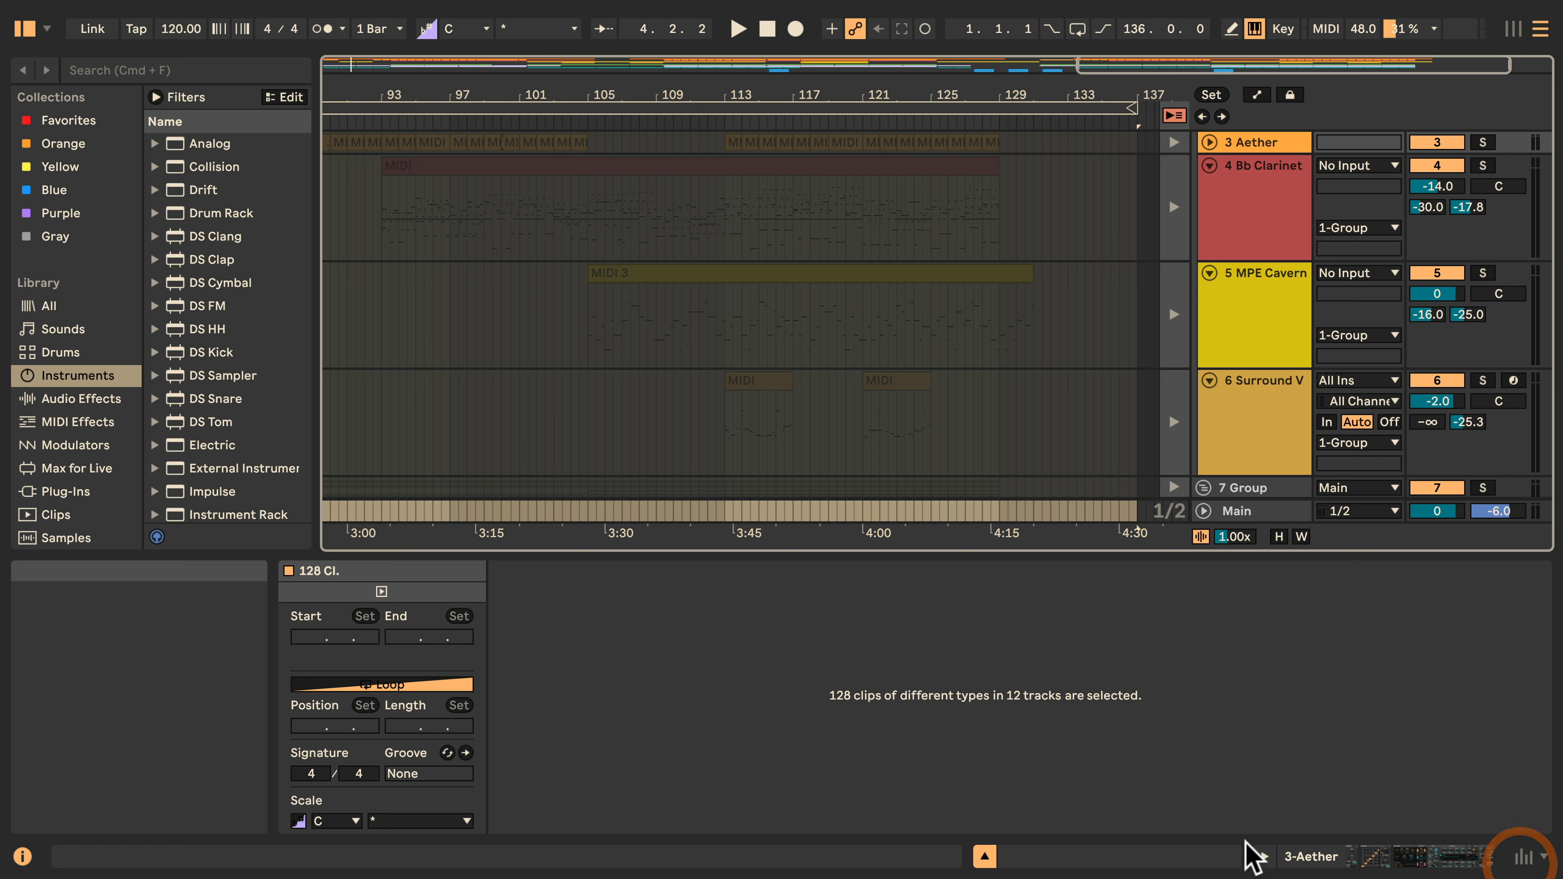
{"action": "key", "text": "alt+super+m"}
{"action": "left_click", "coordinate": [1544, 857]}
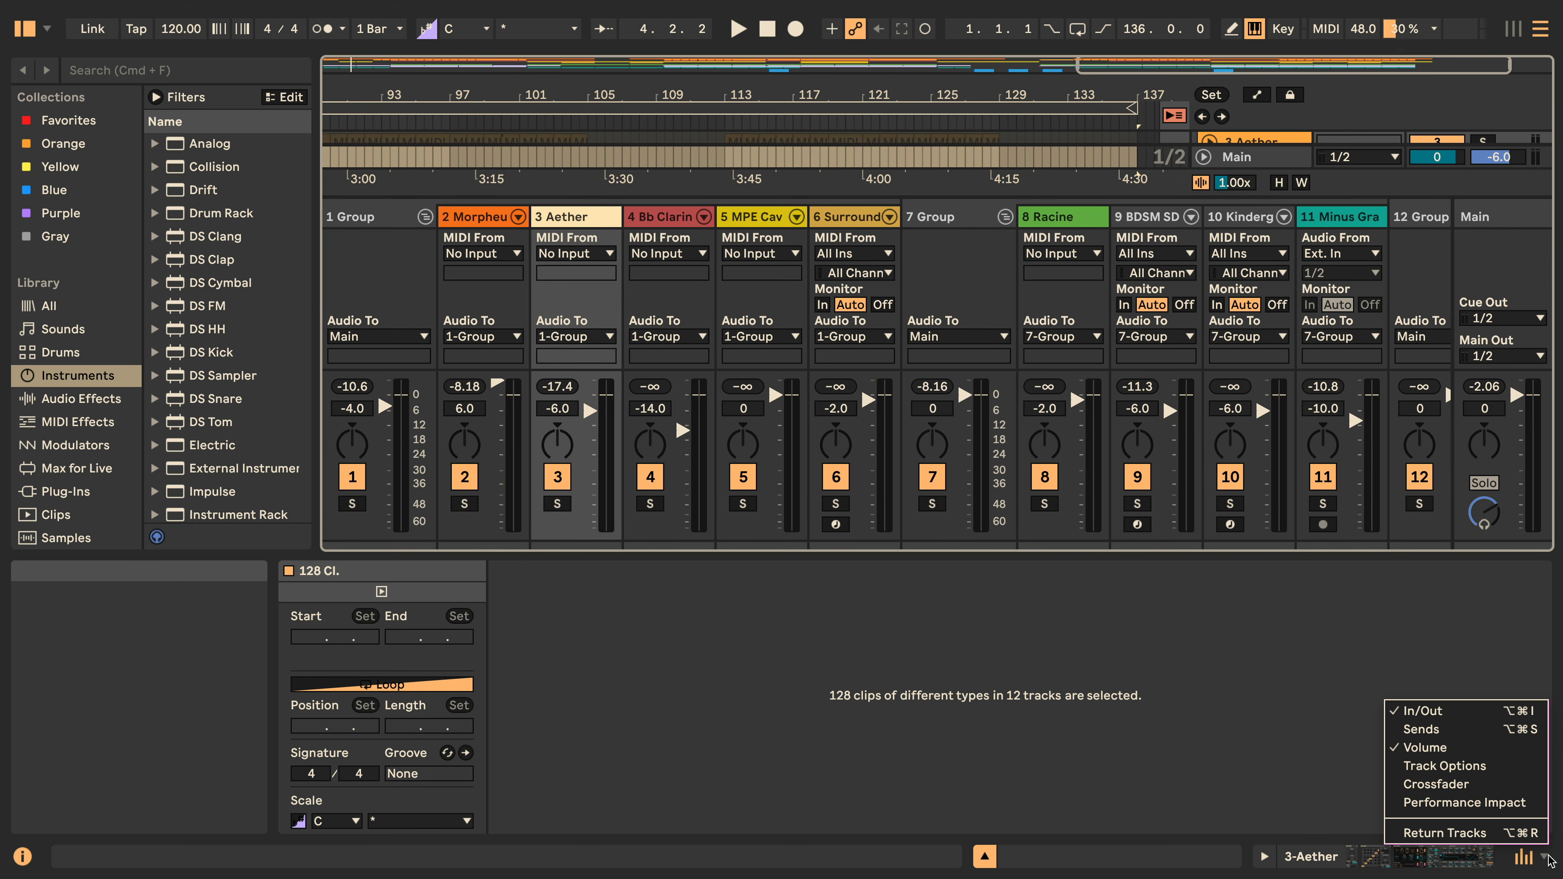
{"action": "left_click", "coordinate": [1434, 748]}
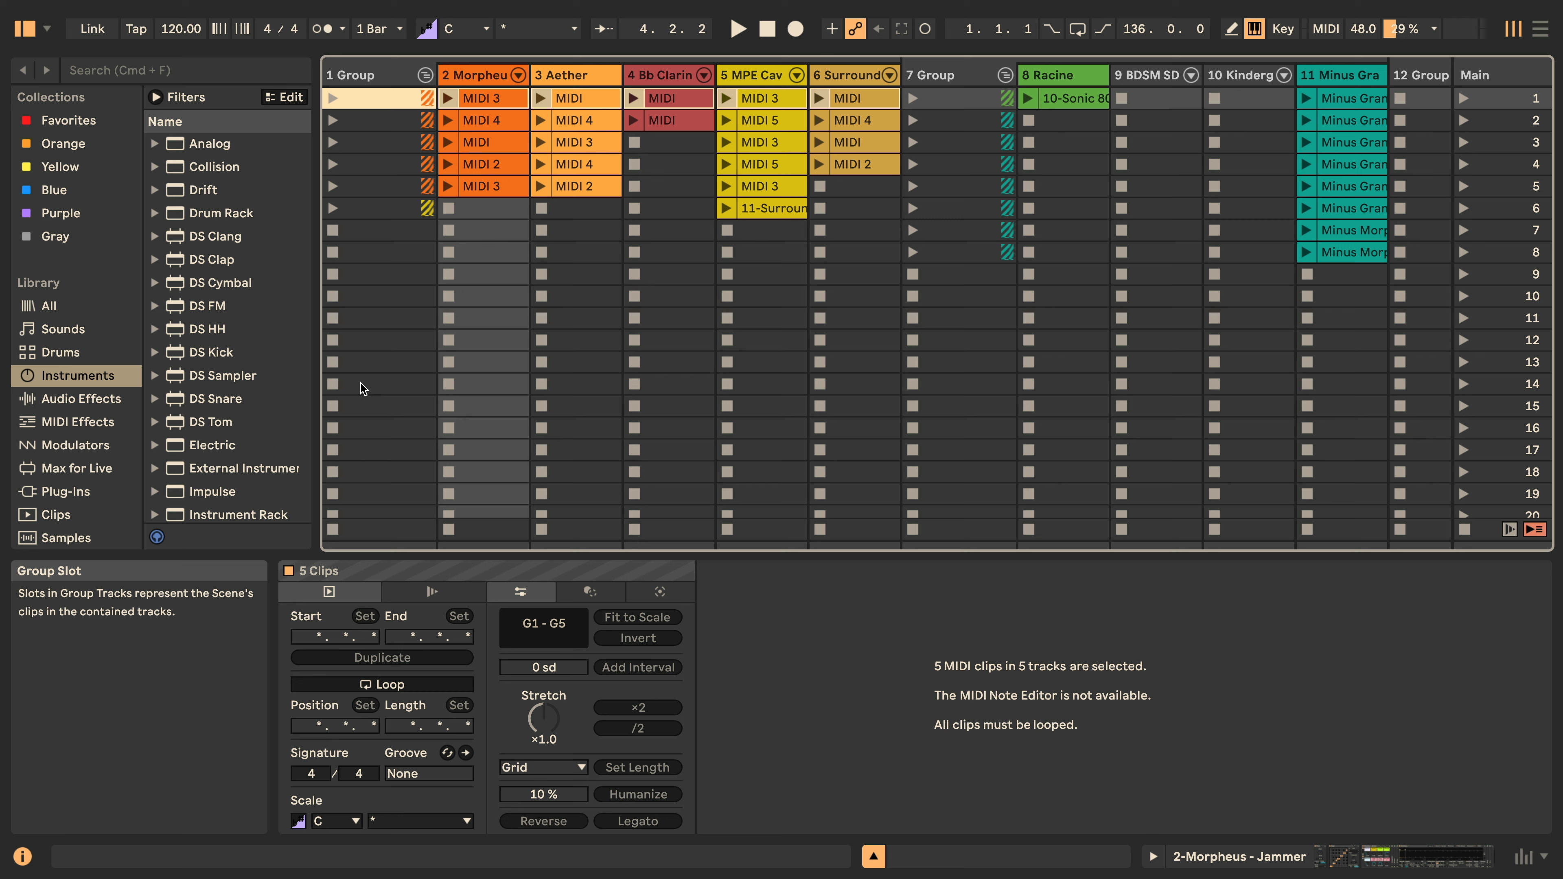
Move the keyboard focus through the Control Bar, Session View, Arrangement View and Clip View in turn.
{"action": "key", "text": "alt+0"}
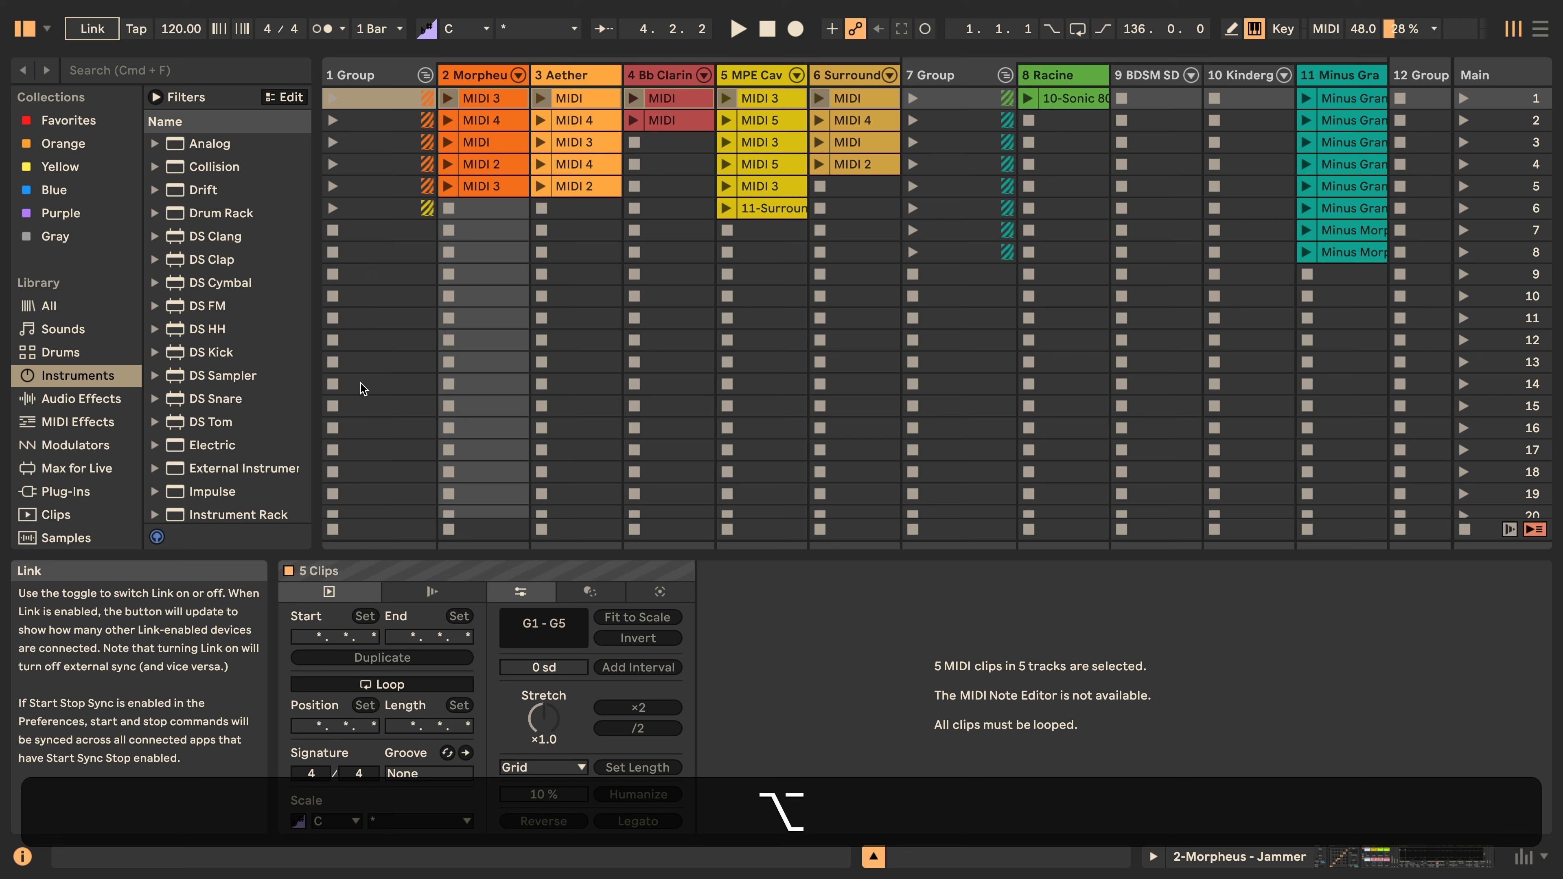
{"action": "key", "text": "alt"}
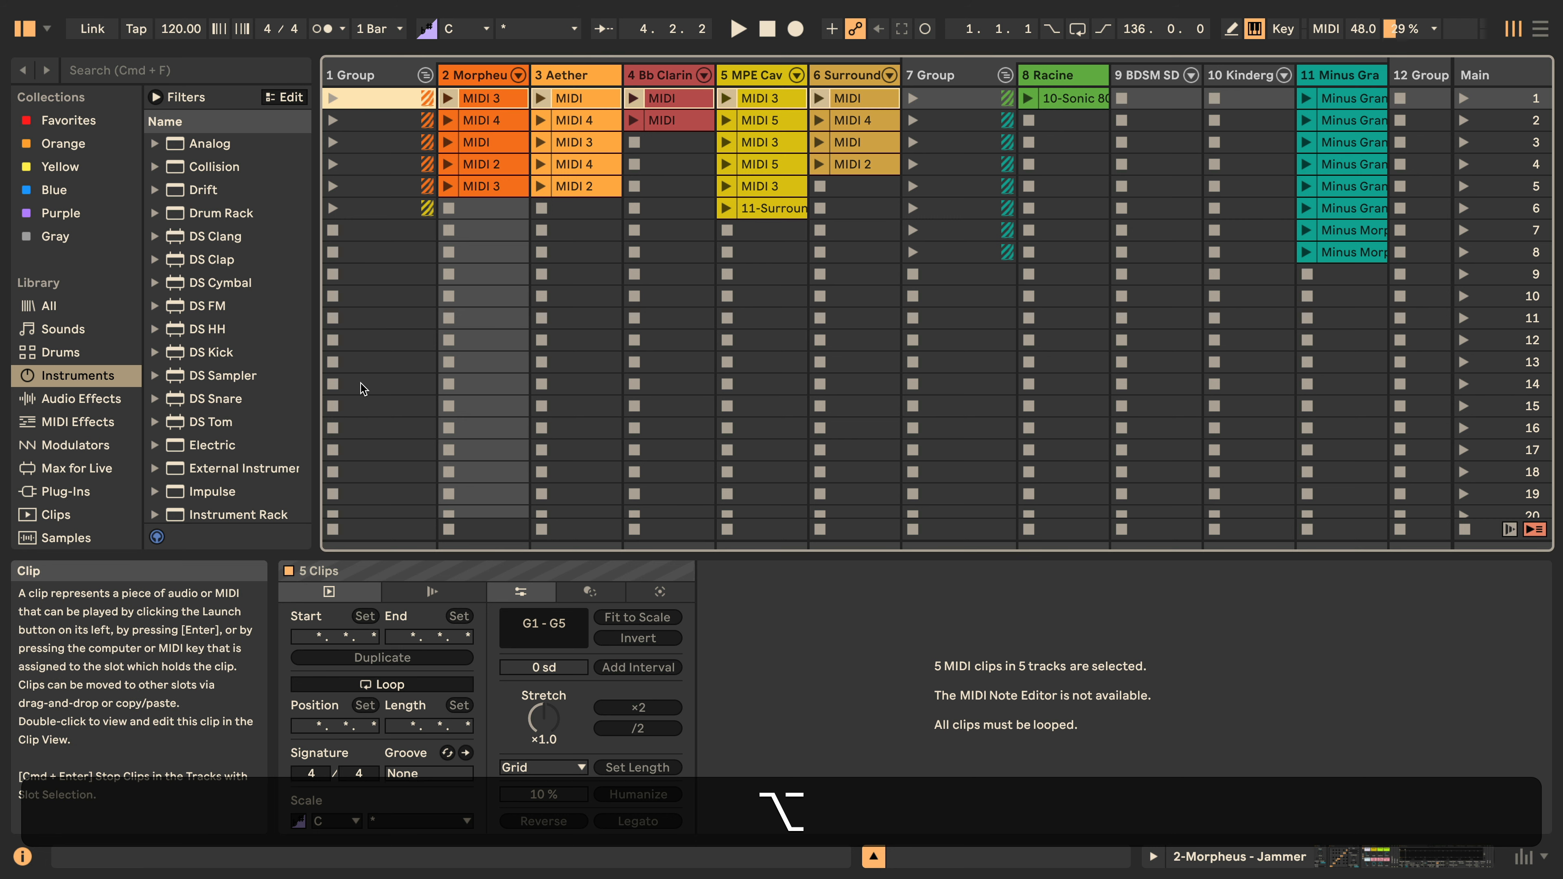
{"action": "key", "text": "alt+2"}
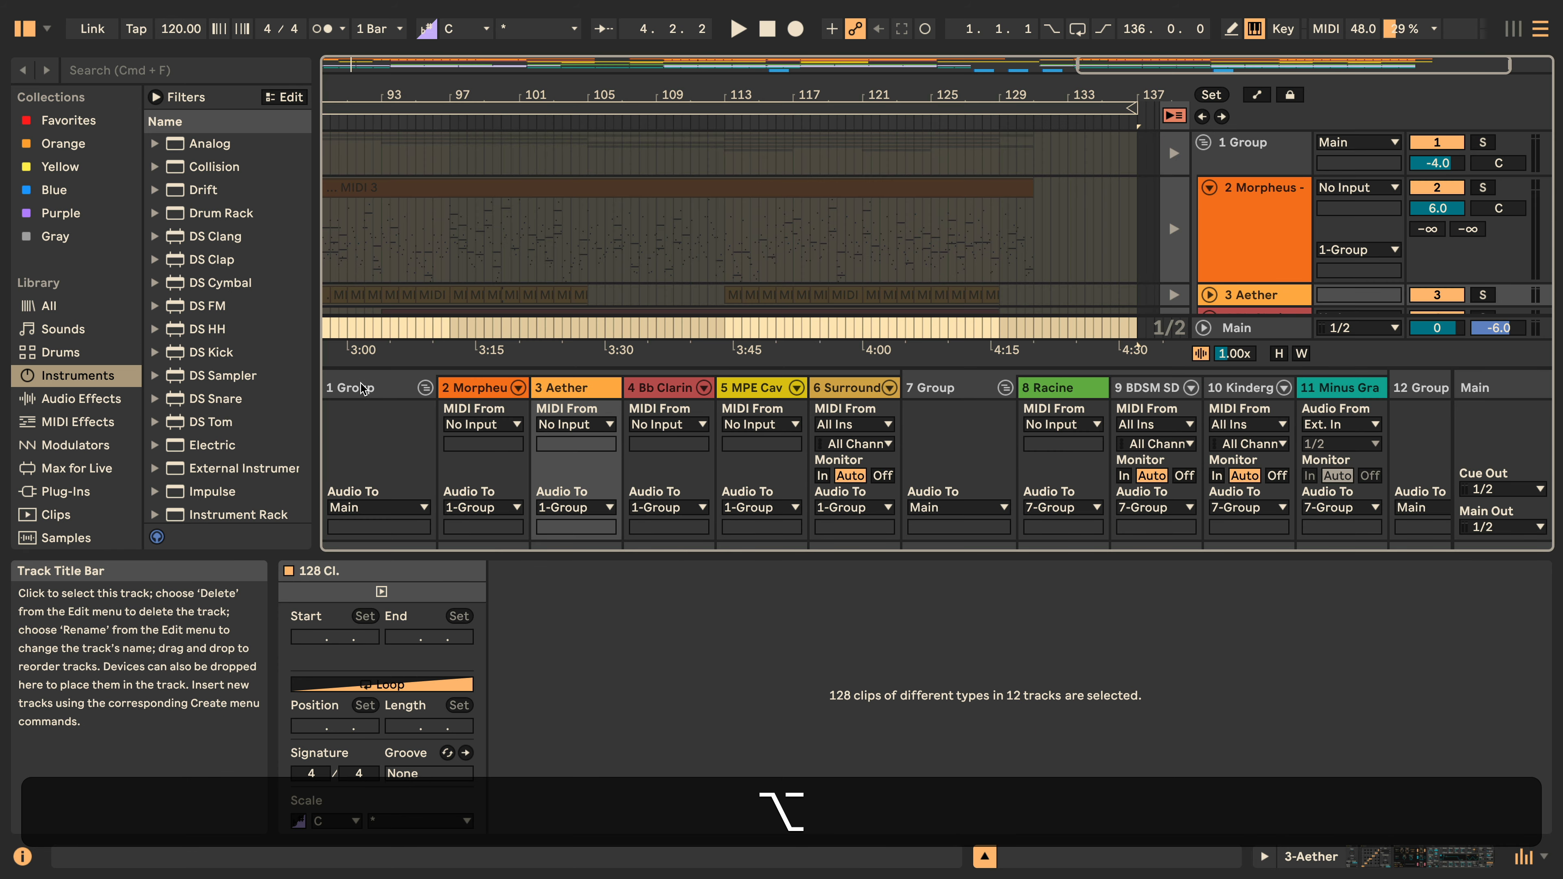
{"action": "key", "text": "alt+3"}
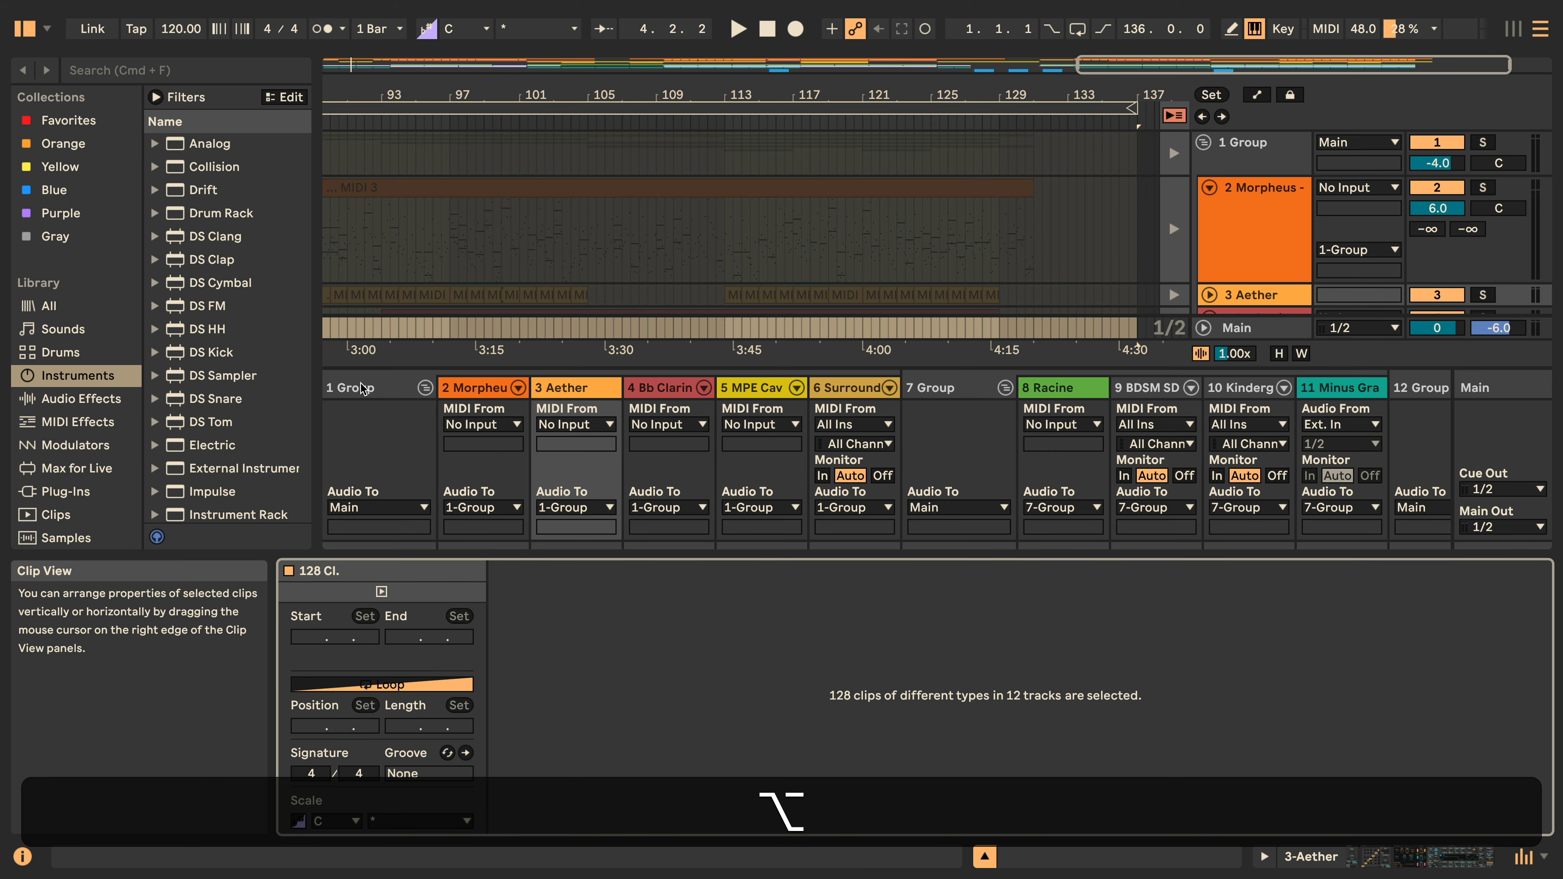
Move the keyboard focus through the Device View, Browser, Groove Pool and Help View in turn.
{"action": "key", "text": "alt+4"}
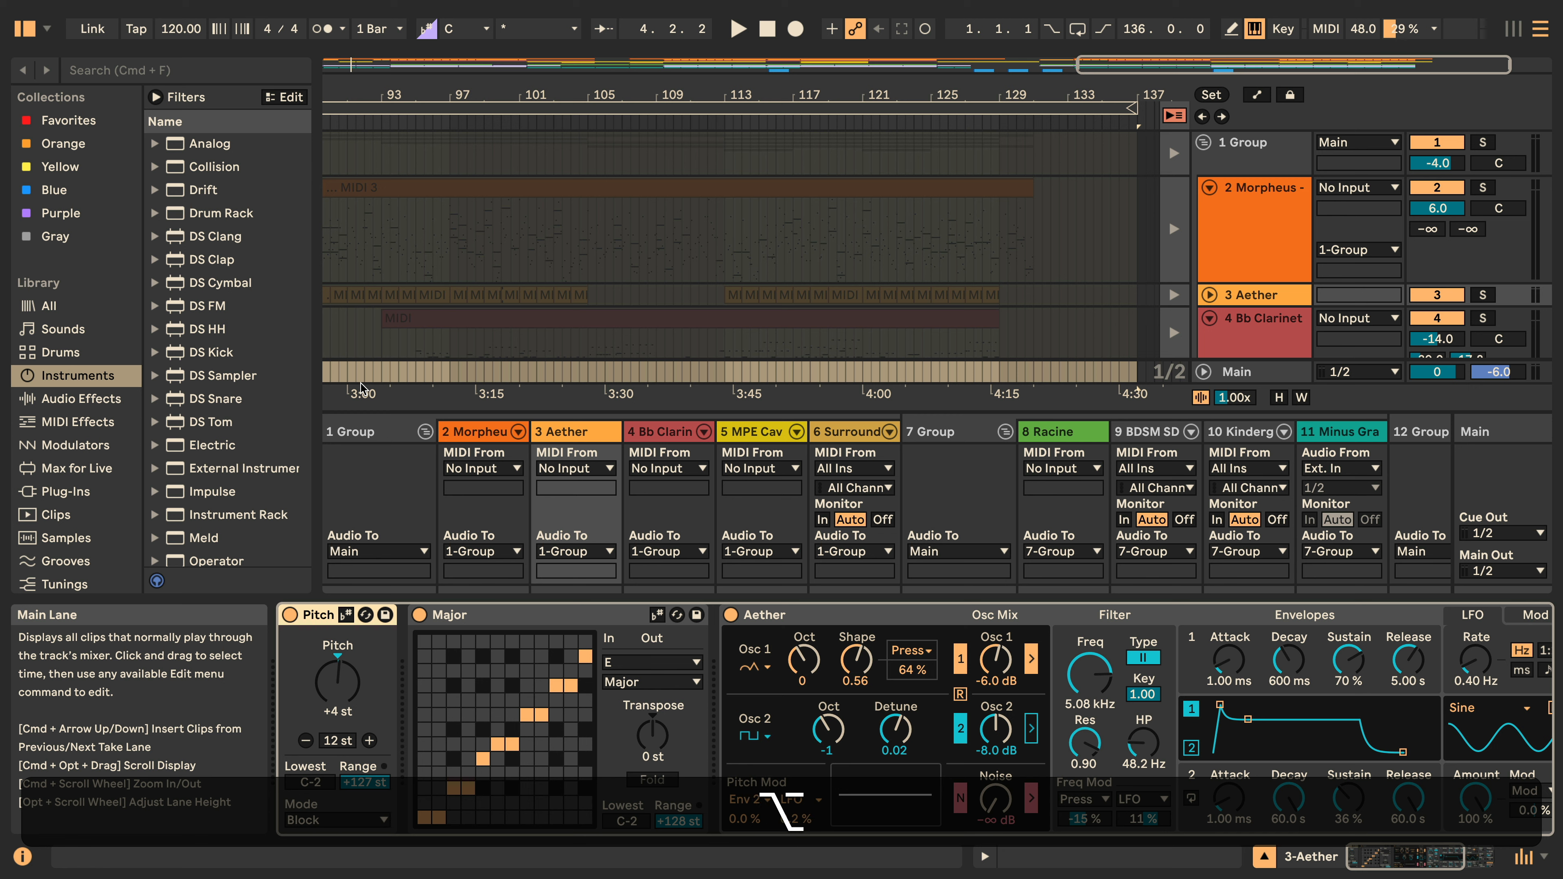
{"action": "key", "text": "alt+5"}
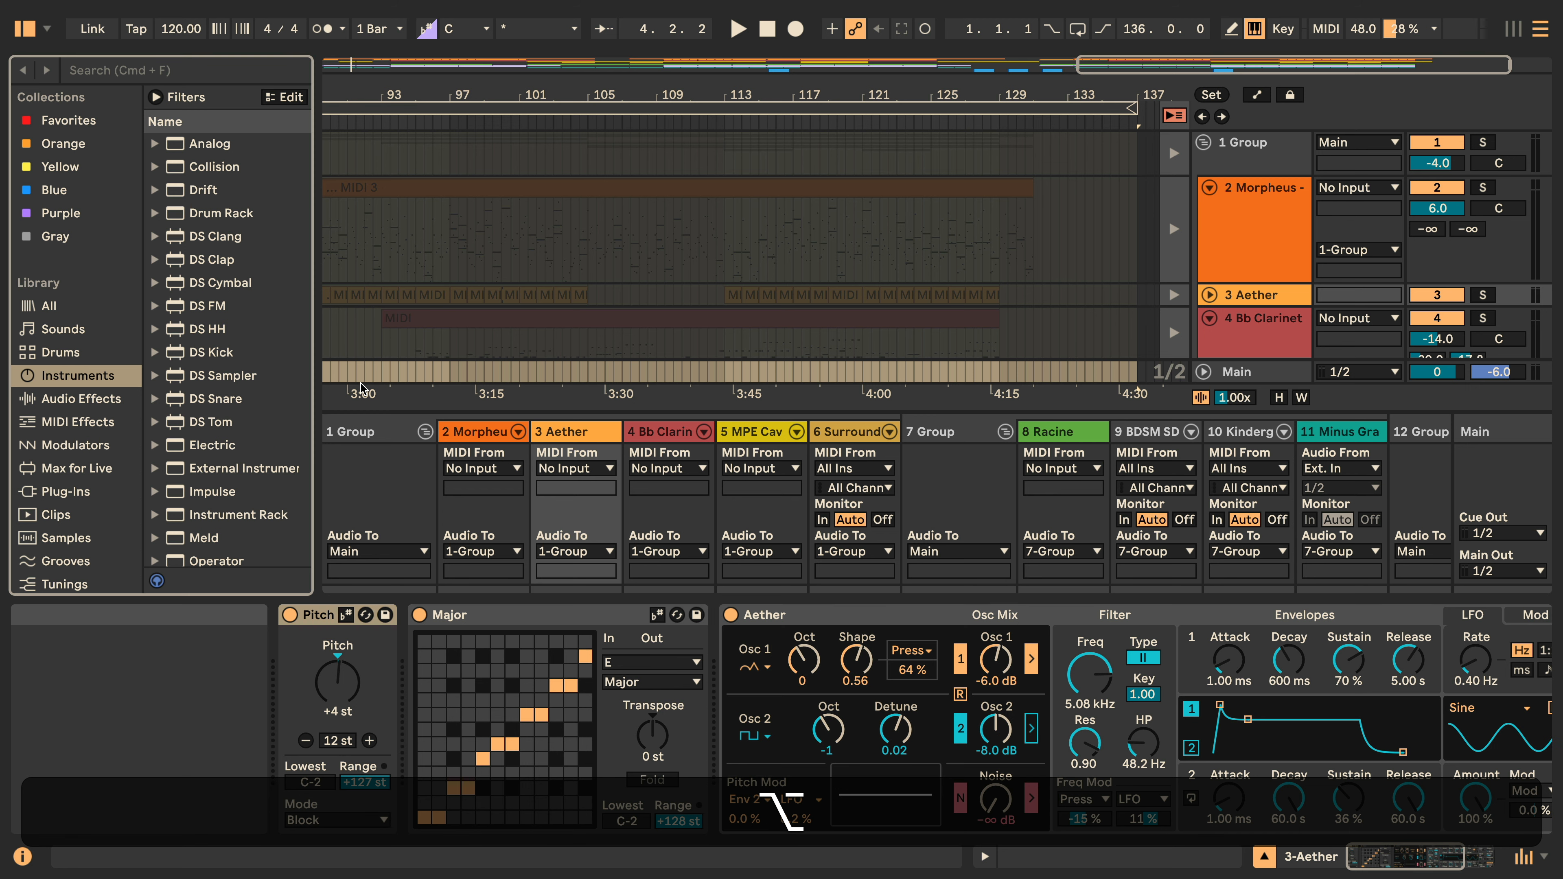
{"action": "key", "text": "alt+6"}
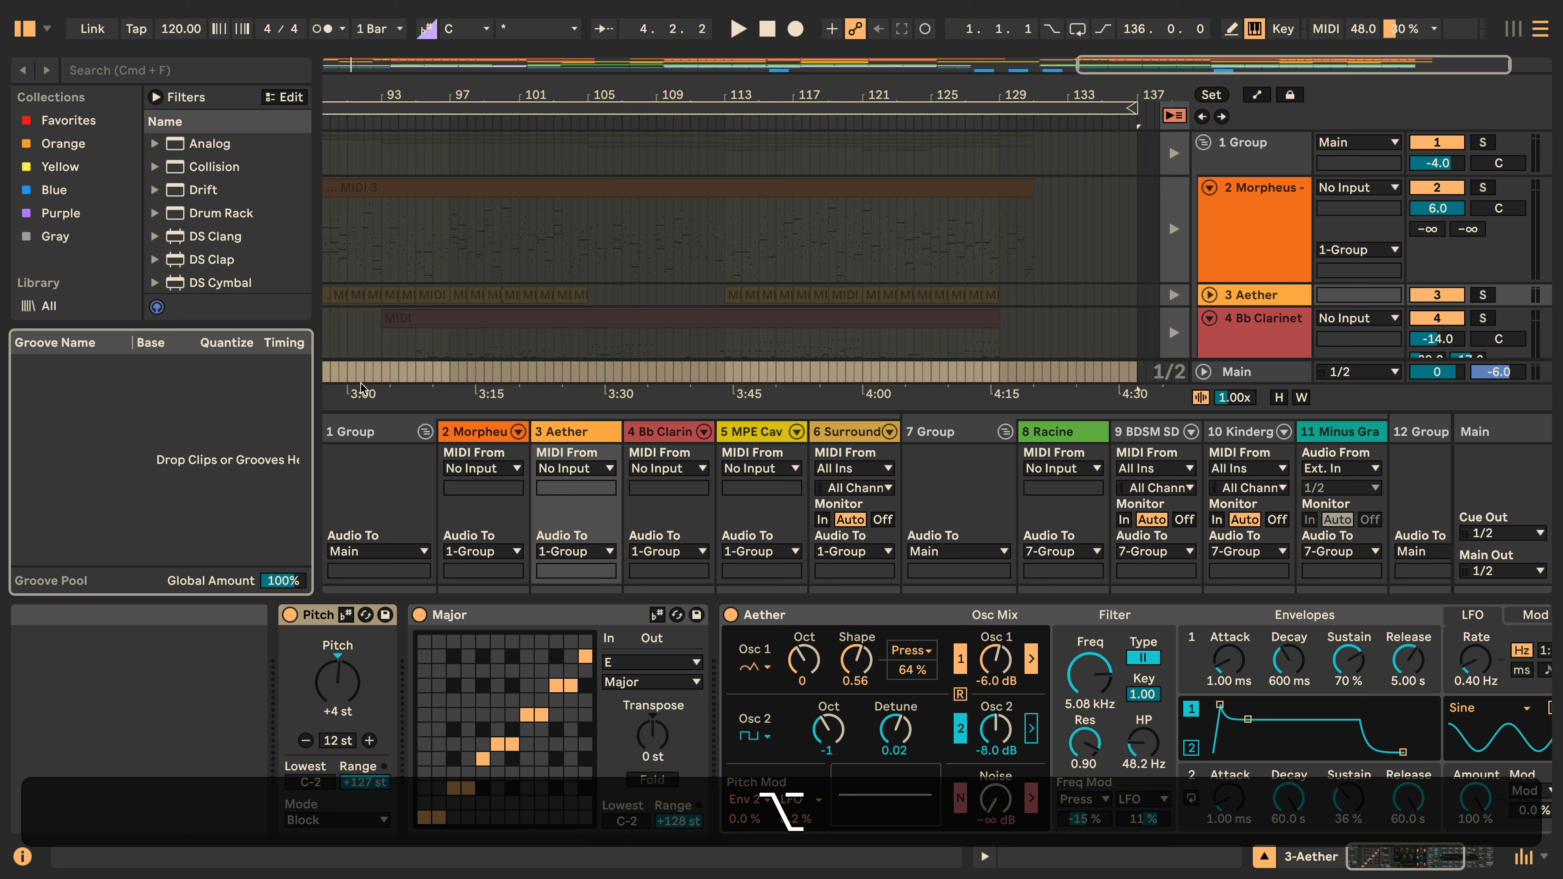
{"action": "key", "text": "alt+7"}
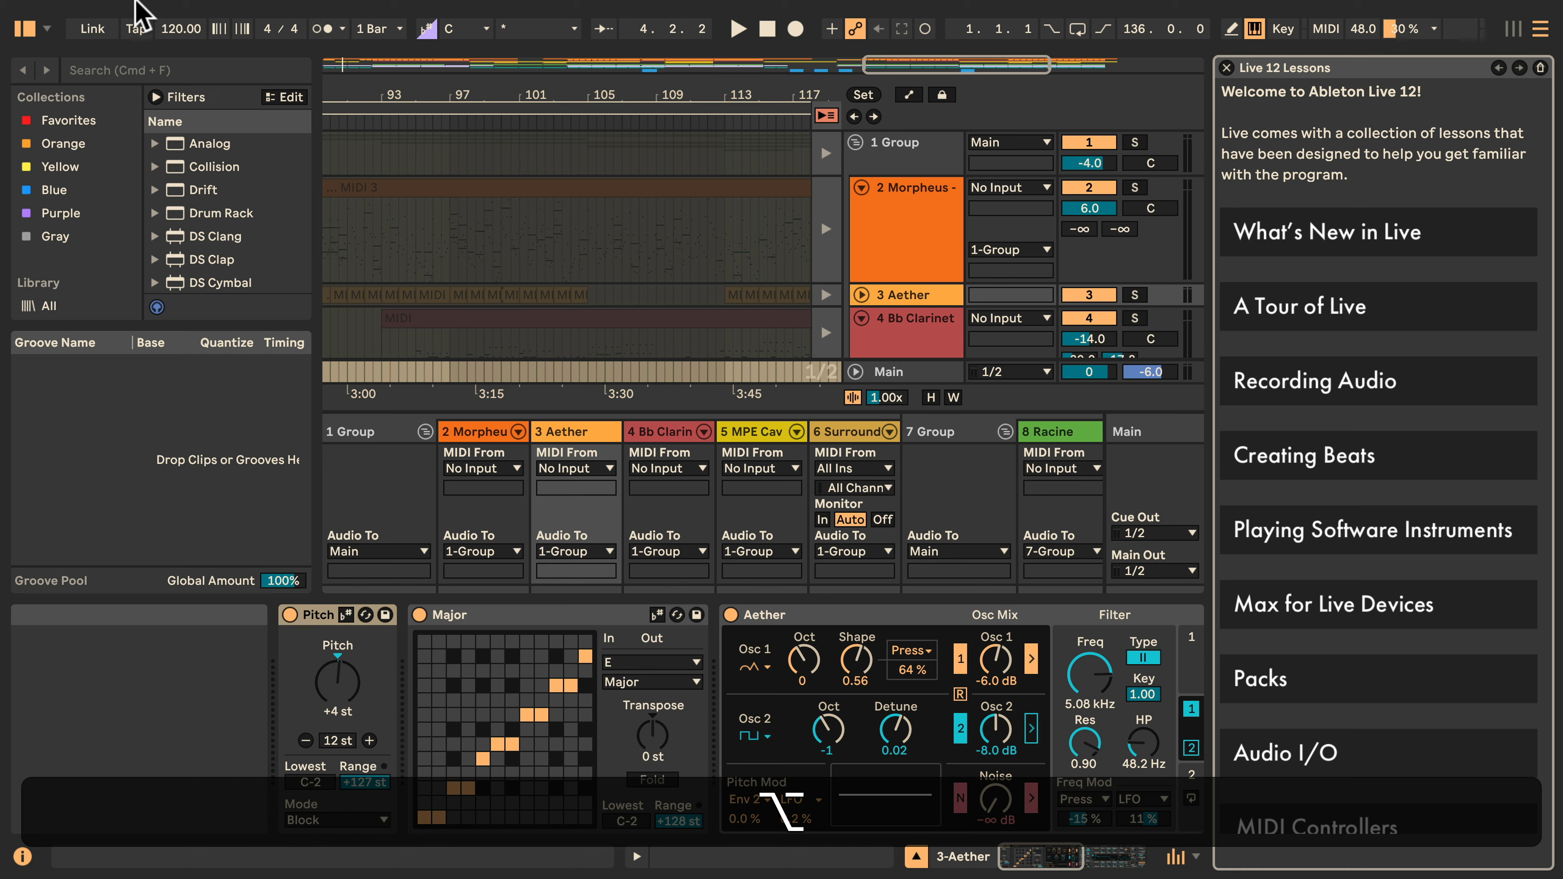
{"action": "mouse_move", "coordinate": [209, 11]}
{"action": "left_click", "coordinate": [314, 10]}
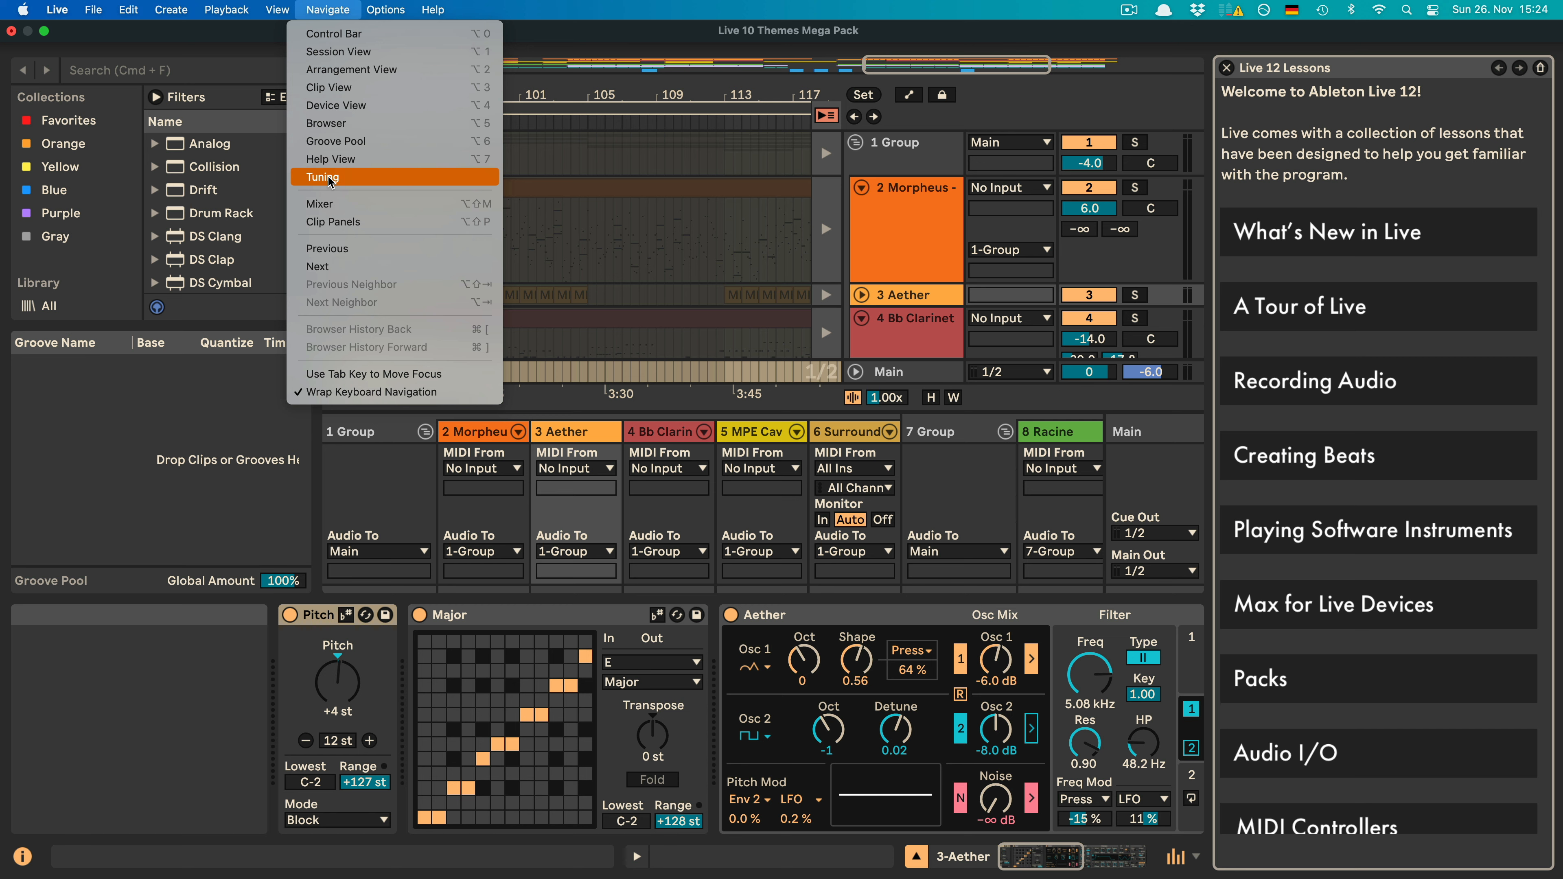
{"action": "left_click", "coordinate": [69, 763]}
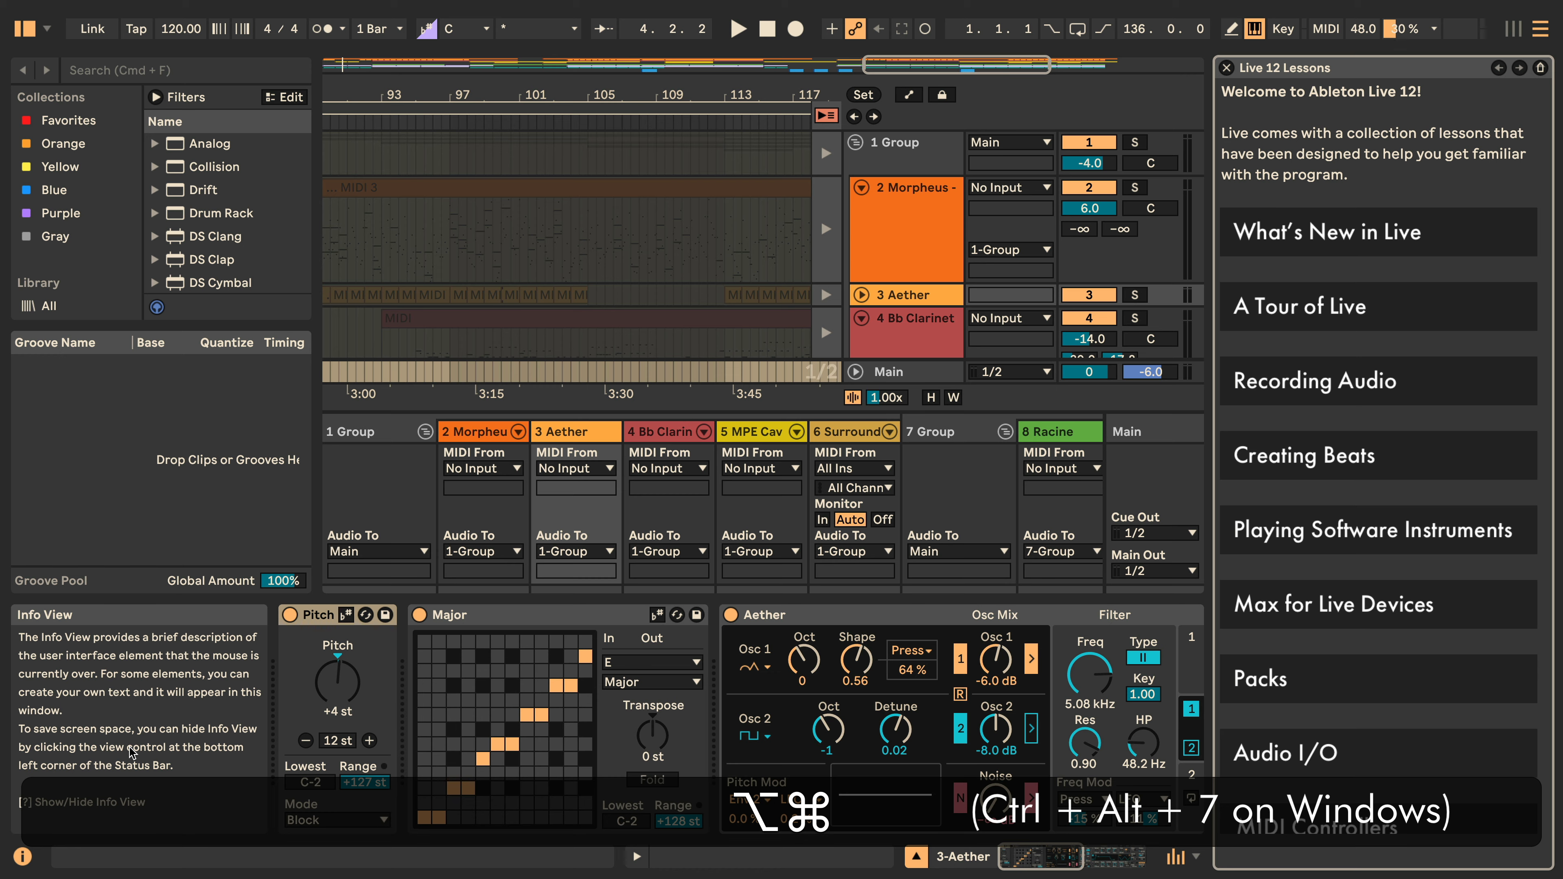
Hide the Help View and the Groove Pool, and toggle the Browser.
{"action": "key", "text": "alt+super+7"}
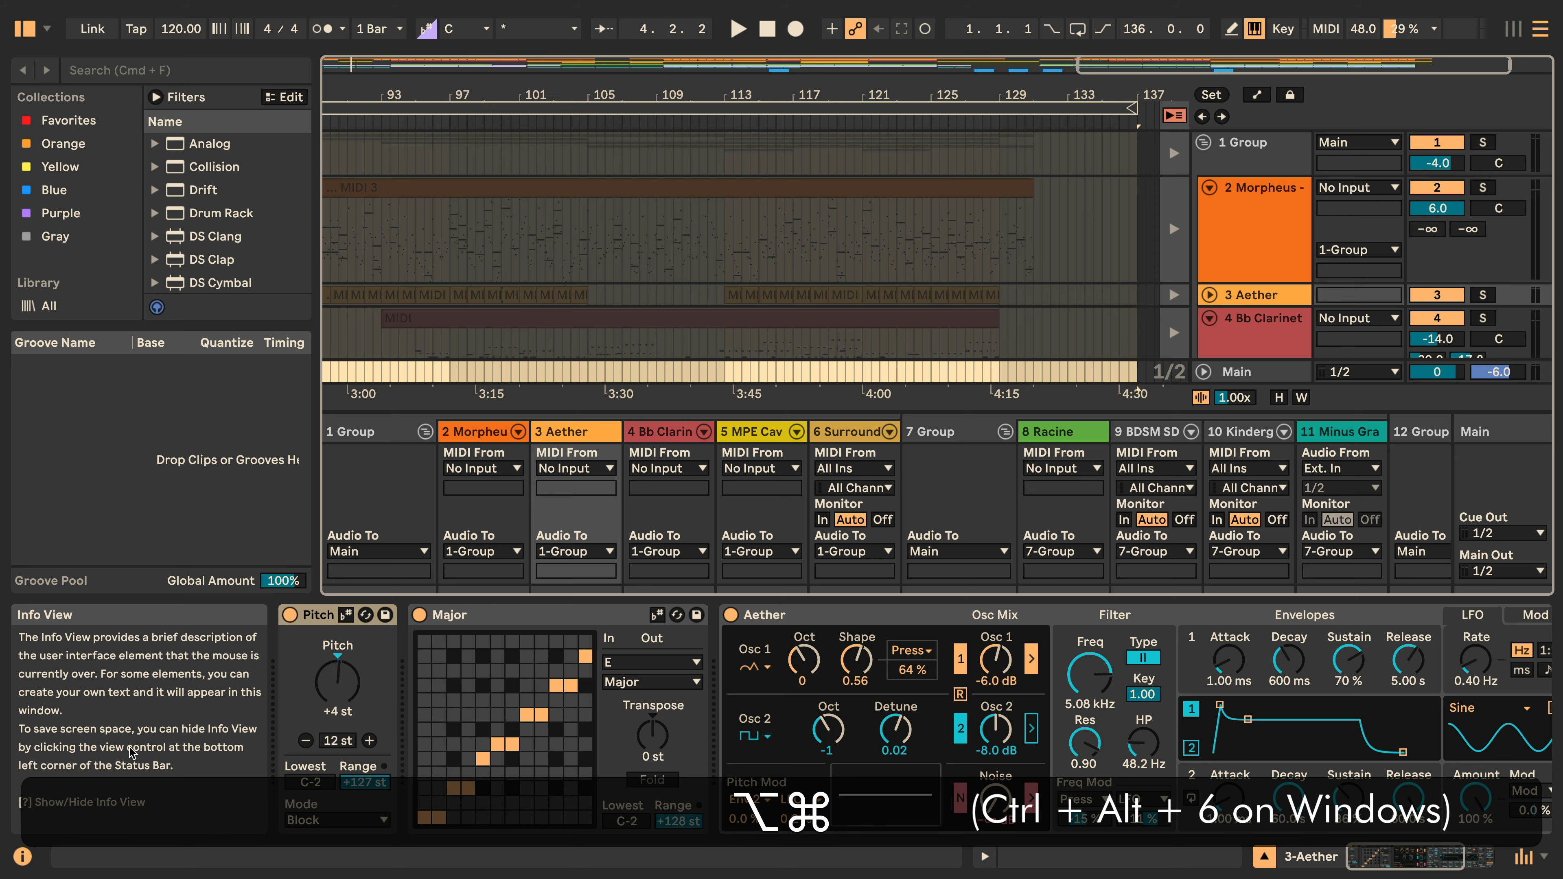
{"action": "key", "text": "alt+super+6"}
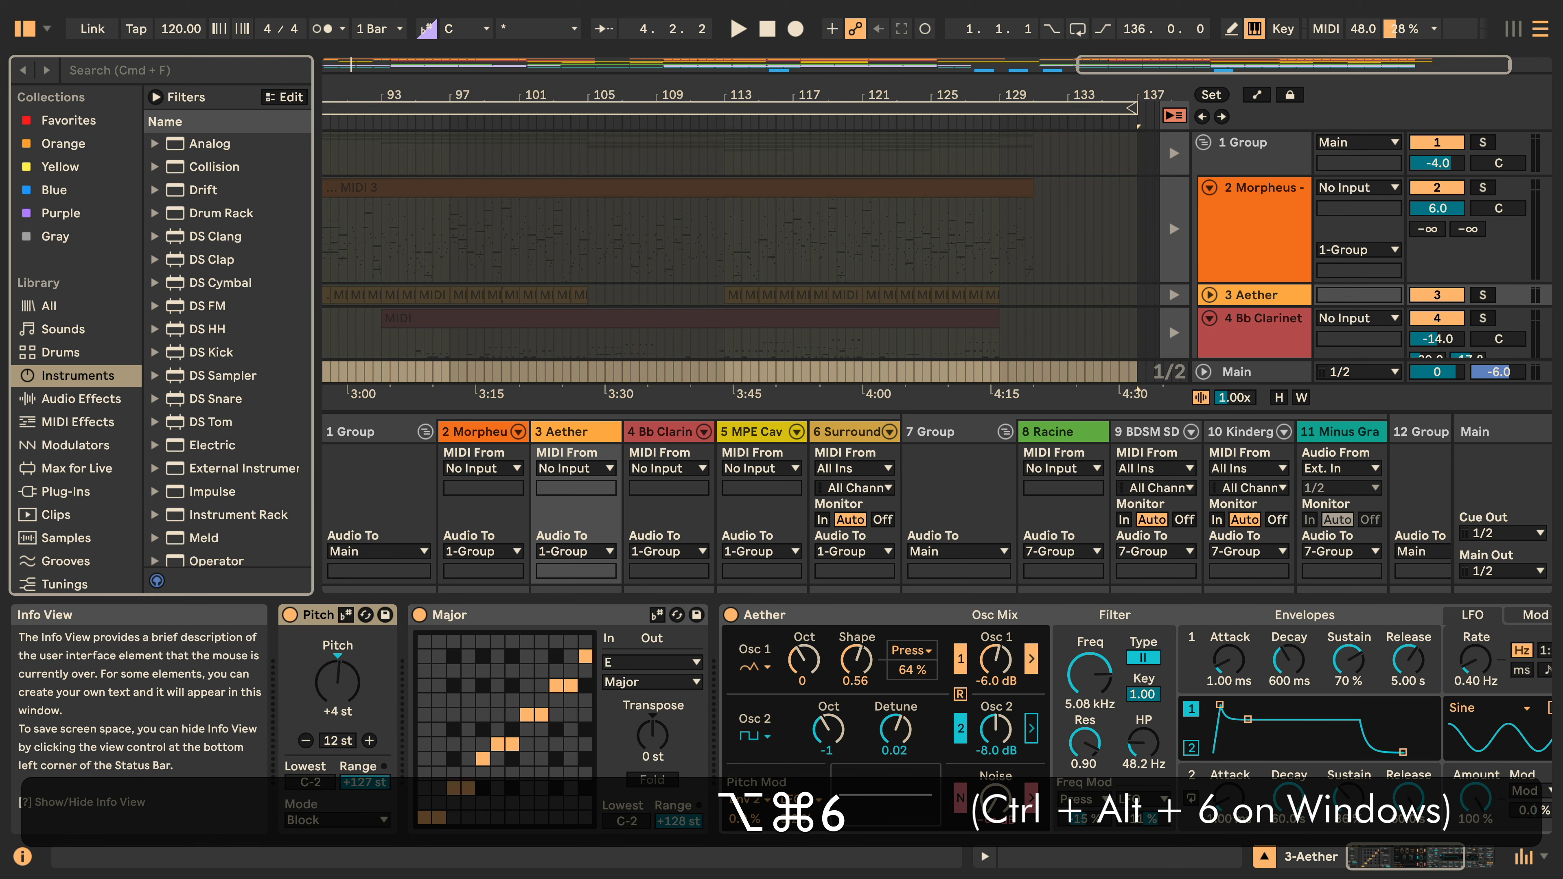
{"action": "key", "text": "alt+super+5"}
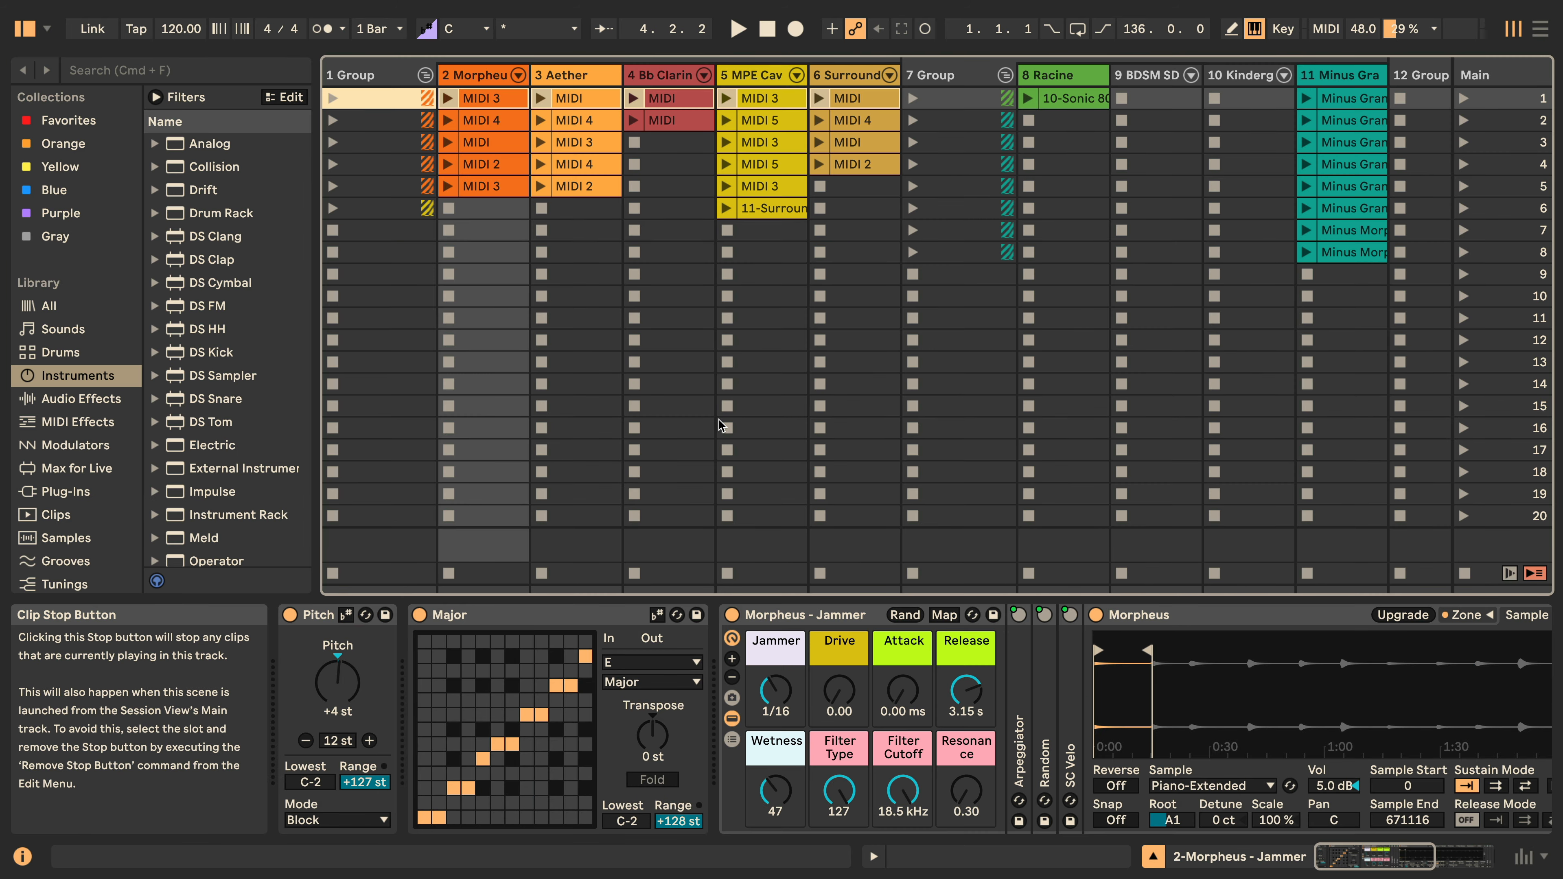
Show the mixer below the clip slots in the Session View.
{"action": "key", "text": "alt+super+m"}
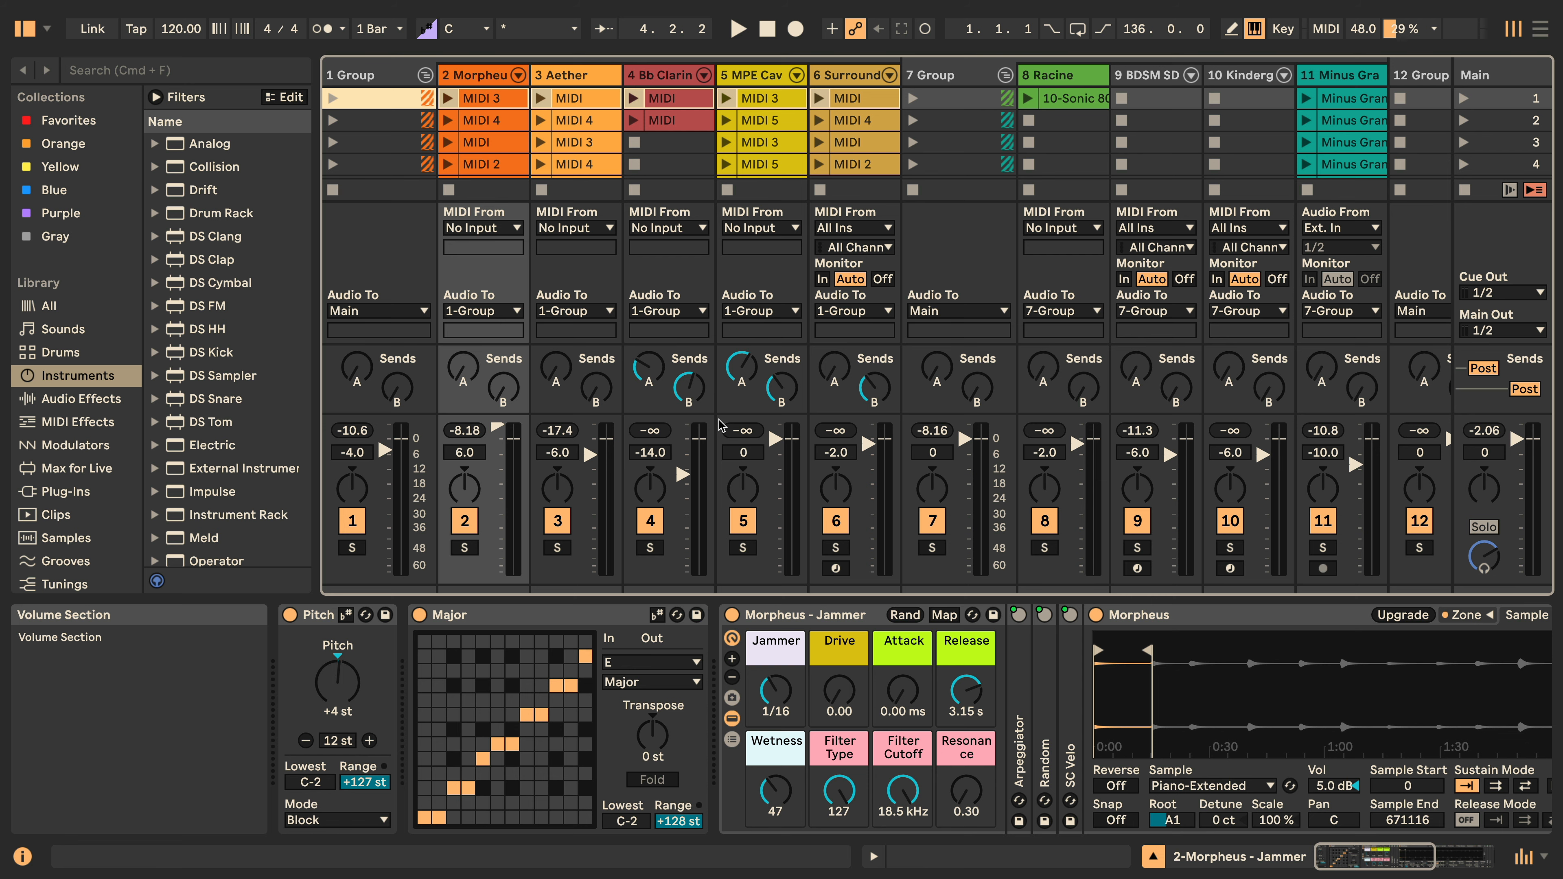
Hide the In/Out and Sends sections of the Session View mixer.
{"action": "key", "text": "alt+super+i"}
{"action": "key", "text": "alt+super+s"}
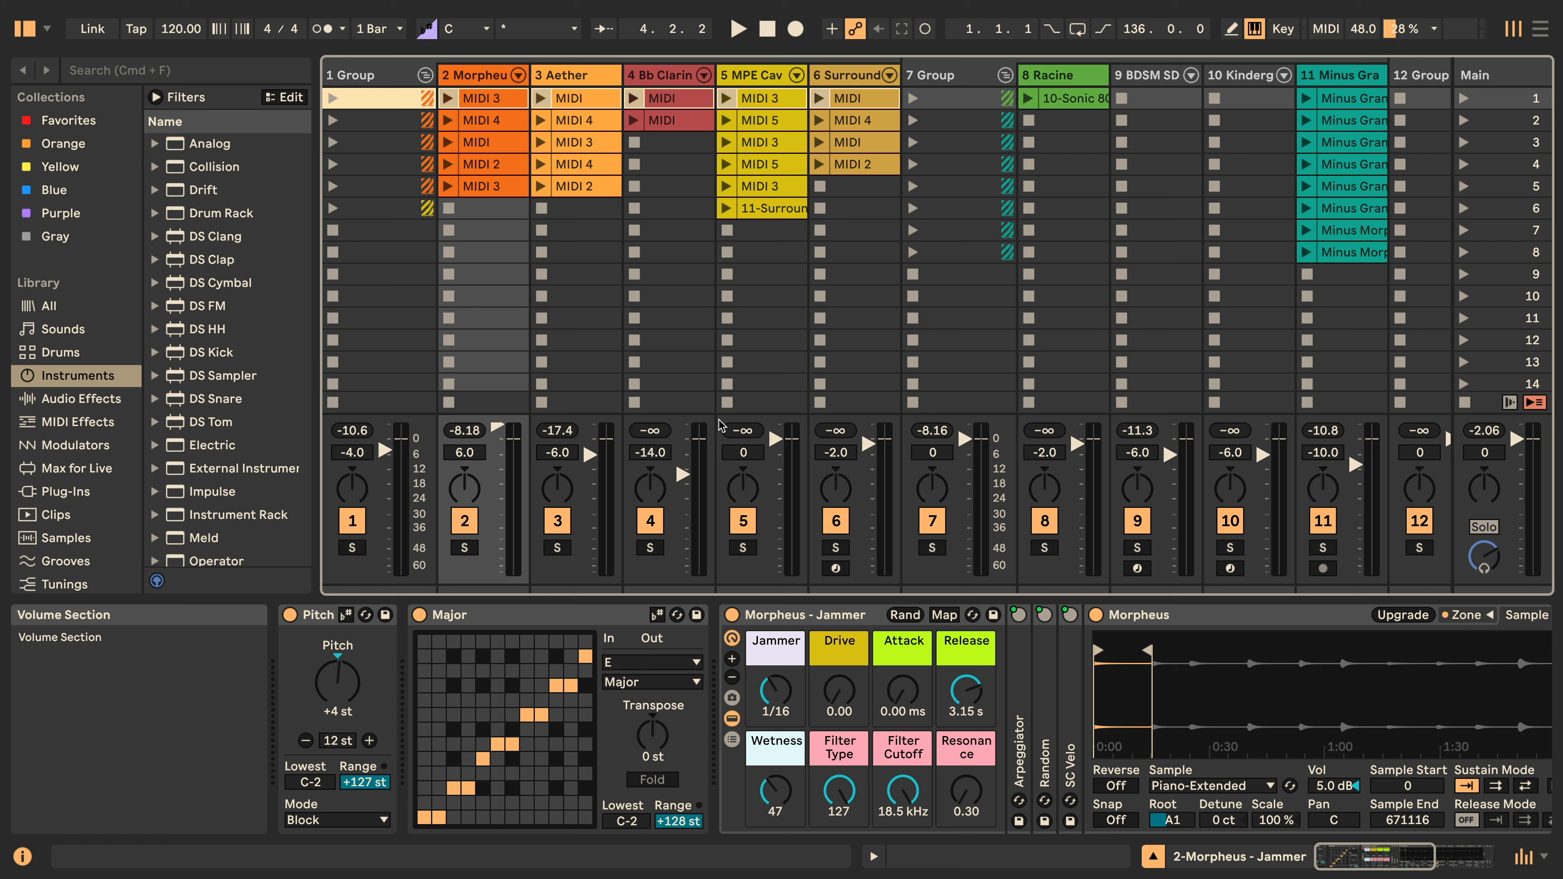
Reset the pitch value of the Pitch device on the Morpheus track to its default of 0 st.
{"action": "left_click", "coordinate": [338, 694]}
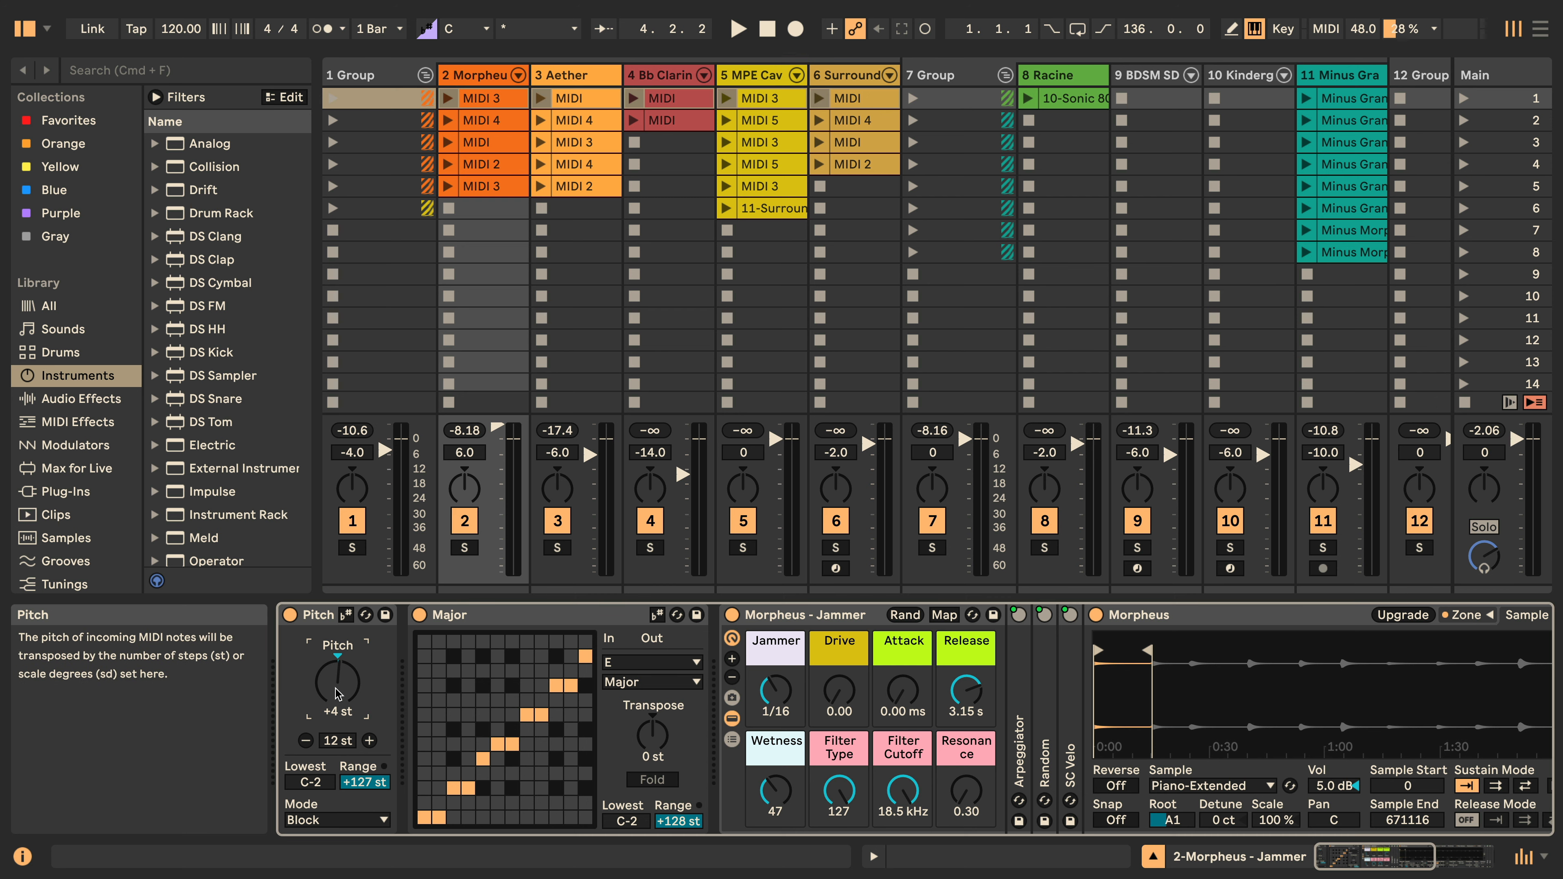
{"action": "key", "text": "BackSpace"}
Toggle solo on and off for the Morpheus track several times, and set the Pitch device's pitch to +4 st.
{"action": "key", "text": "m"}
{"action": "key", "text": "s"}
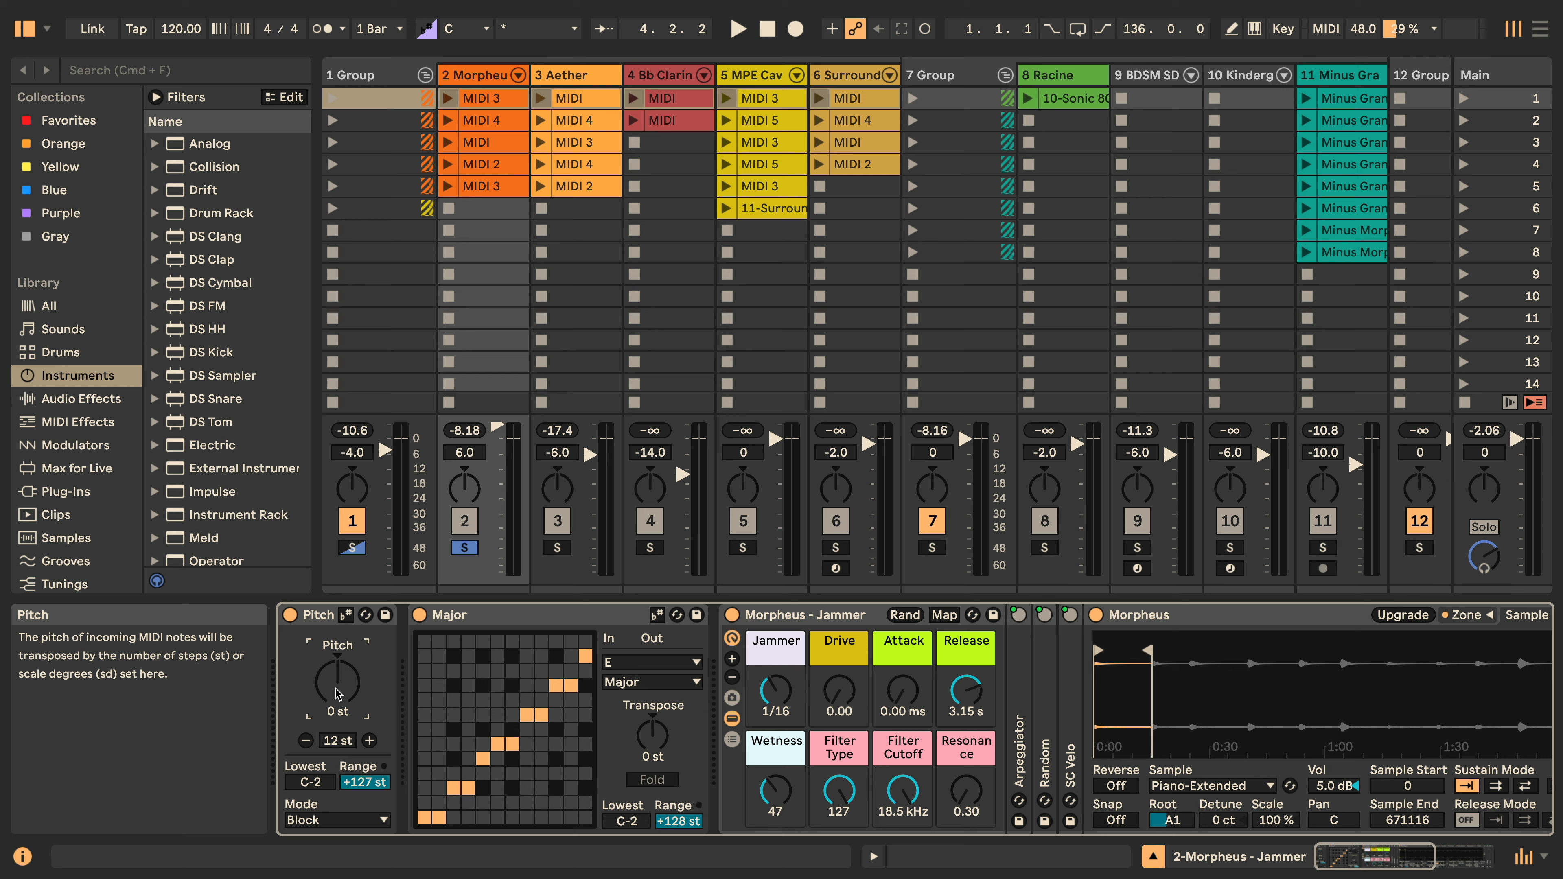
{"action": "key", "text": "s"}
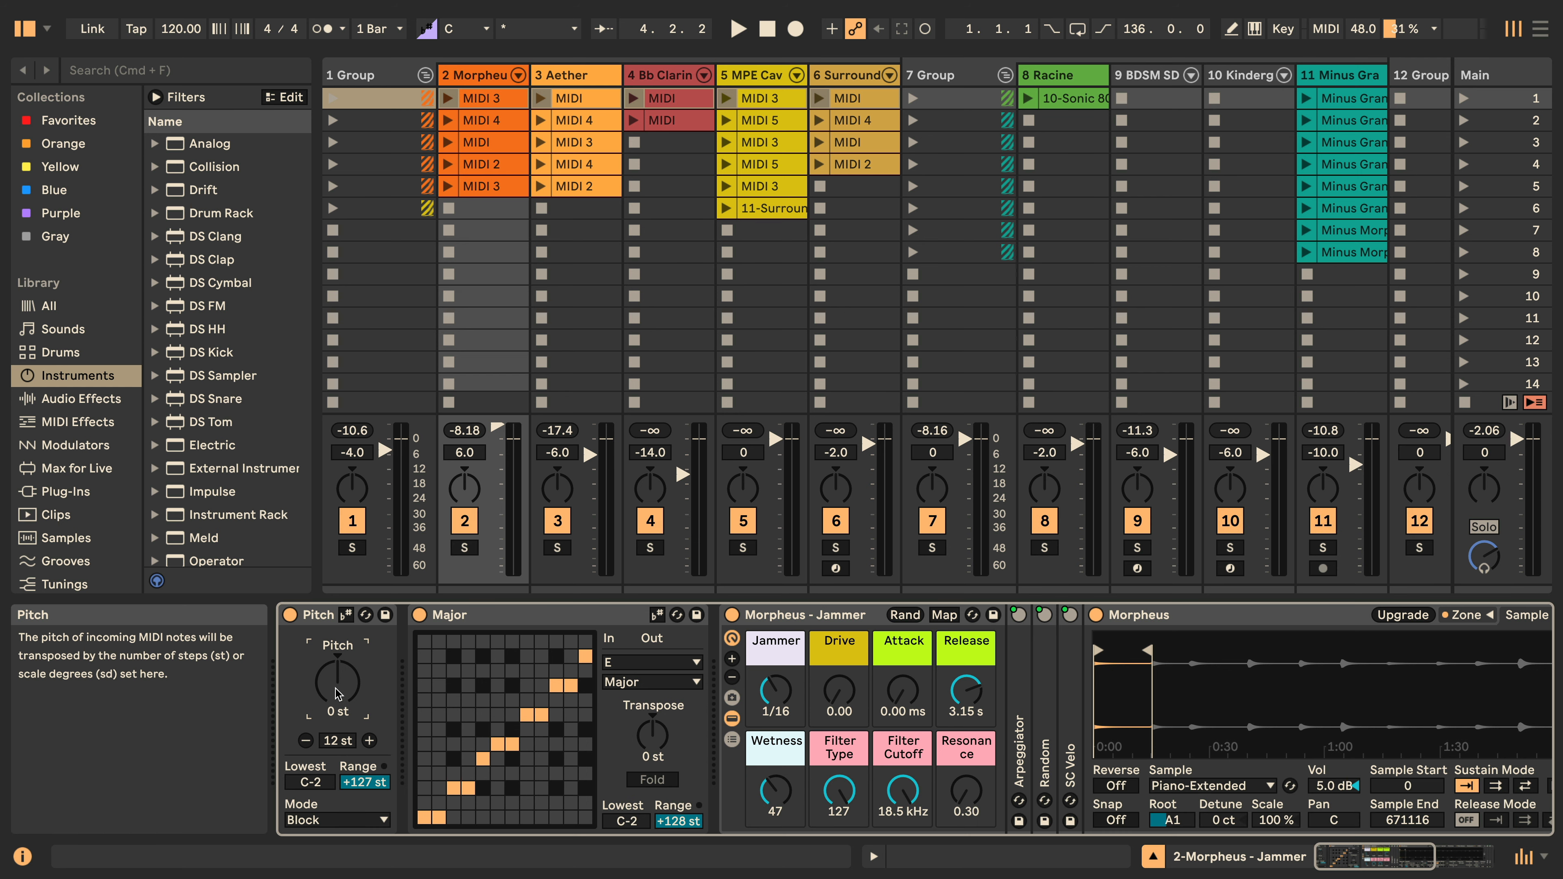
{"action": "key", "text": "m"}
{"action": "key", "text": "shift+s"}
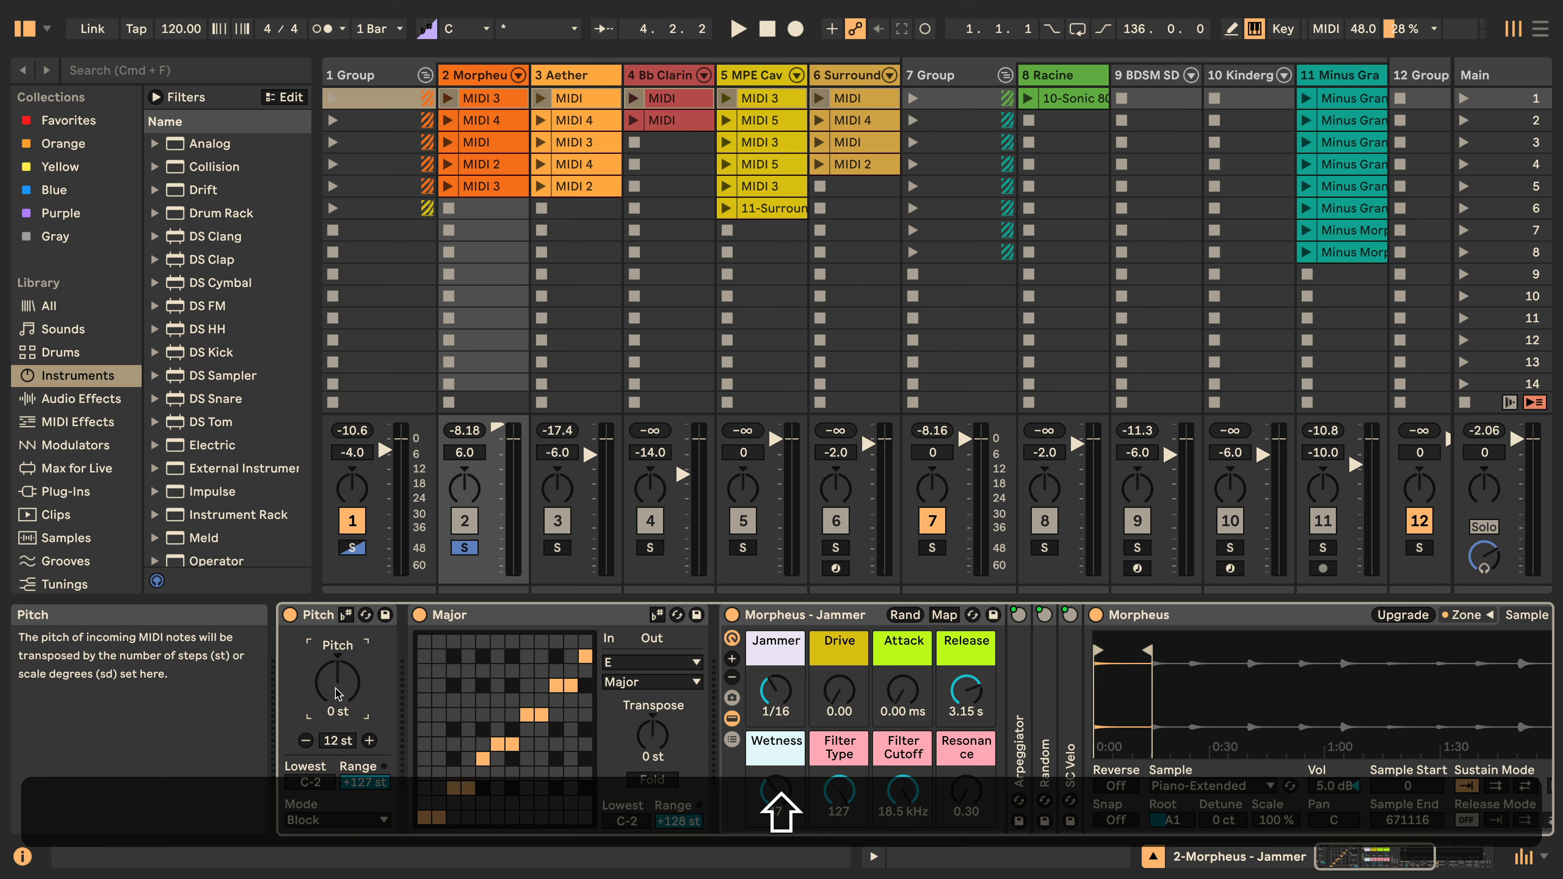
{"action": "key", "text": "shift+s"}
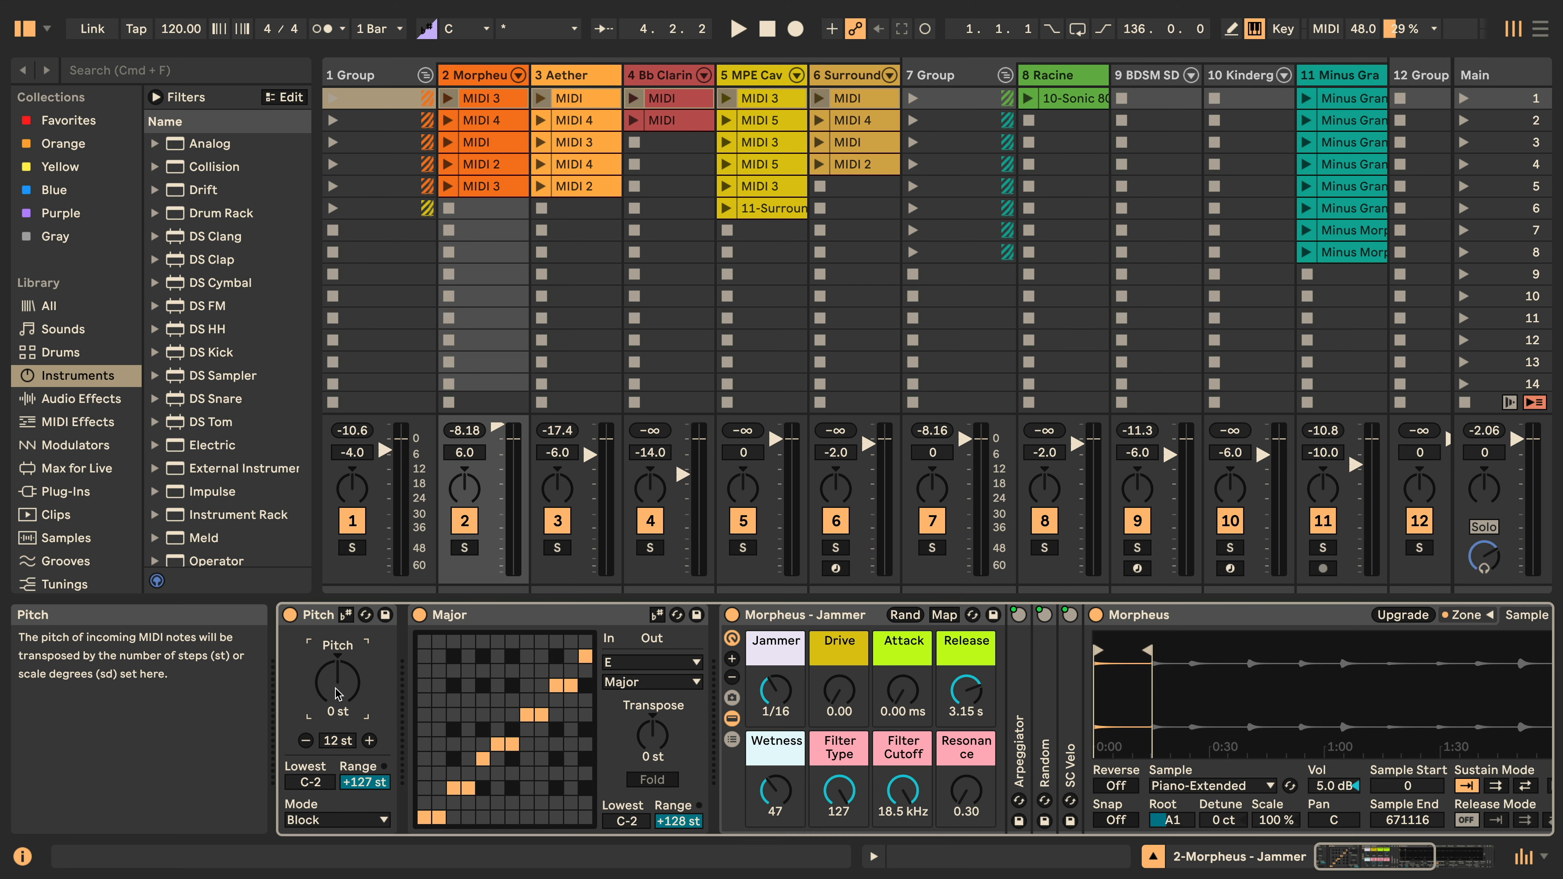
{"action": "key", "text": "shift+s"}
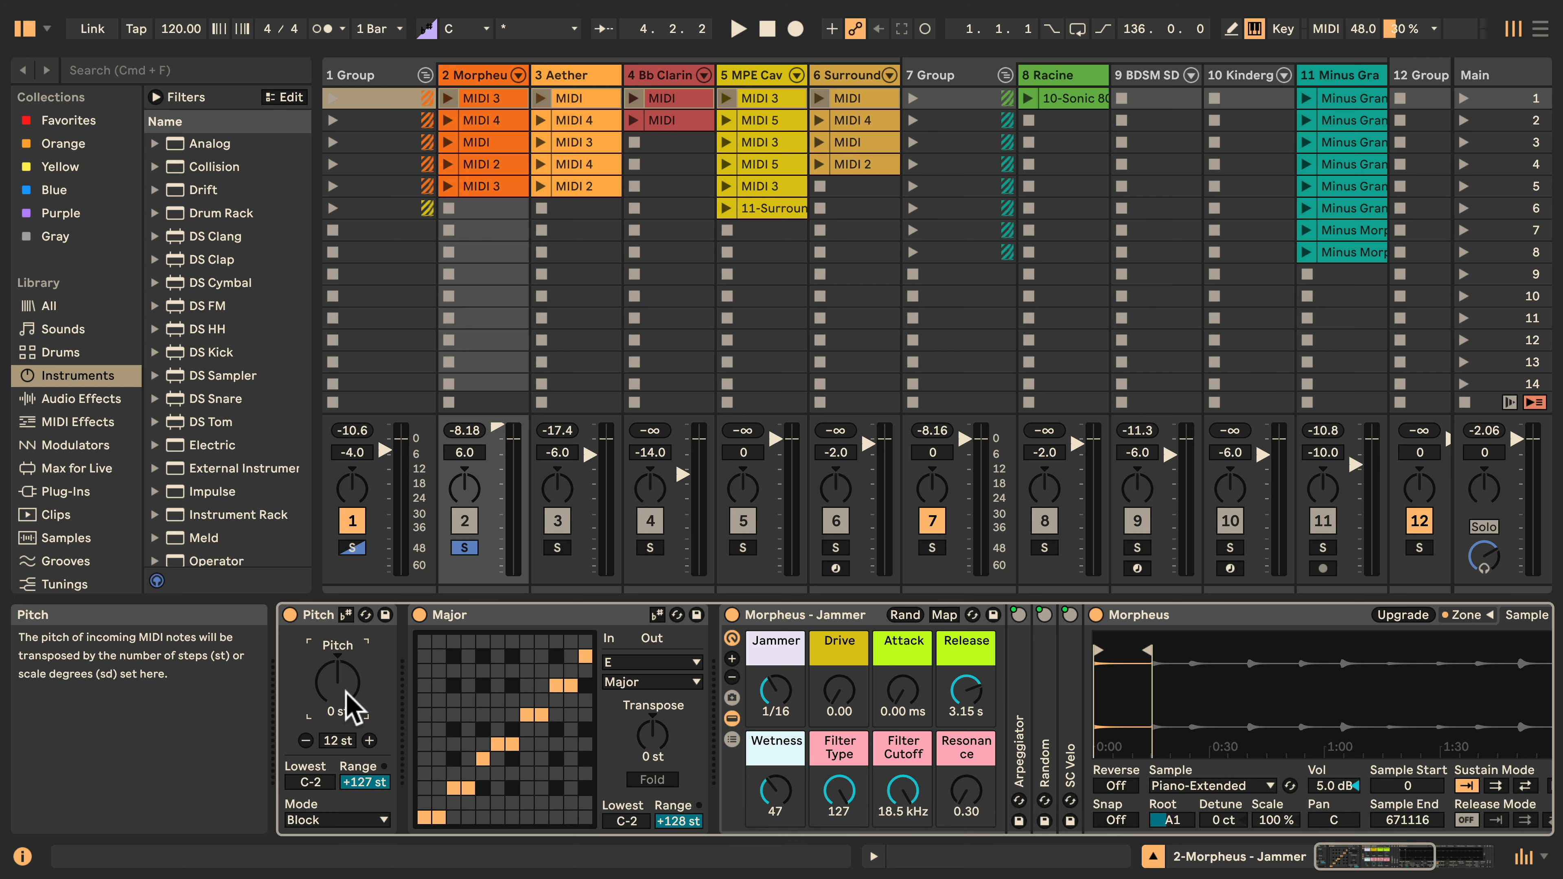
{"action": "key", "text": "shift+s"}
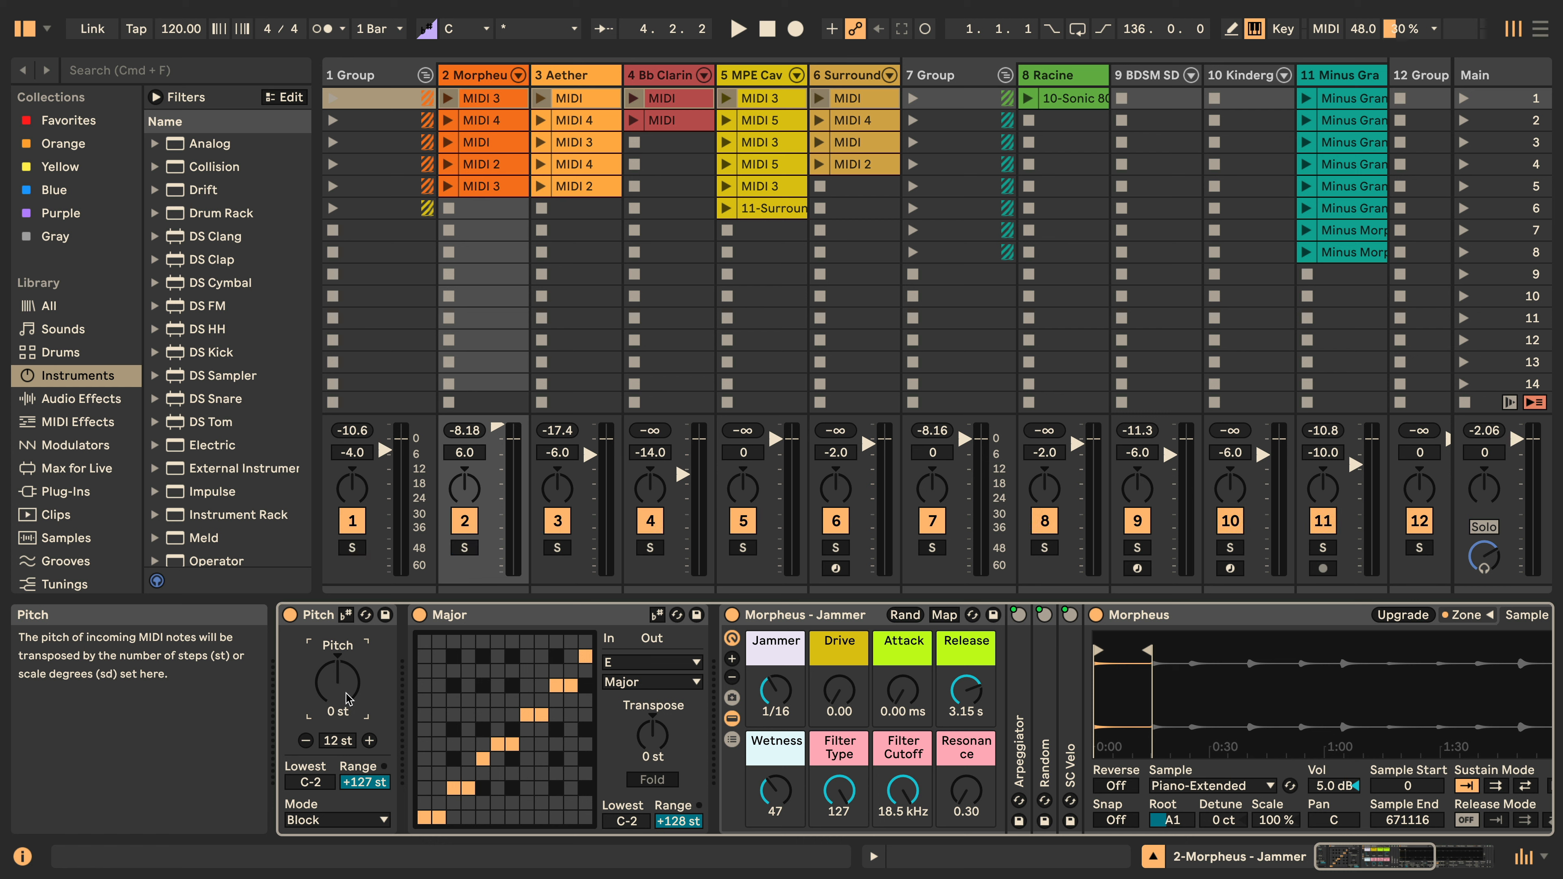
{"action": "left_click_drag", "start_coordinate": [348, 699], "coordinate": [348, 683]}
Switch to the Arrangement View and back to the Session View.
{"action": "scroll", "coordinate": [748, 414], "scroll_direction": "down", "scroll_amount": 4}
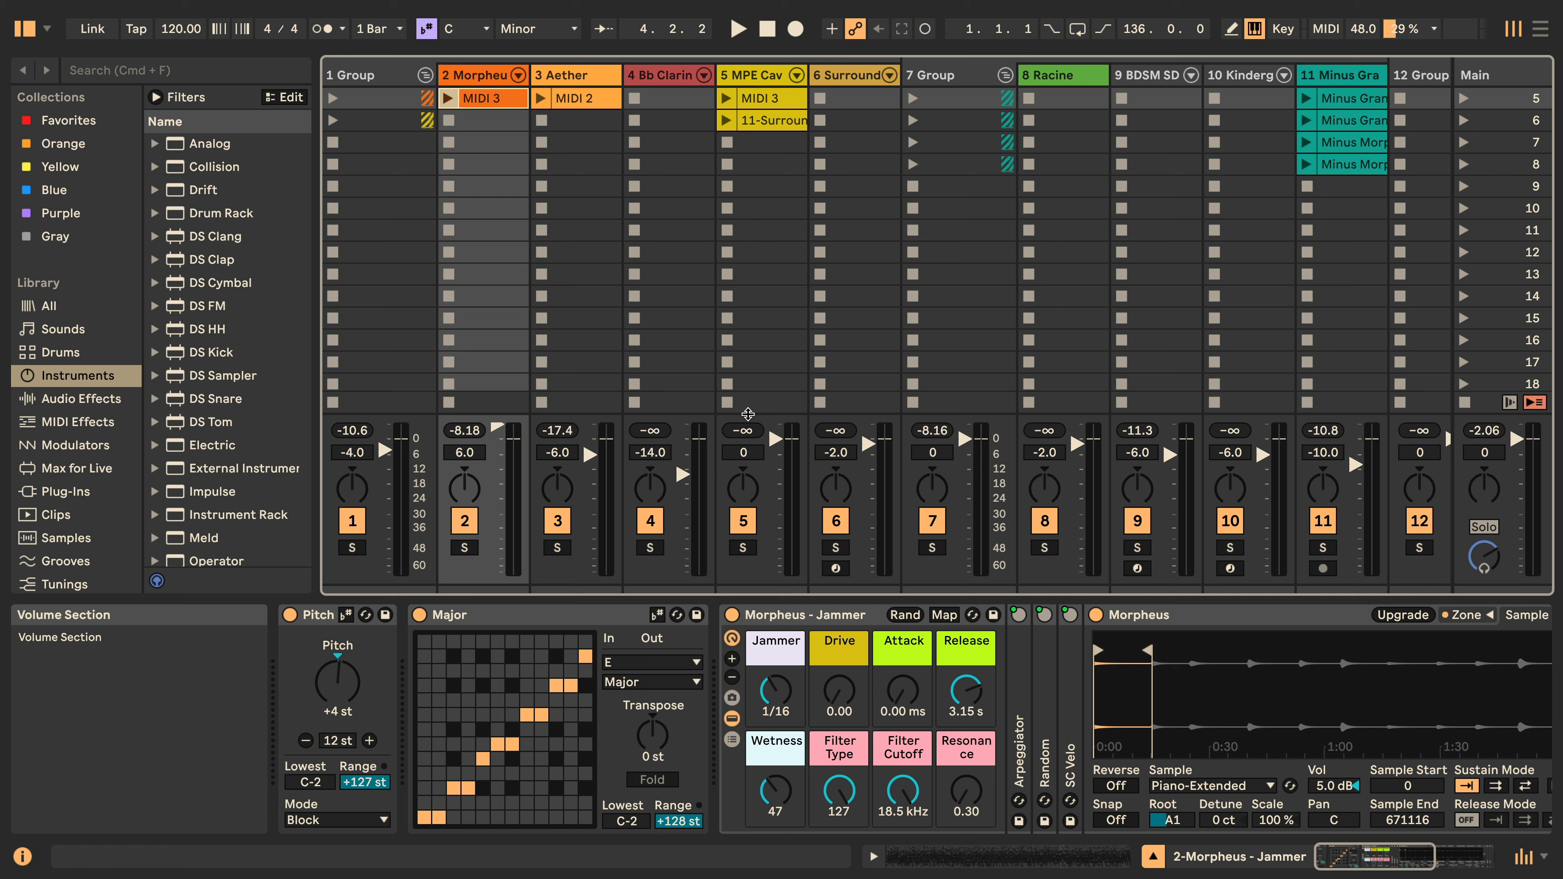
{"action": "key", "text": "Tab"}
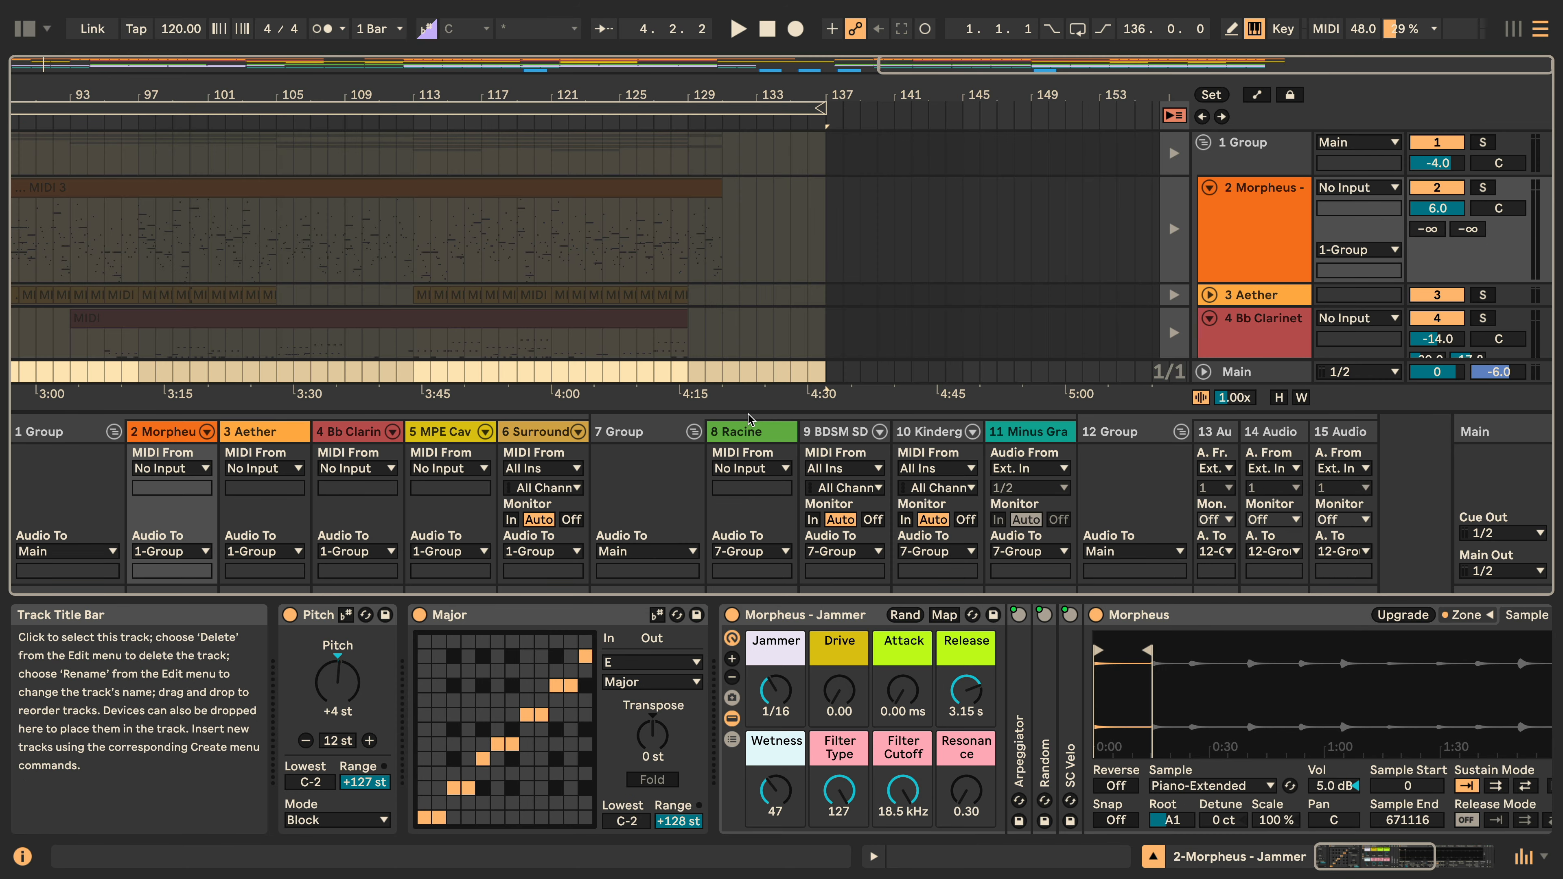
{"action": "key", "text": "Tab"}
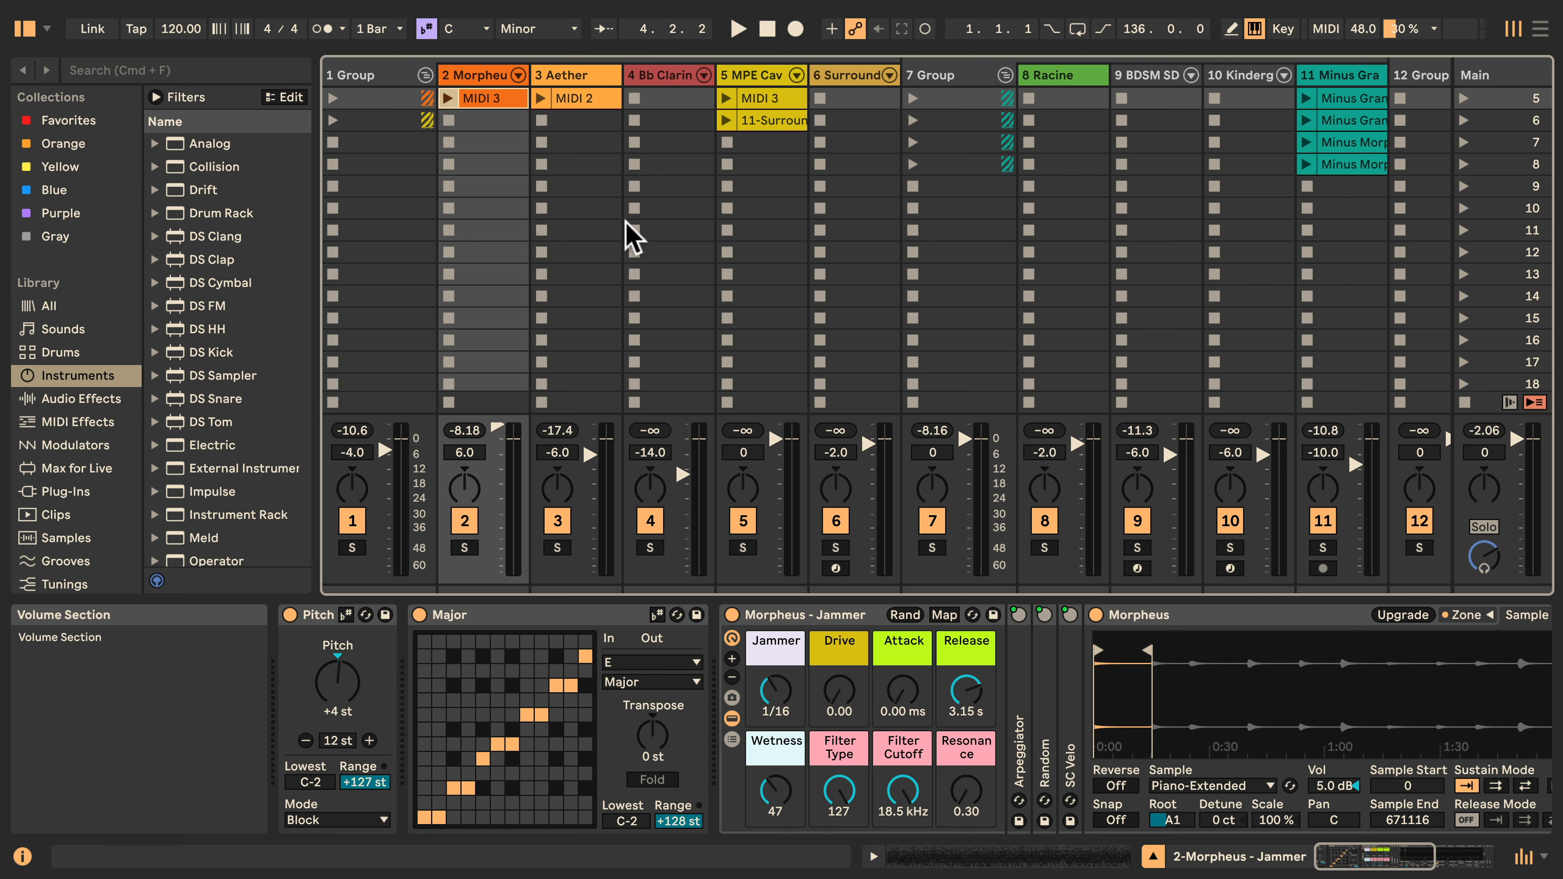
Select the D5 to F5 notes from 163.2.3 to 165.1.2 in the Morpheus track's scene 5 MIDI 3 clip and zoom the editor to them.
{"action": "left_click", "coordinate": [486, 102]}
{"action": "scroll", "coordinate": [486, 105], "scroll_direction": "up", "scroll_amount": 2}
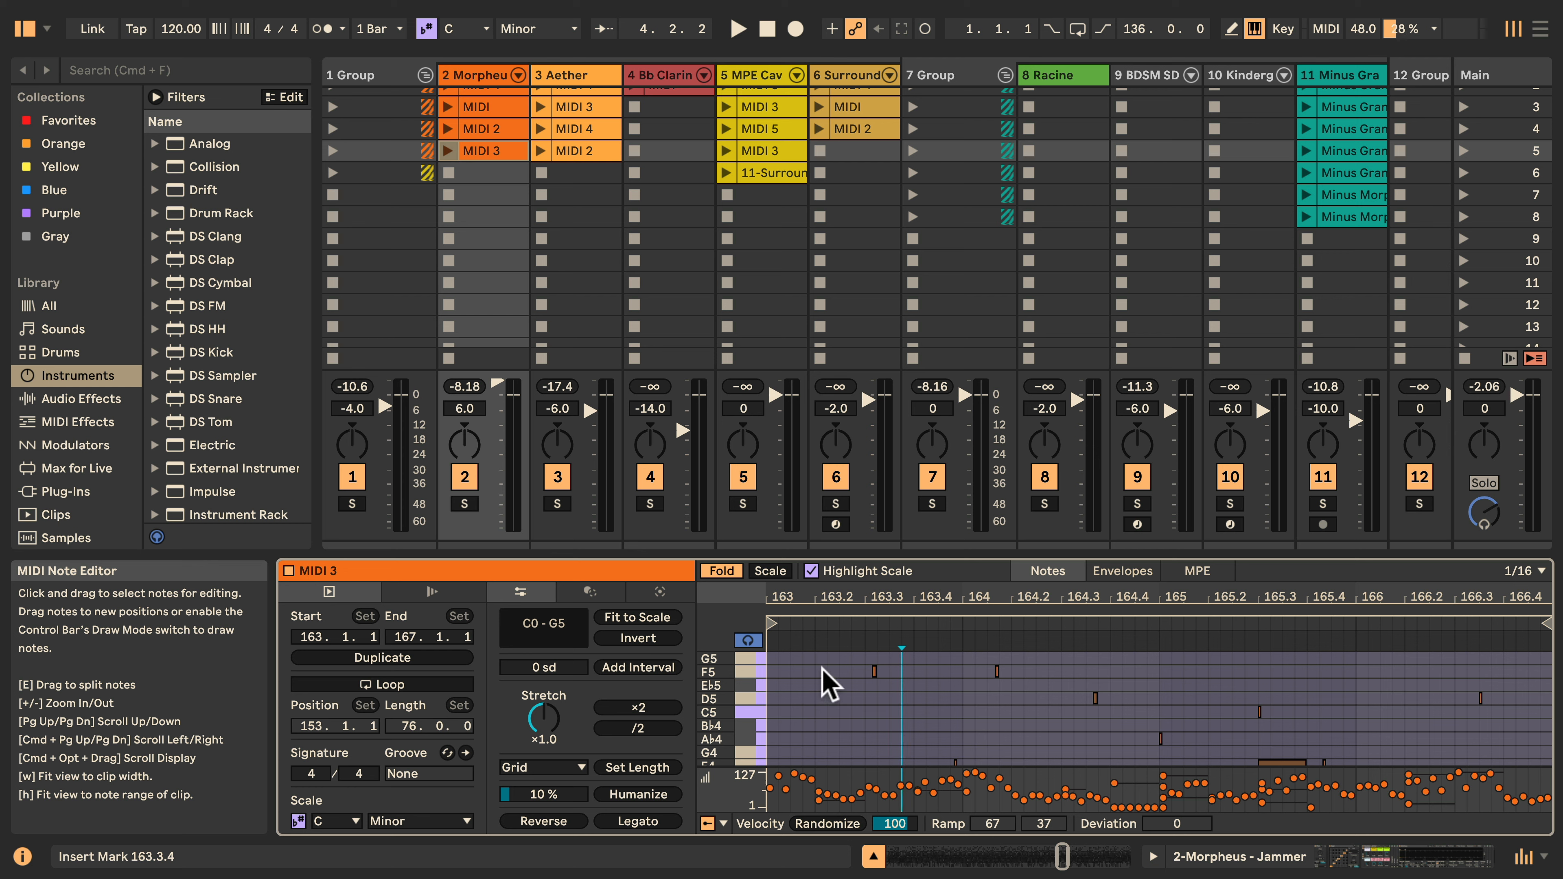
{"action": "left_click_drag", "start_coordinate": [823, 670], "coordinate": [1169, 707]}
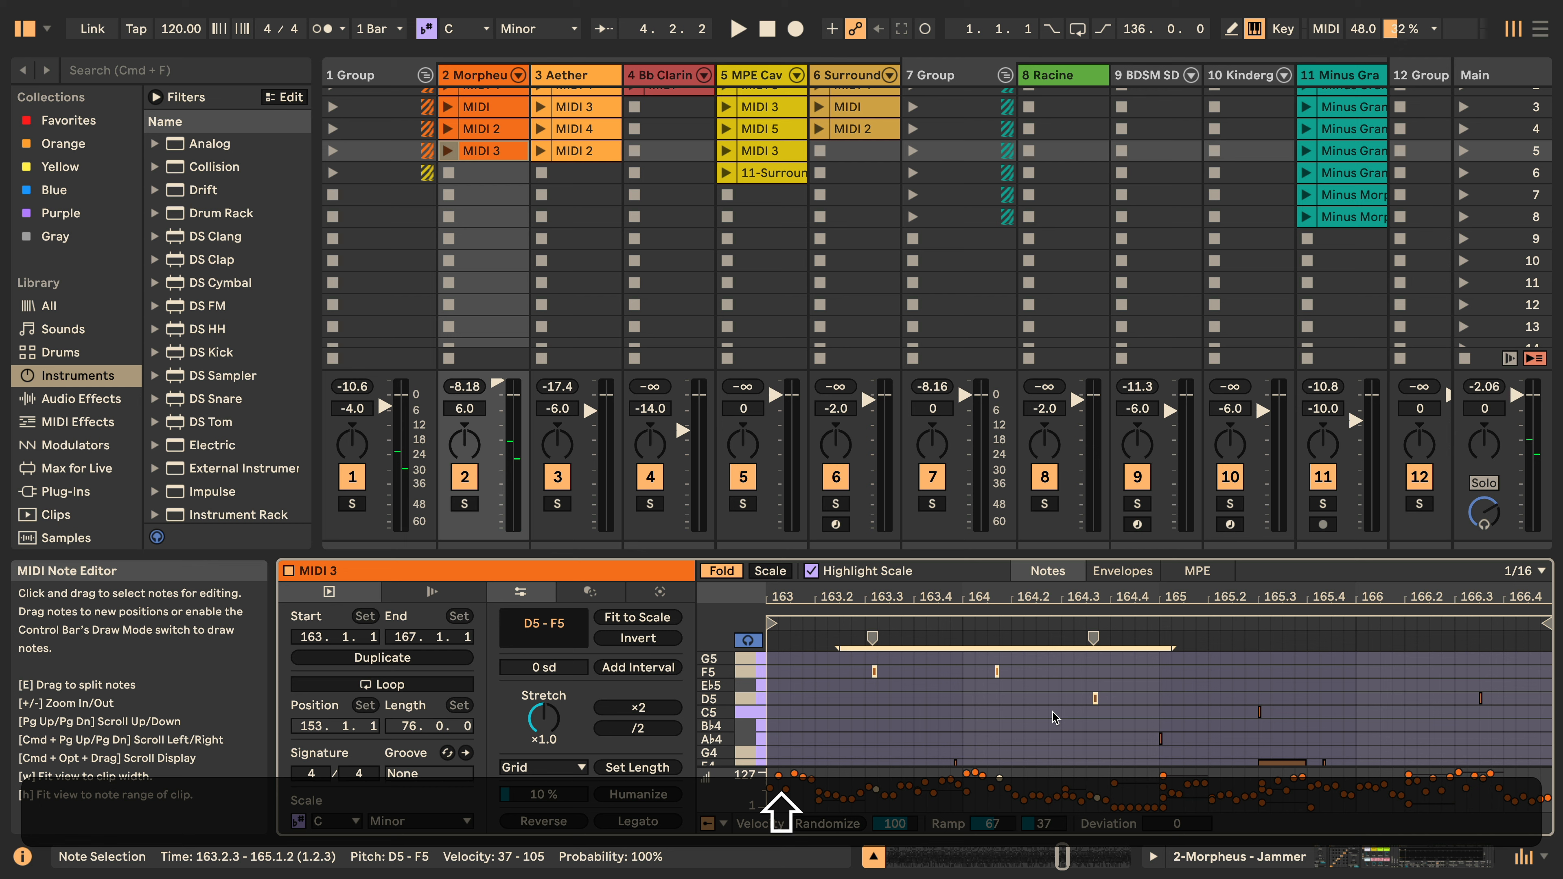
{"action": "key", "text": "shift+z"}
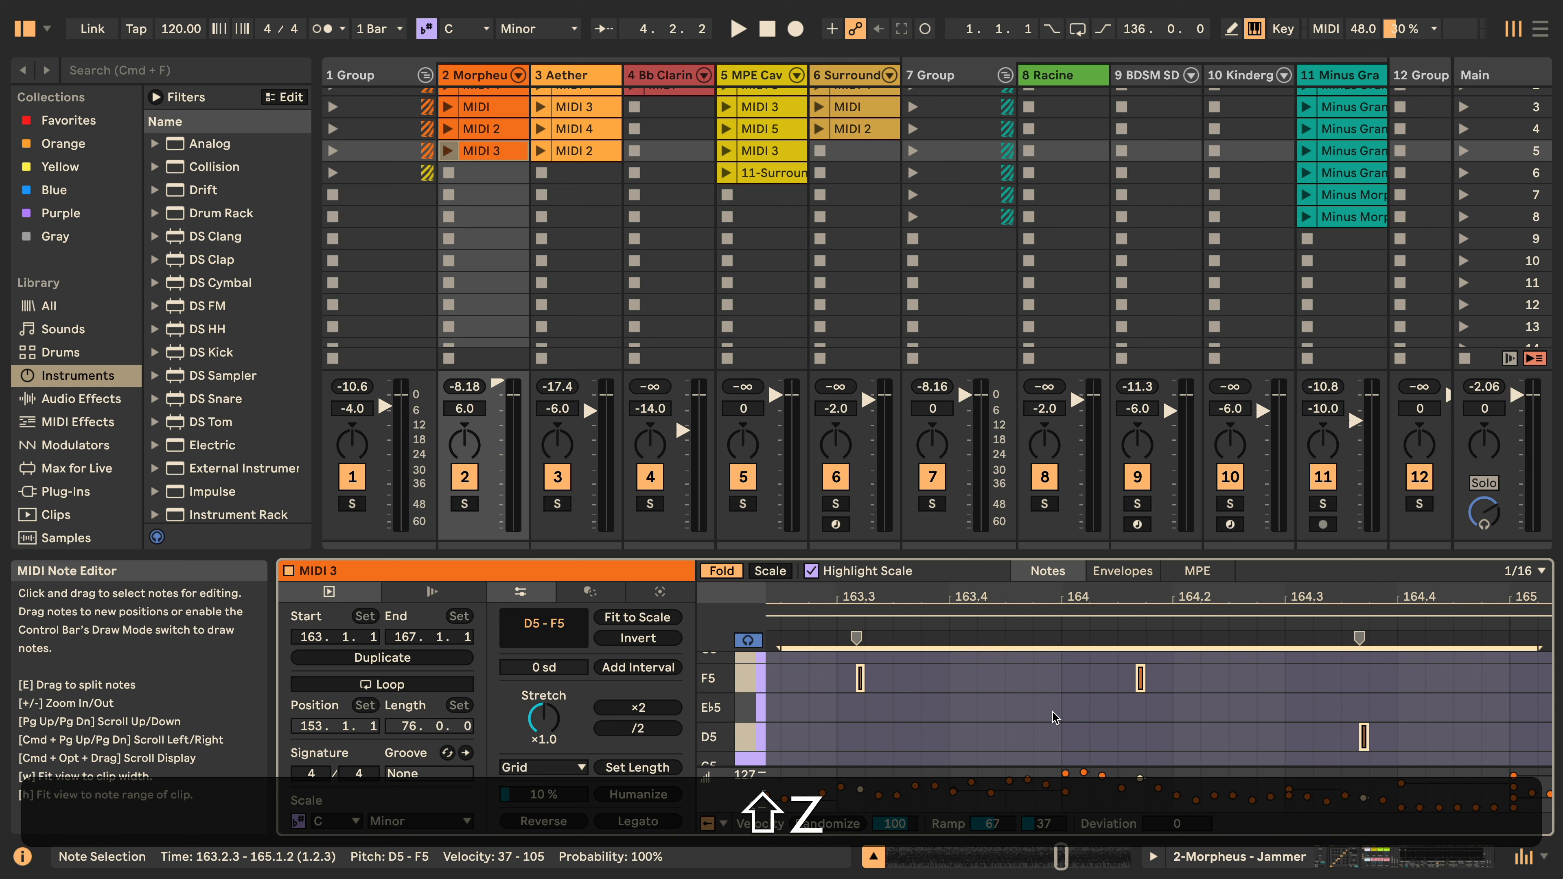
{"action": "key", "text": "shift+z"}
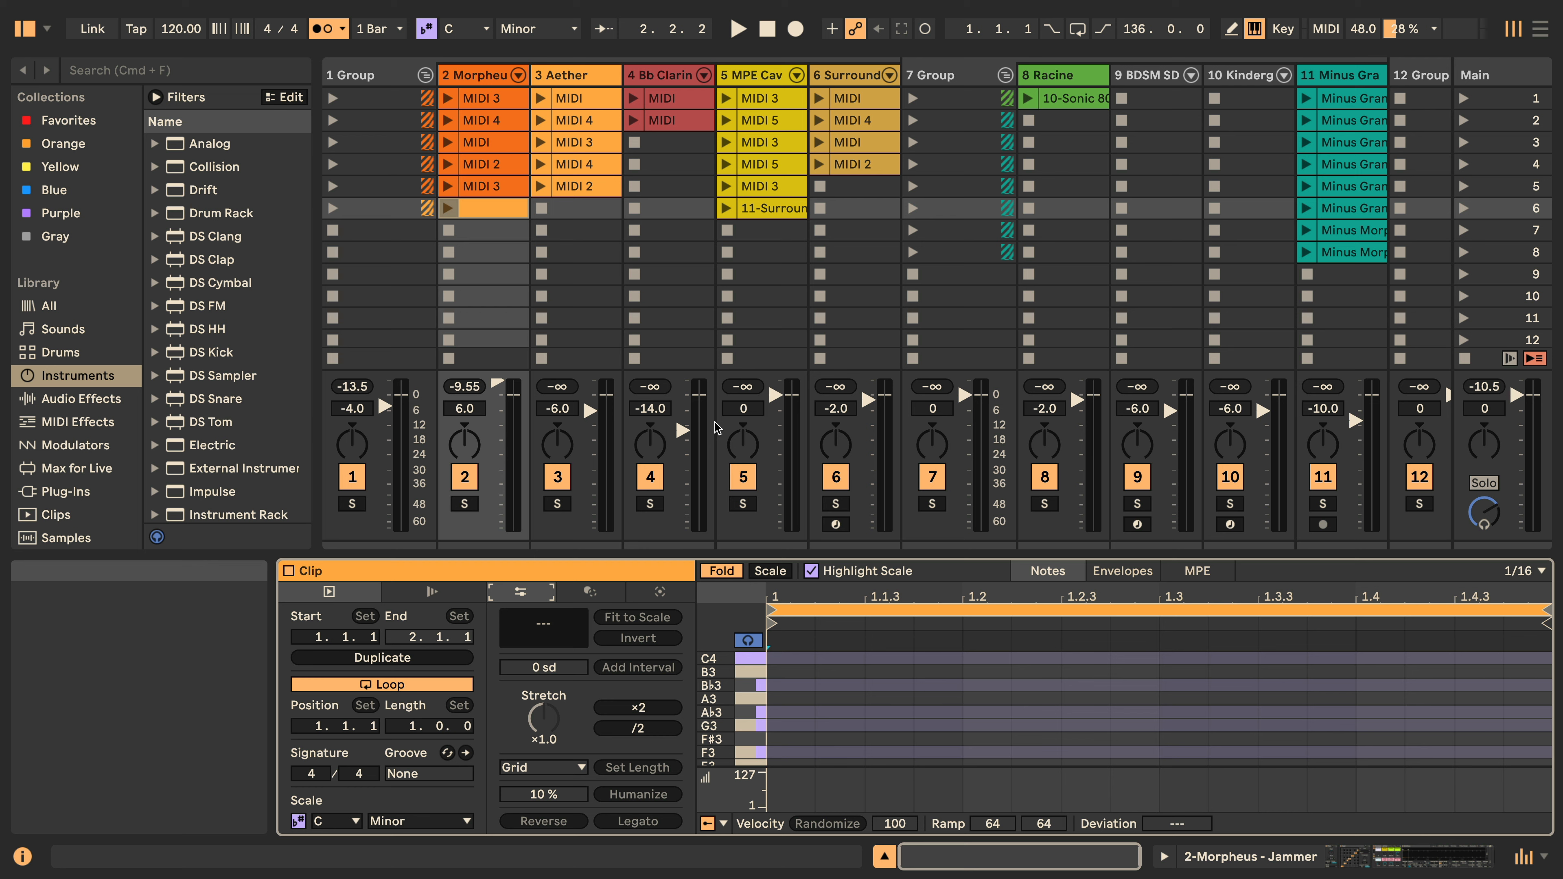
Show the generative tools for the scene 6 clip on the Morpheus track and look through the available generators.
{"action": "left_click", "coordinate": [660, 591]}
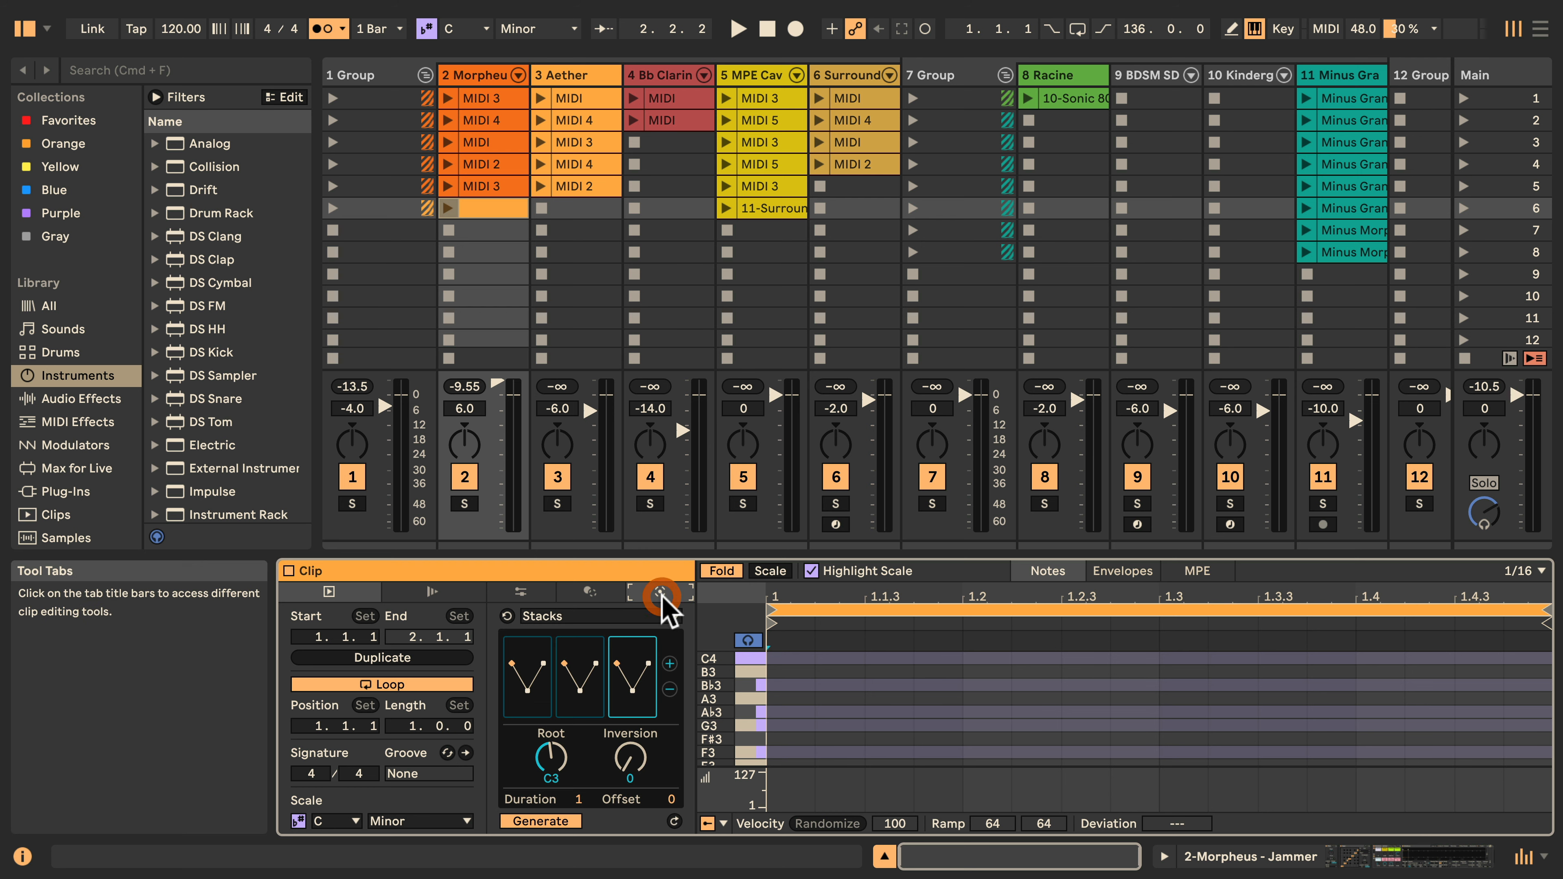
{"action": "left_click", "coordinate": [595, 620]}
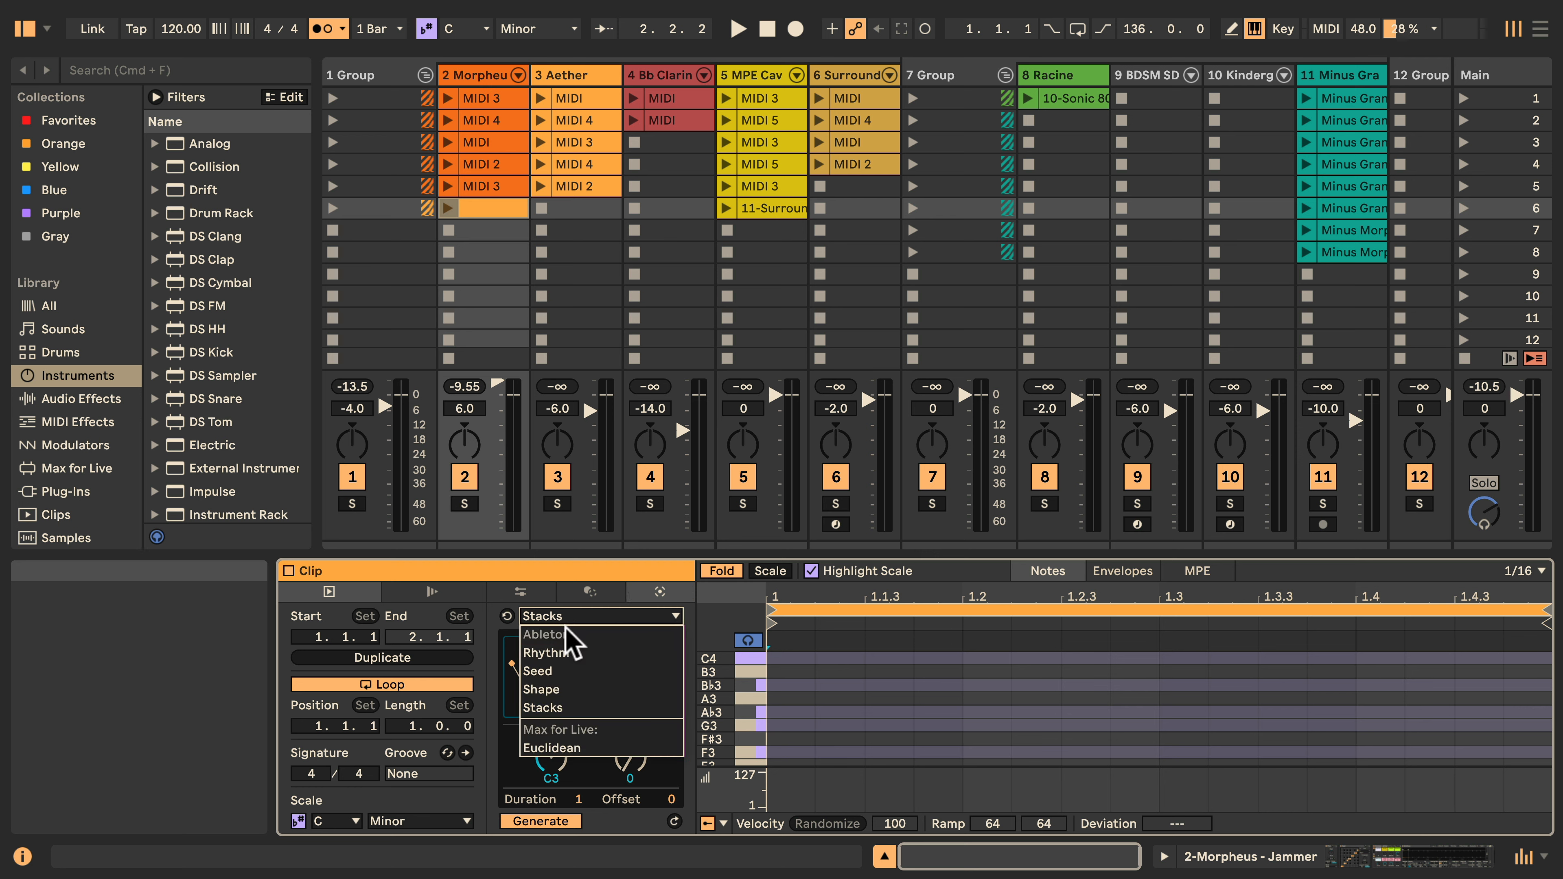
{"action": "left_click", "coordinate": [596, 617]}
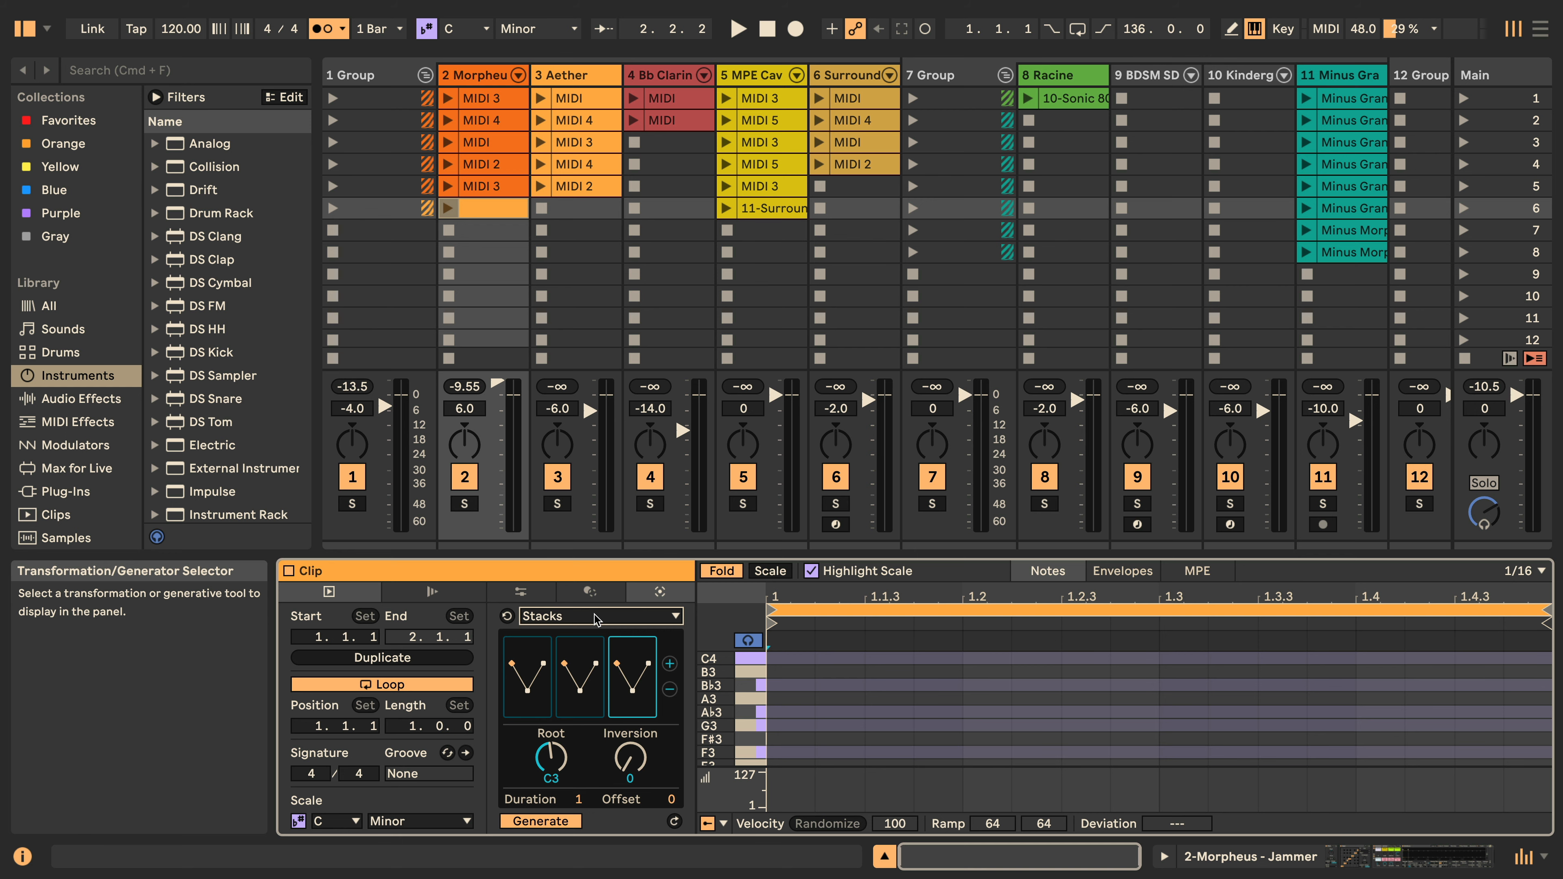
Enter MIDI mapping mode and view the clip's transformation tools before returning to the Stacks generator.
{"action": "key", "text": "super"}
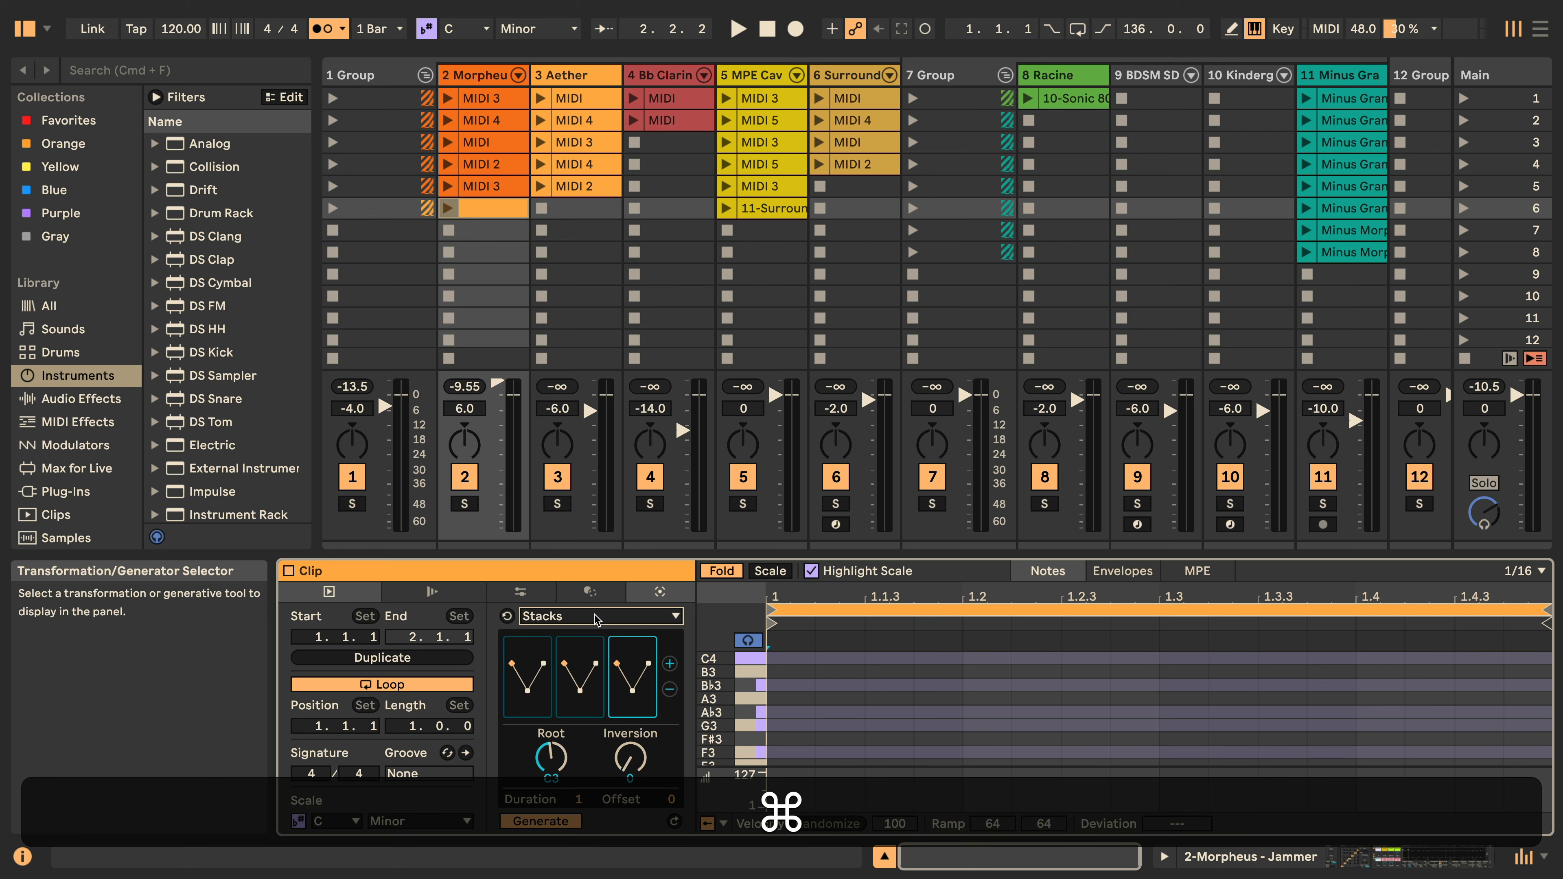
{"action": "key", "text": "super+m"}
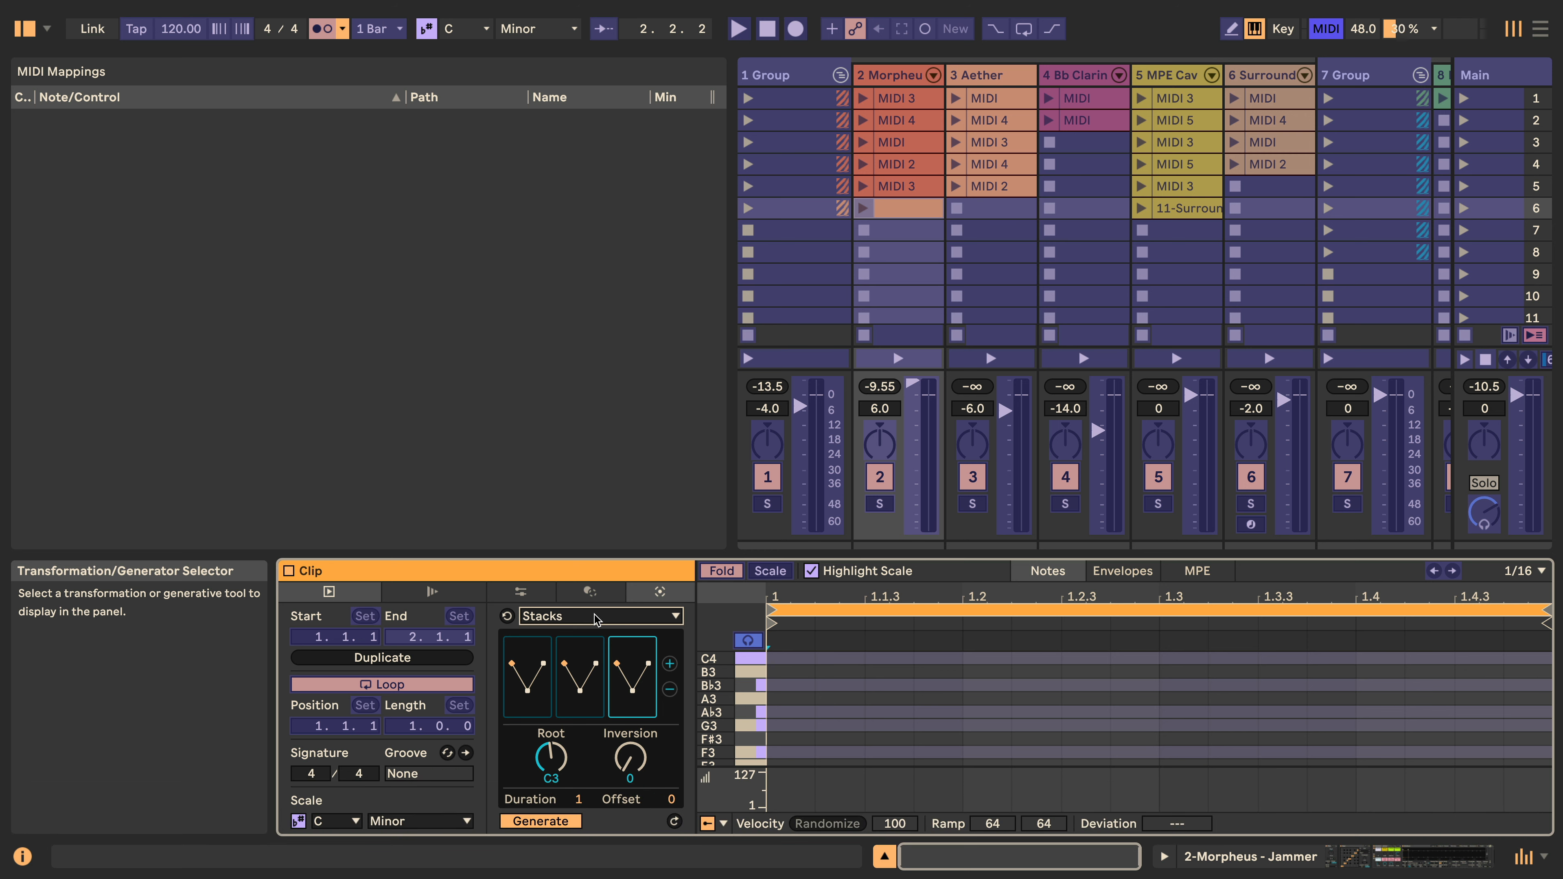
{"action": "left_click", "coordinate": [589, 592]}
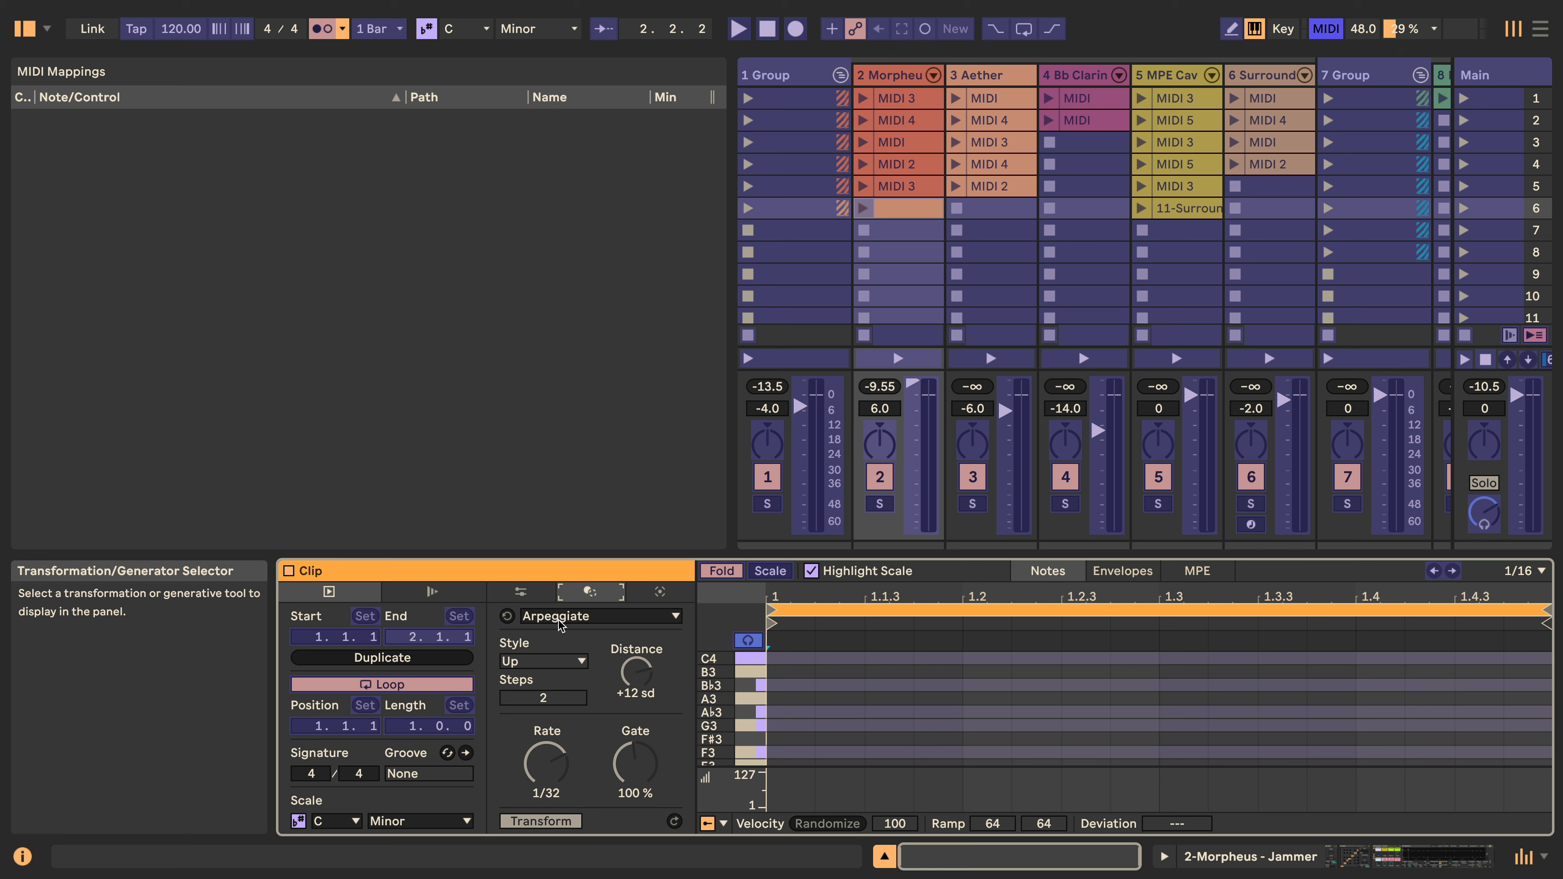
{"action": "left_click", "coordinate": [659, 593]}
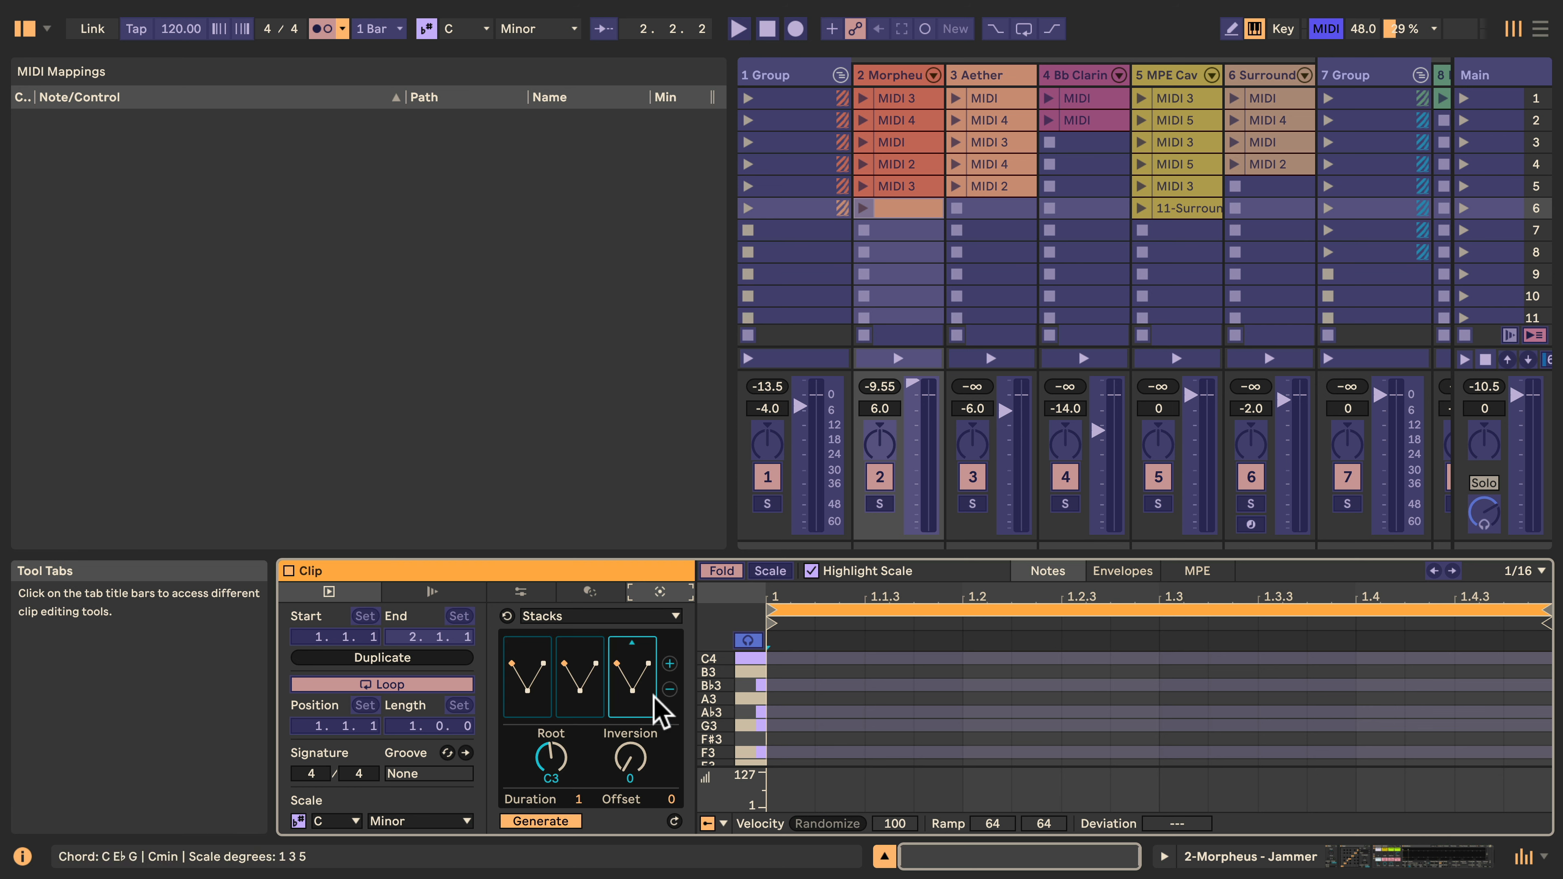
Reduce the Stacks sequence to a single chord and apply it to the scene 6 clip with MIDI mapping mode off.
{"action": "left_click", "coordinate": [670, 689]}
{"action": "left_click", "coordinate": [669, 689]}
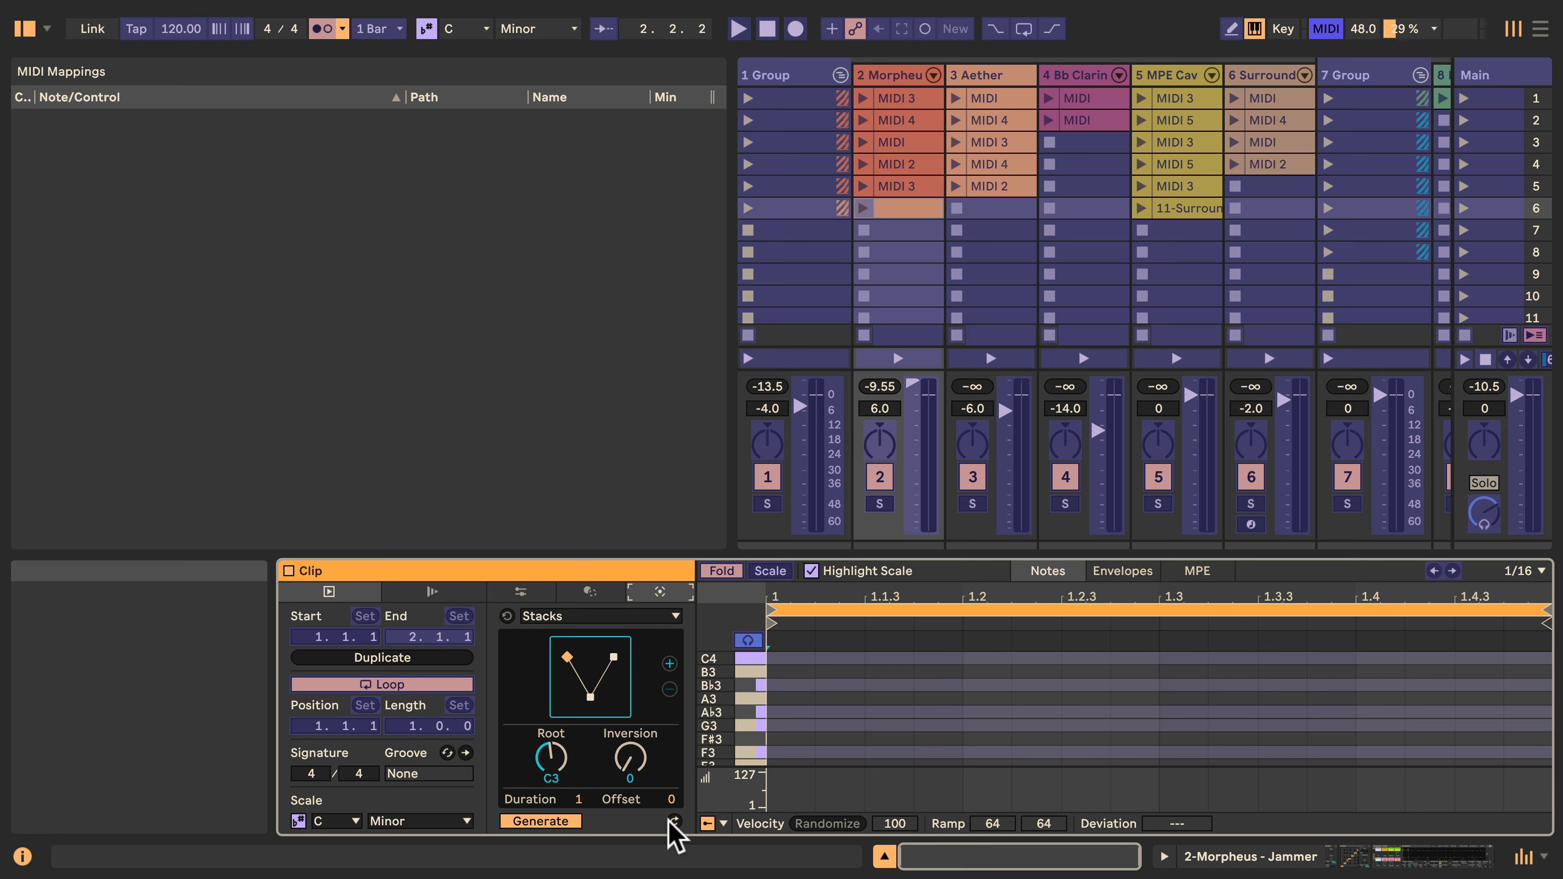
{"action": "key", "text": "super+m"}
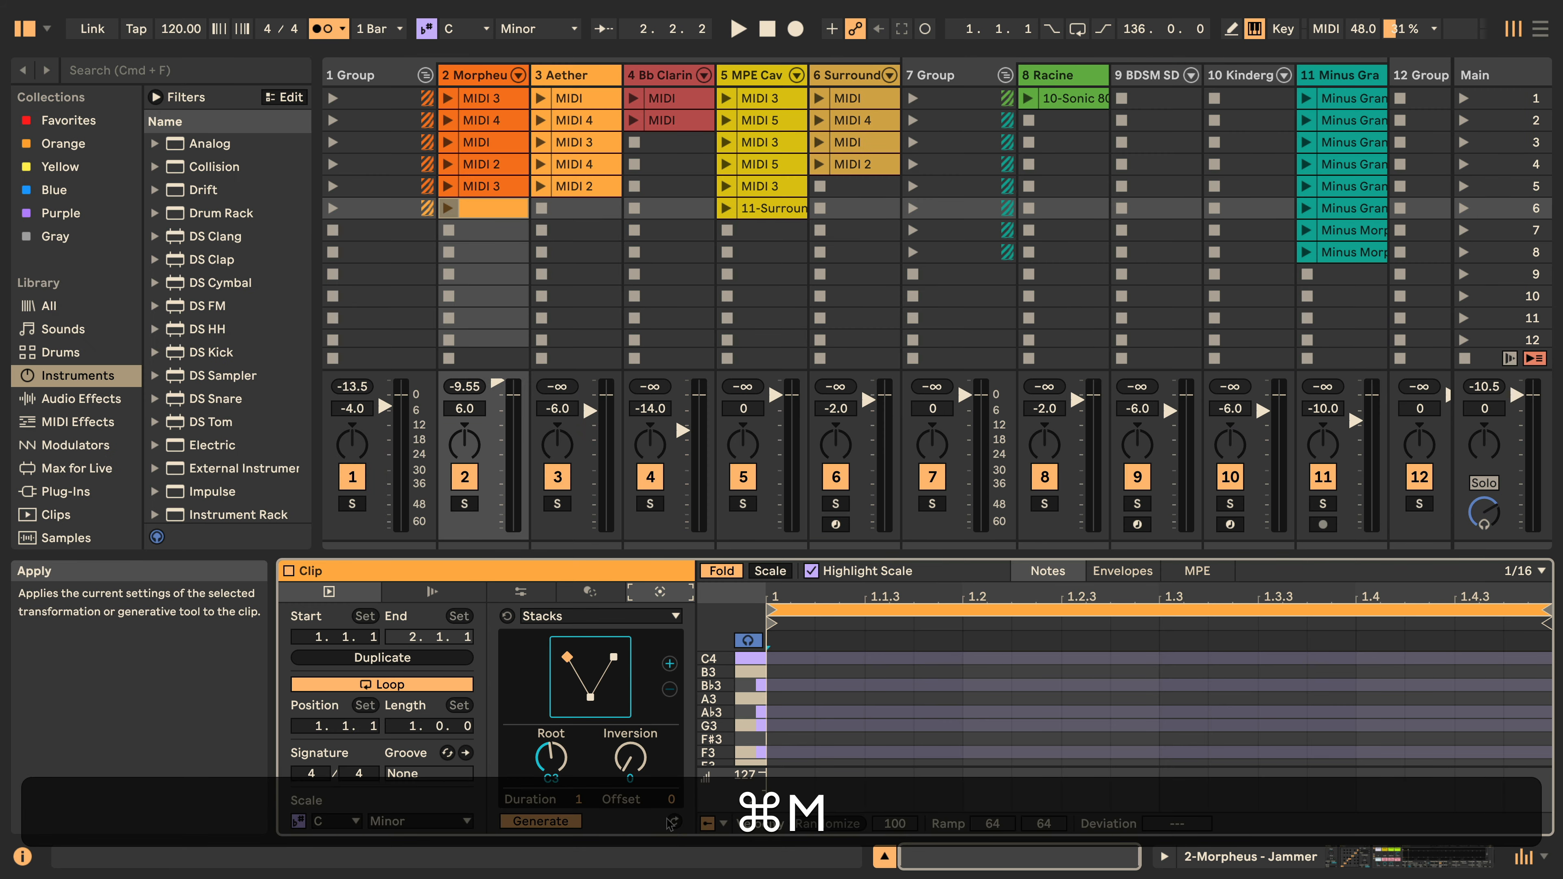
{"action": "left_click", "coordinate": [674, 822]}
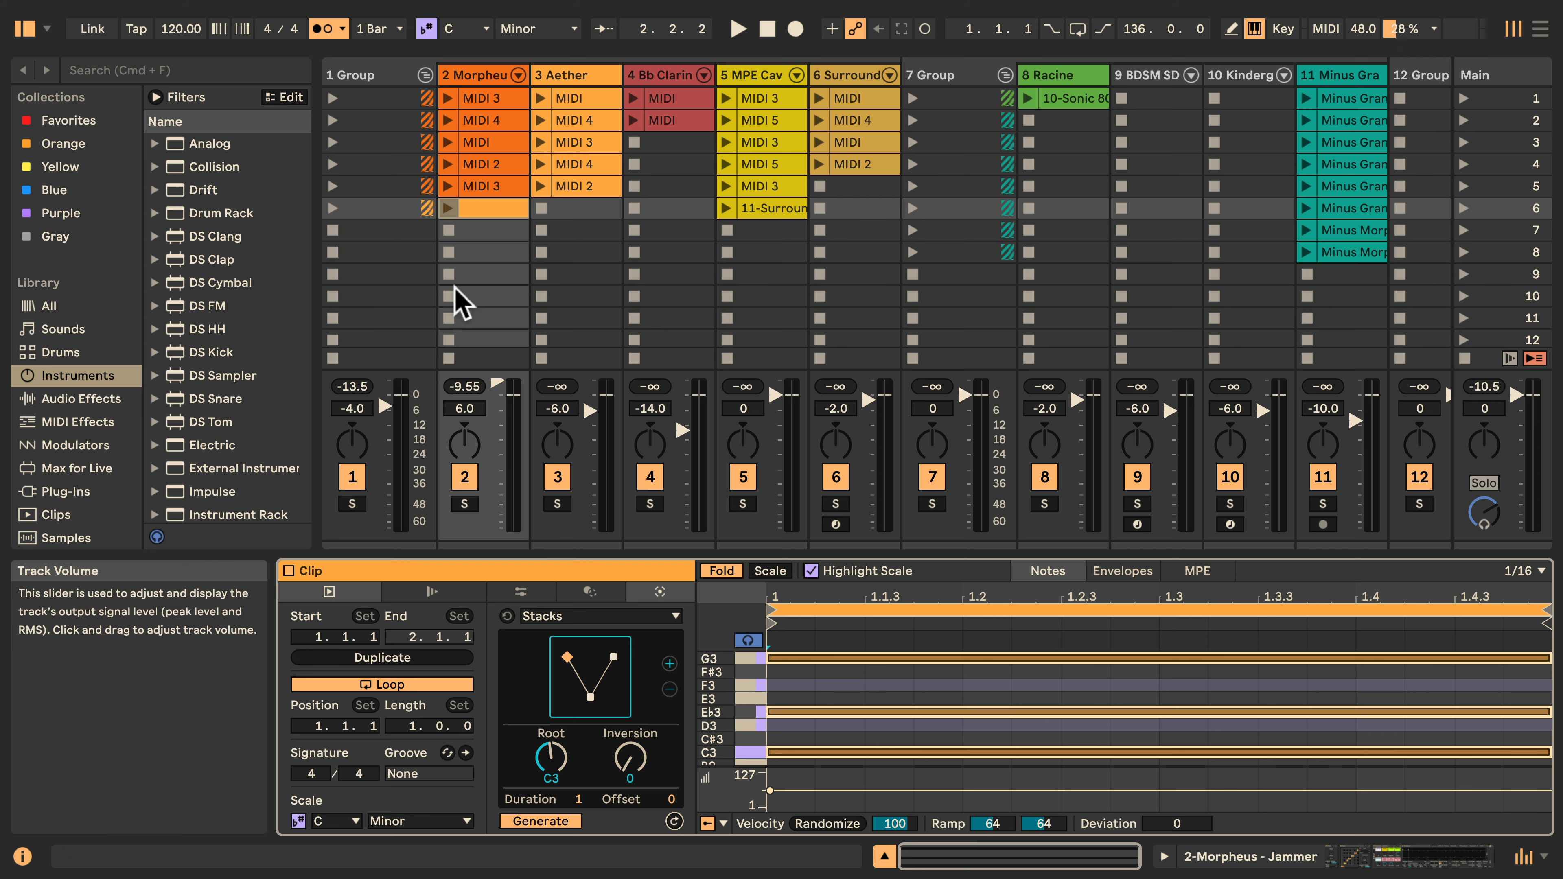
Create a MIDI clip in scene 7 of the Morpheus track and set its loop length to 4 bars.
{"action": "double_click", "coordinate": [486, 229]}
{"action": "left_click", "coordinate": [409, 727]}
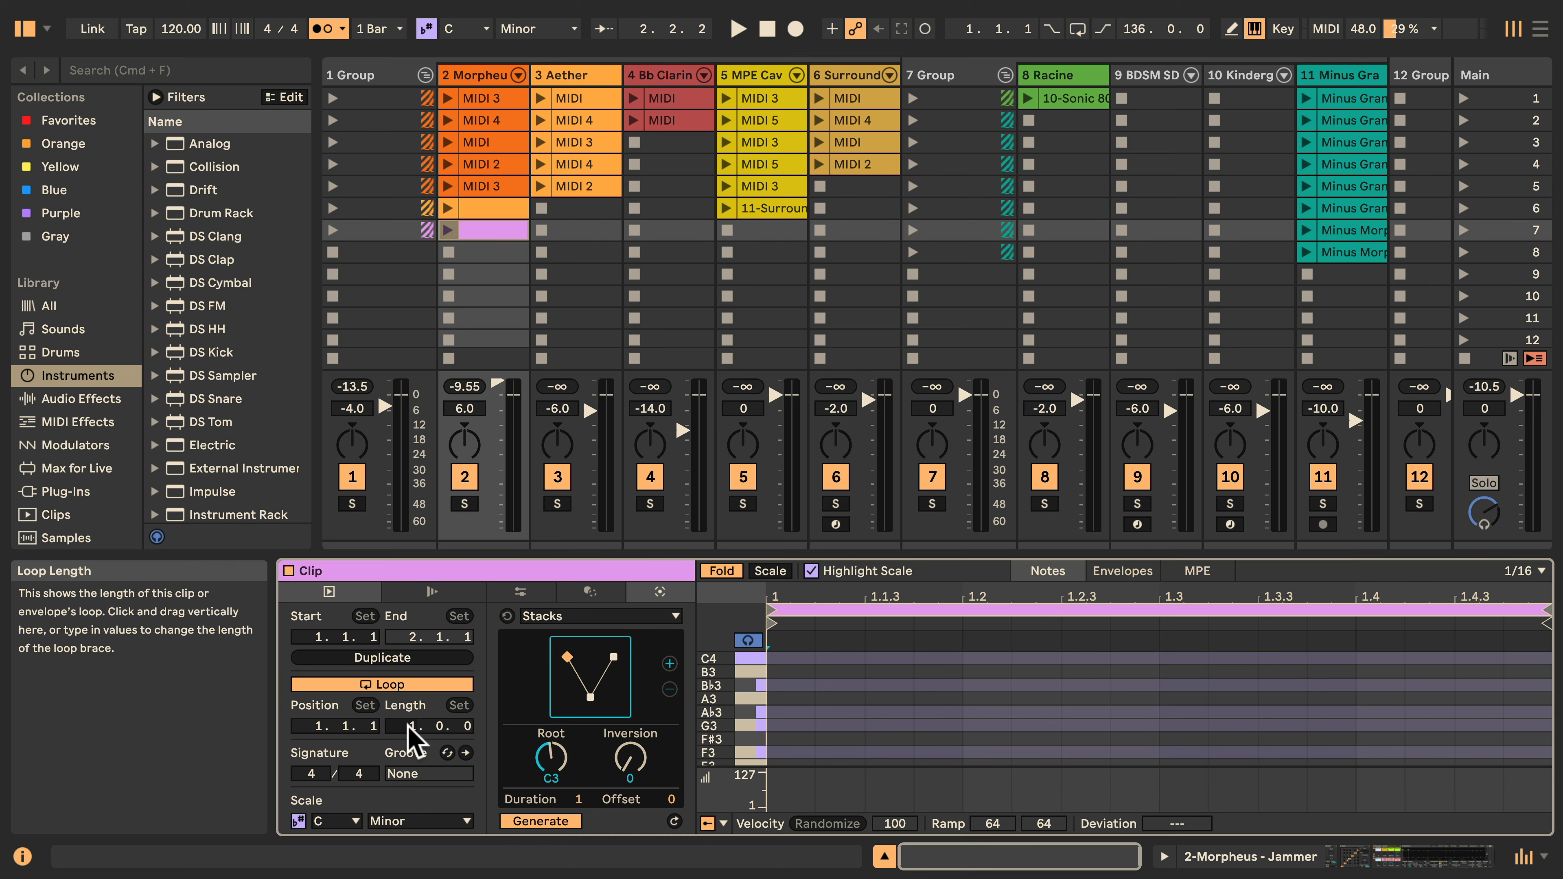
{"action": "type", "text": "4"}
{"action": "key", "text": "Return"}
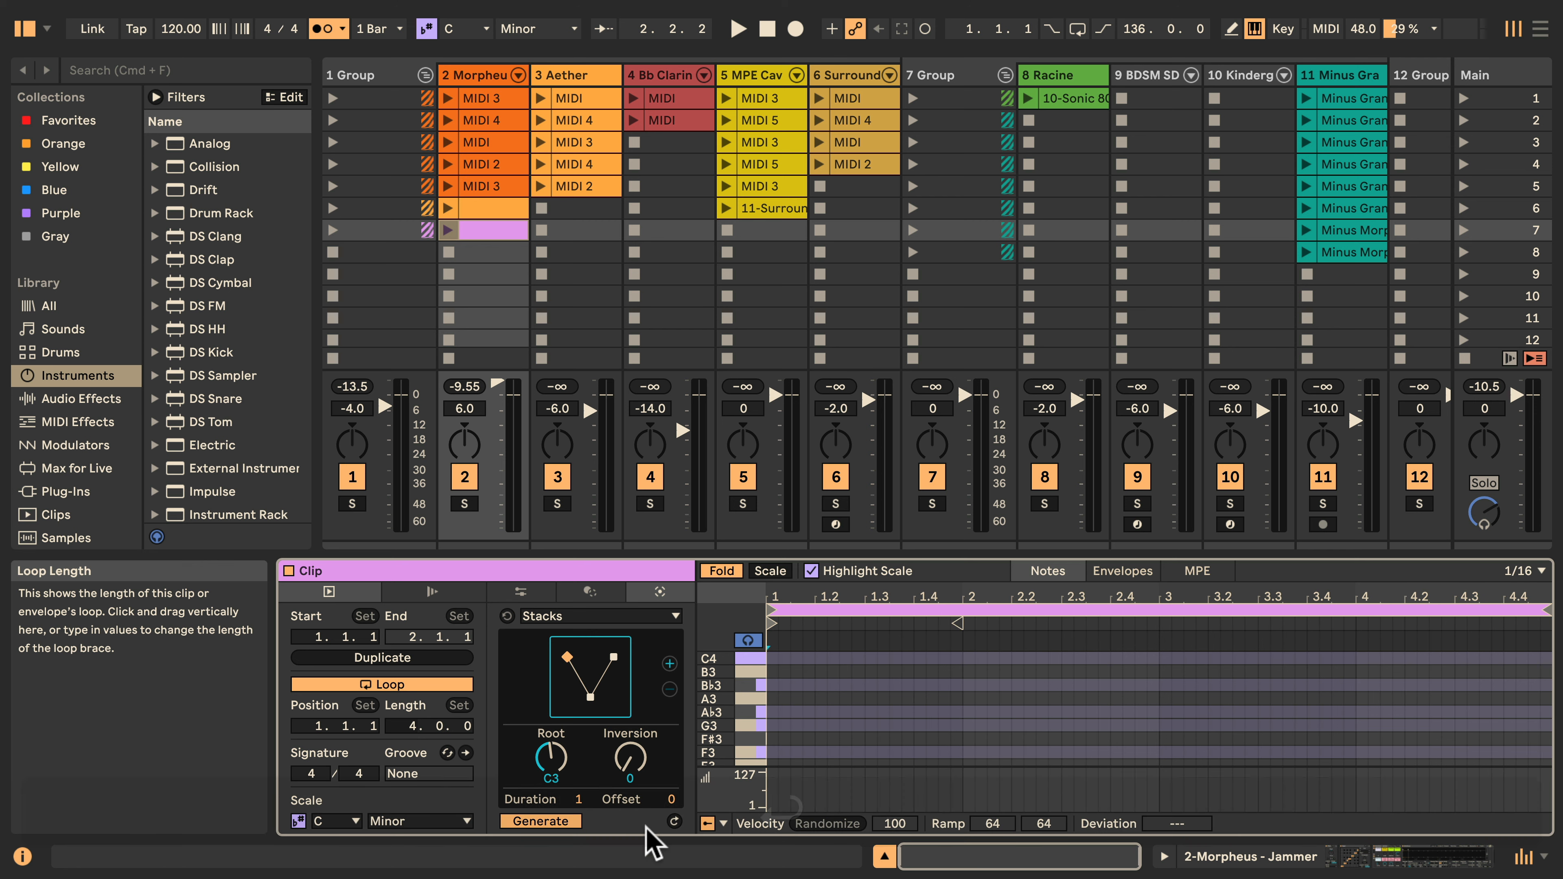
Generate the Stacks chord in the scene 7 clip and extend the sequence to four chords.
{"action": "left_click", "coordinate": [675, 821]}
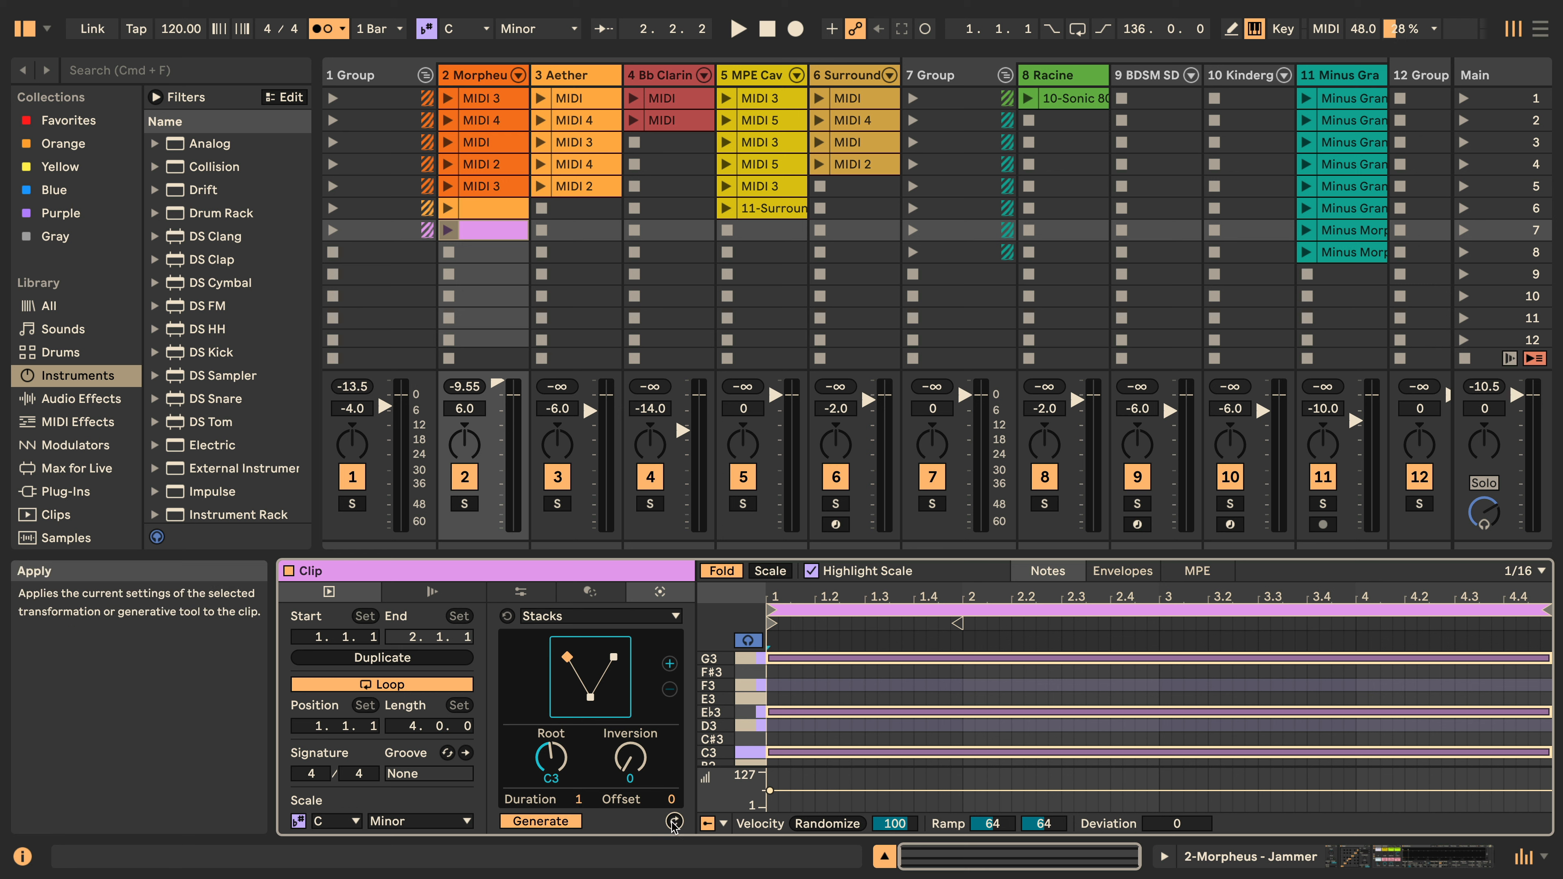
{"action": "left_click", "coordinate": [669, 665]}
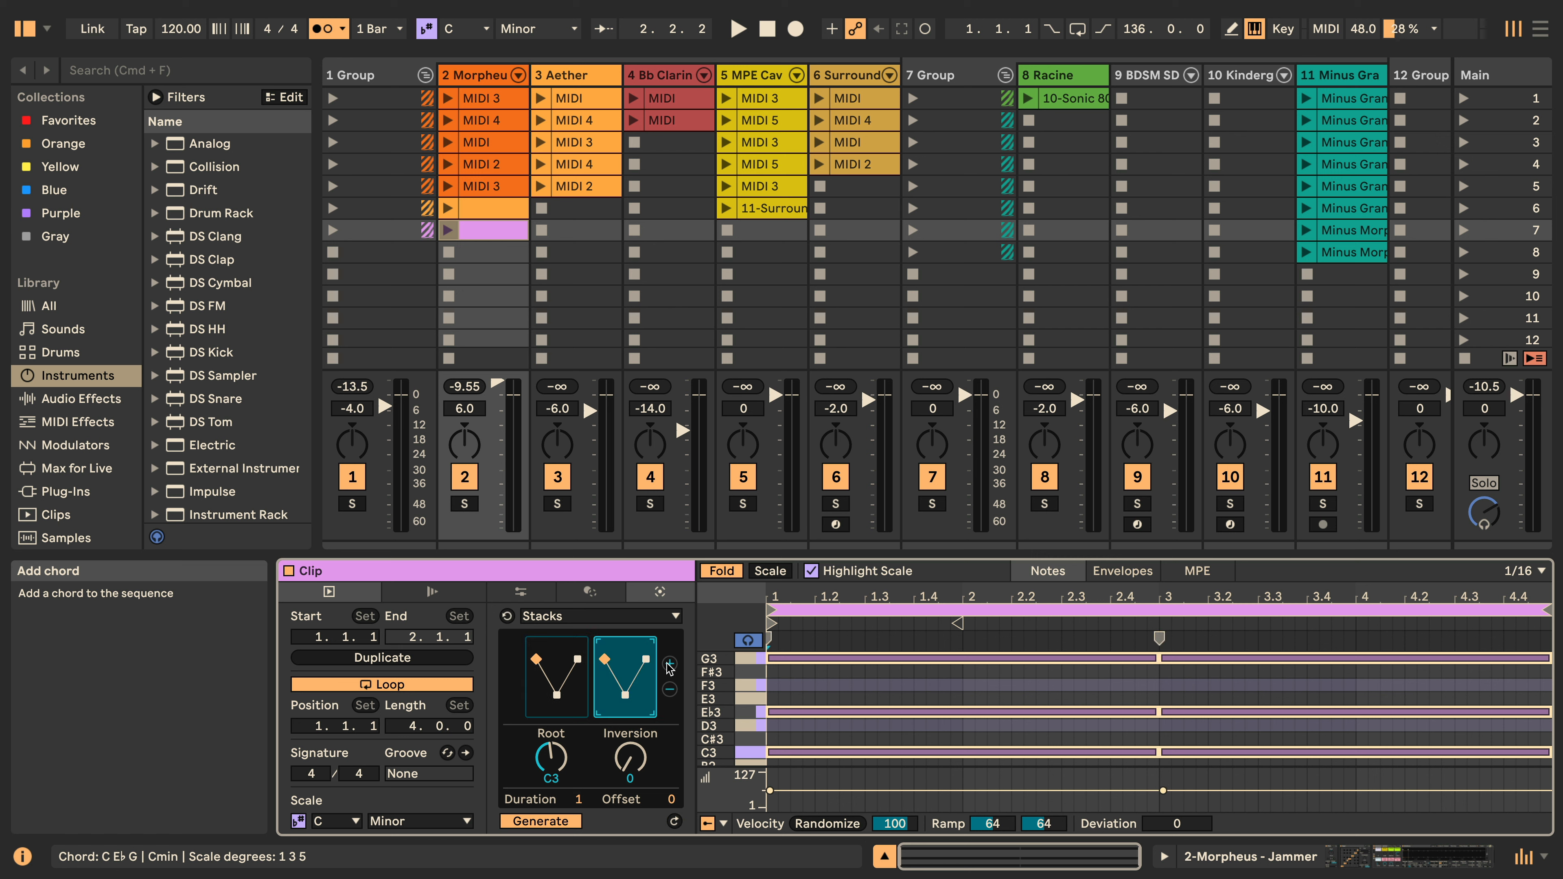
{"action": "left_click", "coordinate": [670, 665]}
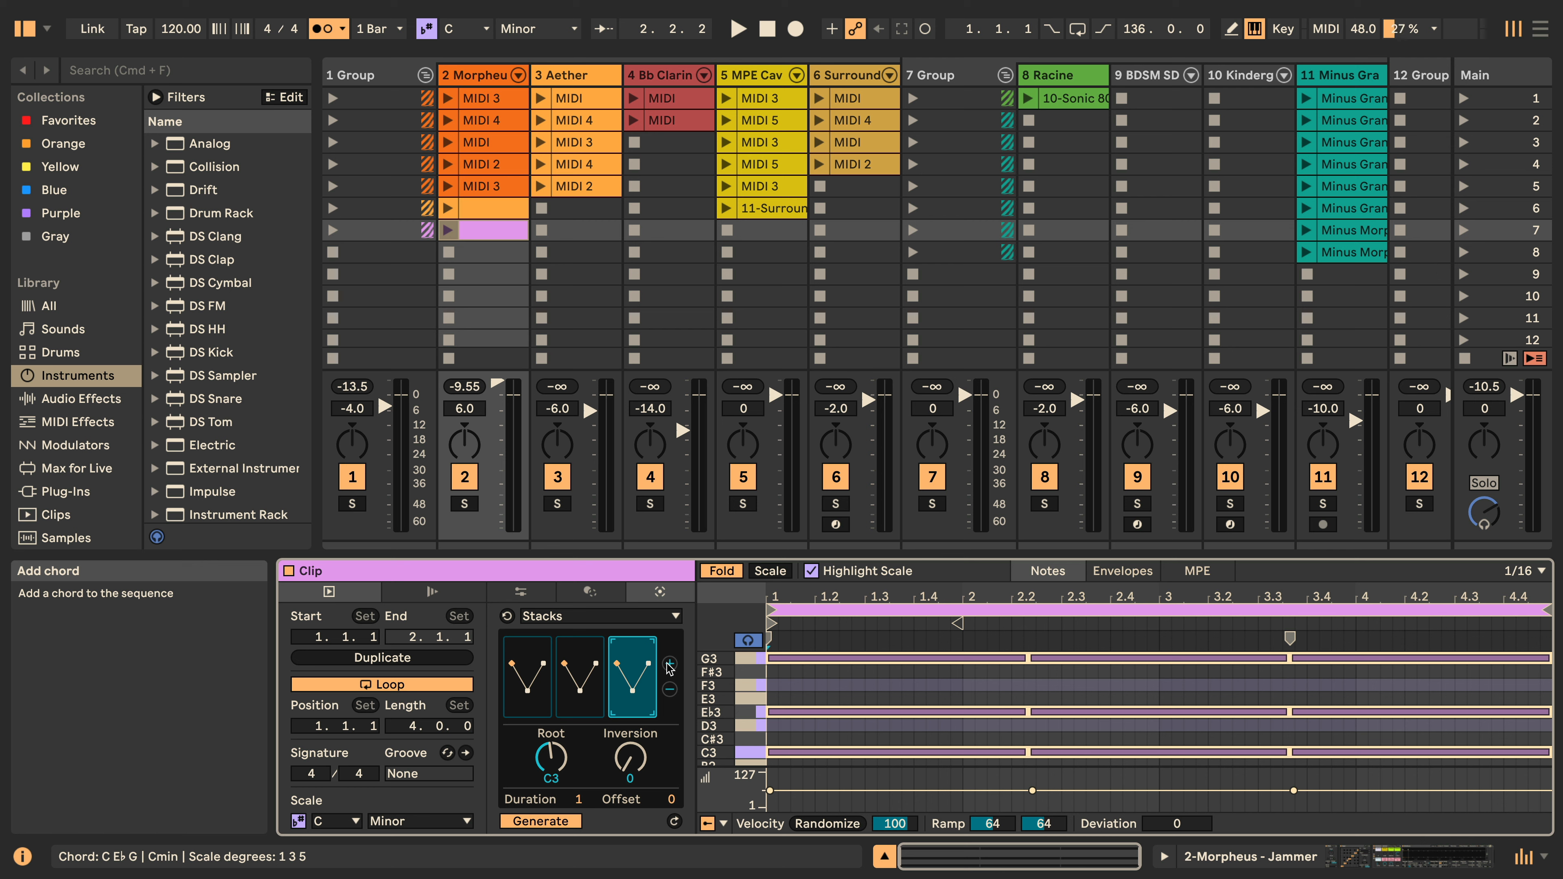
{"action": "left_click", "coordinate": [670, 665]}
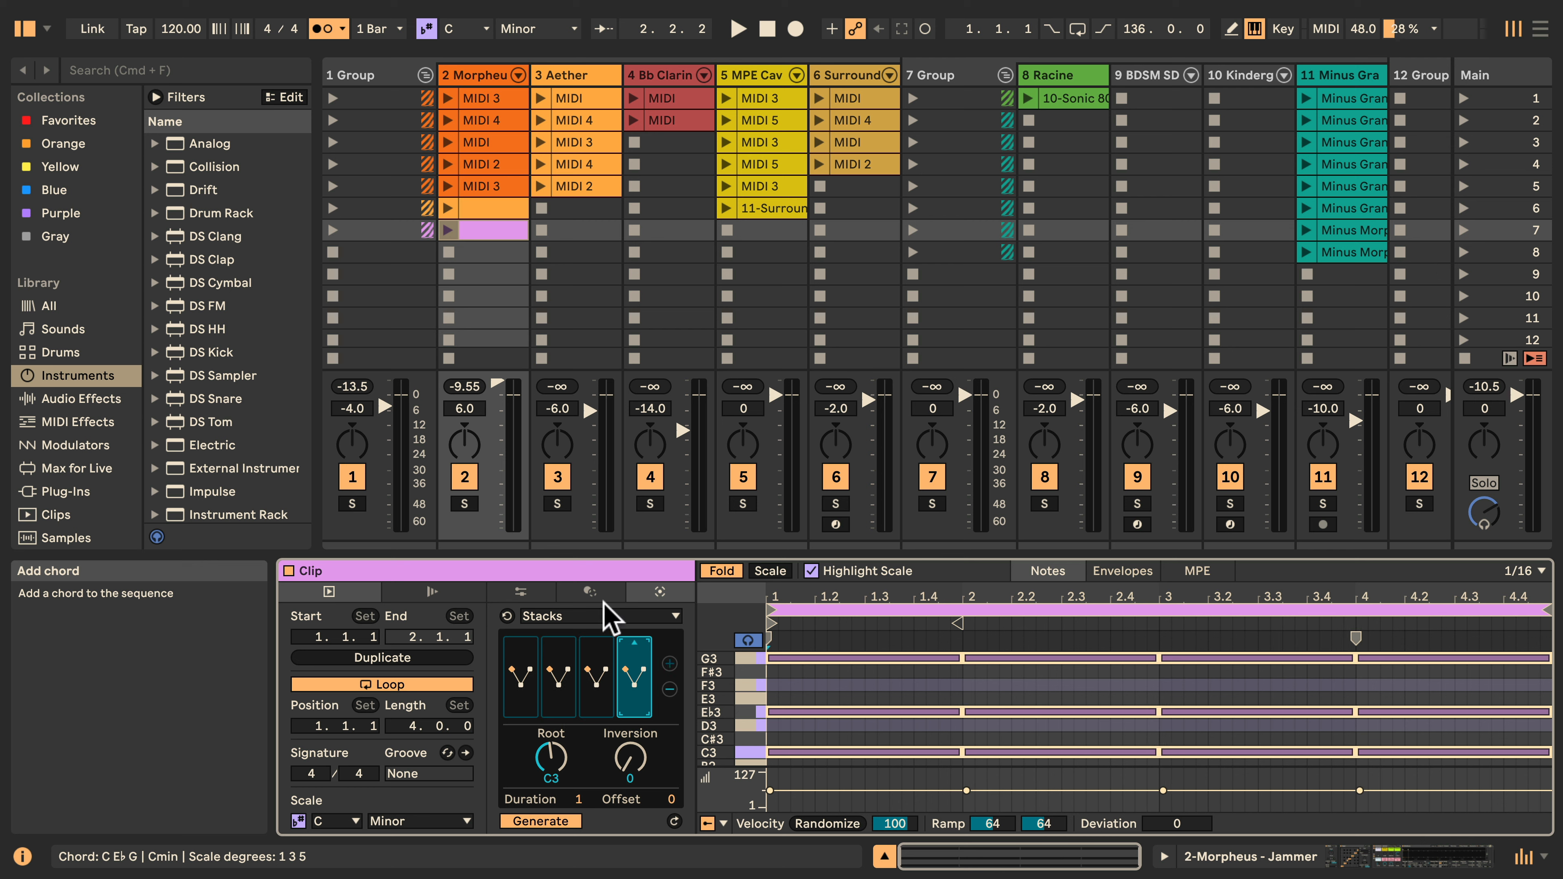
Apply the four-chord Stacks sequence to the scene 6 clip by removing and re-adding its last chord.
{"action": "left_click", "coordinate": [485, 212]}
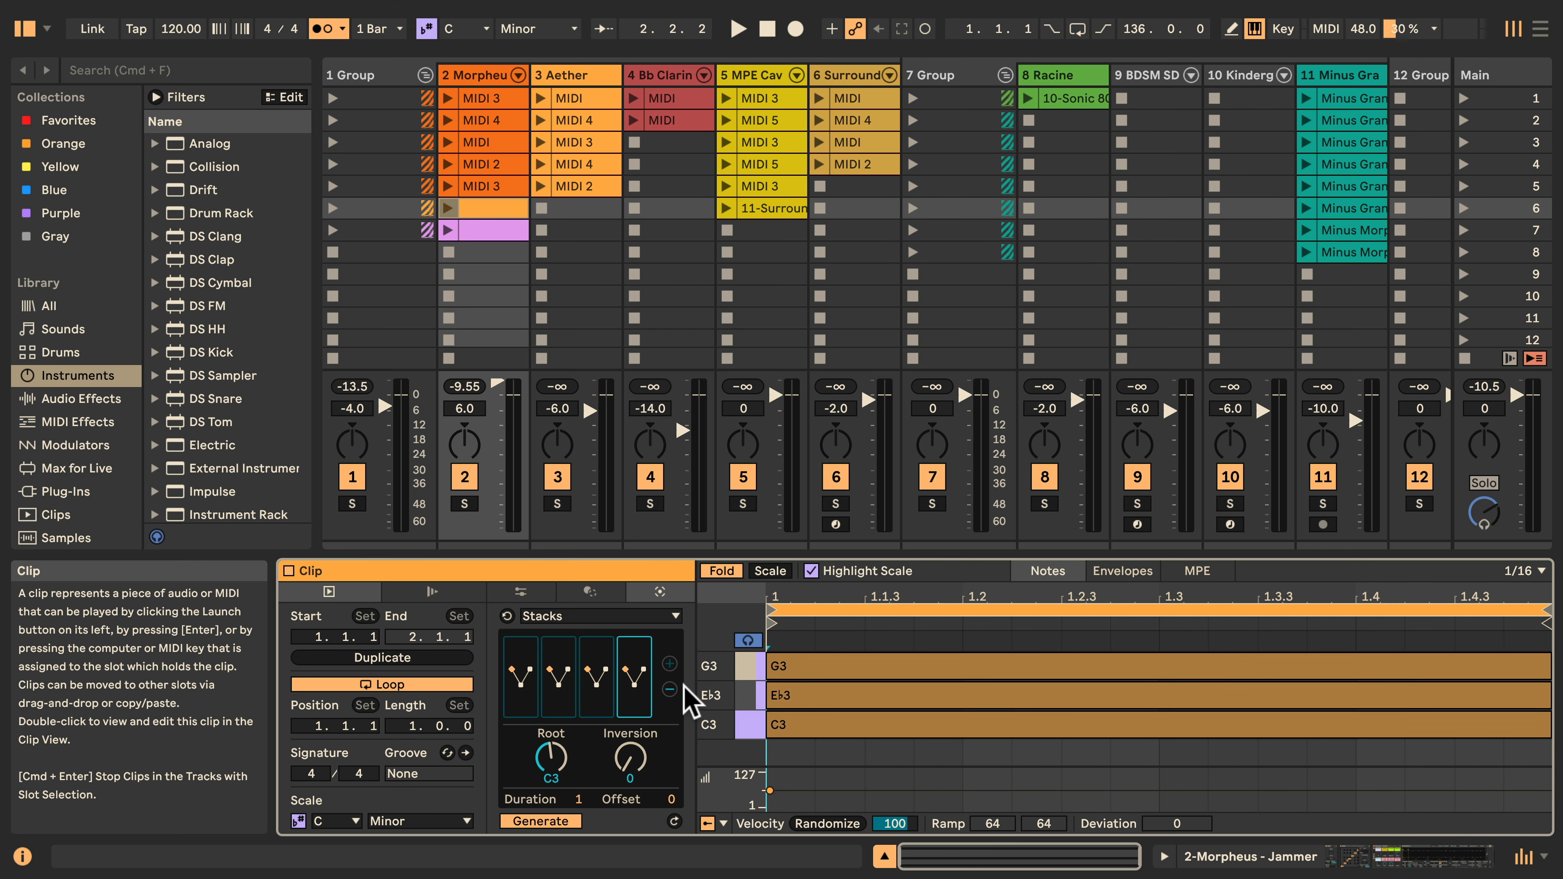
{"action": "left_click", "coordinate": [669, 689]}
{"action": "left_click", "coordinate": [670, 664]}
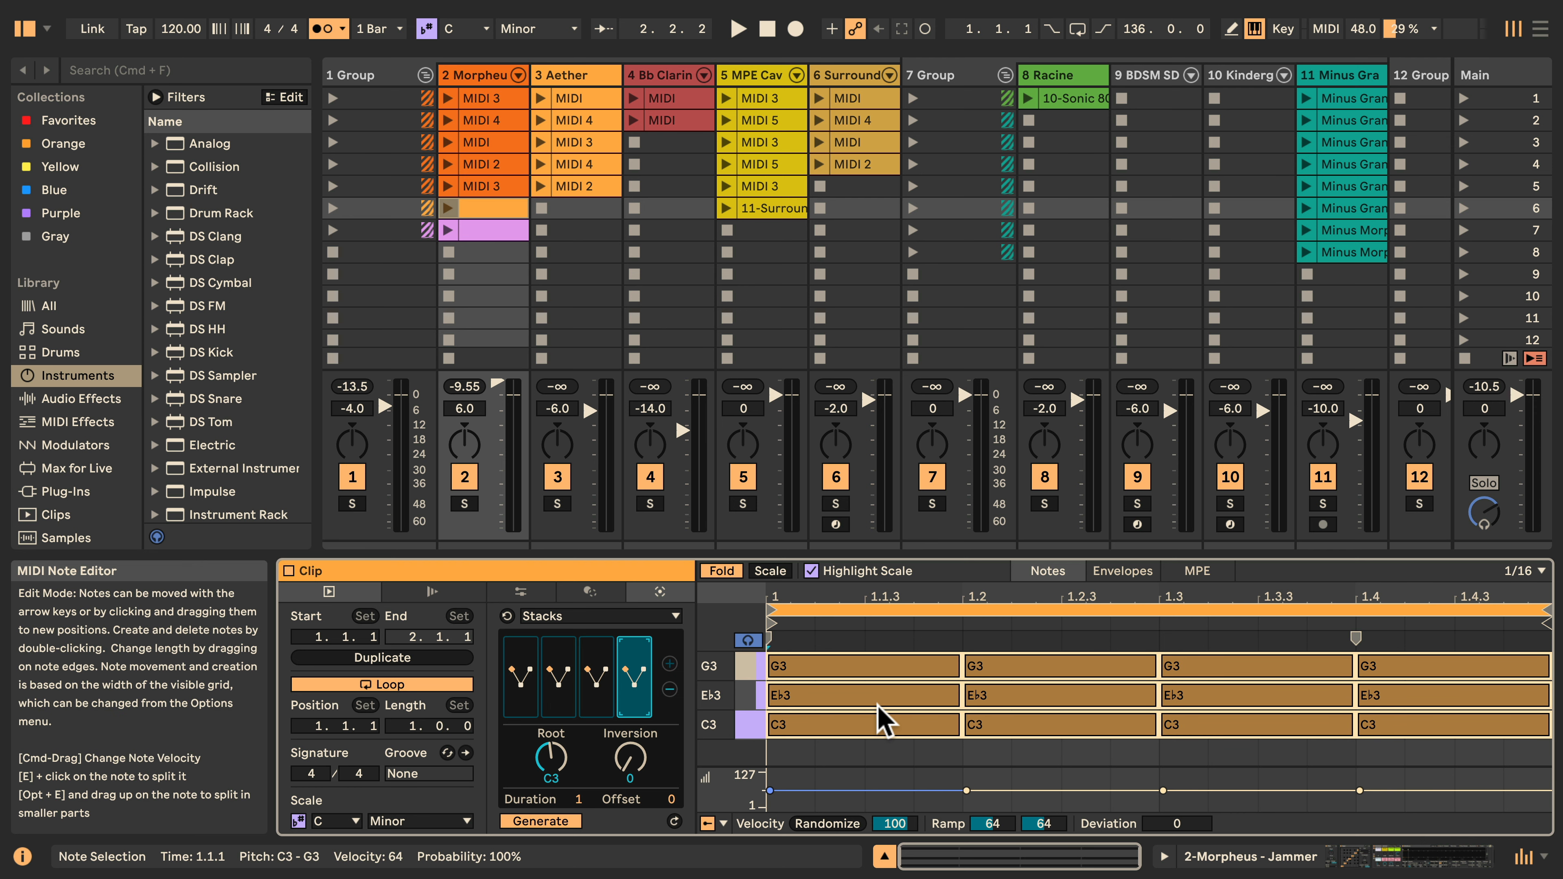
Shorten the duration of the fourth Stacks chord in the scene 6 clip in steps of 1/8.
{"action": "left_click", "coordinate": [581, 802]}
{"action": "key", "text": "Down"}
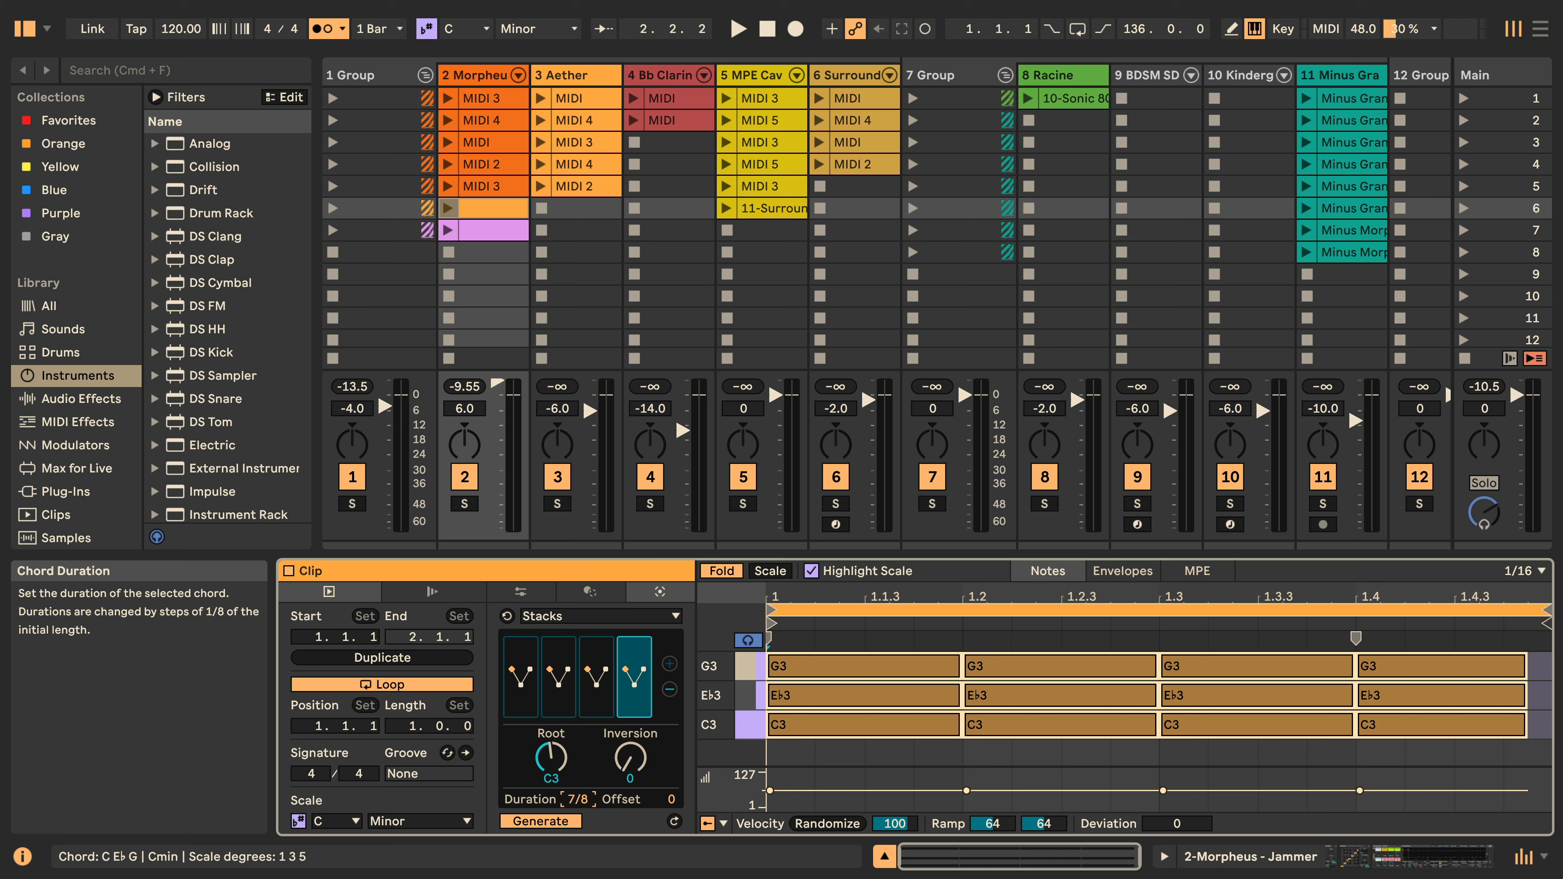
{"action": "key", "text": "Down"}
{"action": "key", "text": "Down"}
{"action": "key", "text": "Down"}
{"action": "key", "text": "Down"}
{"action": "key", "text": "Down"}
{"action": "key", "text": "Down"}
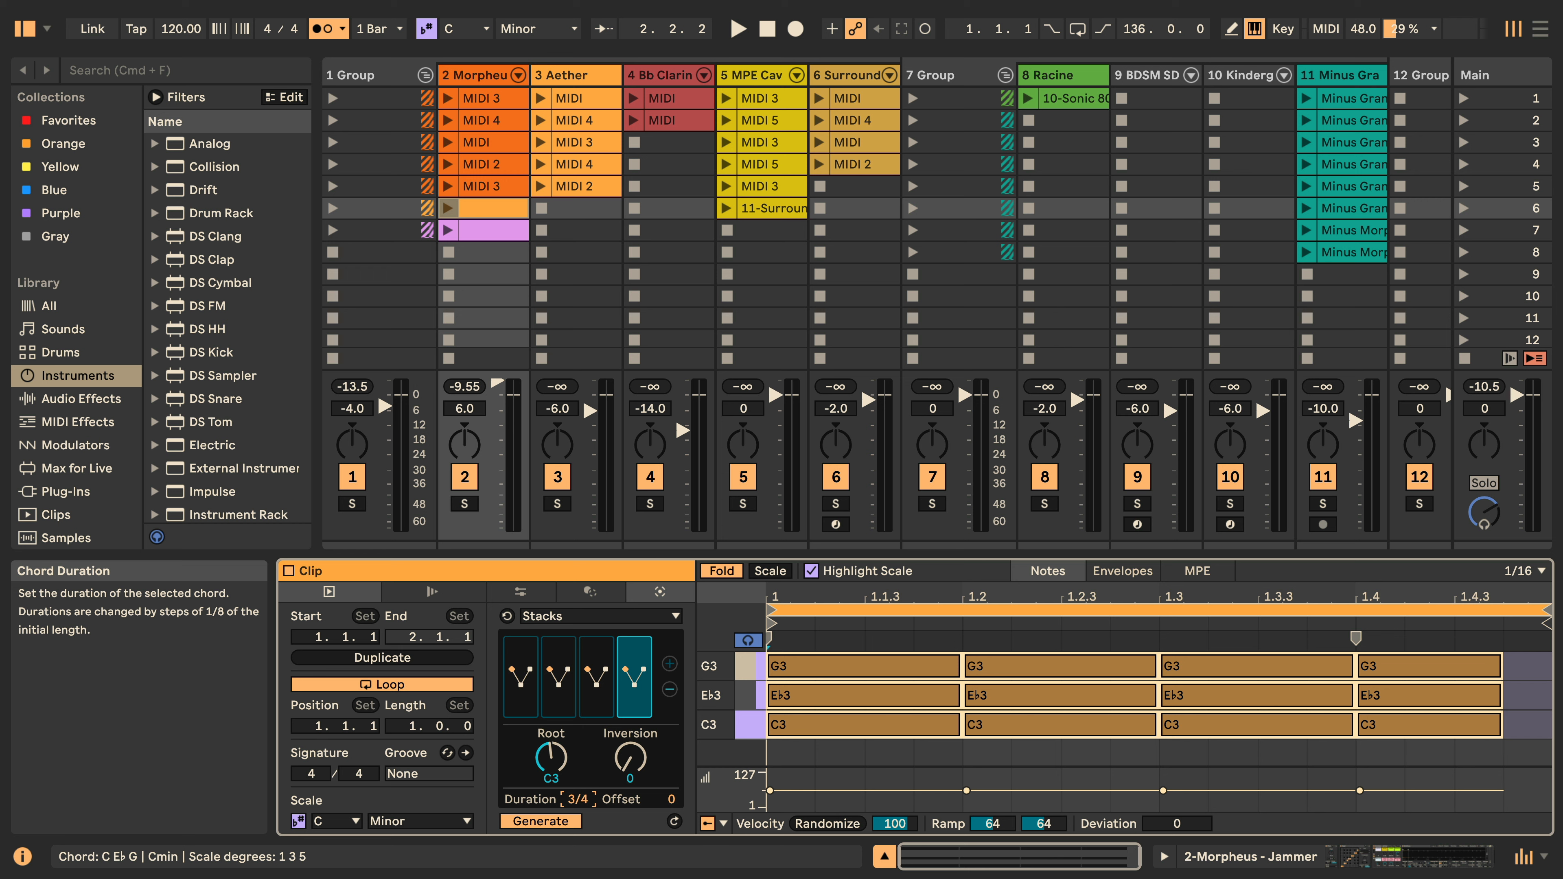
Lengthen the fourth Stacks chord in the scene 6 clip in steps of 1/8.
{"action": "key", "text": "Up"}
{"action": "key", "text": "Up"}
{"action": "key", "text": "Up"}
{"action": "key", "text": "Up"}
{"action": "key", "text": "Up"}
{"action": "key", "text": "Up"}
{"action": "key", "text": "Up"}
Lower the fourth Stacks chord's offset by six steps and raise it back by six.
{"action": "key", "text": "Tab"}
{"action": "key", "text": "Down"}
{"action": "key", "text": "Down"}
{"action": "key", "text": "Down"}
{"action": "key", "text": "Down"}
{"action": "key", "text": "Down"}
{"action": "key", "text": "Down"}
{"action": "key", "text": "Up"}
{"action": "key", "text": "Up"}
{"action": "key", "text": "Up"}
{"action": "key", "text": "Up"}
{"action": "key", "text": "Up"}
{"action": "key", "text": "Up"}
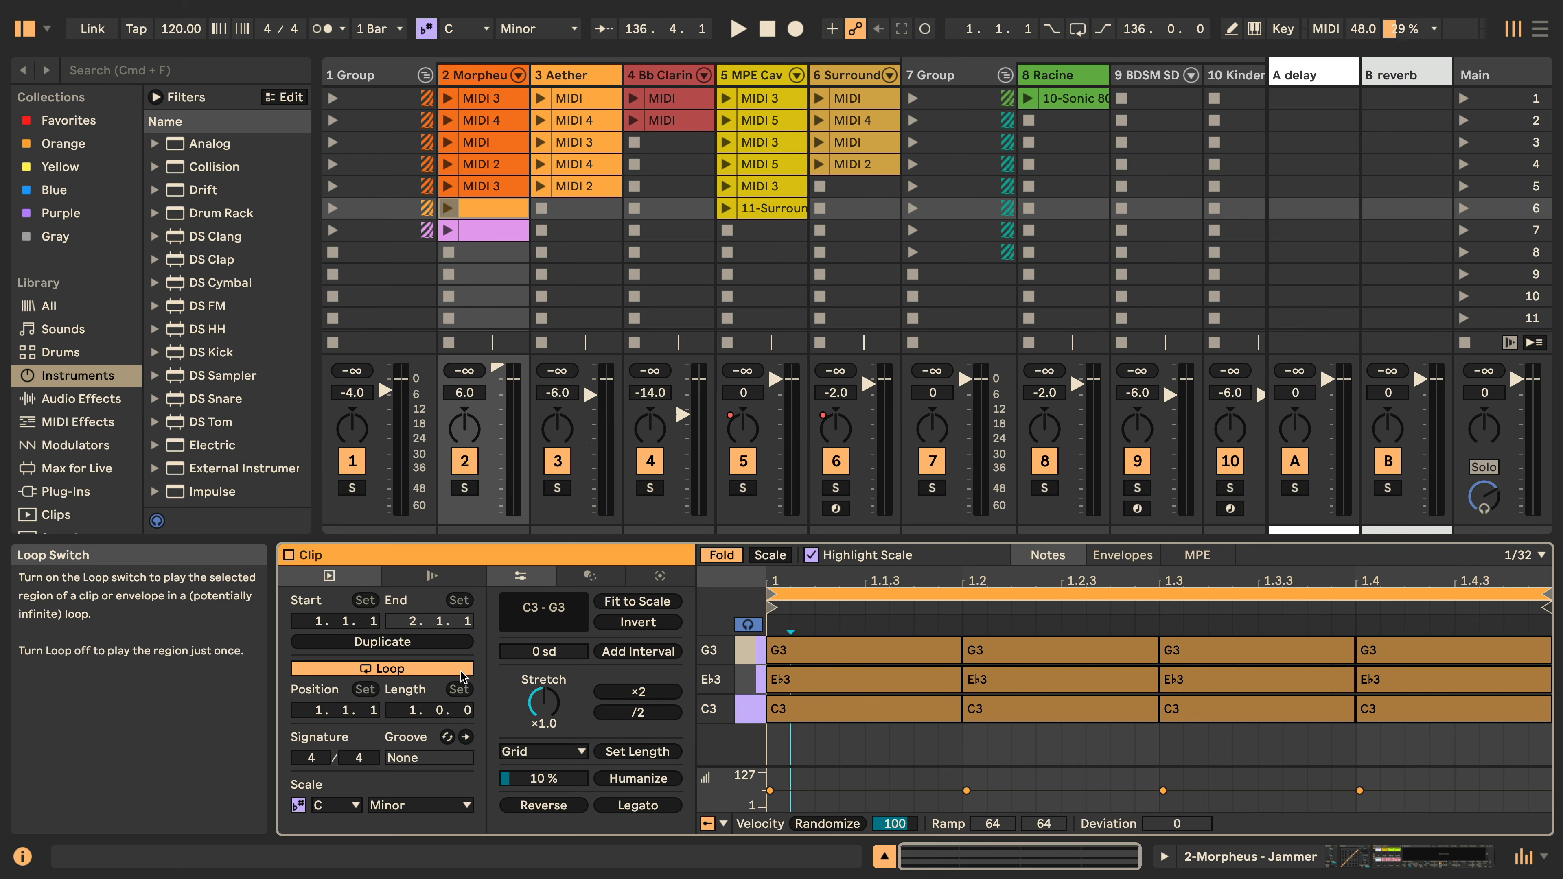
Split the first C3 note close to its start and undo the split.
{"action": "key", "text": "e"}
{"action": "left_click", "coordinate": [778, 714]}
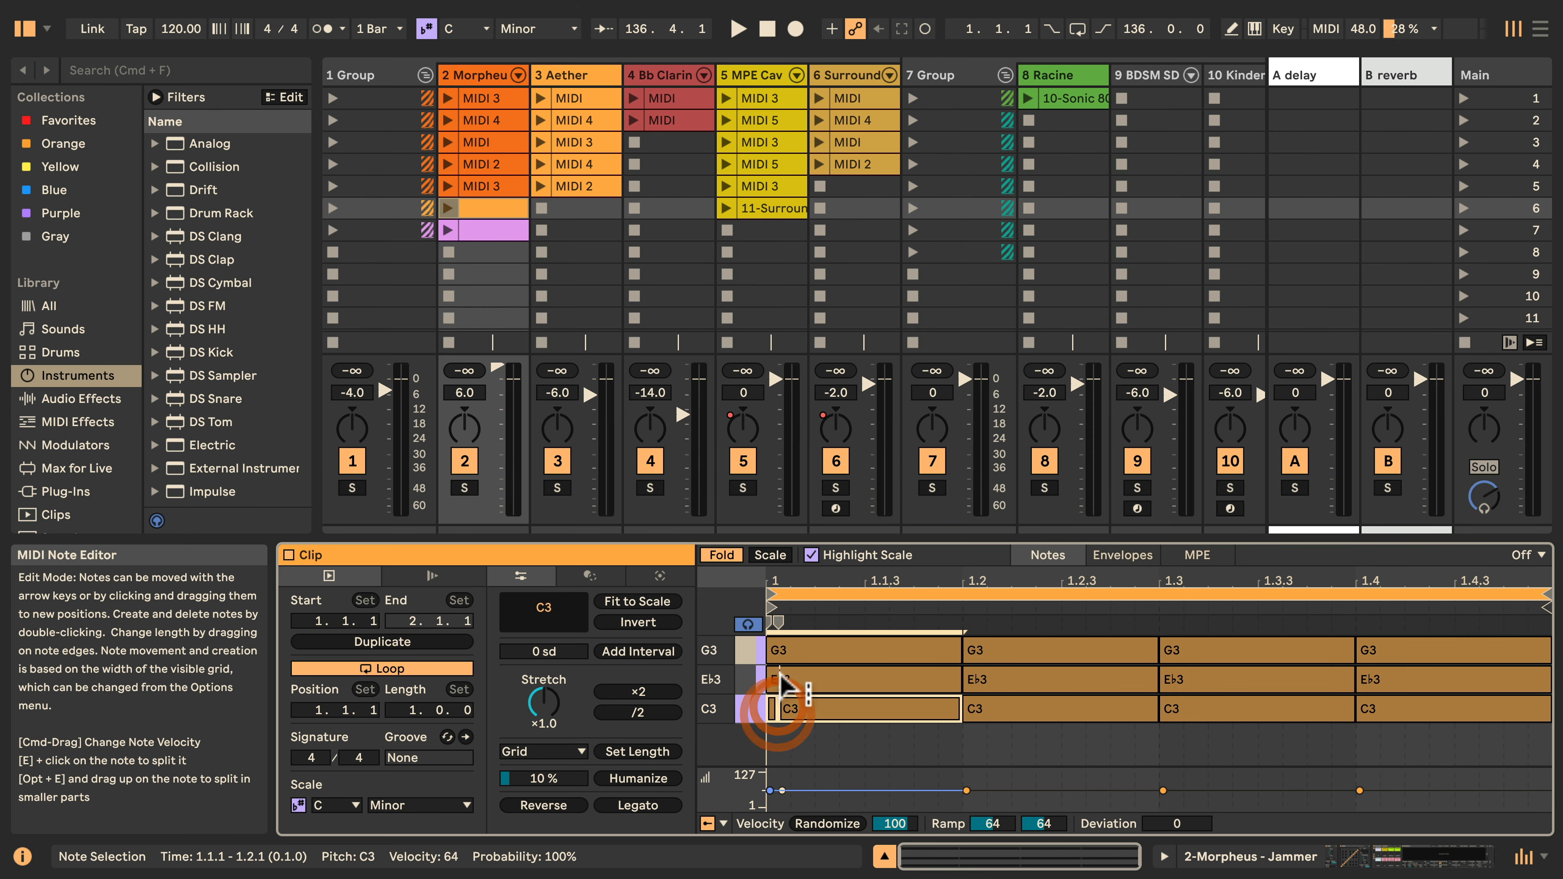
{"action": "key", "text": "super+z"}
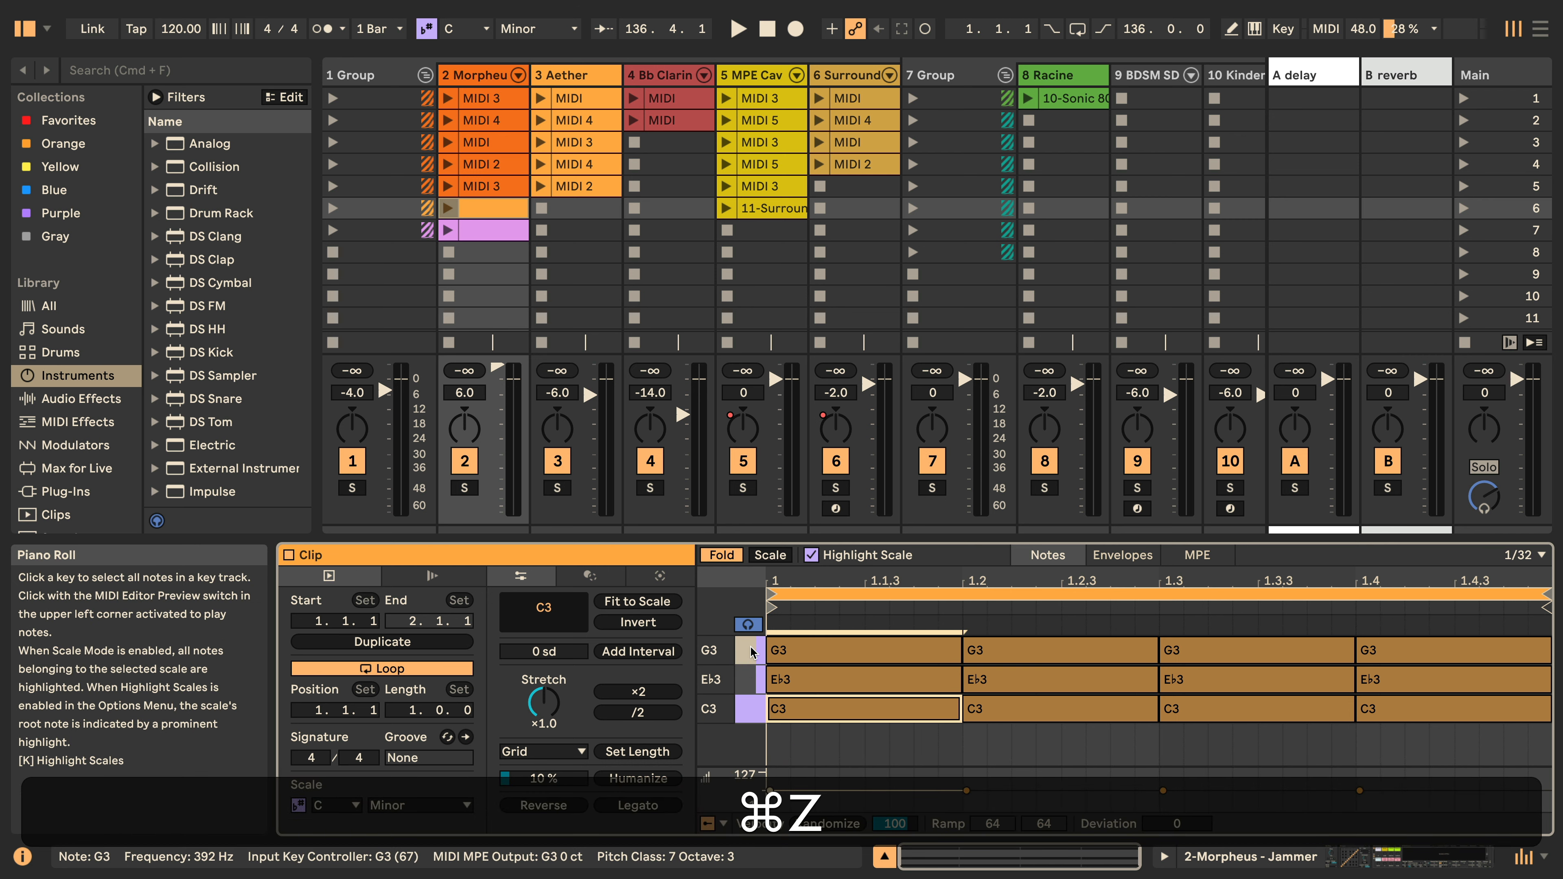
Split the first chord's three notes close to their start and chop them along the 1/32 grid.
{"action": "left_click_drag", "start_coordinate": [855, 725], "coordinate": [846, 655]}
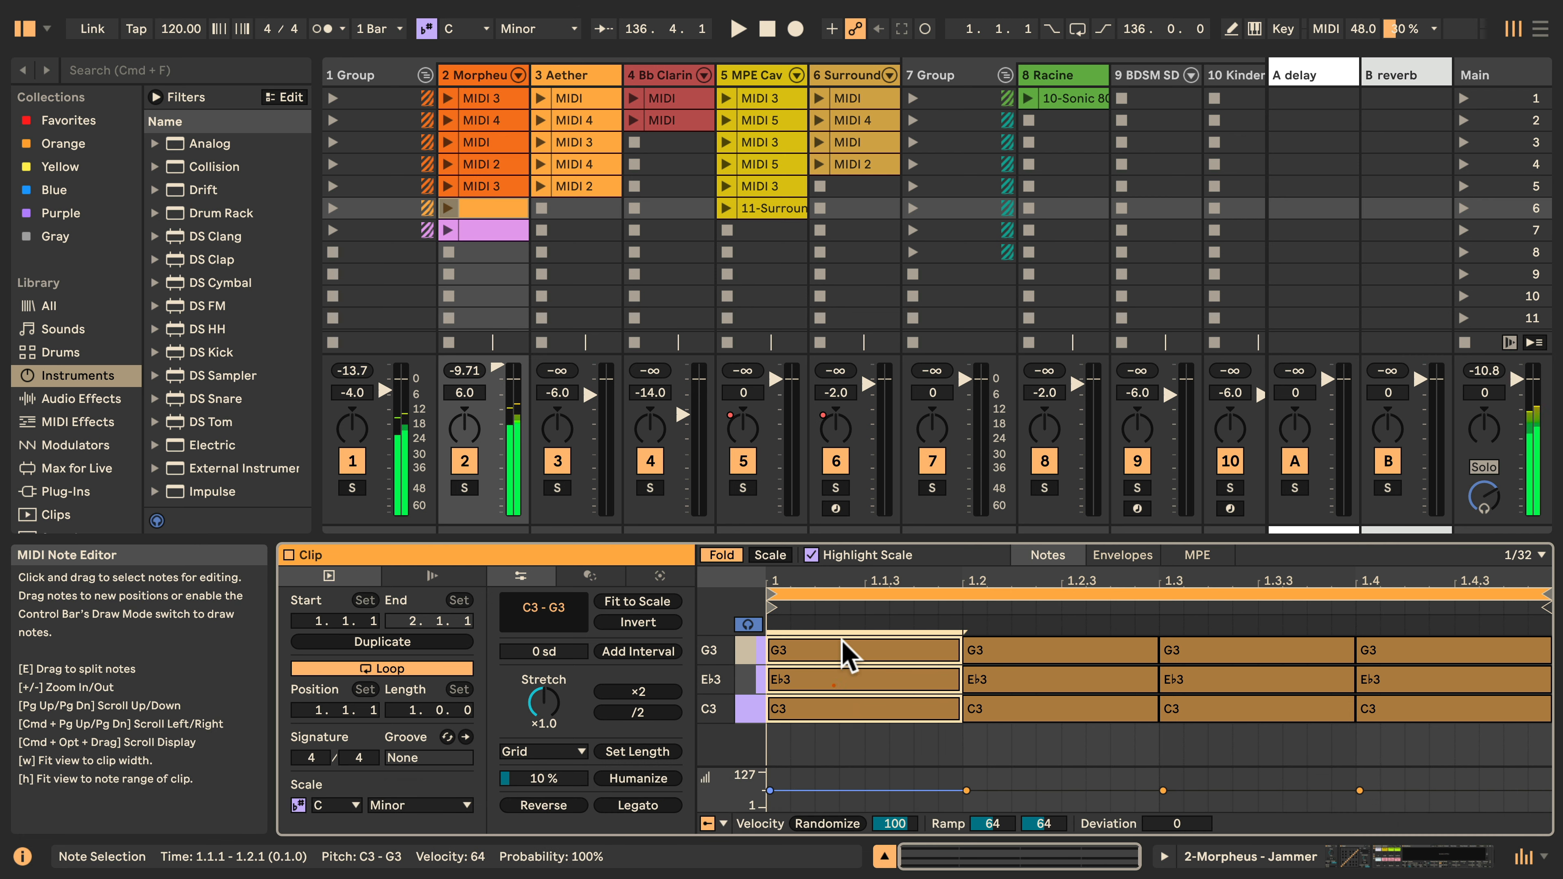
{"action": "key", "text": "e"}
{"action": "left_click", "coordinate": [773, 651]}
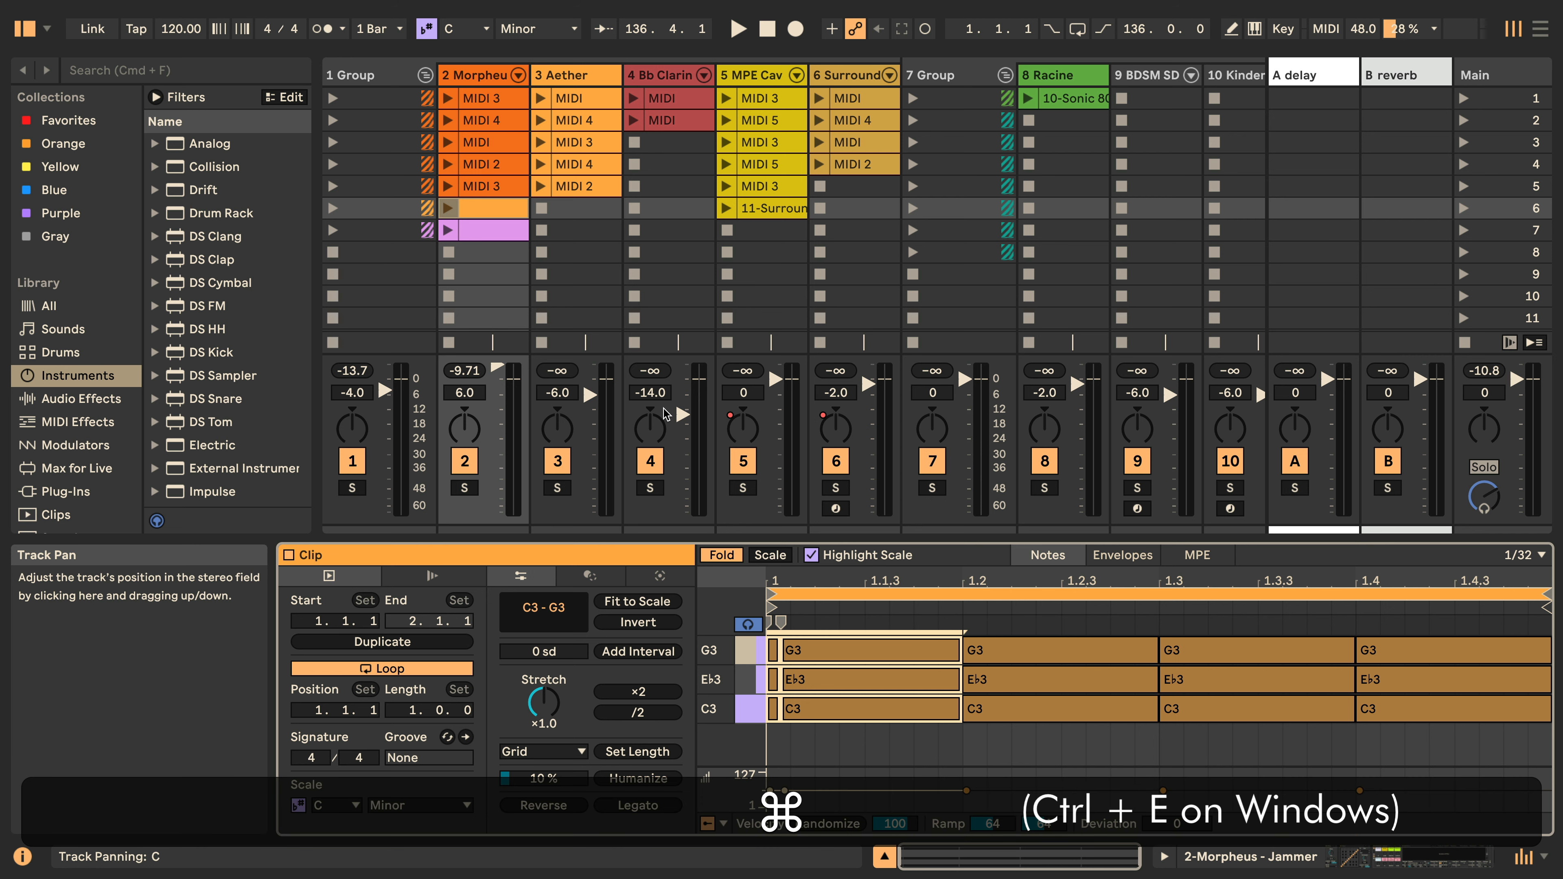
{"action": "key", "text": "super+e"}
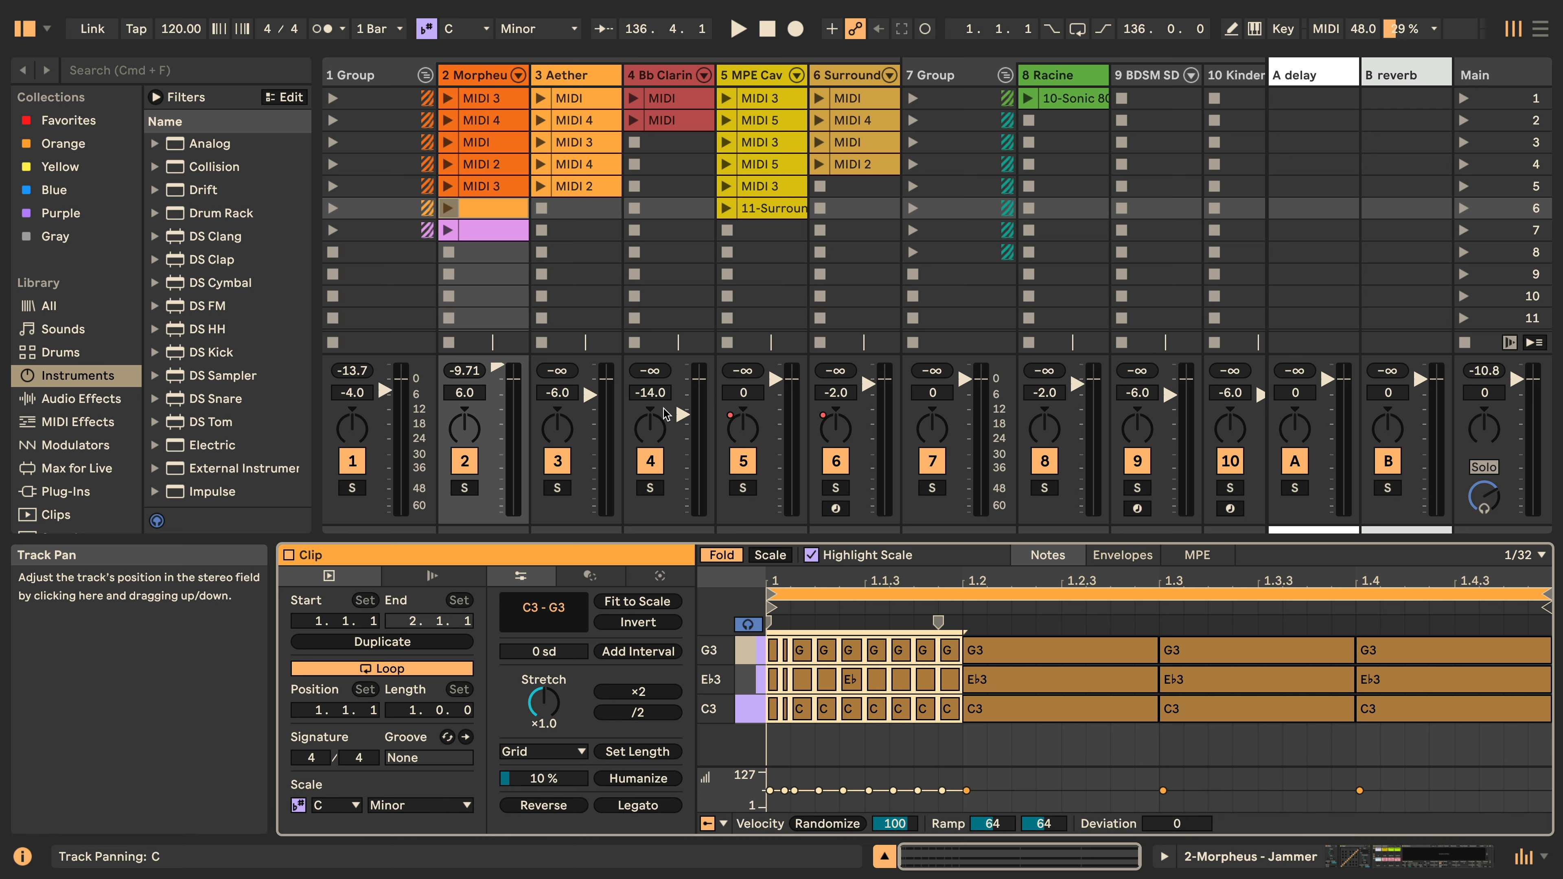
Split the second chord's notes at position 1.2.3.
{"action": "left_click", "coordinate": [1062, 630]}
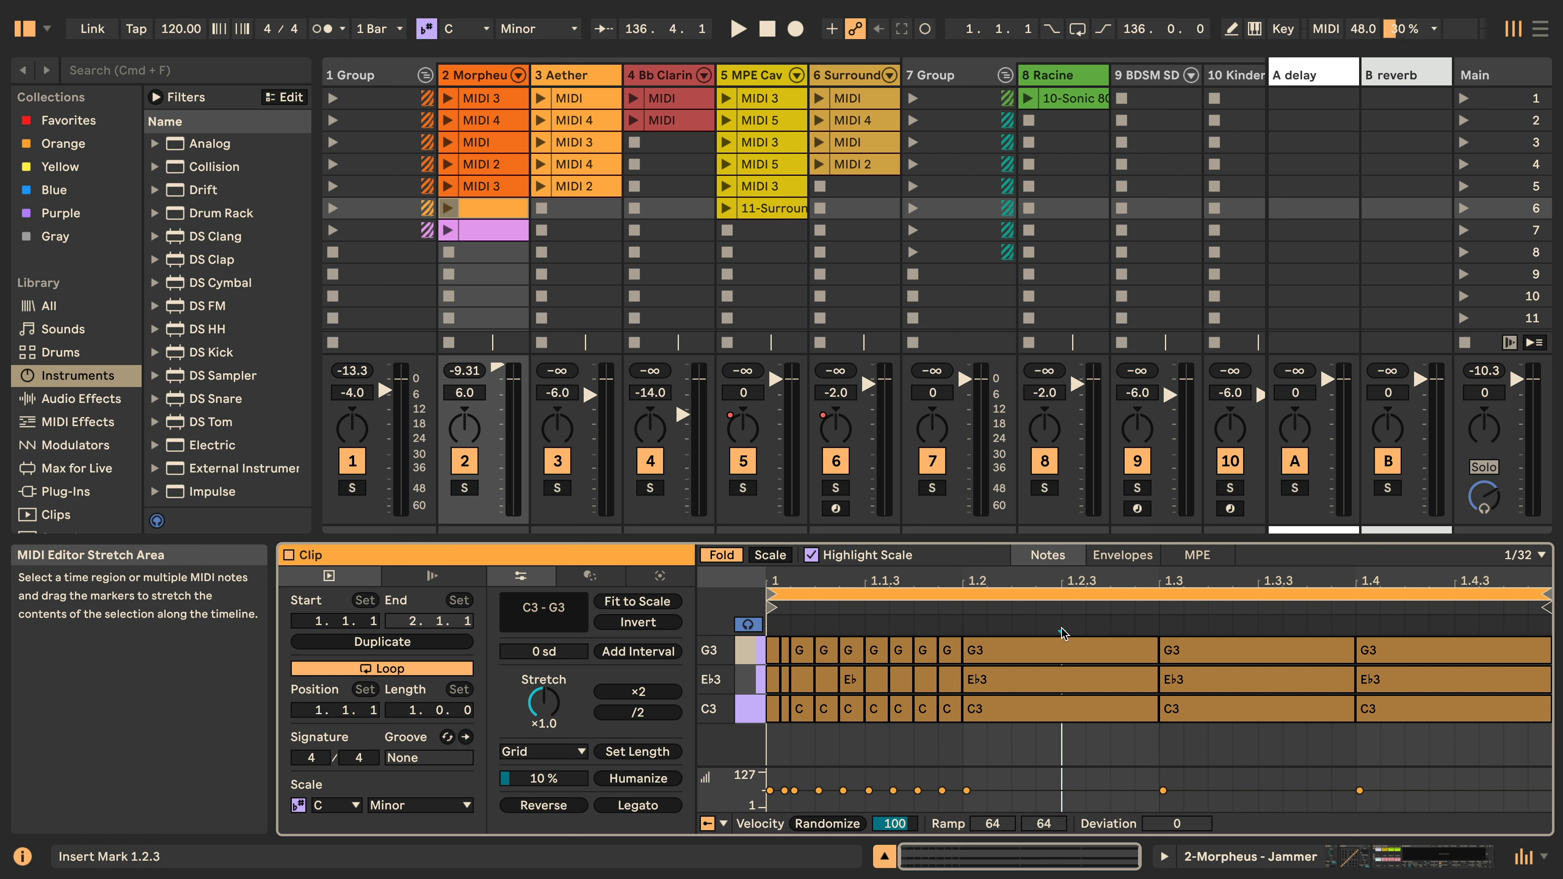
{"action": "key", "text": "super+e"}
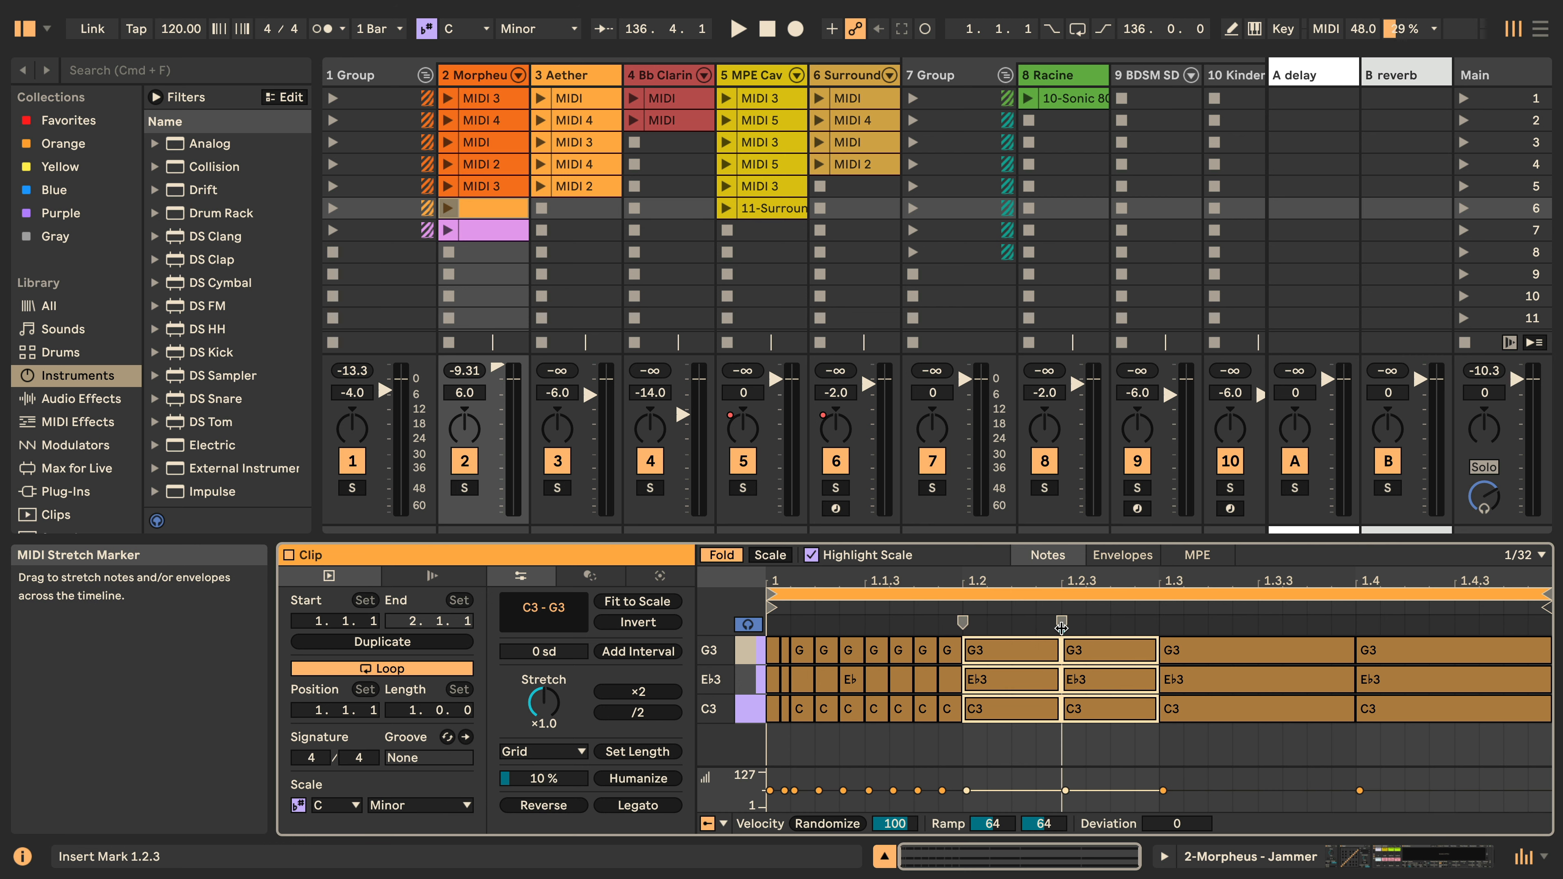
Select the time range from 1.2 to 1.4 in the scene 8 clip and fit its notes to that range.
{"action": "left_click", "coordinate": [611, 608]}
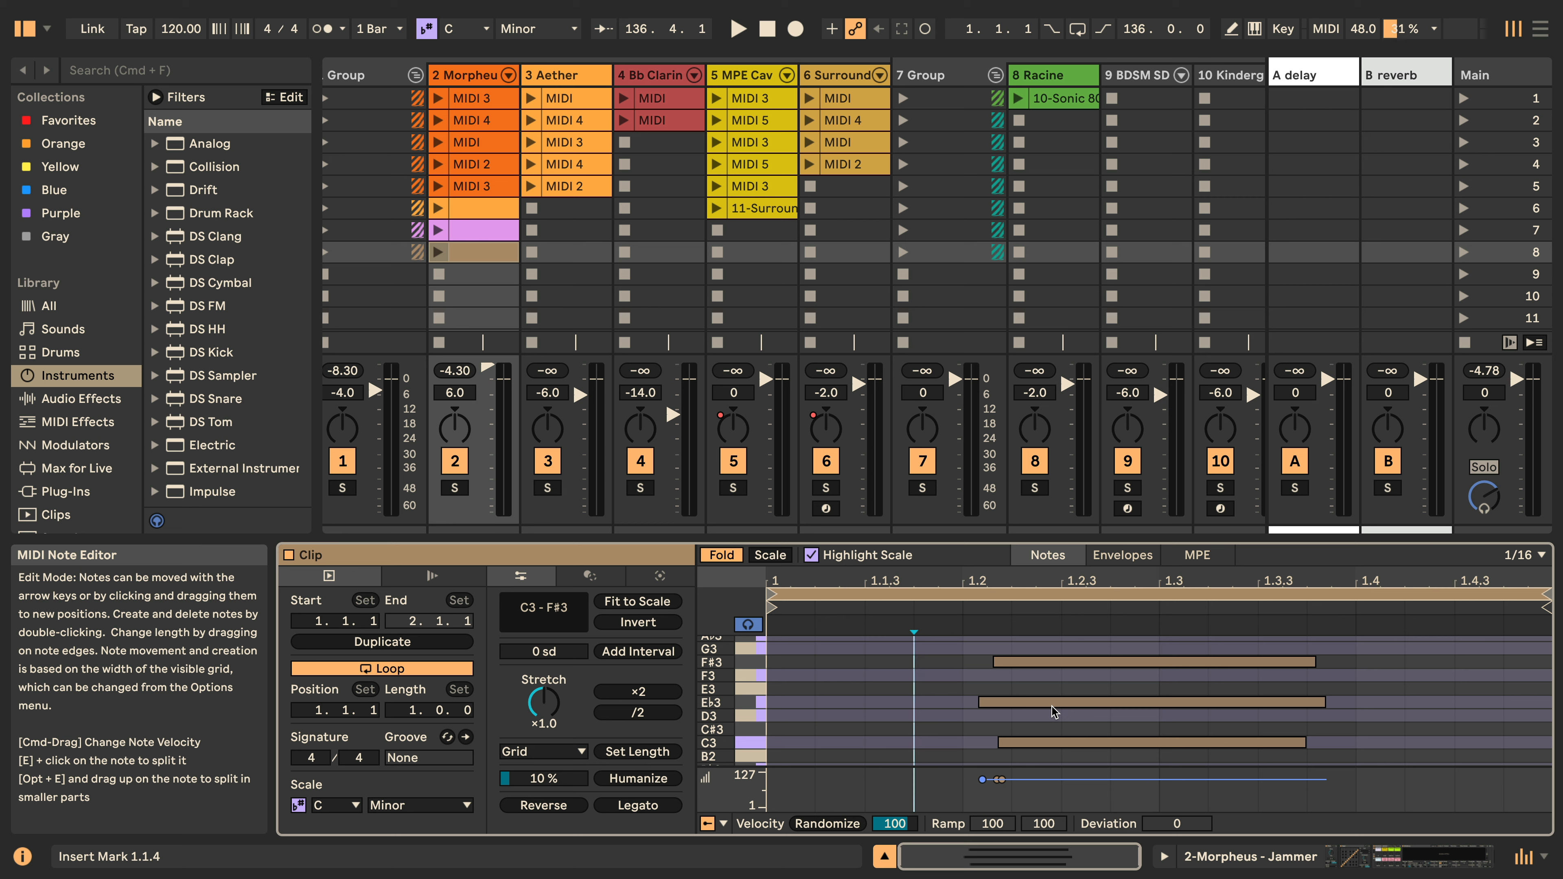
{"action": "left_click", "coordinate": [1353, 643], "text": "shift"}
{"action": "mouse_move", "coordinate": [915, 622]}
{"action": "left_mouse_down"}
{"action": "mouse_move", "coordinate": [961, 623]}
{"action": "mouse_move", "coordinate": [945, 620]}
{"action": "left_mouse_up"}
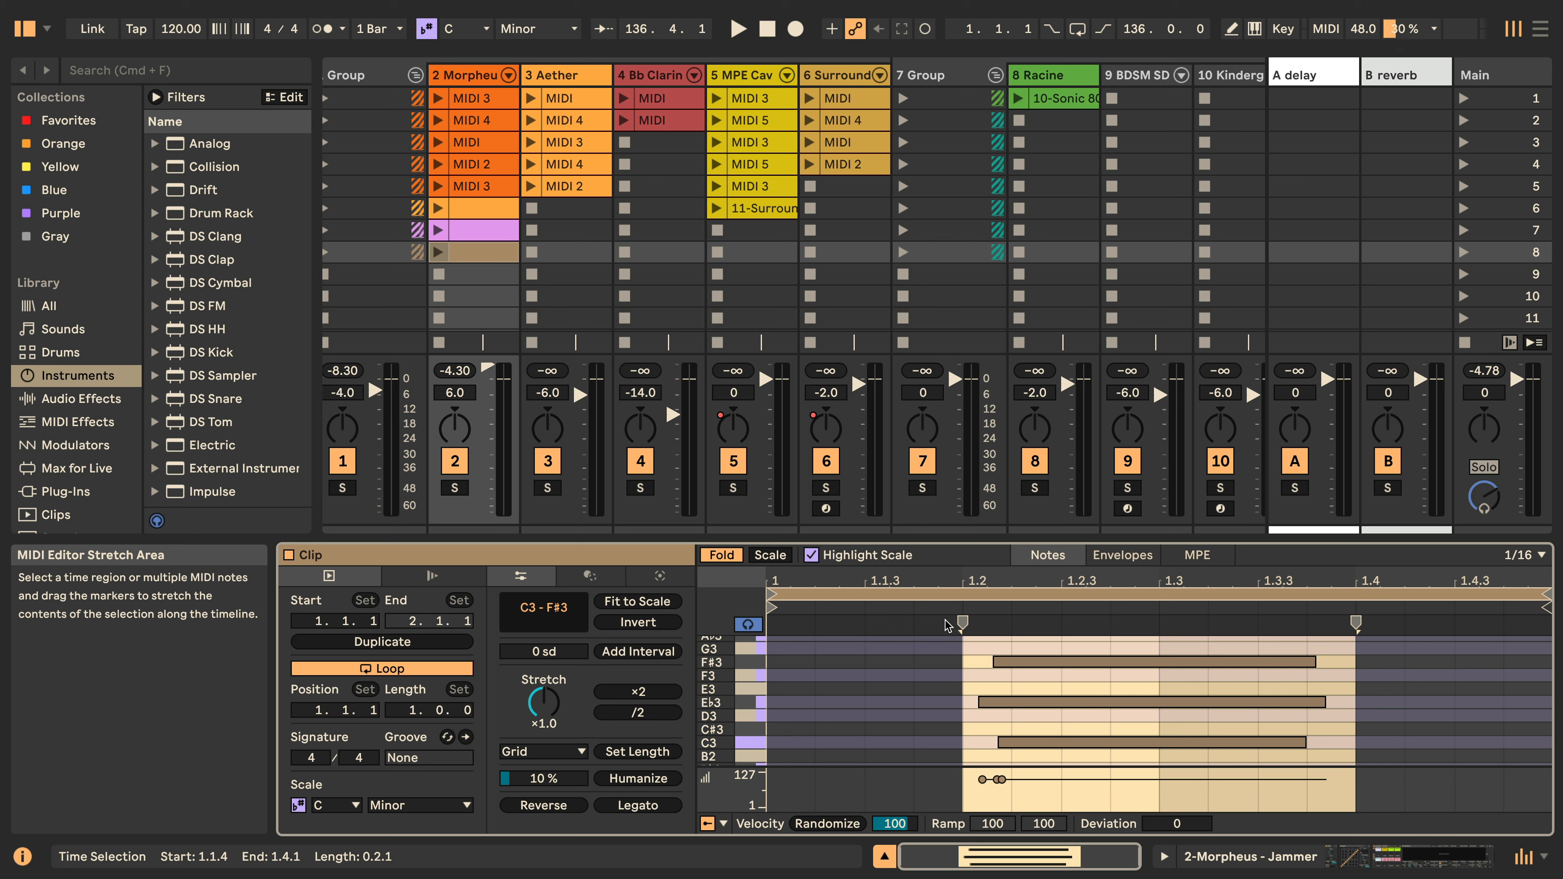
{"action": "key", "text": "super+alt+j"}
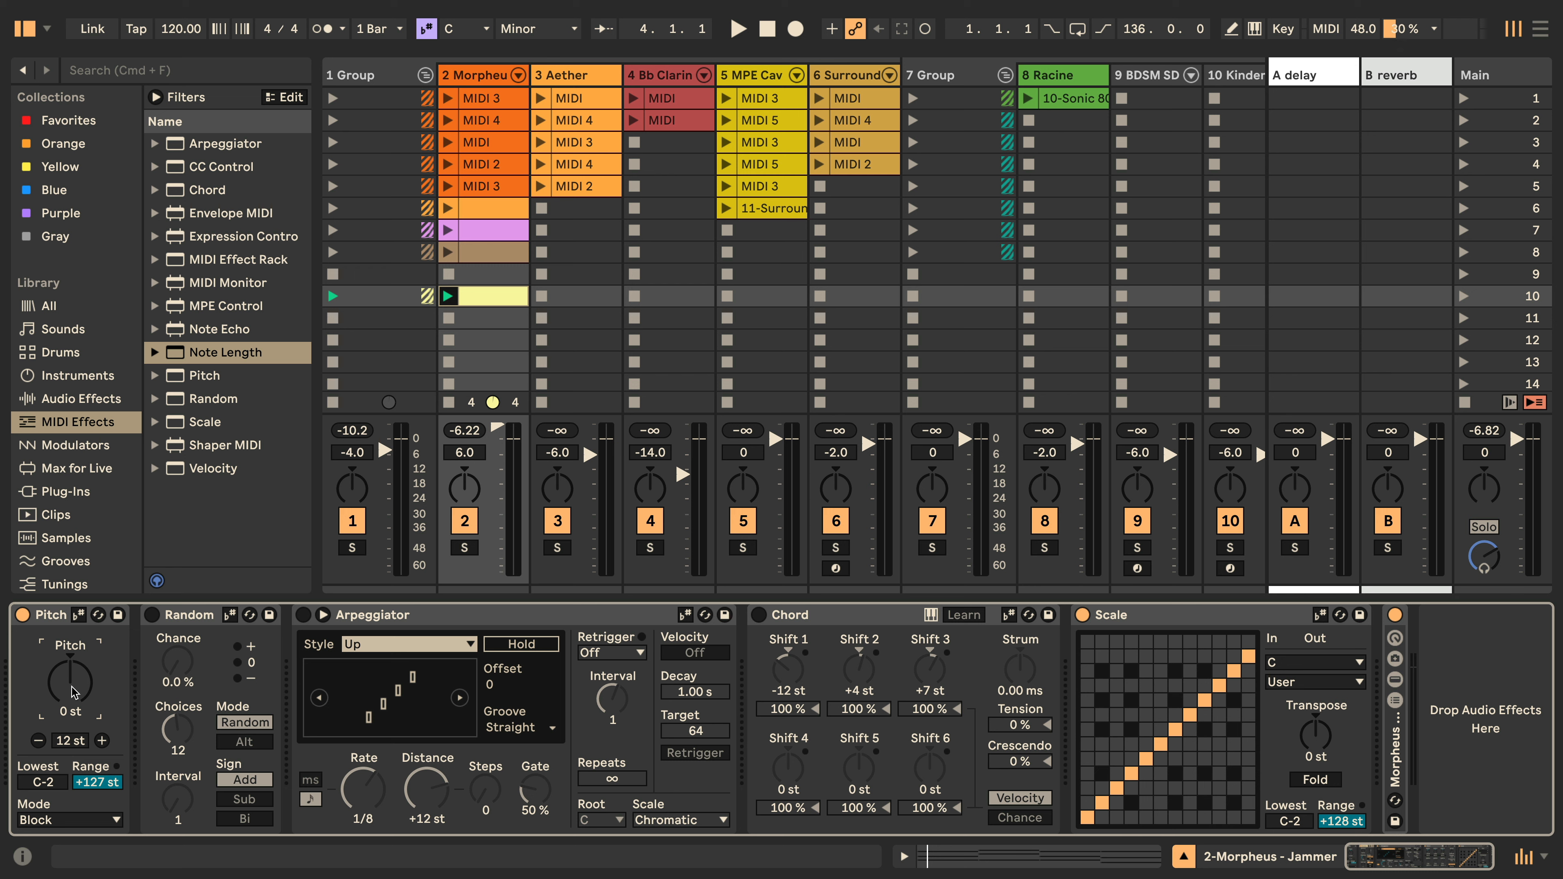
Set the Pitch device's transposition to +3 st and audition the scene 10 clip.
{"action": "left_click_drag", "start_coordinate": [72, 693], "coordinate": [72, 687]}
{"action": "left_click_drag", "start_coordinate": [70, 720], "coordinate": [67, 722]}
{"action": "left_click", "coordinate": [79, 615]}
{"action": "left_click", "coordinate": [79, 616]}
{"action": "left_click_drag", "start_coordinate": [73, 678], "coordinate": [72, 685]}
{"action": "key", "text": "space"}
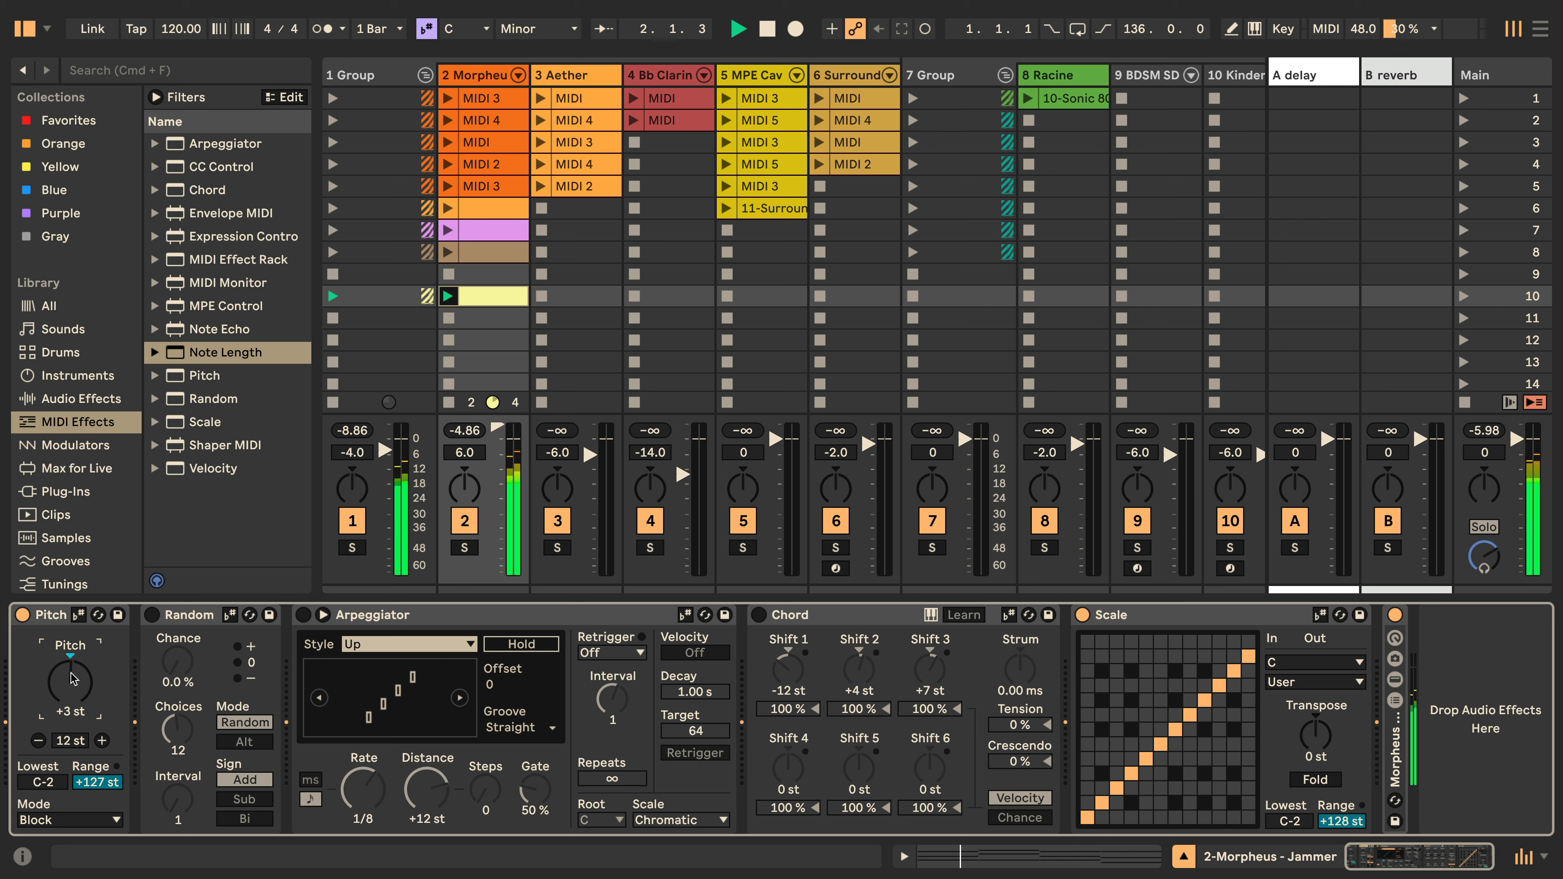
{"action": "key", "text": "space"}
Make the Pitch device follow the current scale and audition the clip transposed by +3 scale degrees.
{"action": "left_click", "coordinate": [77, 615]}
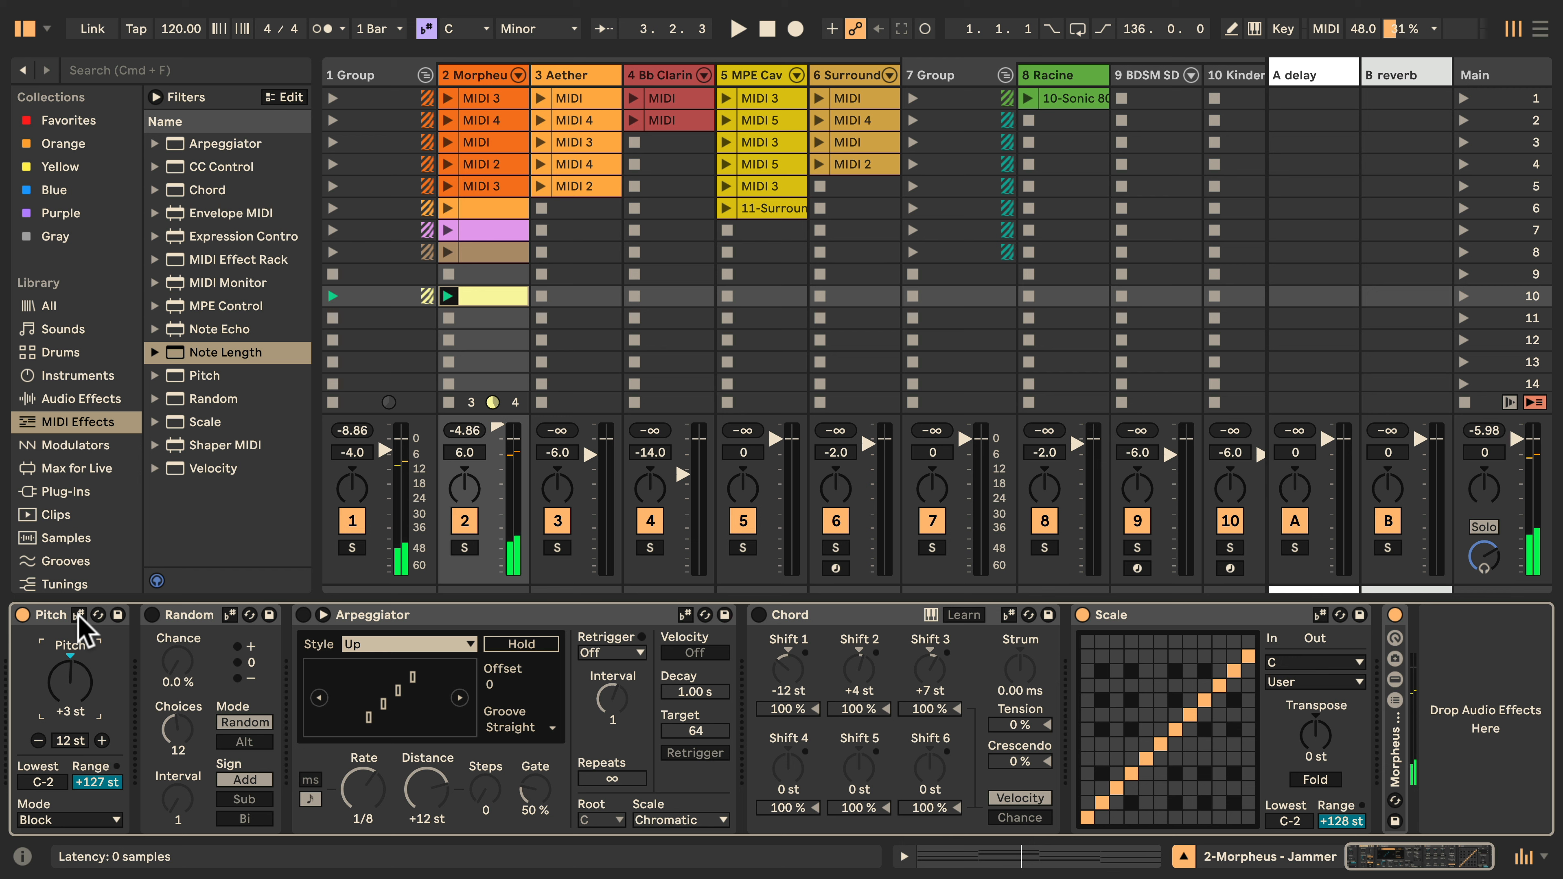
{"action": "key", "text": "space"}
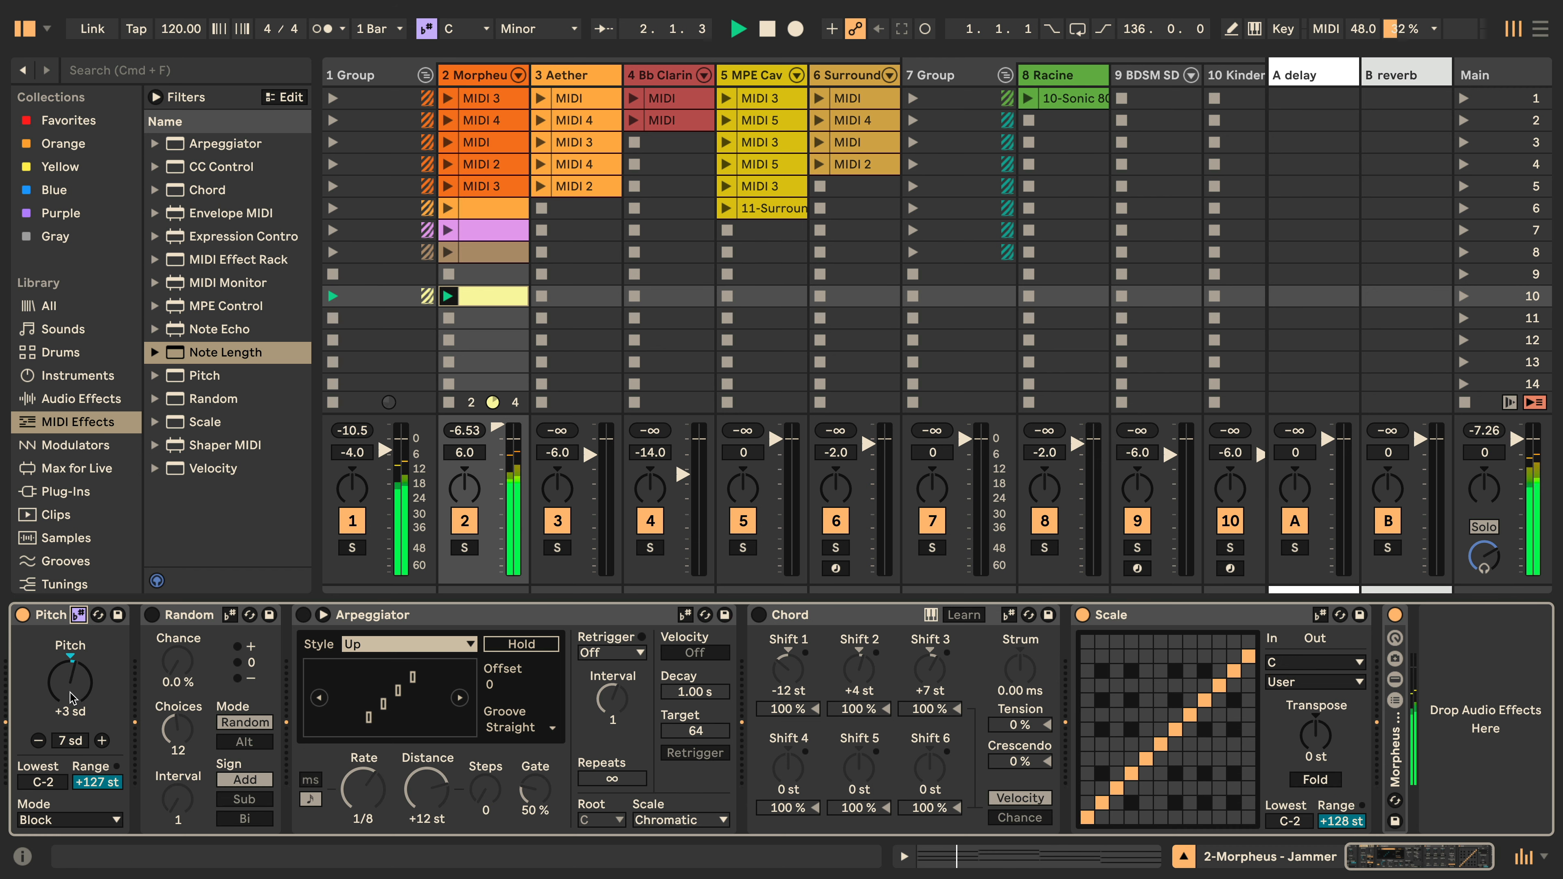
{"action": "key", "text": "space"}
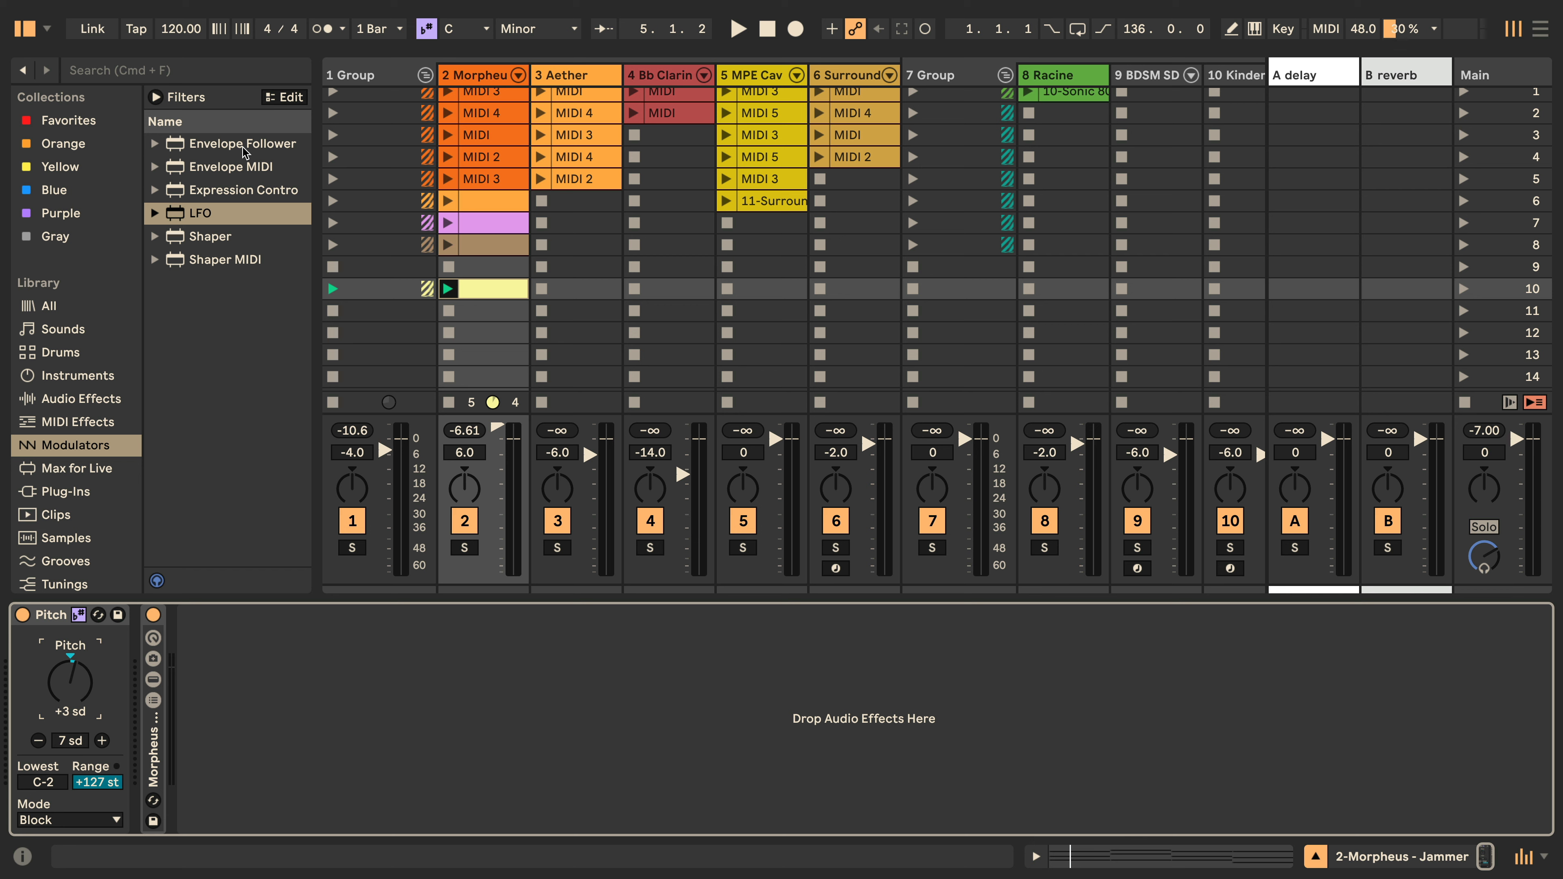
Add an LFO modulator to the Morpheus track with a tempo-synced rate and a depth of 25%.
{"action": "left_click_drag", "start_coordinate": [185, 213], "coordinate": [376, 812]}
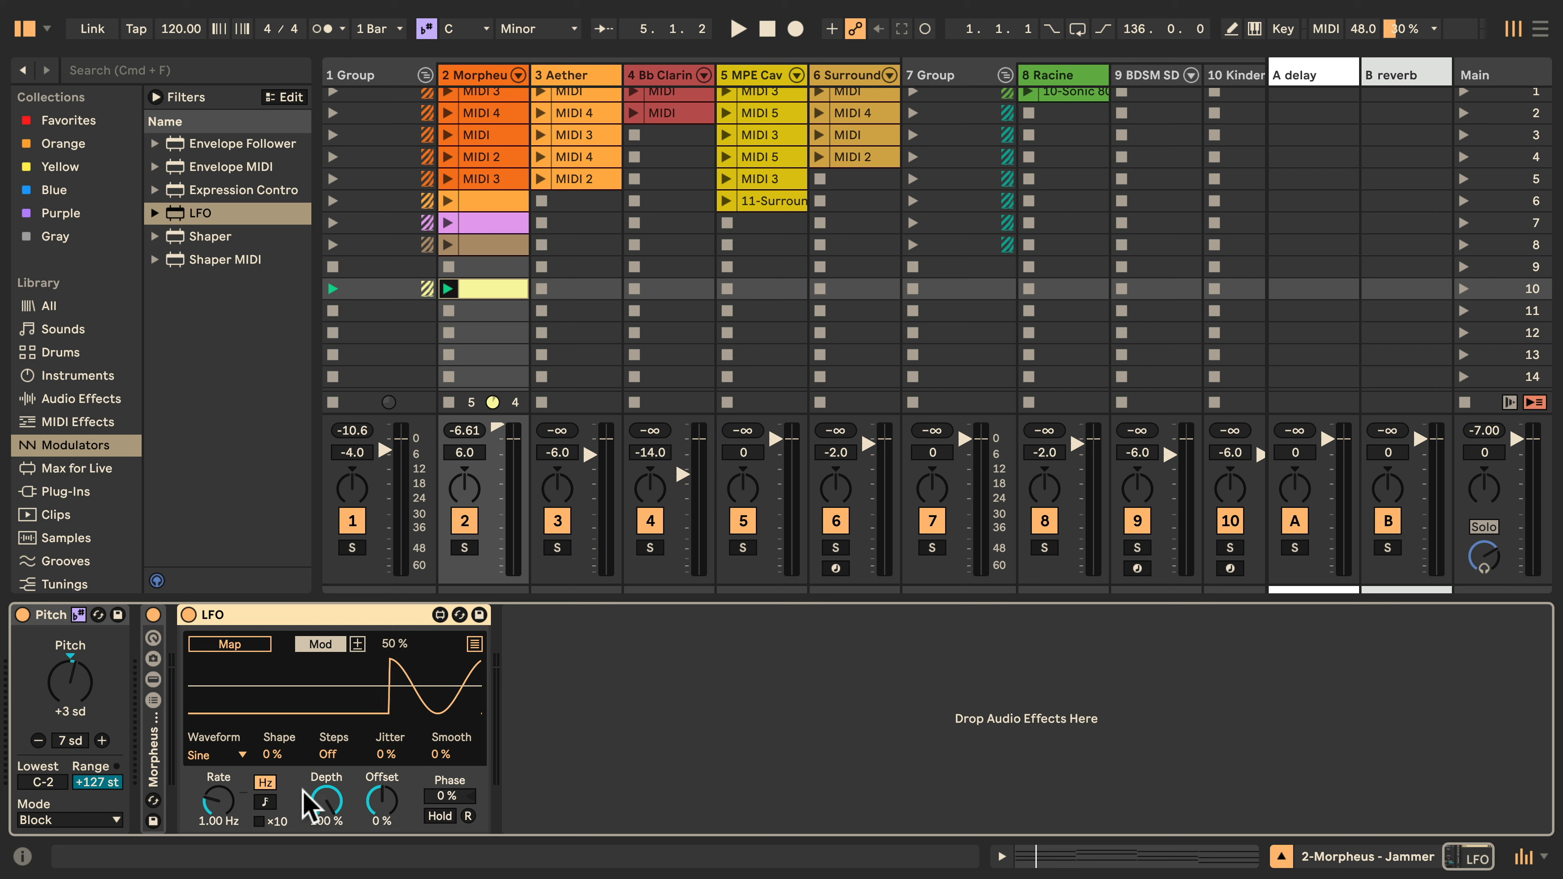
{"action": "left_click", "coordinate": [265, 802]}
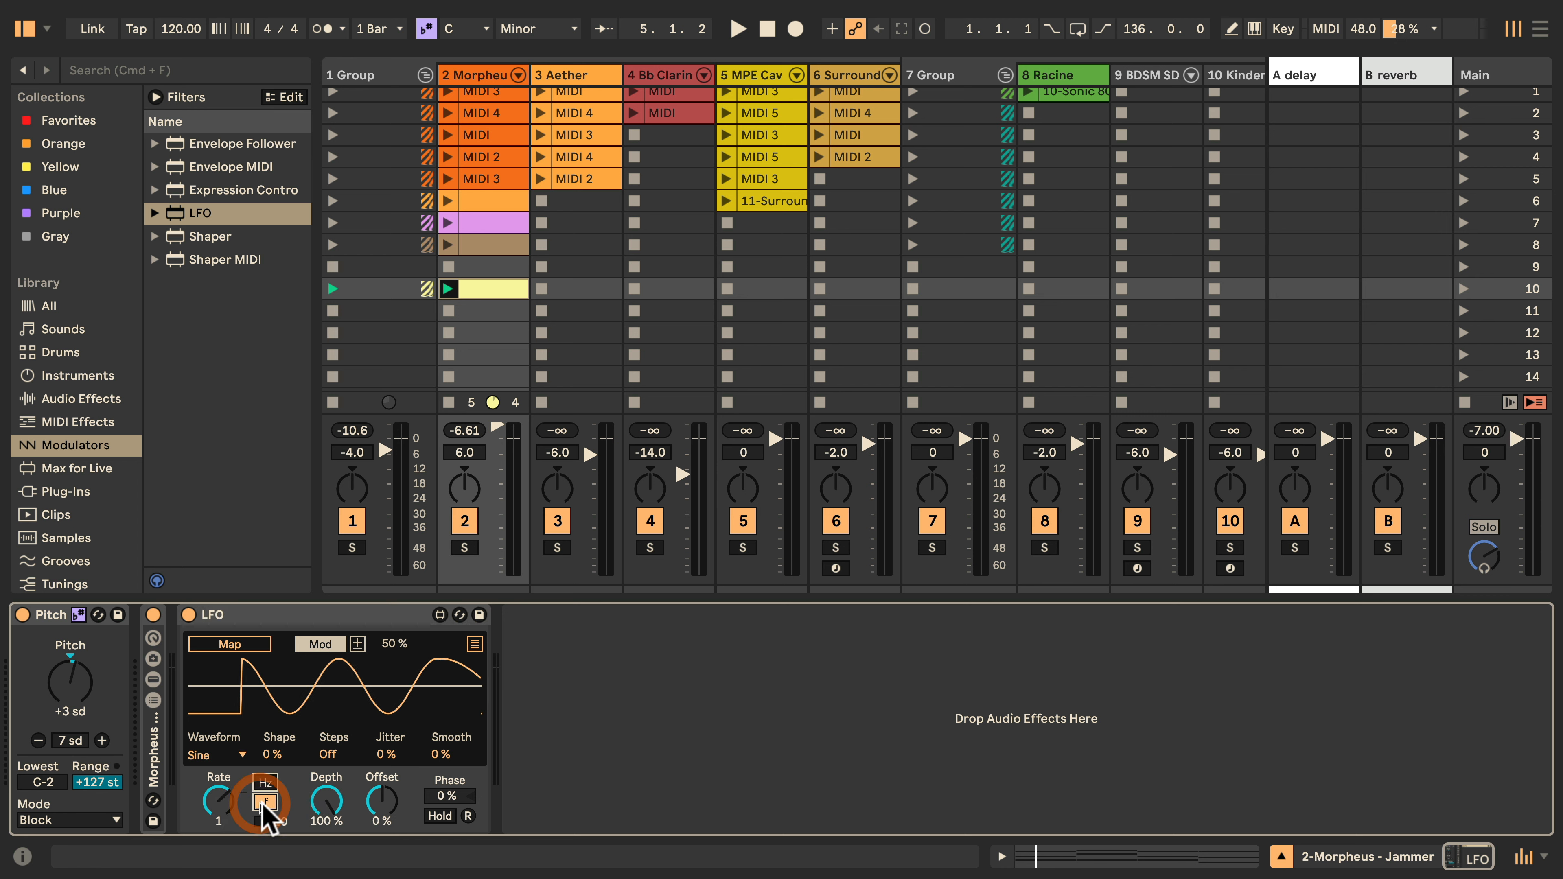
{"action": "left_click", "coordinate": [319, 820]}
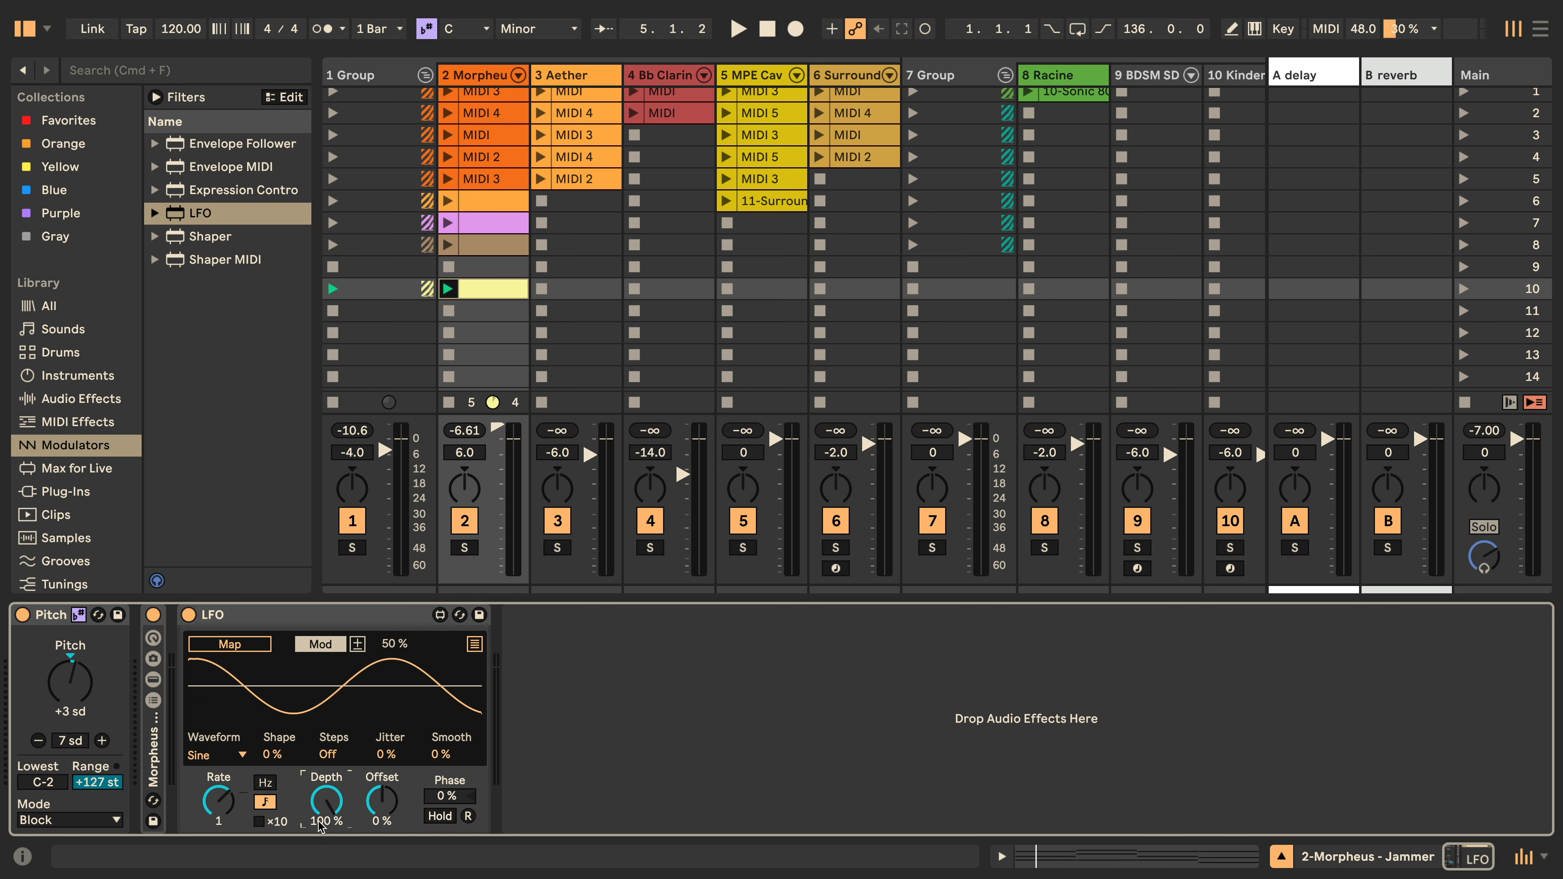
{"action": "type", "text": "25"}
{"action": "key", "text": "Return"}
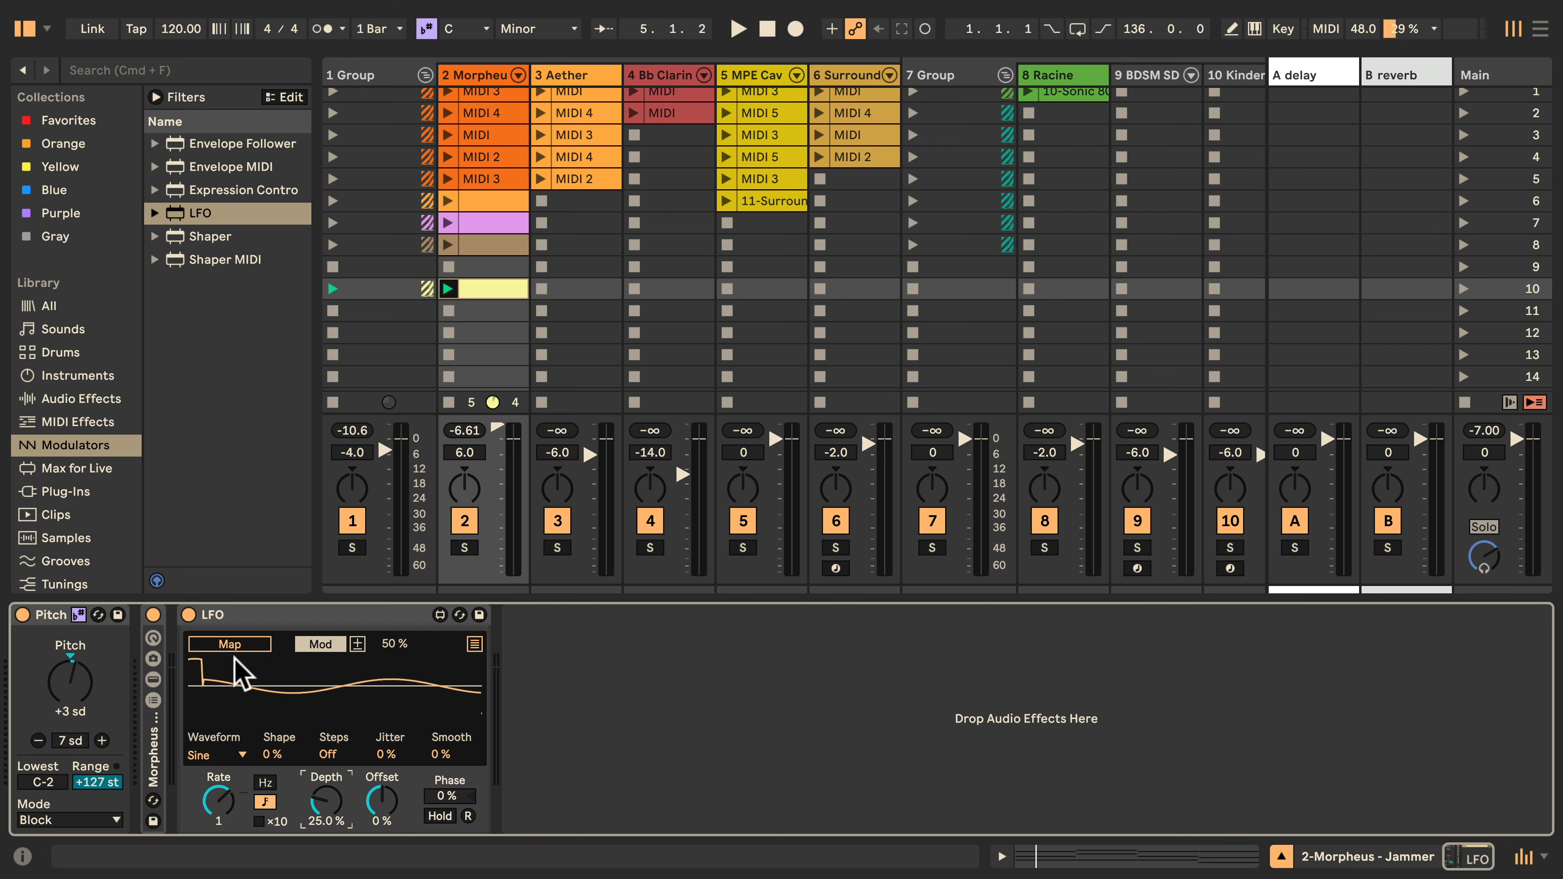
Map the LFO to the Pitch device's pitch amount, using Mod mode.
{"action": "left_click", "coordinate": [240, 645]}
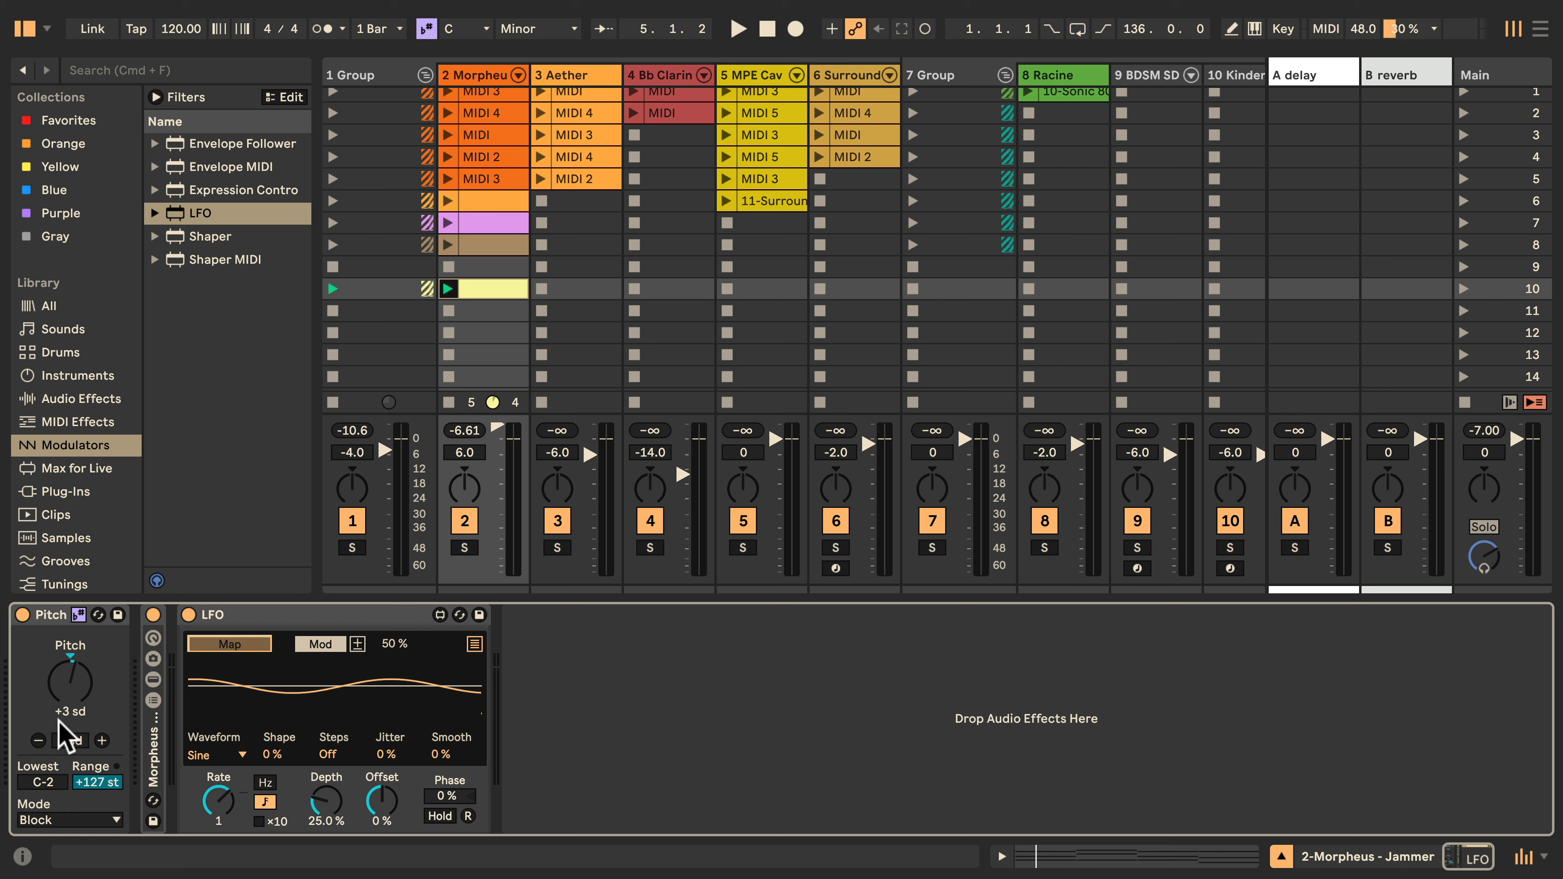
{"action": "left_click", "coordinate": [69, 713]}
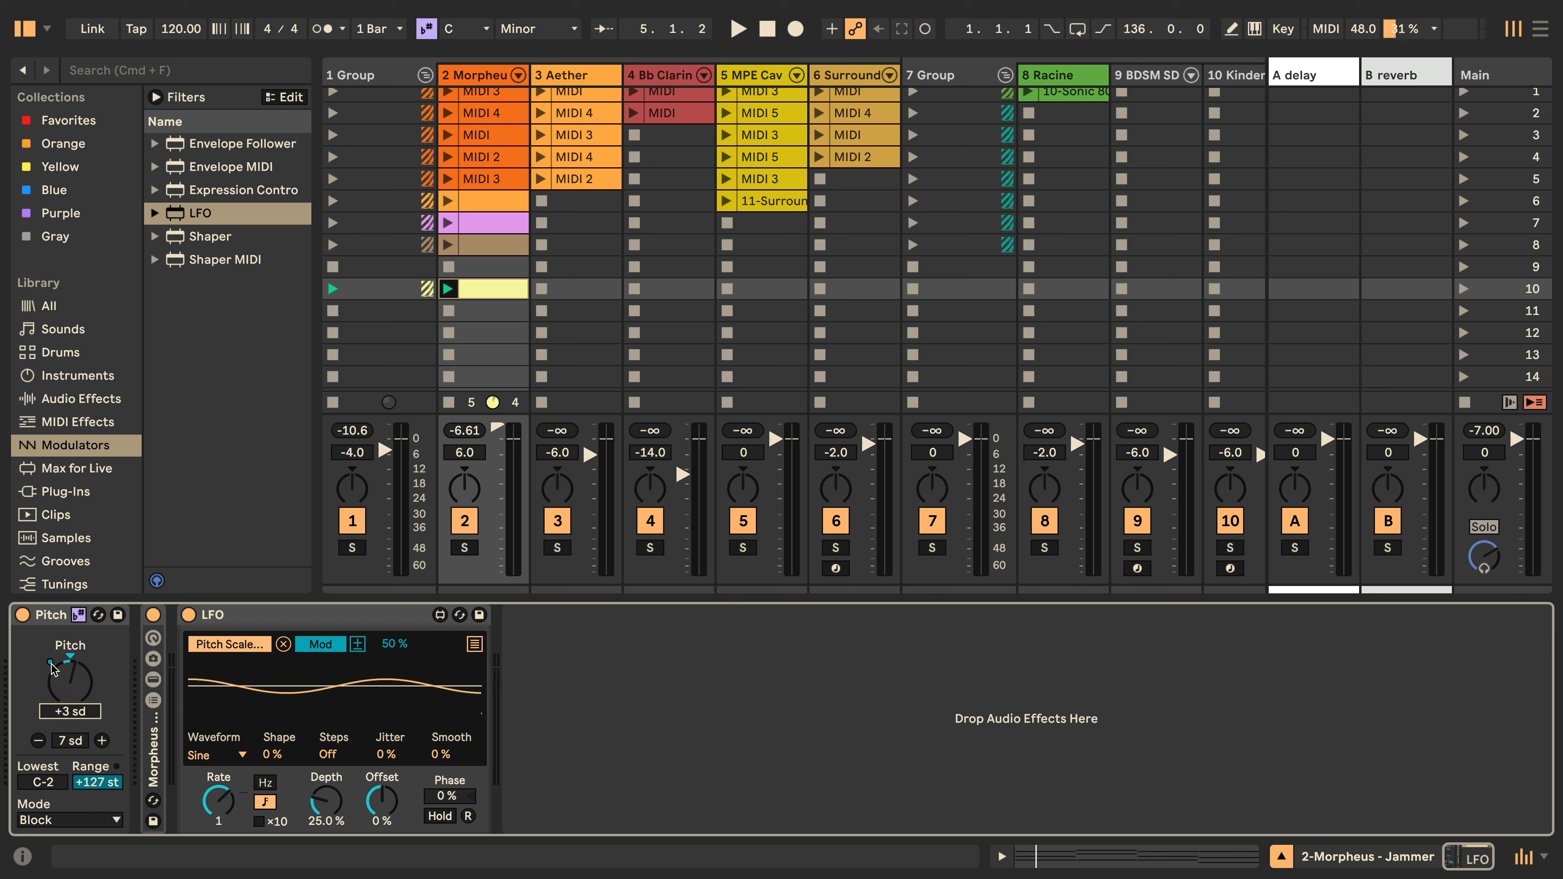
{"action": "left_click", "coordinate": [315, 647]}
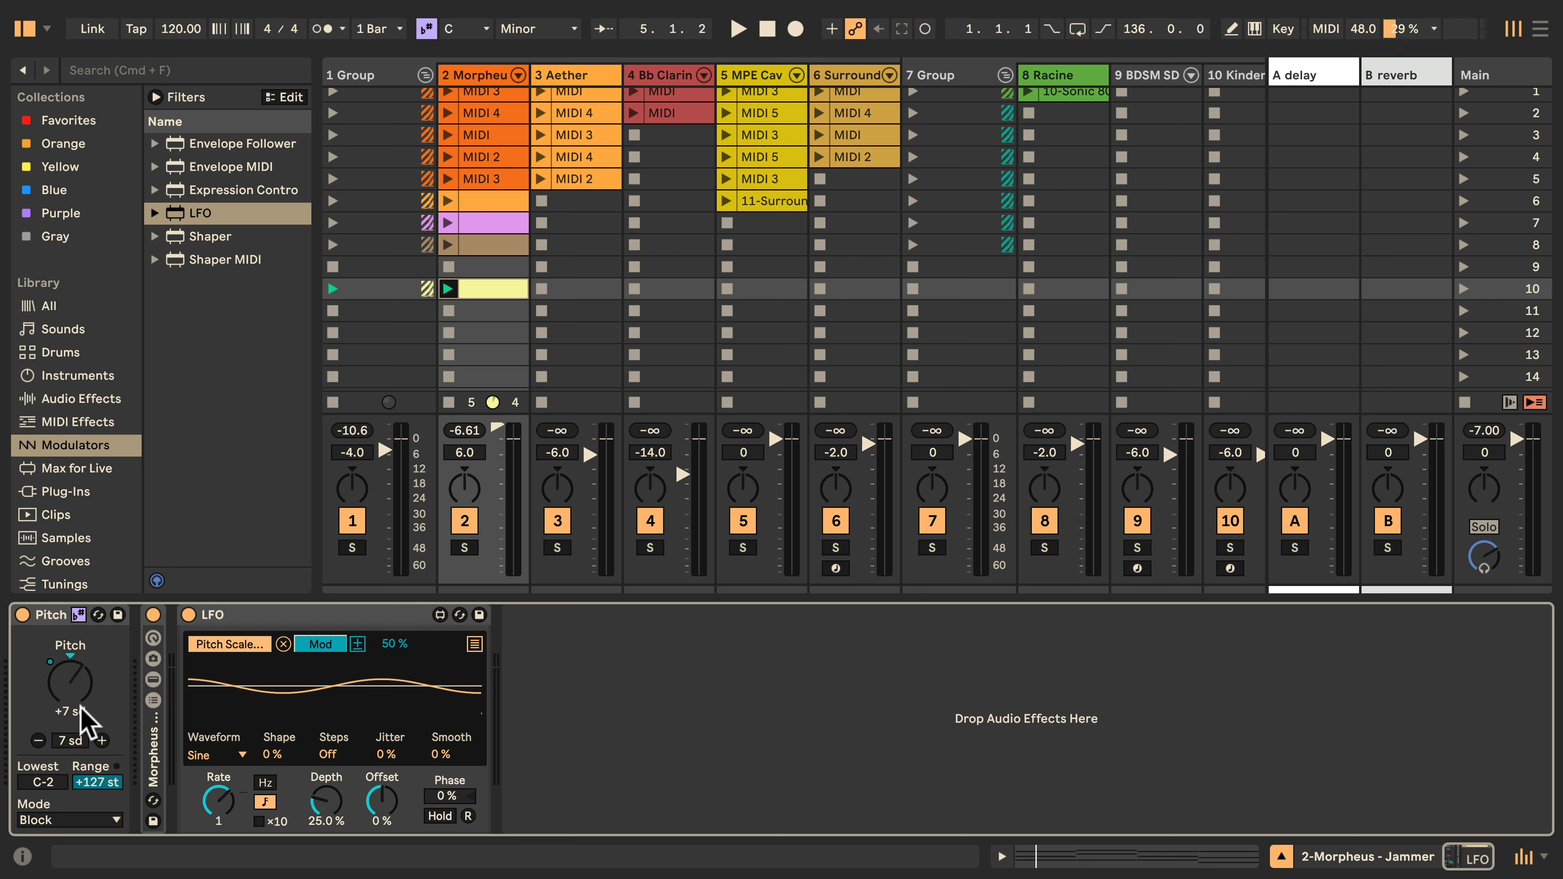
Set the modulated Pitch device's pitch amount to 0 sd.
{"action": "left_click", "coordinate": [61, 712]}
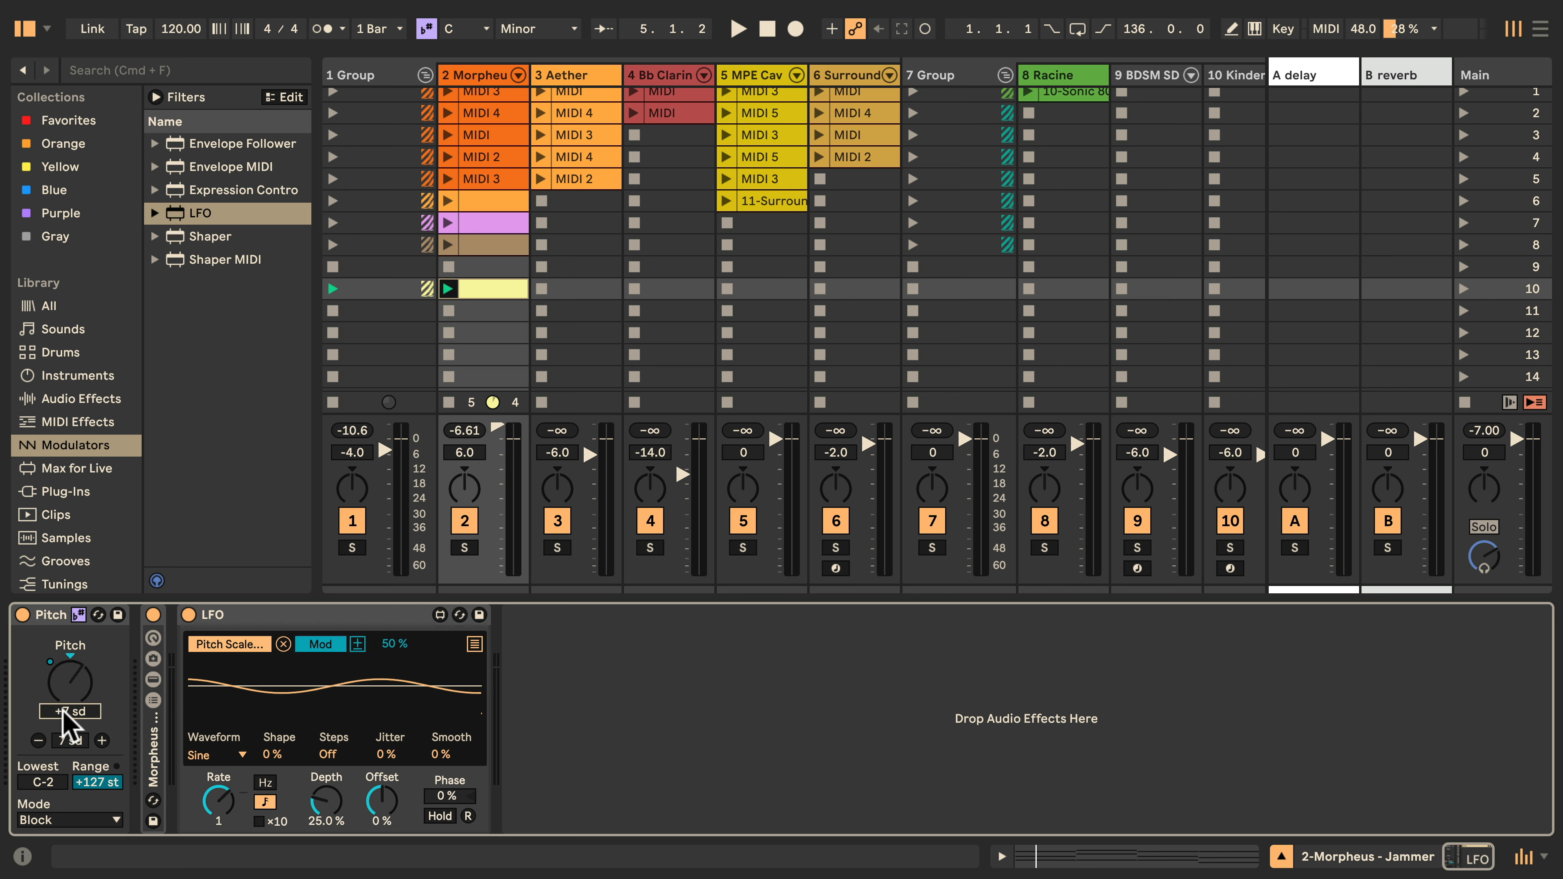
{"action": "type", "text": "0"}
{"action": "key", "text": "Return"}
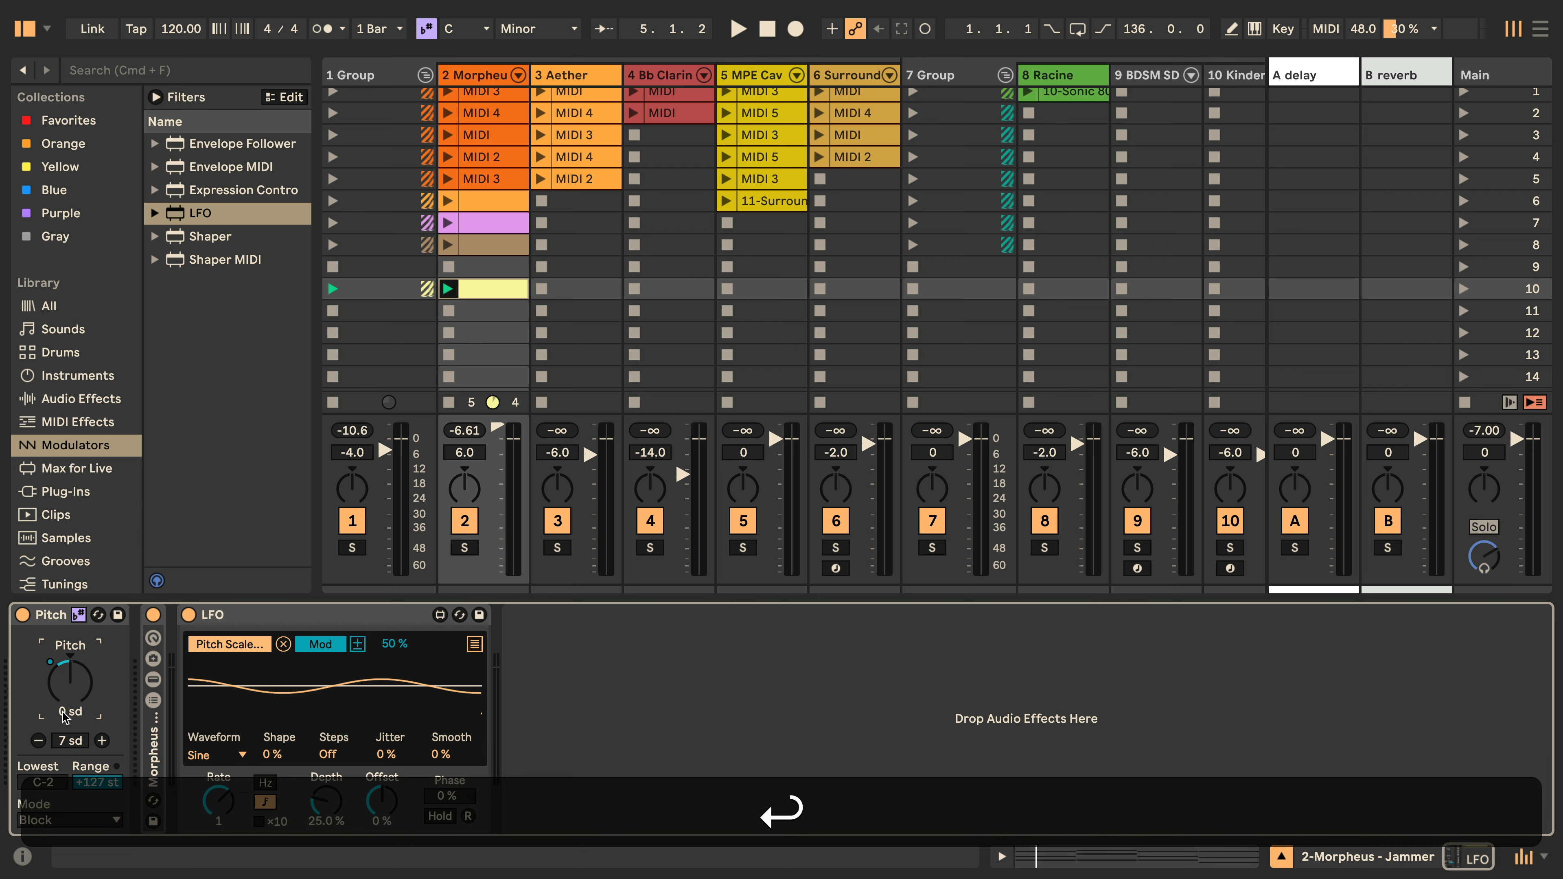
Audition the clip with the LFO switched off, and audition it again with the LFO switched back on.
{"action": "left_click", "coordinate": [186, 618]}
{"action": "key", "text": "space"}
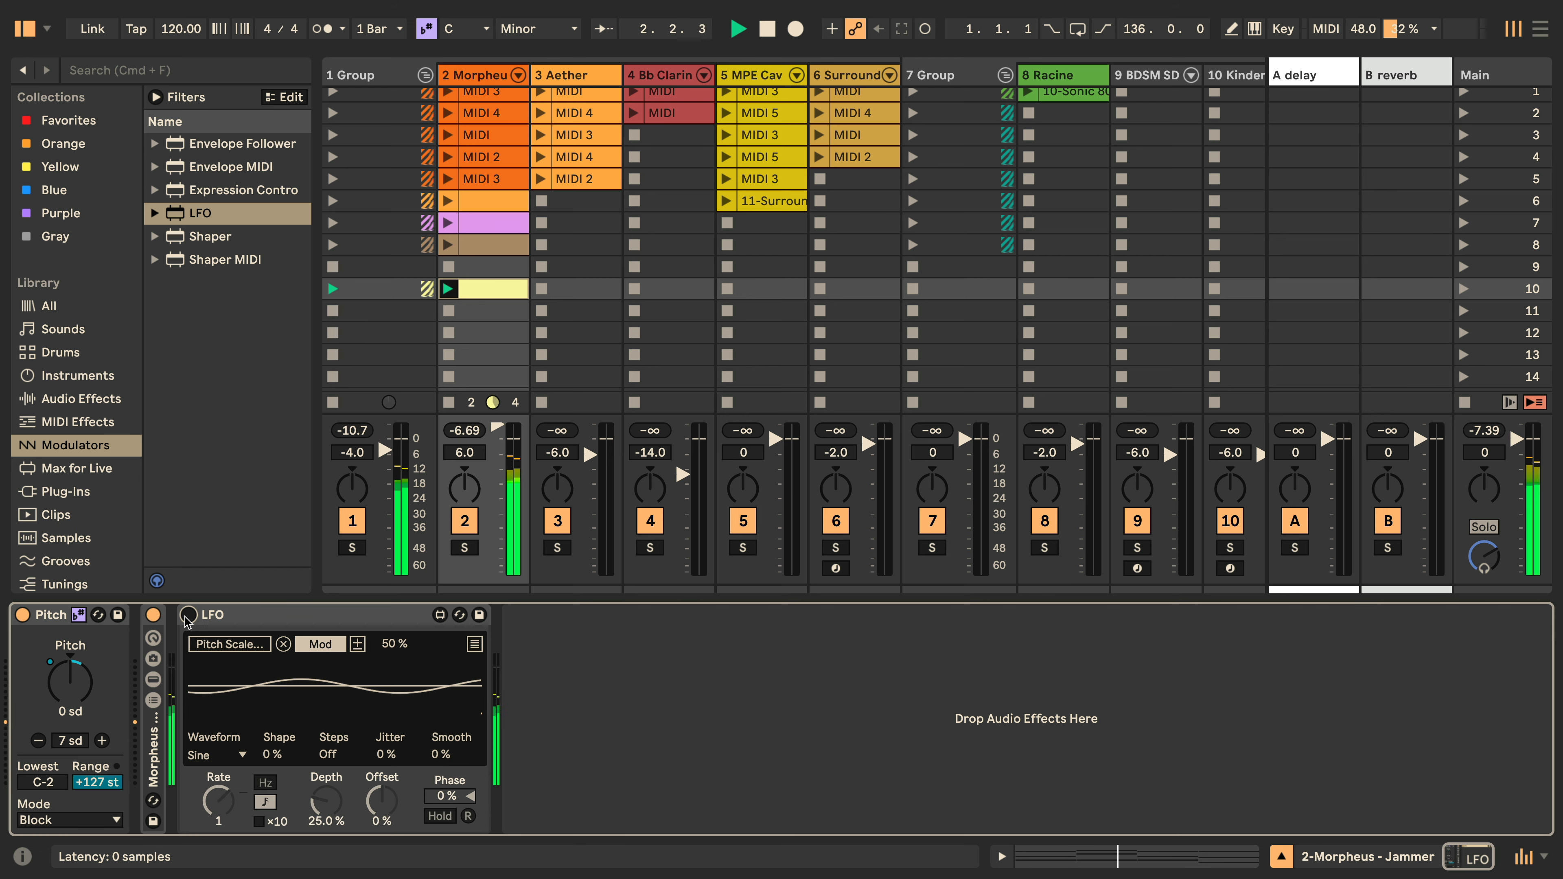
{"action": "key", "text": "space"}
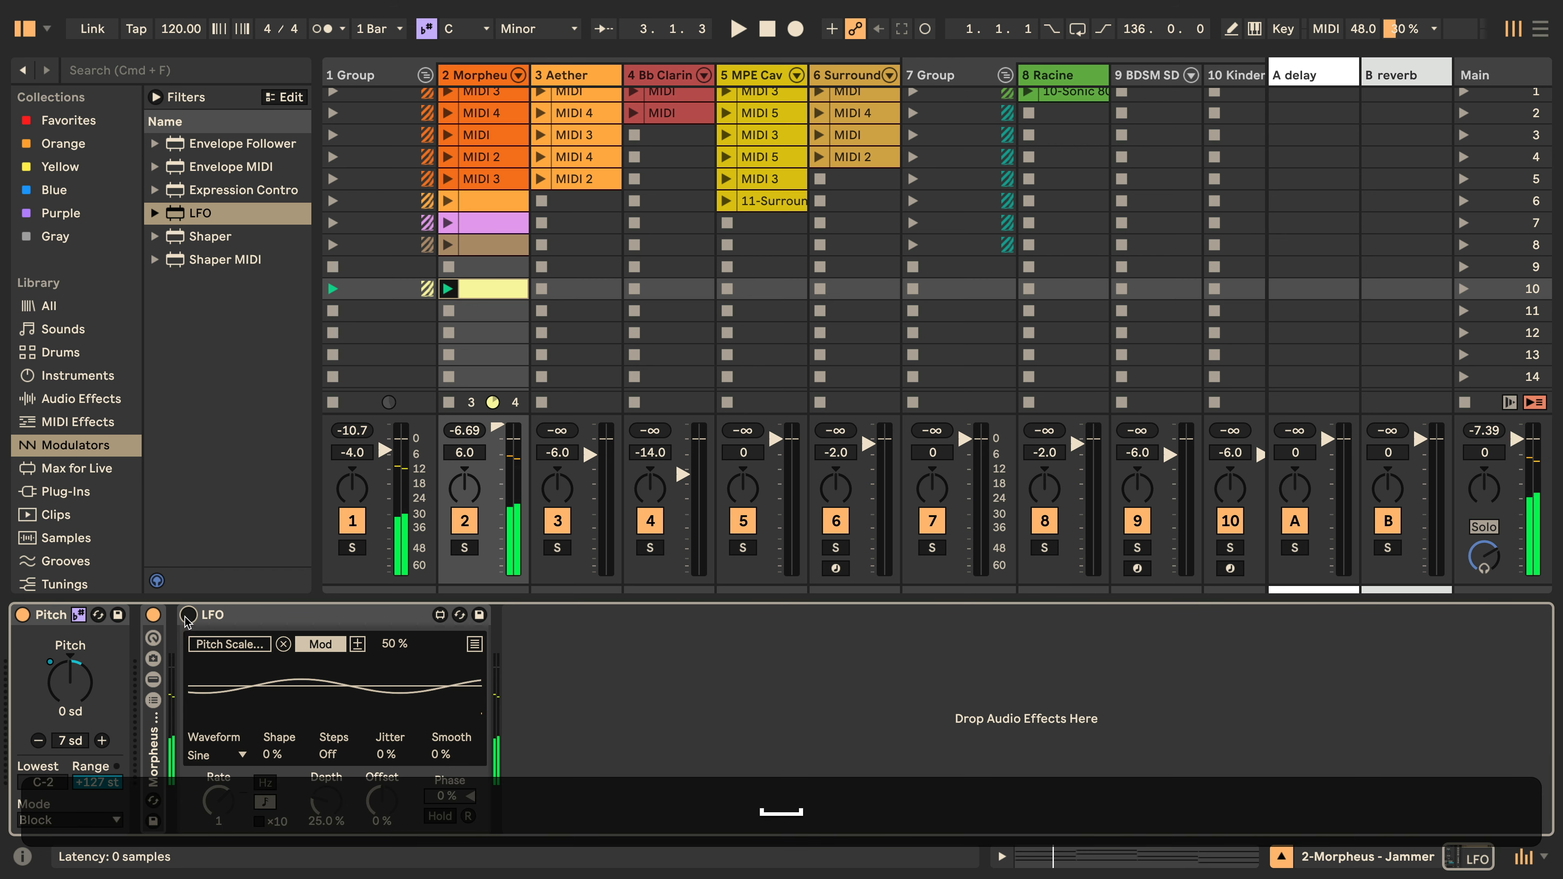
{"action": "left_click", "coordinate": [188, 615]}
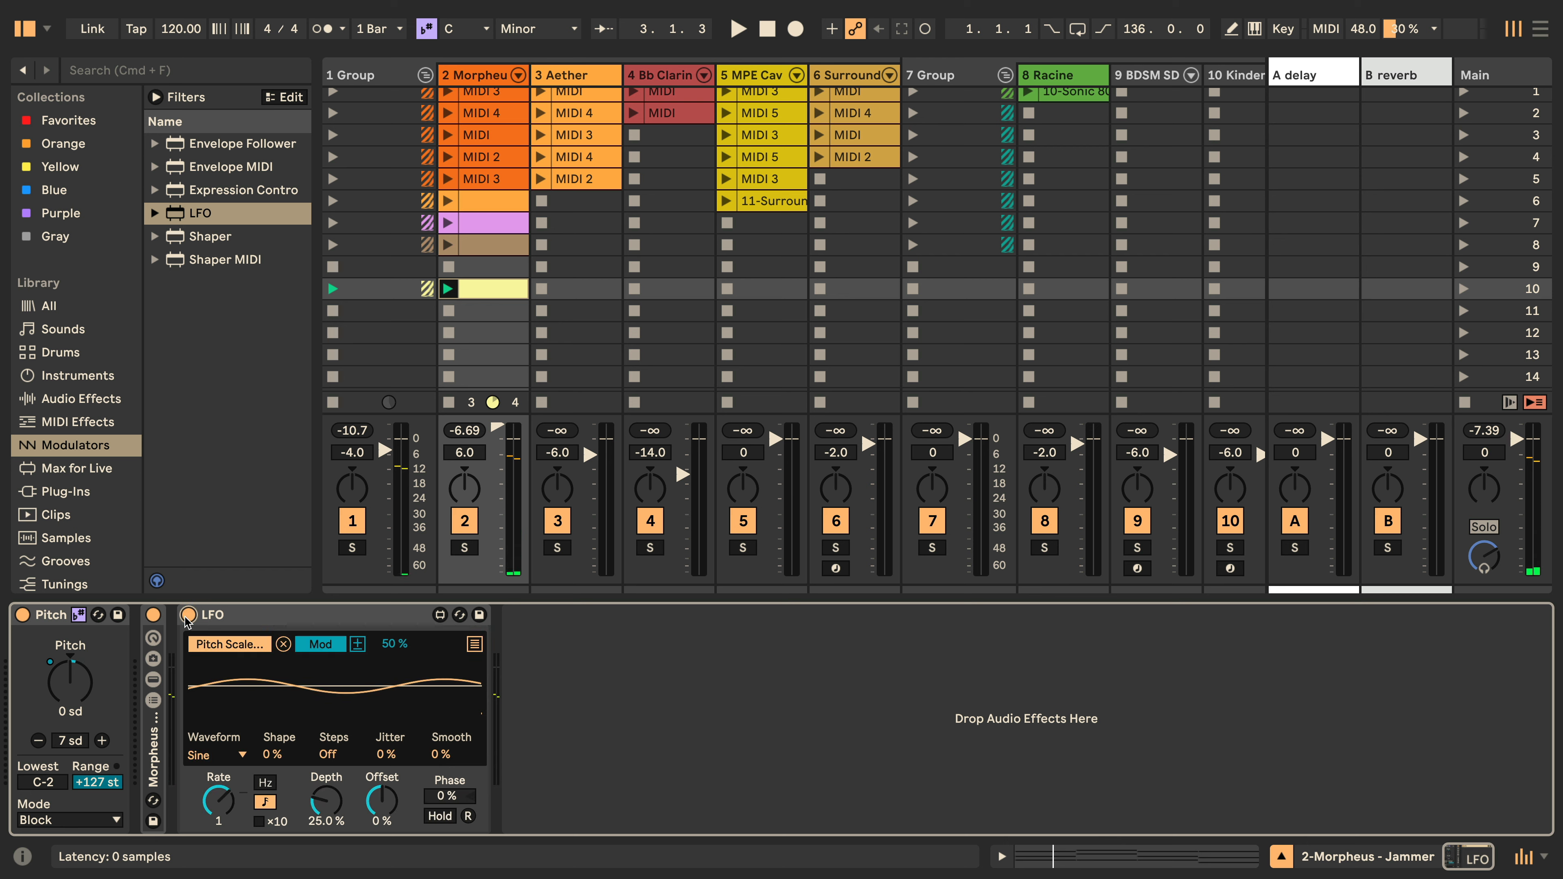
{"action": "key", "text": "space"}
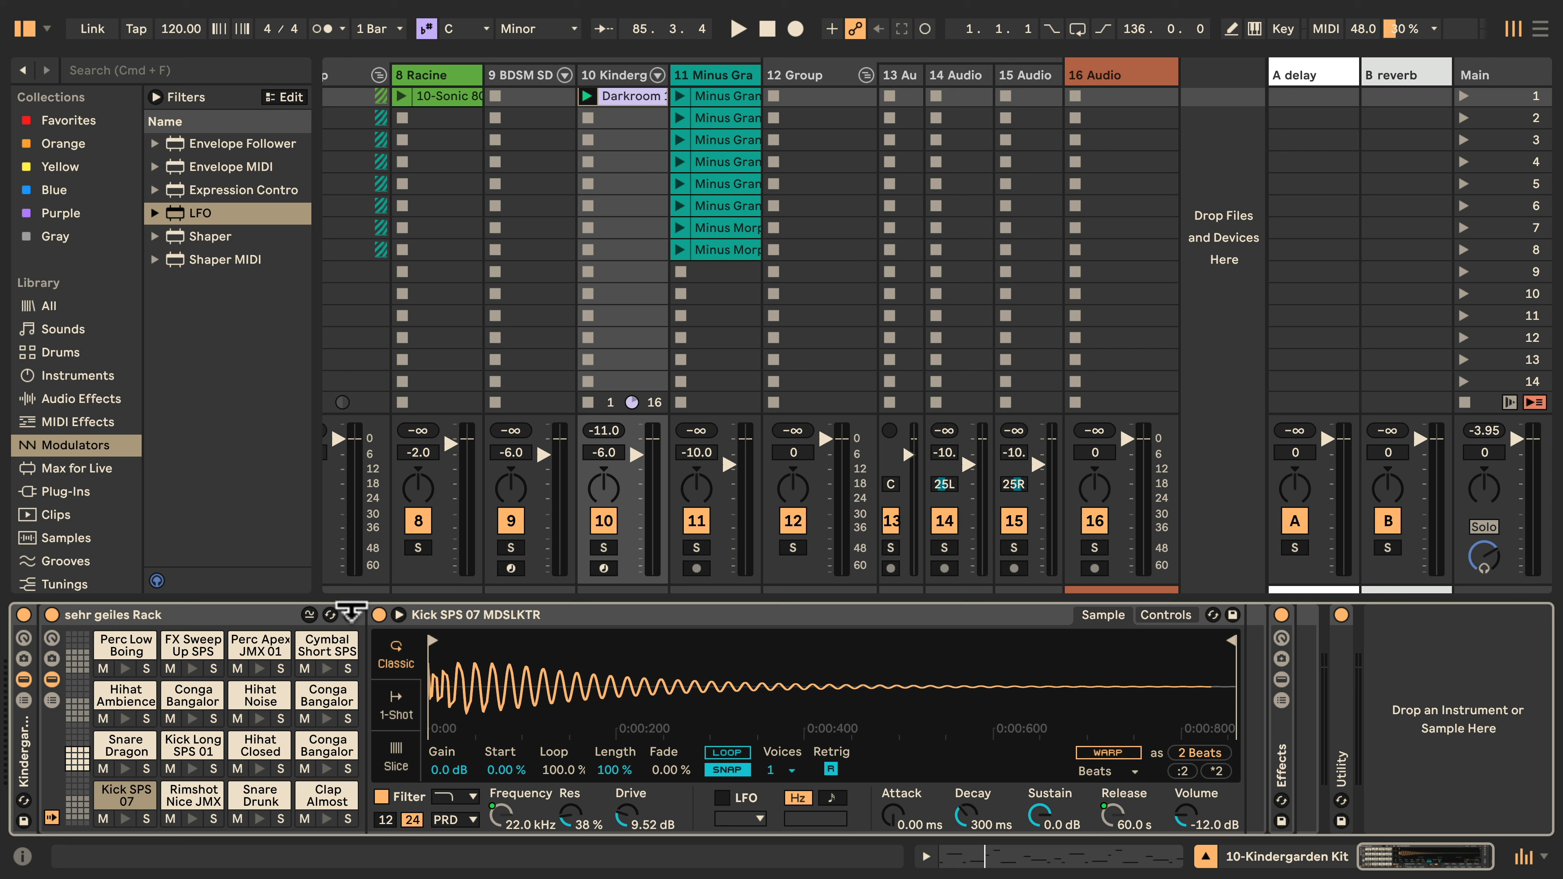
Enable similar sample swapping on the Kindergarden Kit's drum rack and, during playback, swap all pads to the next similar samples five times.
{"action": "left_click", "coordinate": [309, 615]}
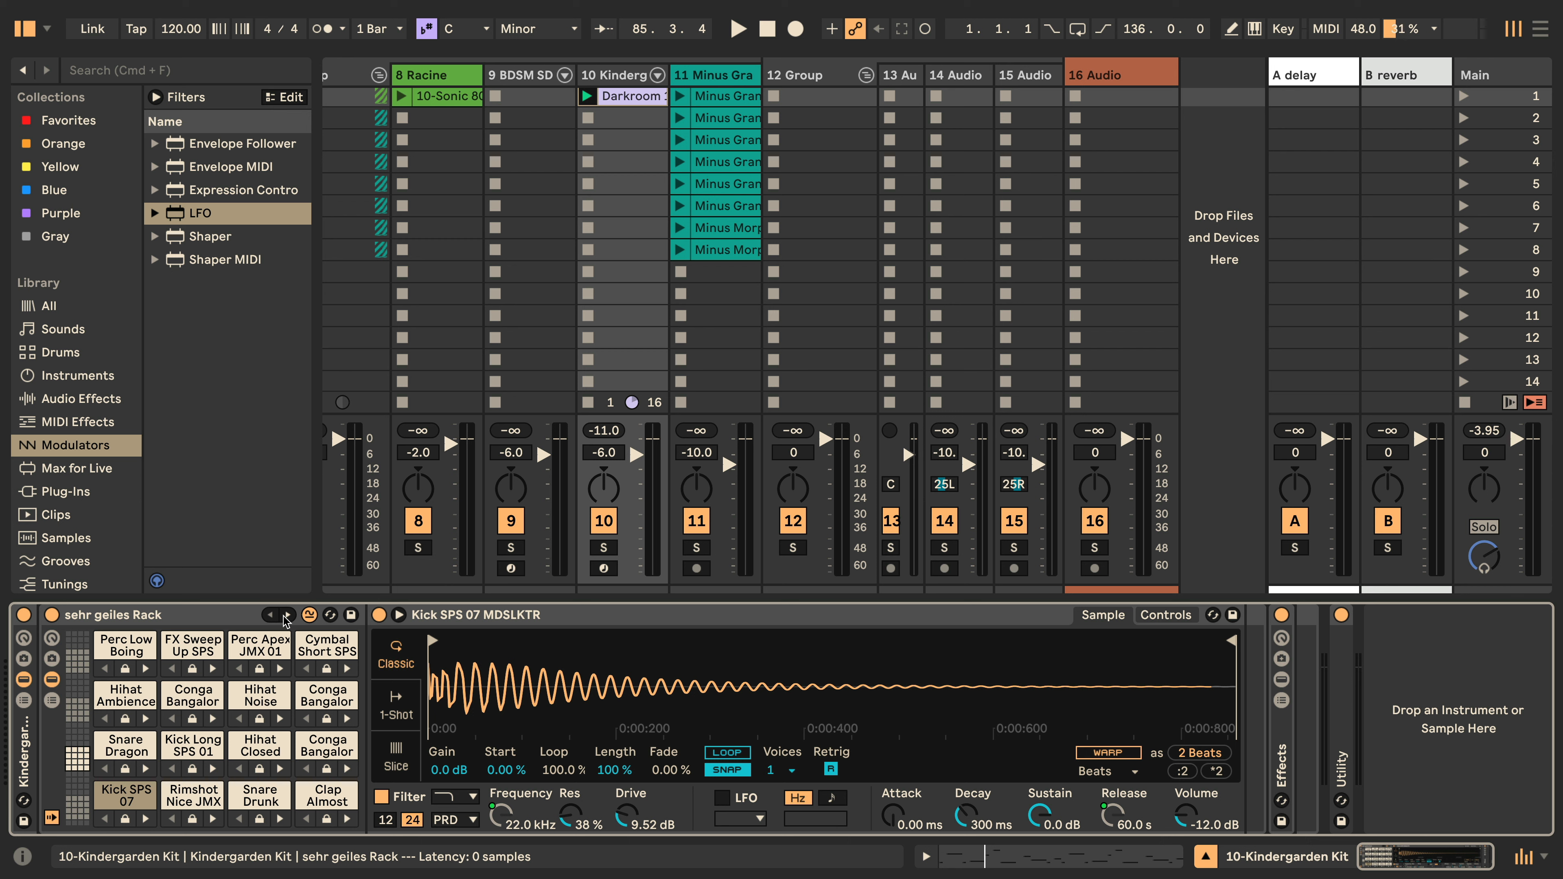
{"action": "key", "text": "space"}
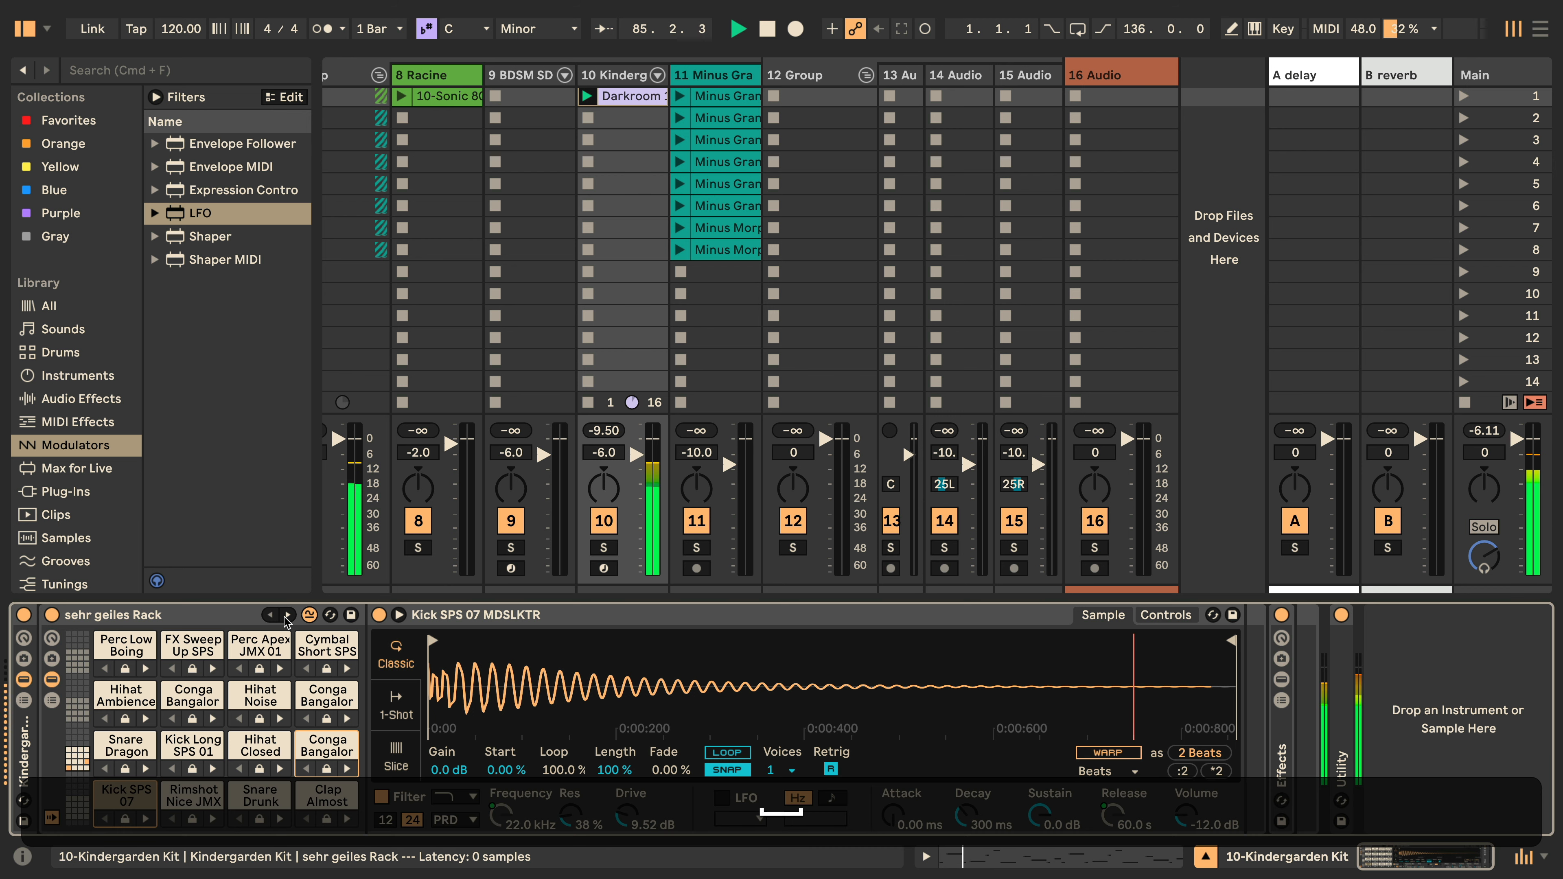
{"action": "left_click", "coordinate": [287, 615]}
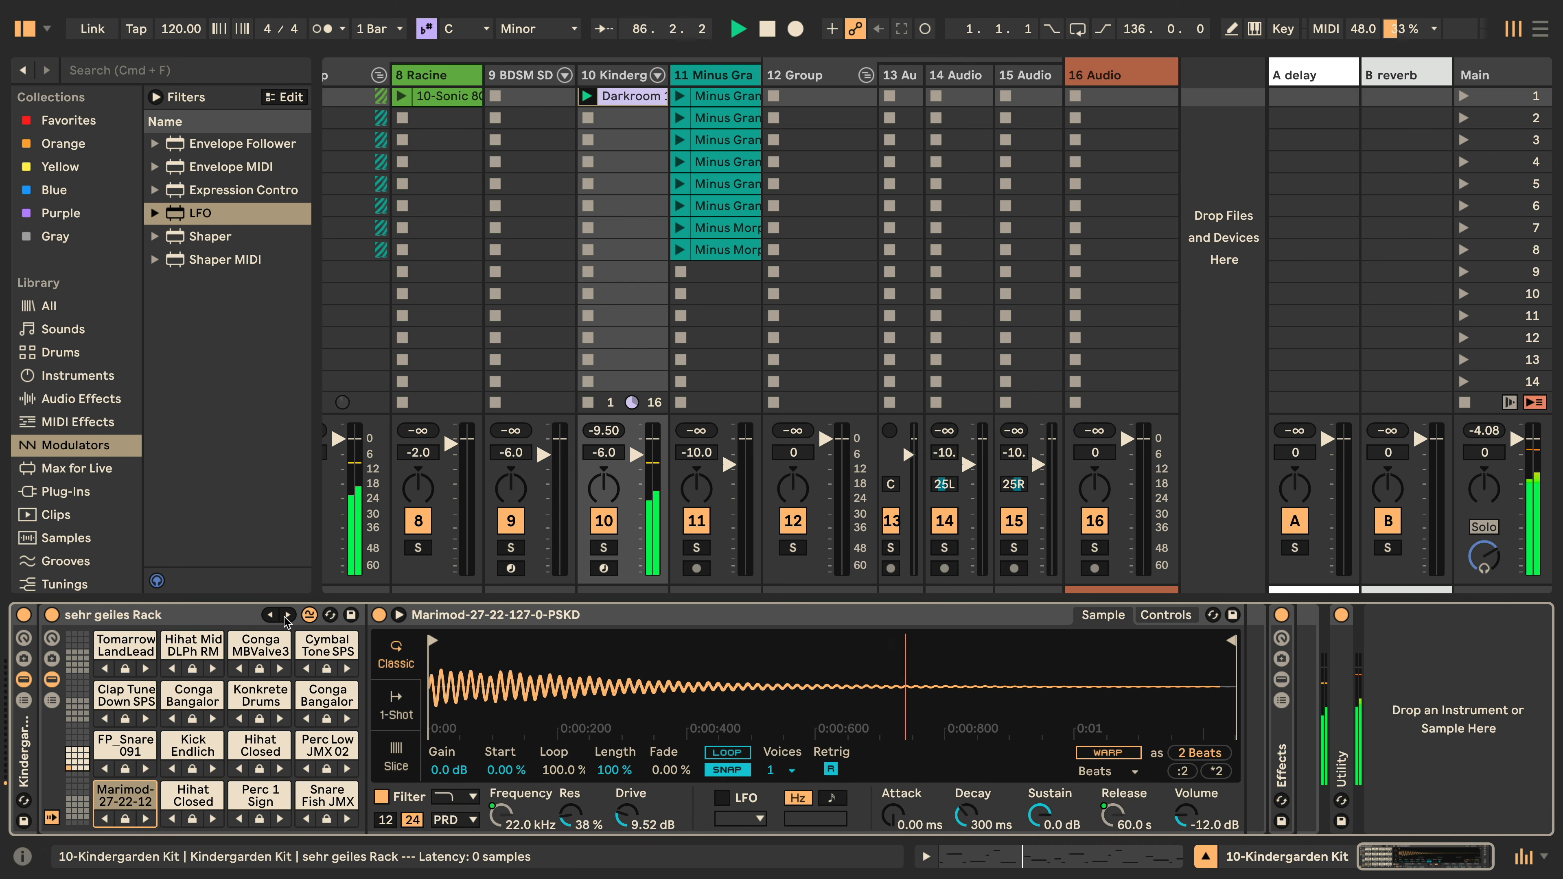
{"action": "left_click", "coordinate": [287, 615]}
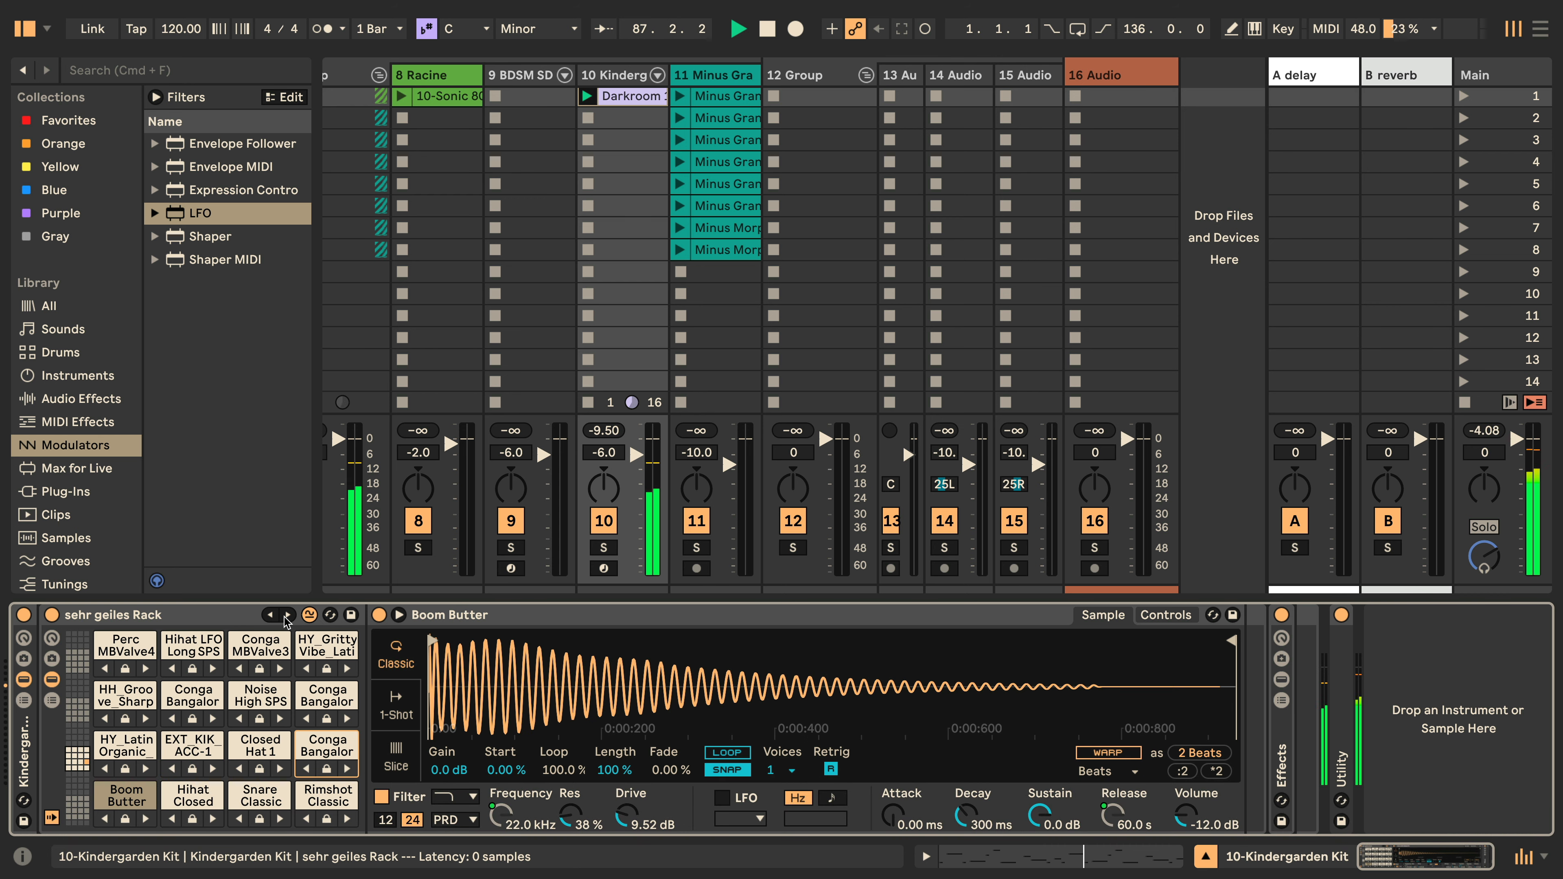
{"action": "left_click", "coordinate": [287, 615]}
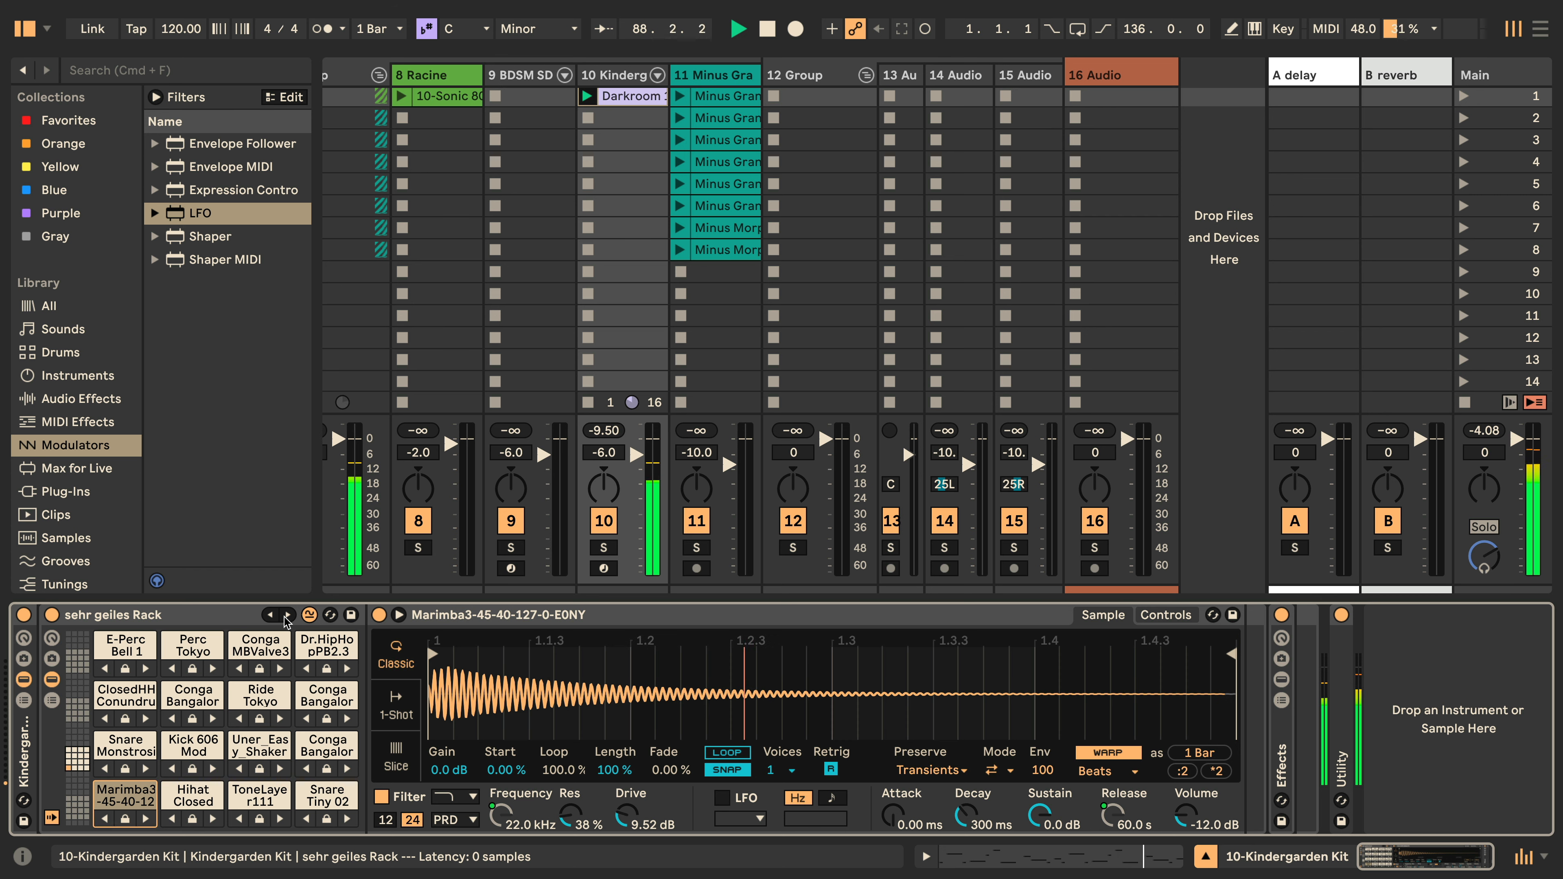
{"action": "left_click", "coordinate": [287, 614]}
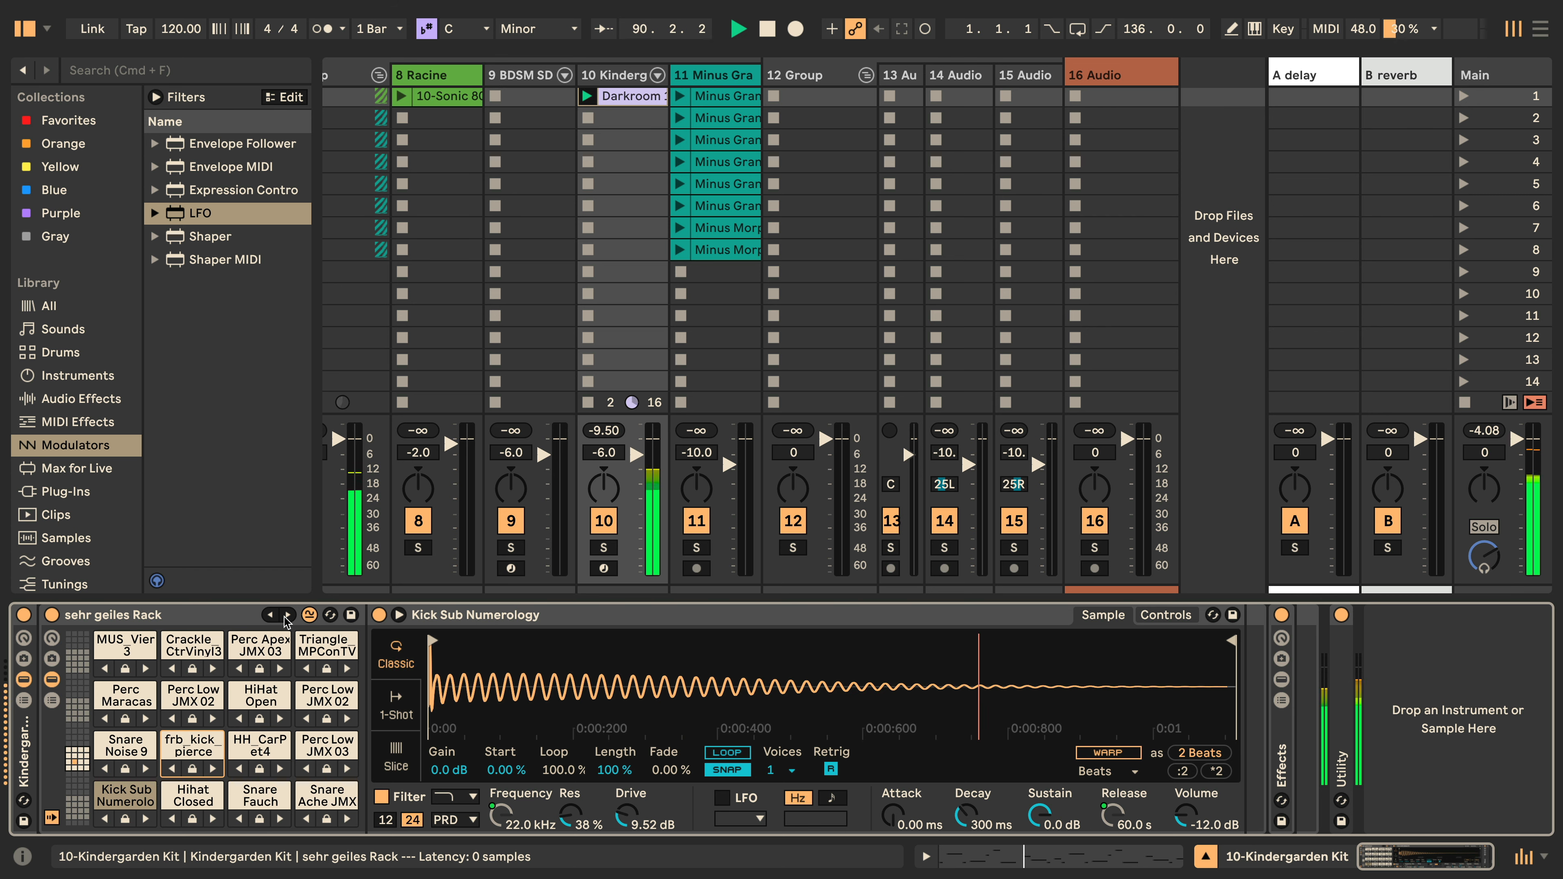
{"action": "left_click", "coordinate": [287, 614]}
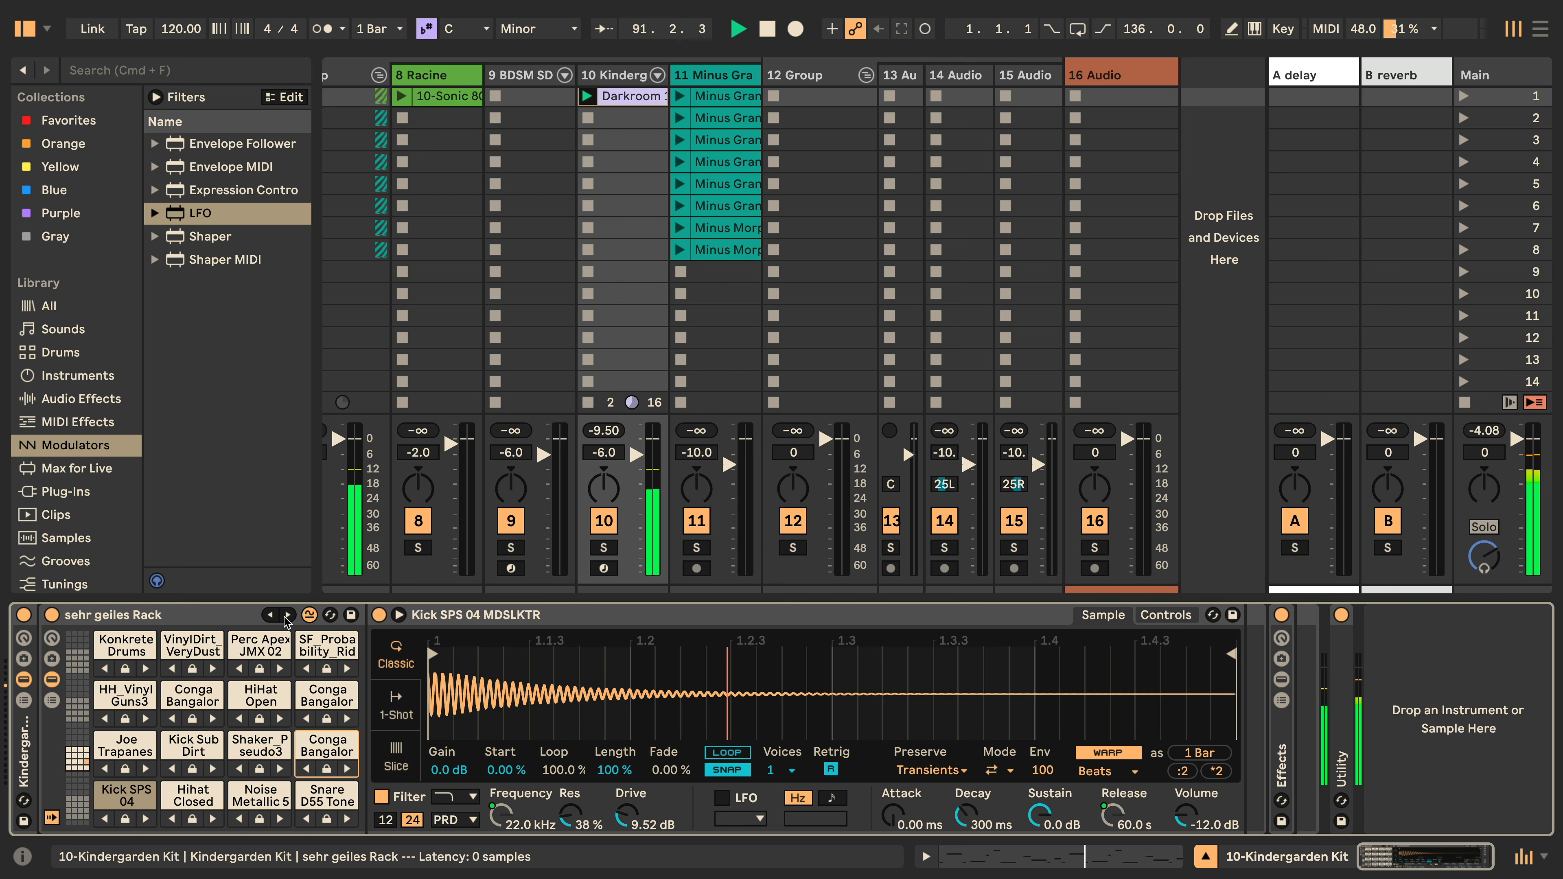
Swap all pads of the drum rack back to the previous similar samples twice, and briefly audition the kit.
{"action": "left_click", "coordinate": [271, 615]}
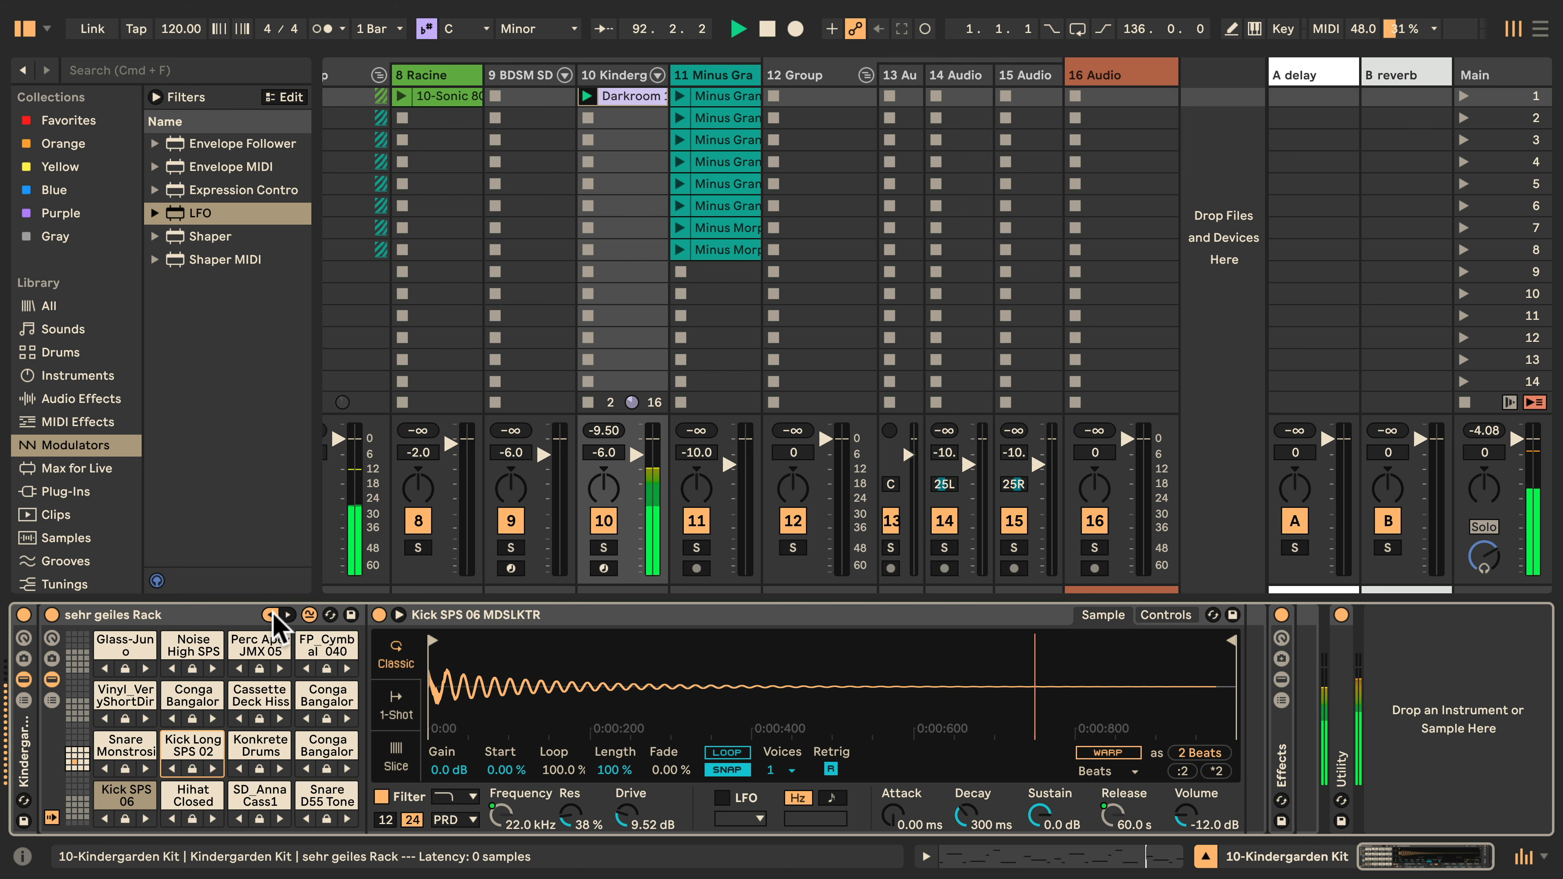
{"action": "left_click", "coordinate": [271, 615]}
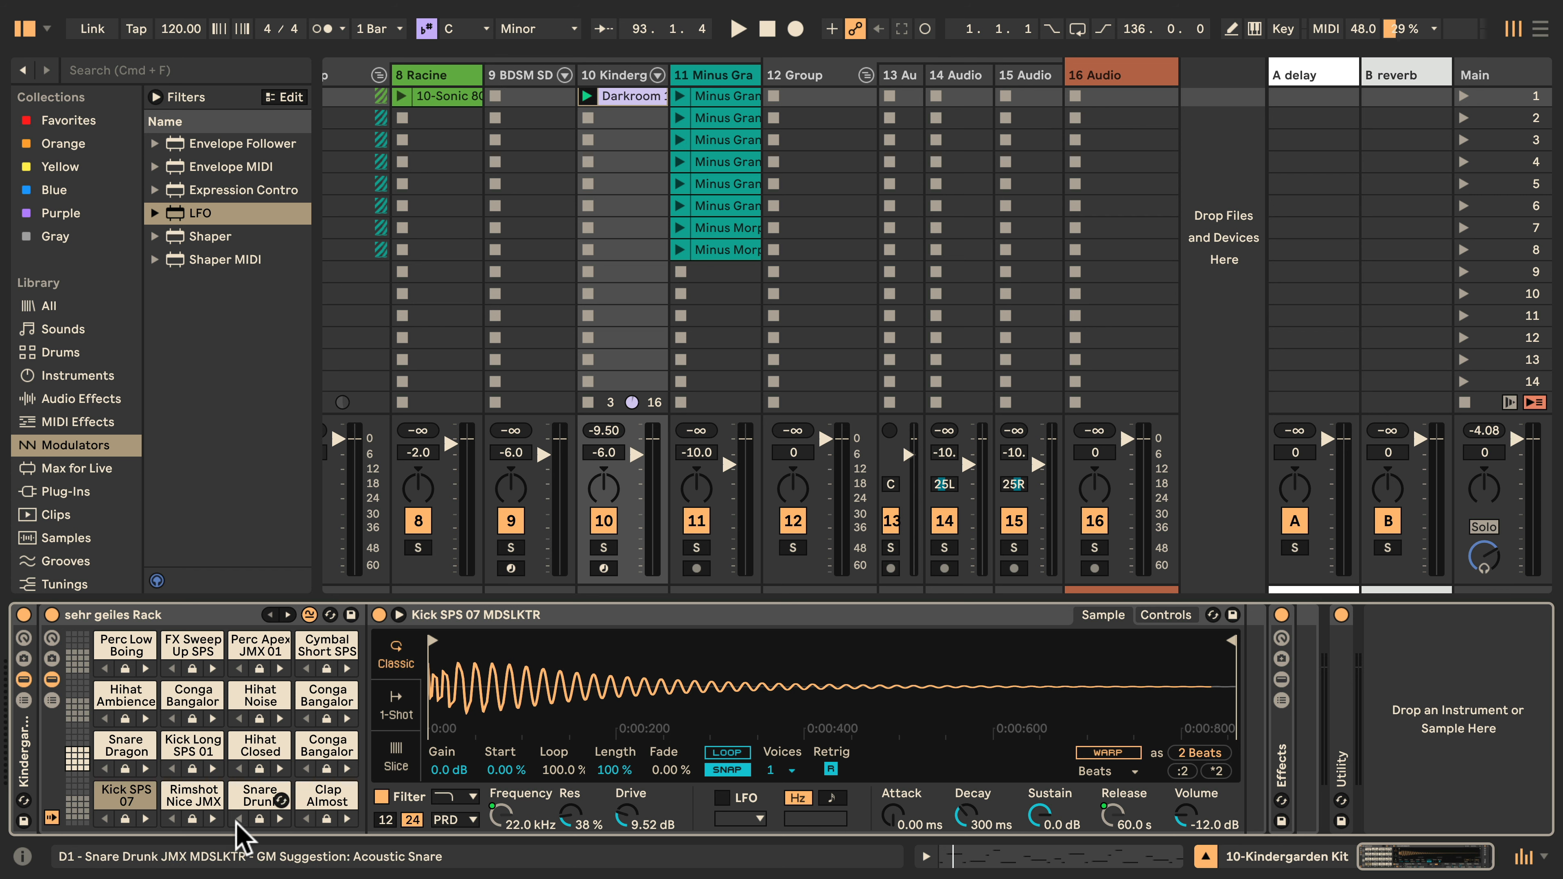
{"action": "key", "text": "space"}
{"action": "key", "text": "space"}
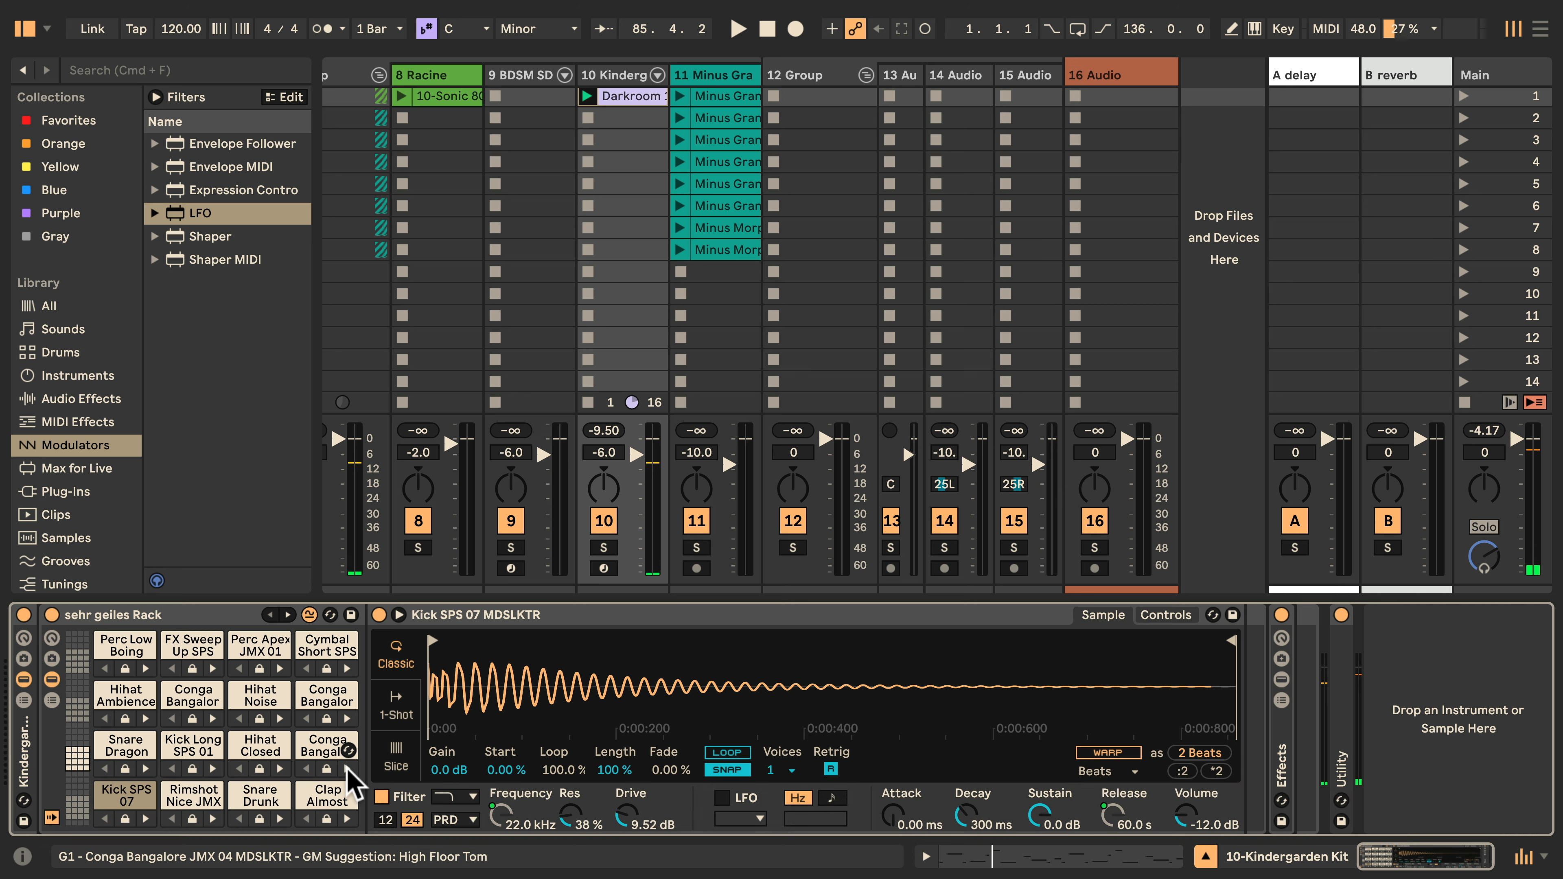
During playback, swap only the Conga Bangalore pad on G1 to the next similar sample ten times.
{"action": "key", "text": "space"}
{"action": "left_click", "coordinate": [348, 770]}
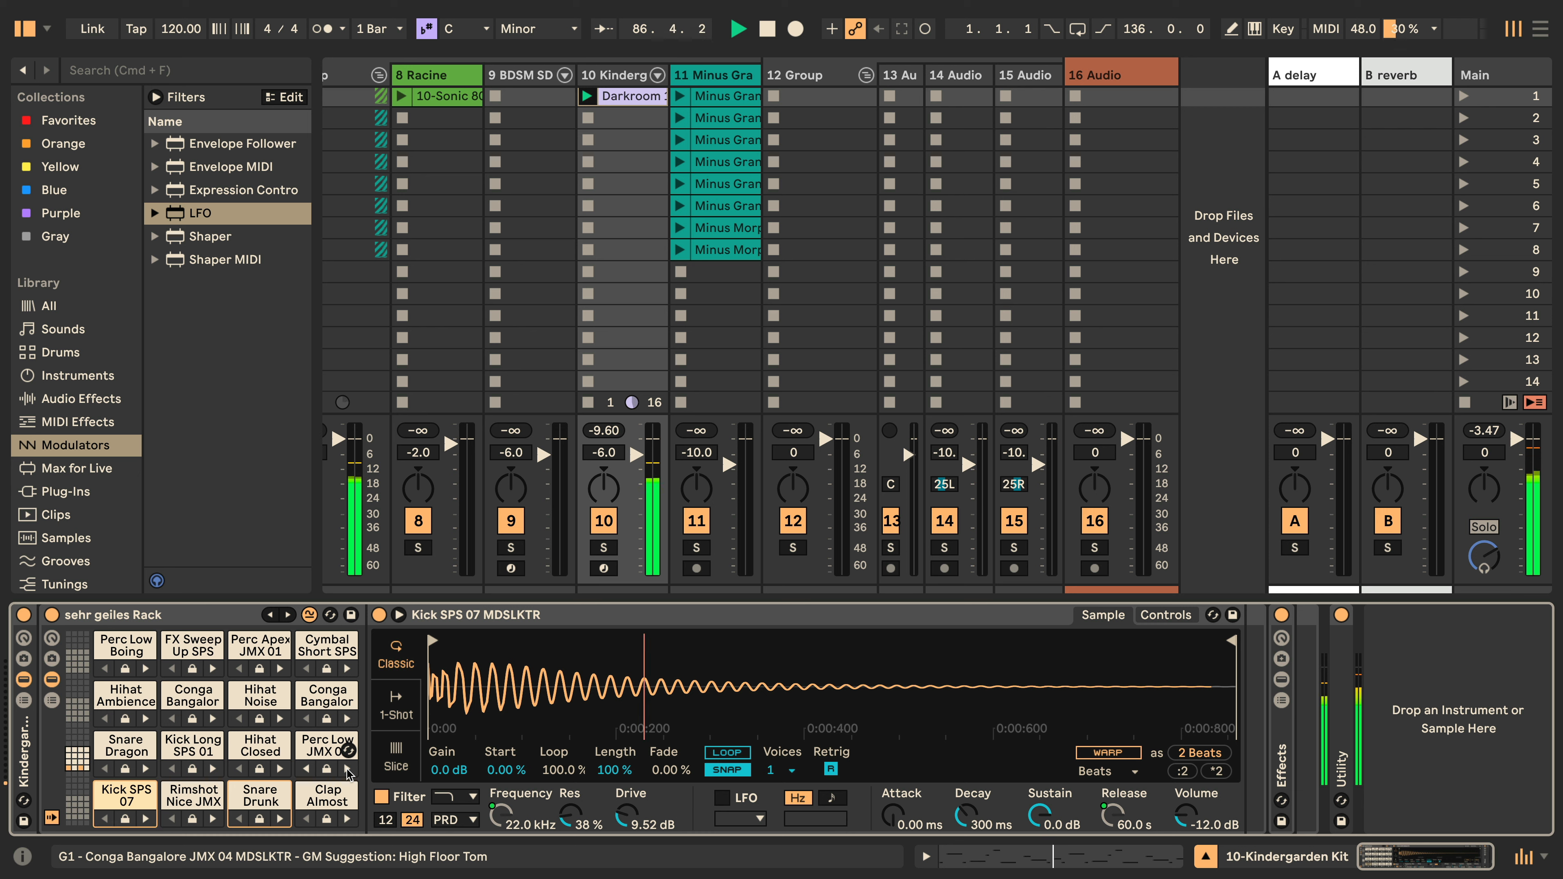
{"action": "left_click", "coordinate": [347, 770]}
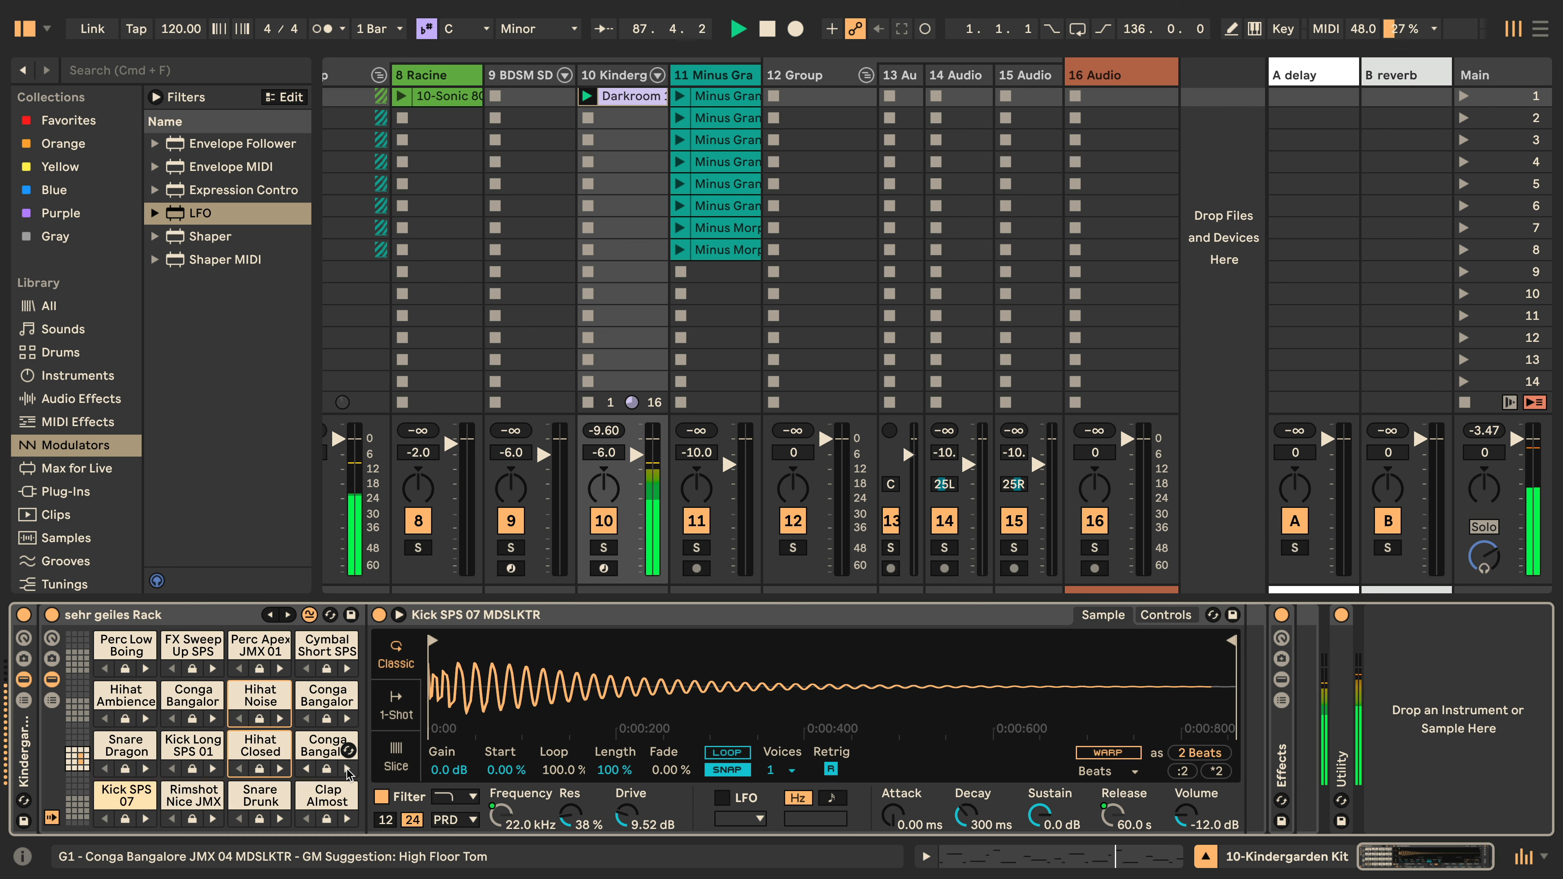
{"action": "left_click", "coordinate": [347, 770]}
{"action": "left_click", "coordinate": [347, 770]}
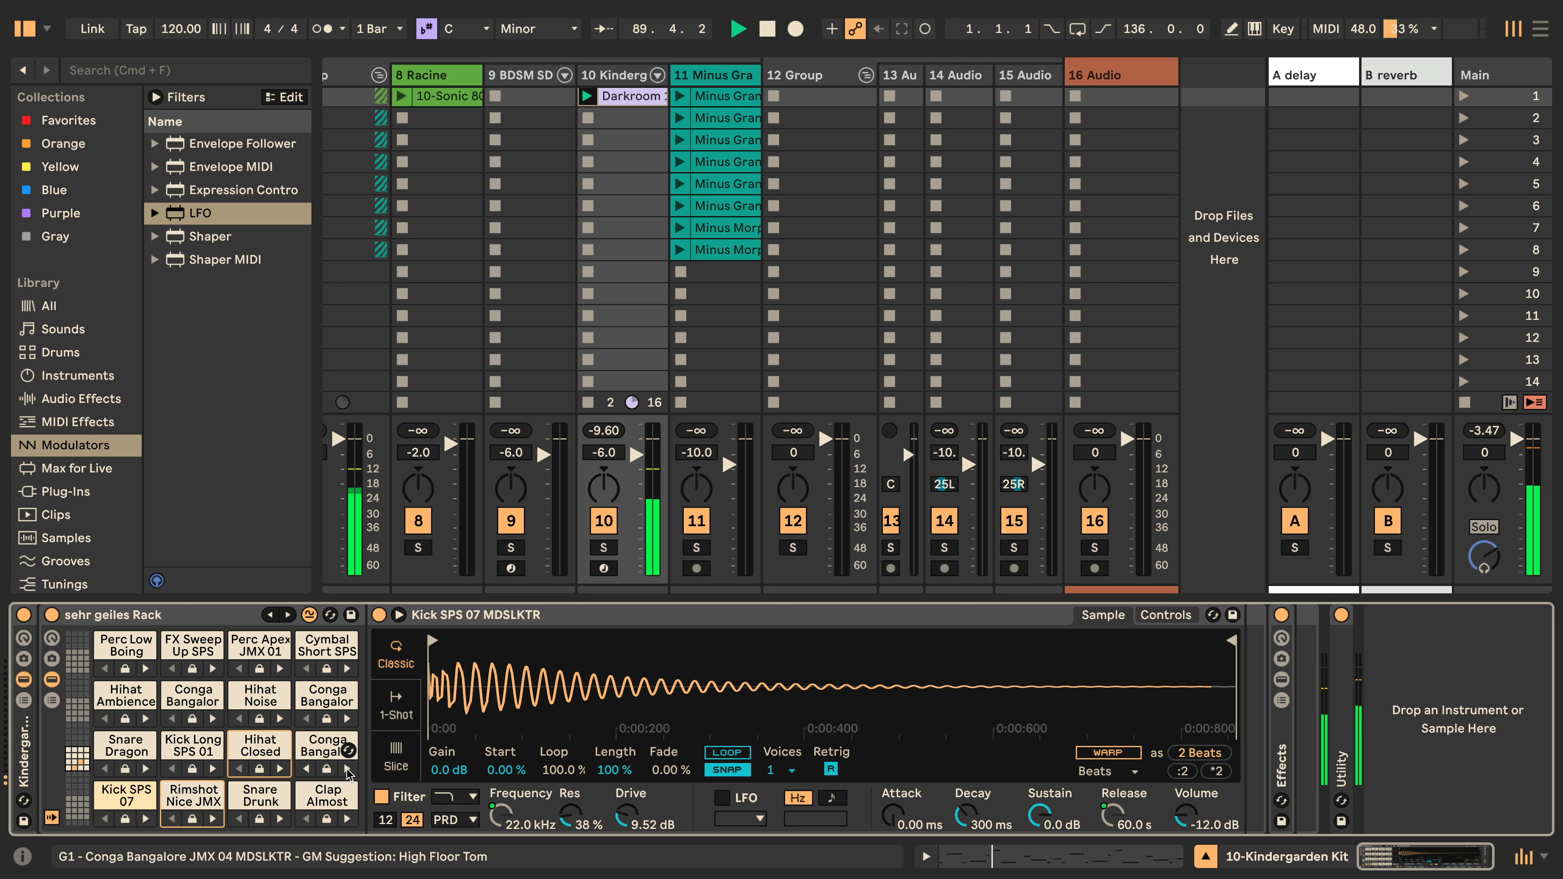
{"action": "left_click", "coordinate": [348, 771]}
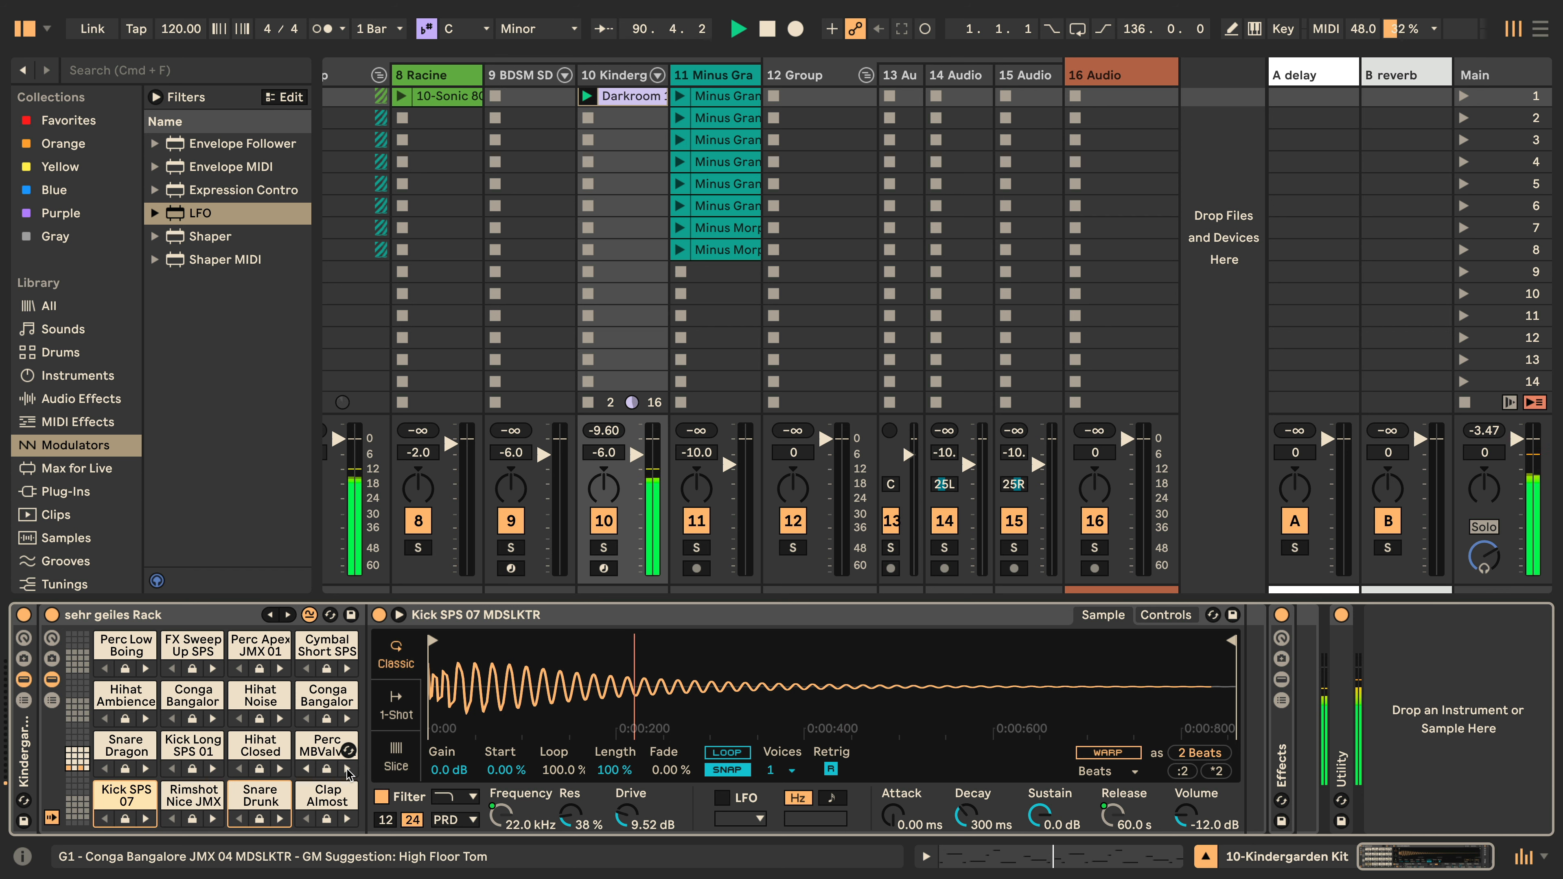
{"action": "left_click", "coordinate": [347, 770]}
{"action": "left_click", "coordinate": [348, 771]}
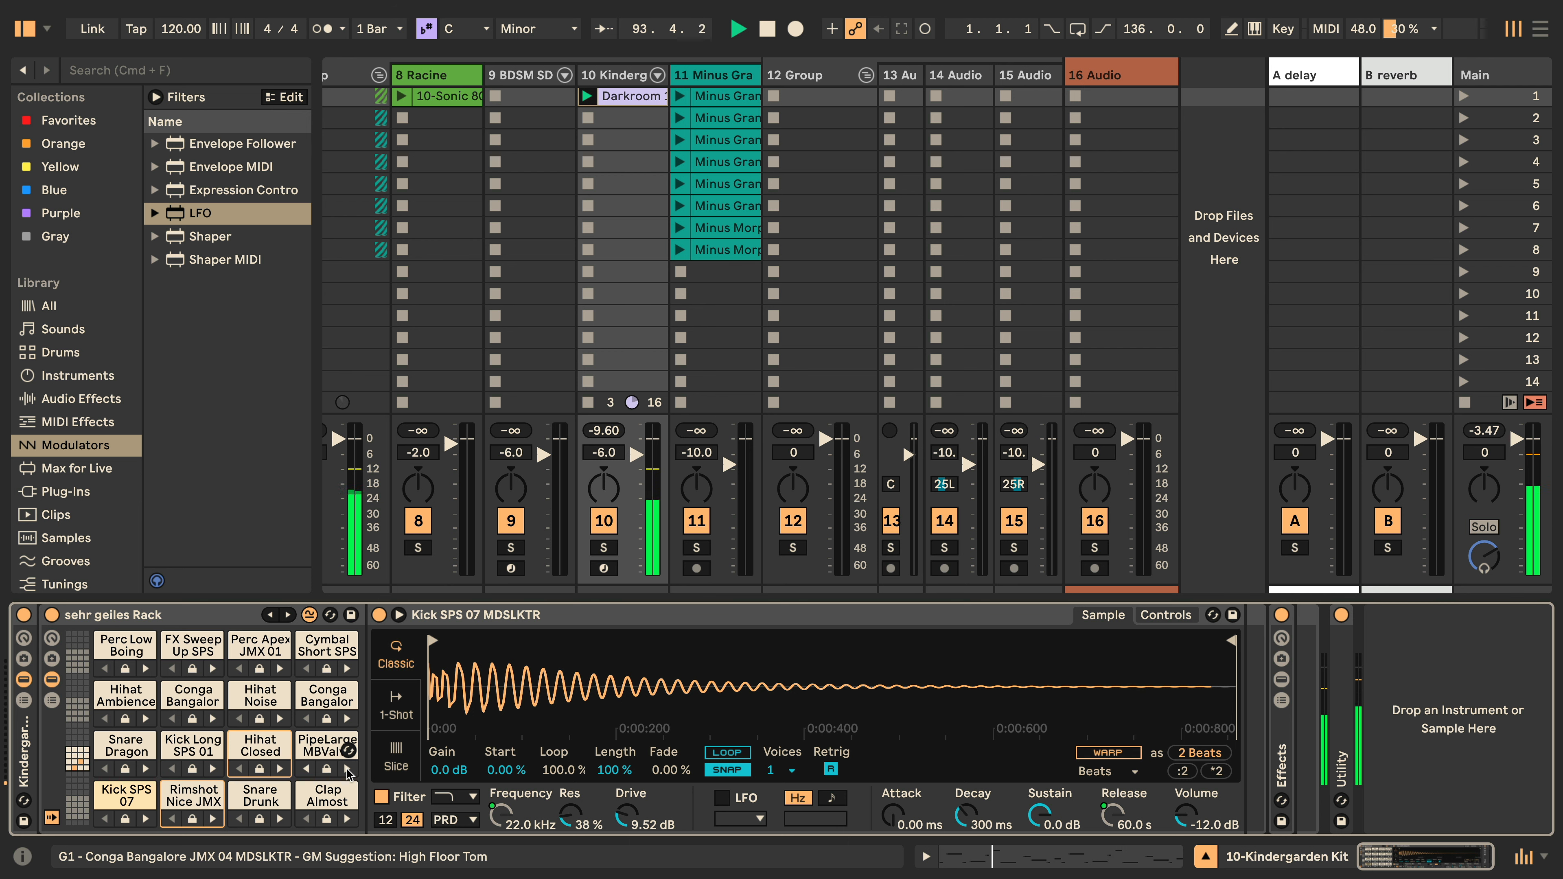
{"action": "left_click", "coordinate": [348, 771]}
{"action": "left_click", "coordinate": [348, 770]}
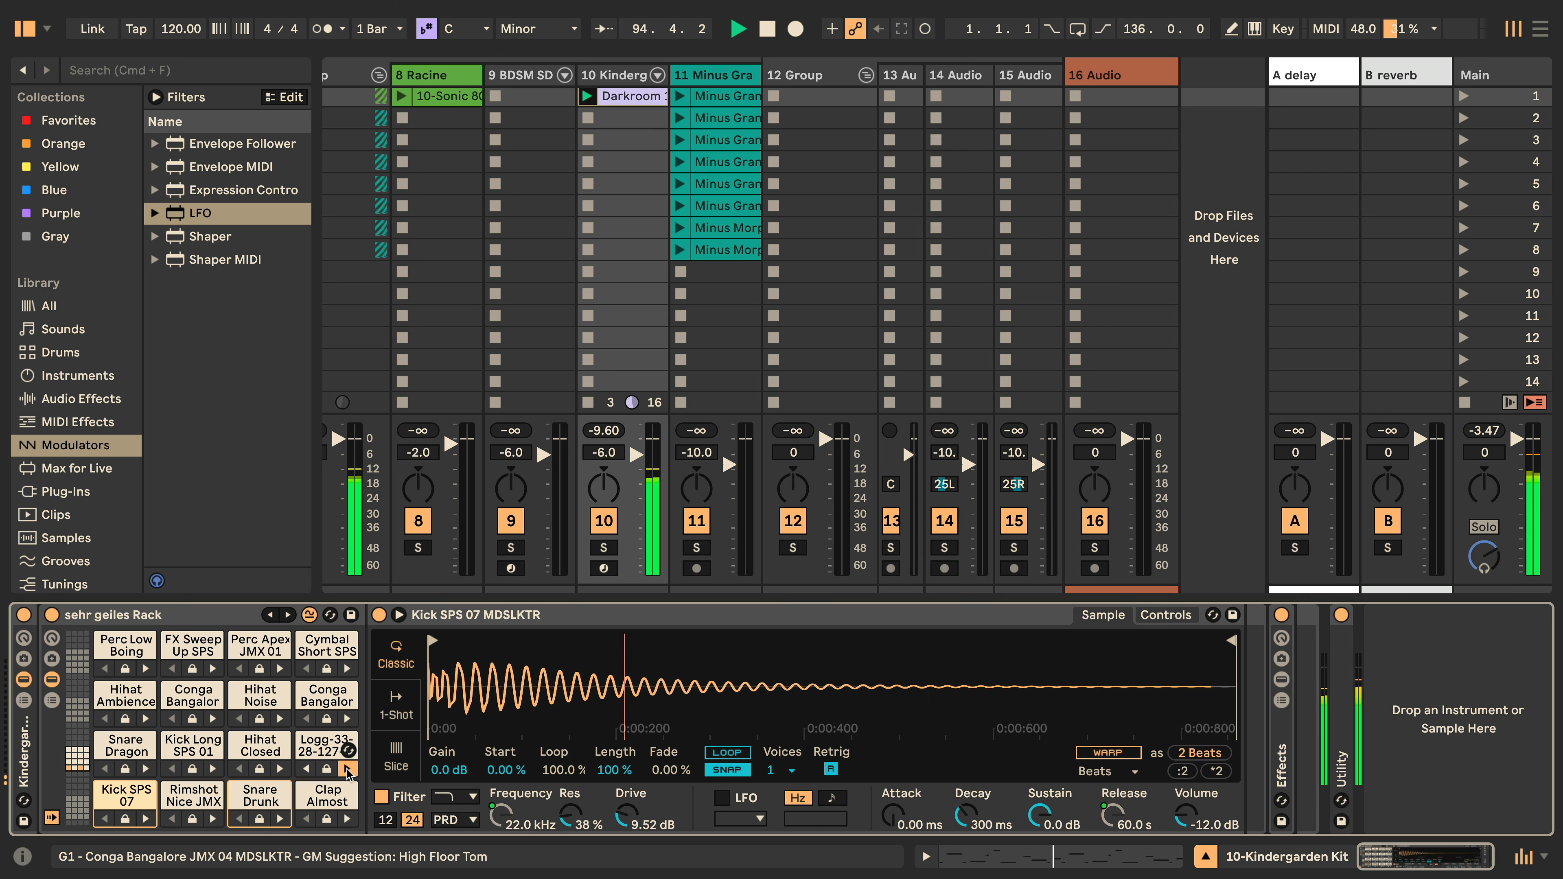
{"action": "left_click", "coordinate": [347, 770]}
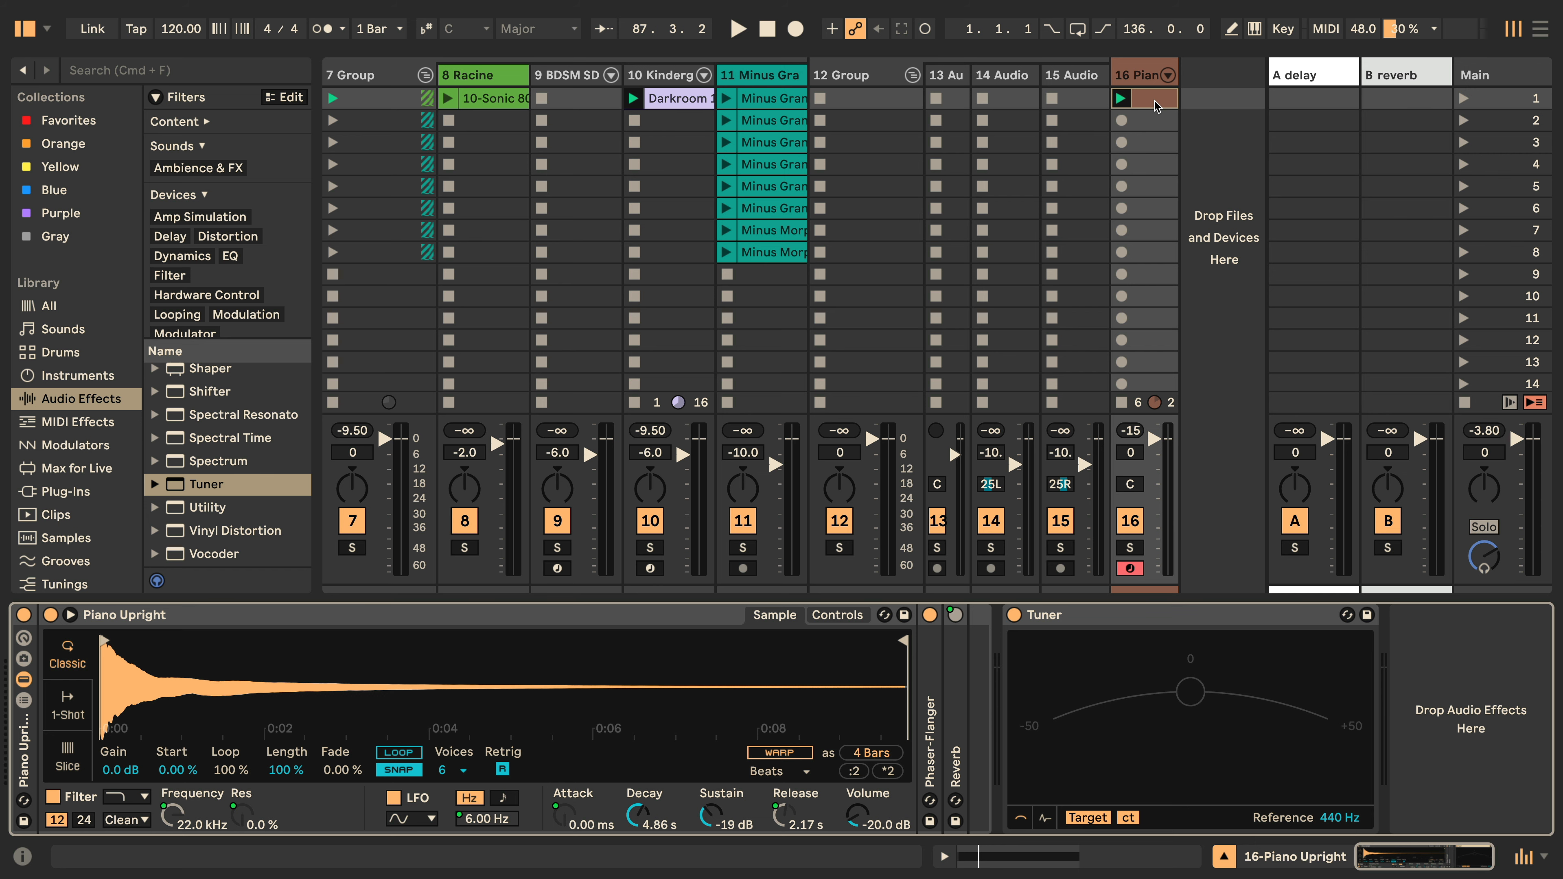
Show the Piano Upright track's clip notes and, during playback, swap the piano sample to the next similar sample four times.
{"action": "key", "text": "super+alt+3"}
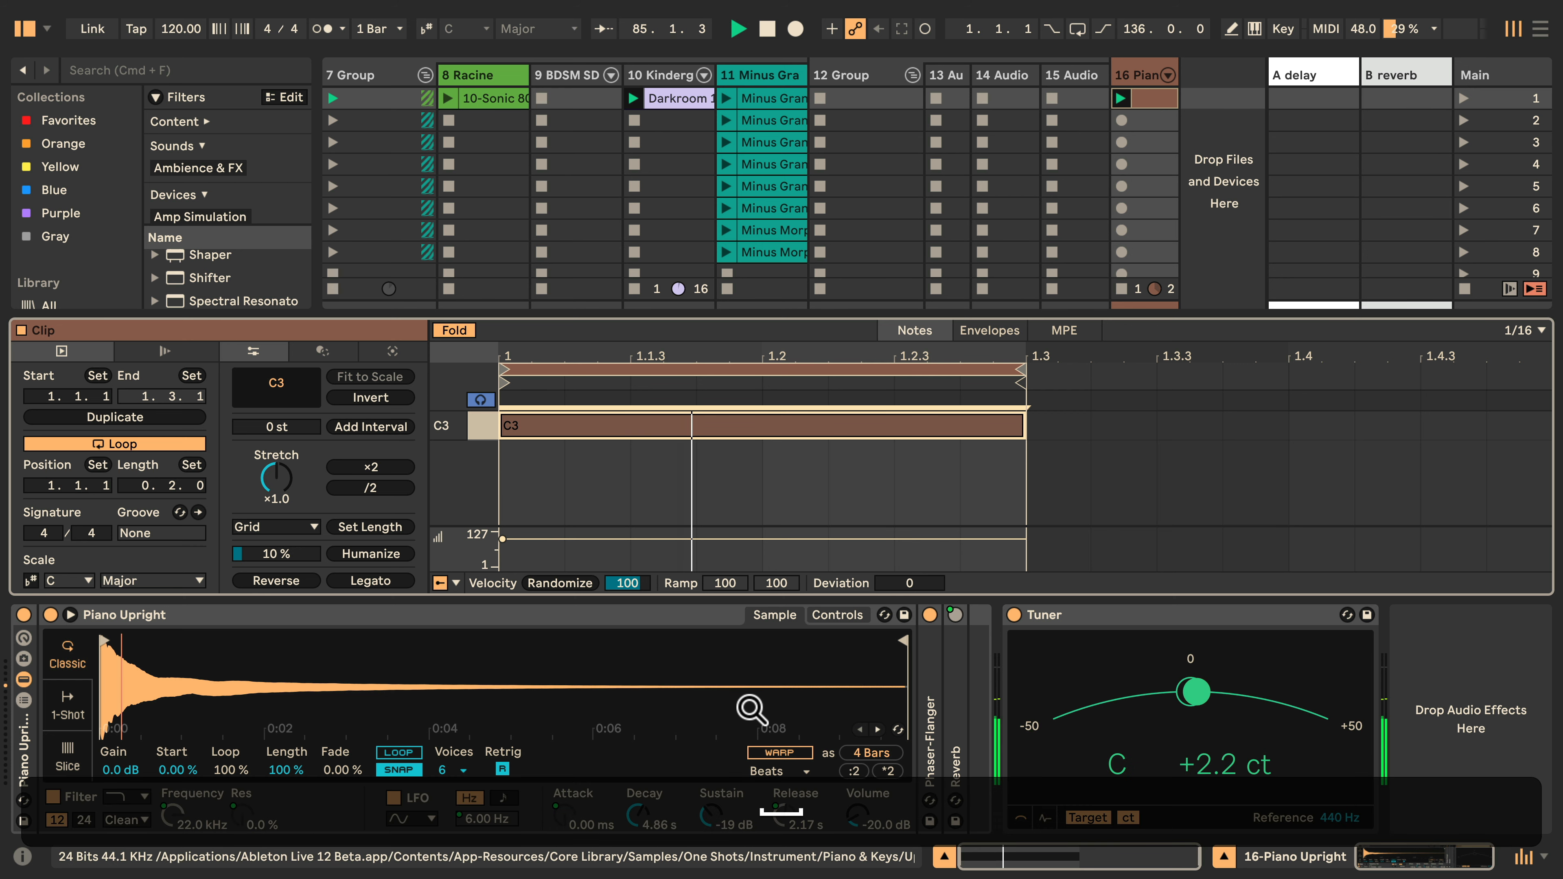
{"action": "left_click", "coordinate": [878, 730]}
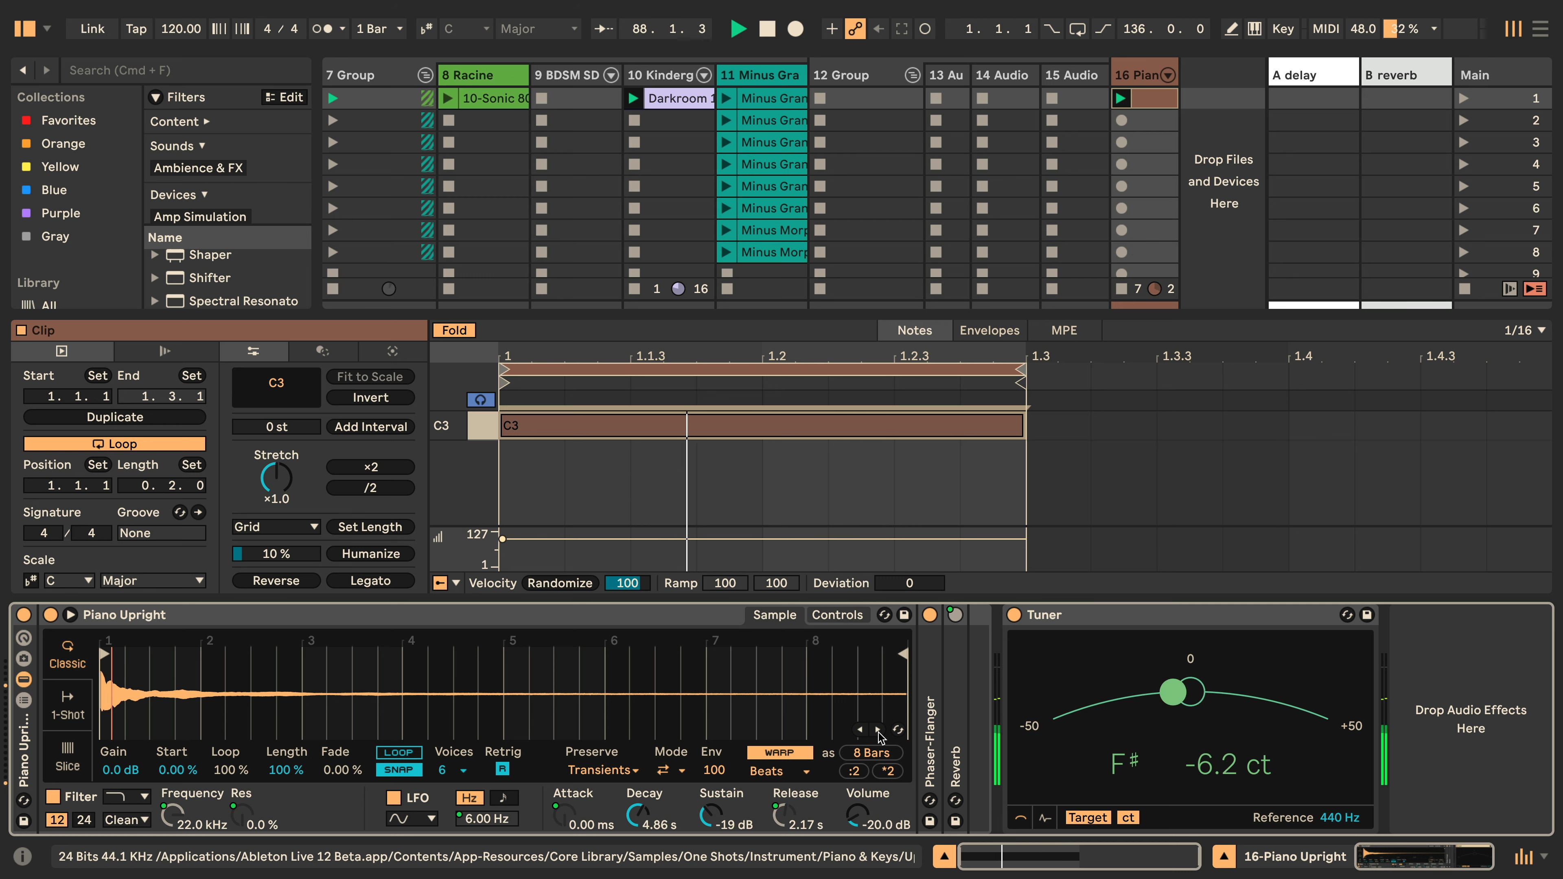
{"action": "left_click", "coordinate": [878, 731]}
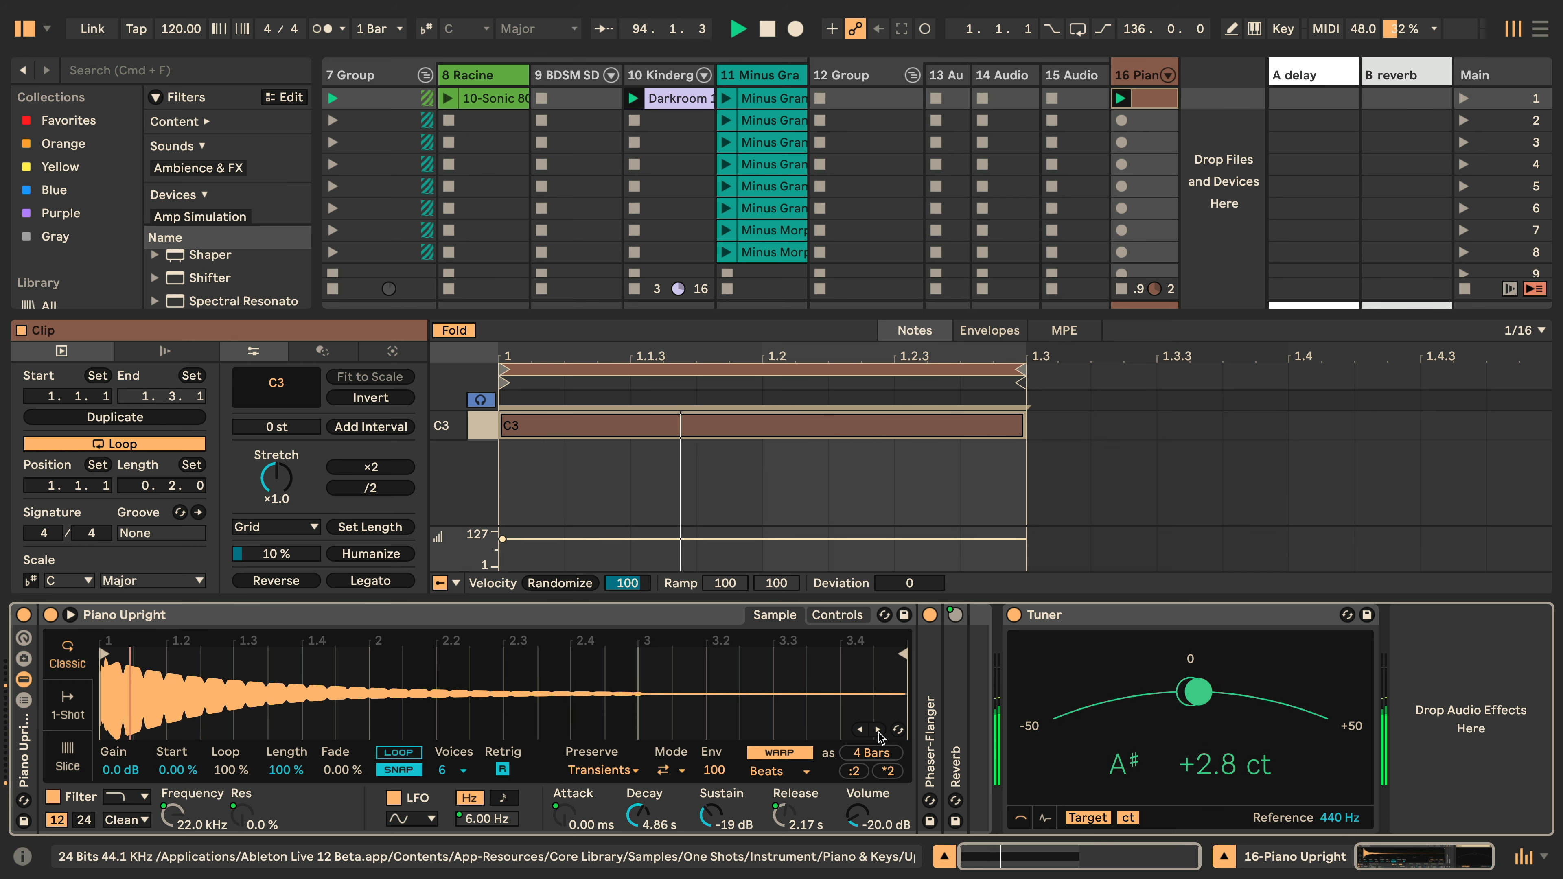
{"action": "left_click", "coordinate": [878, 731]}
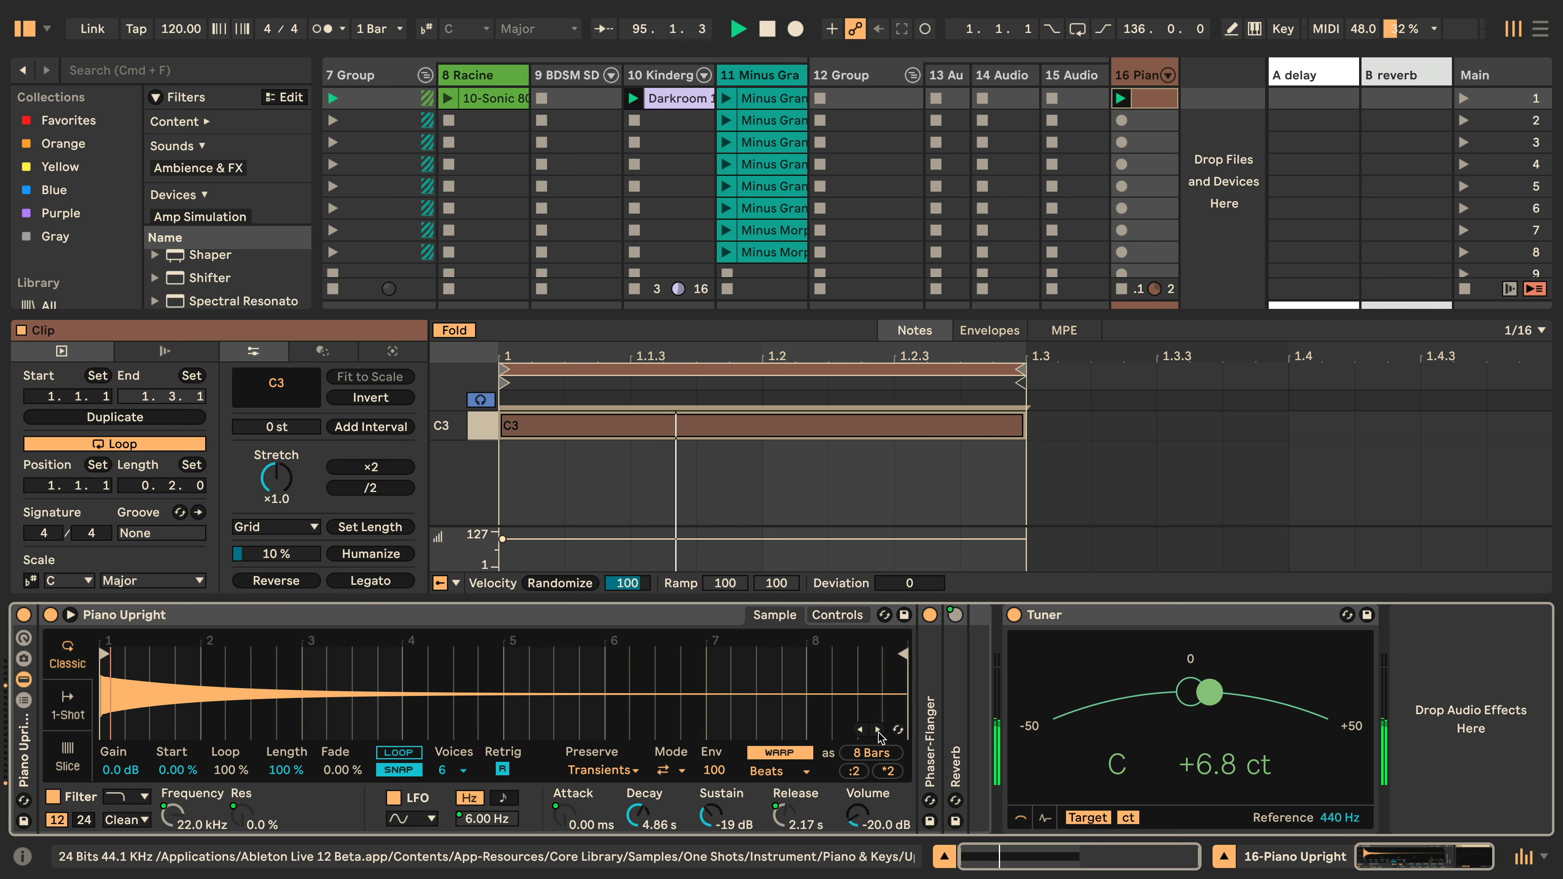
{"action": "left_click", "coordinate": [878, 731]}
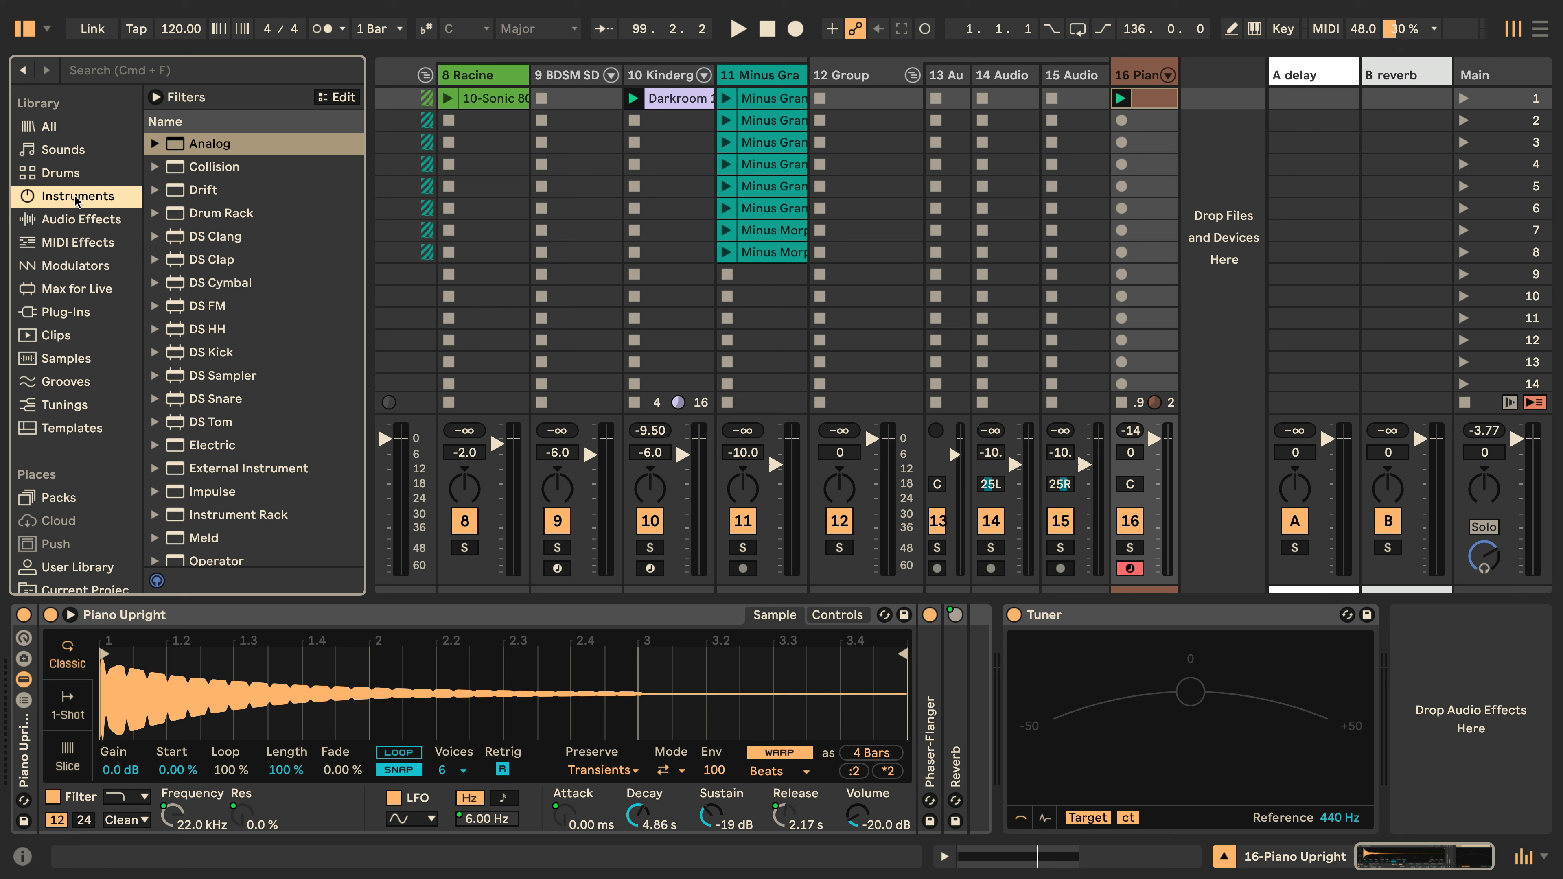
View the browser's Modulators and Tunings categories, and step back and forward through the browsing history.
{"action": "left_click", "coordinate": [79, 265]}
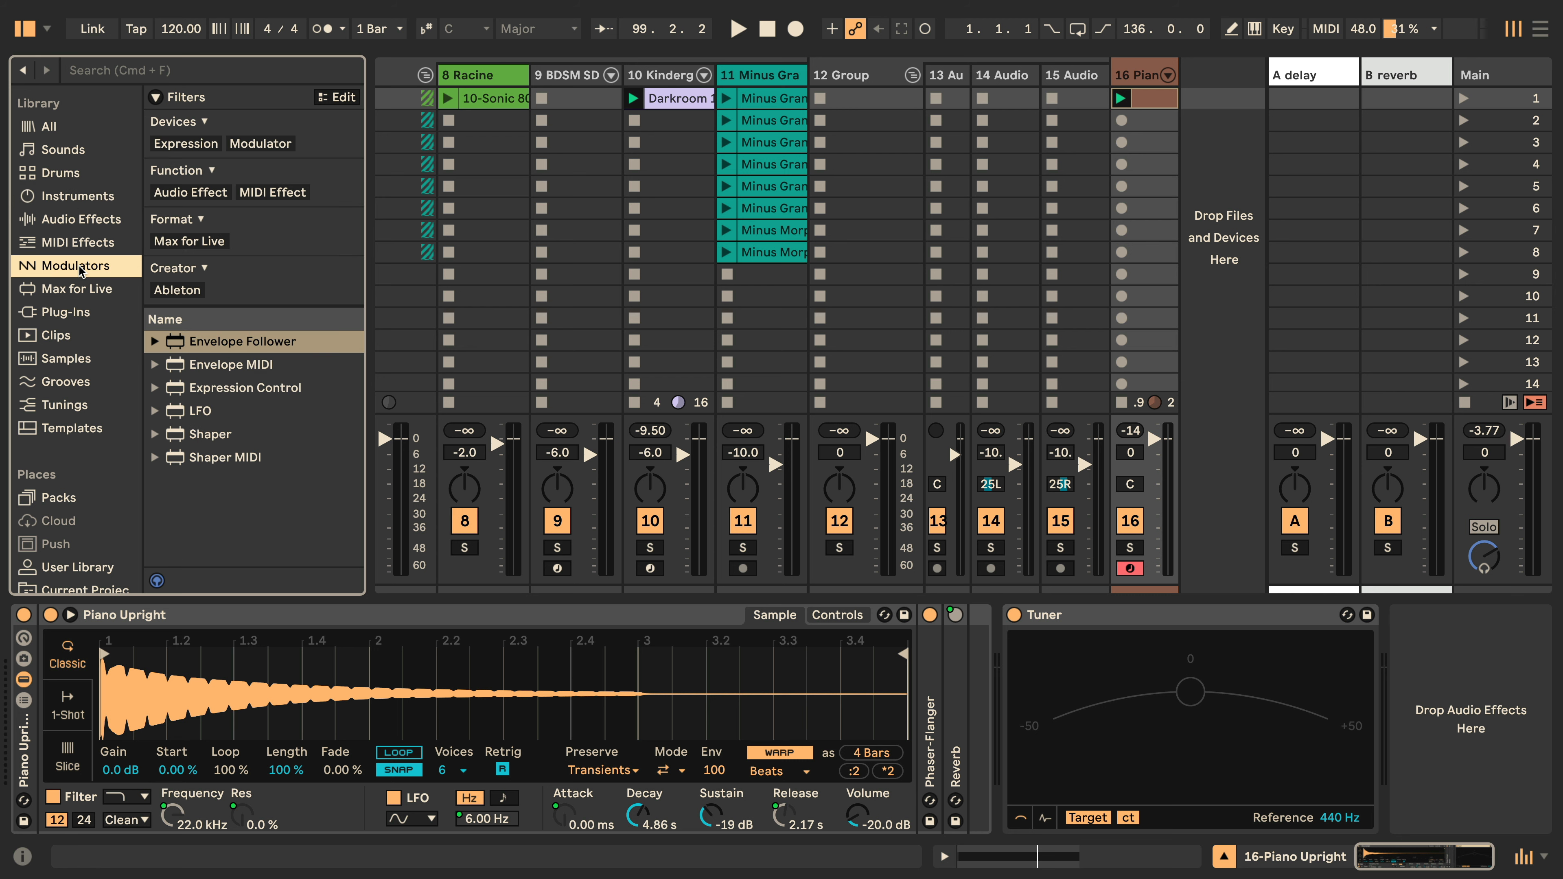
{"action": "left_click", "coordinate": [61, 405]}
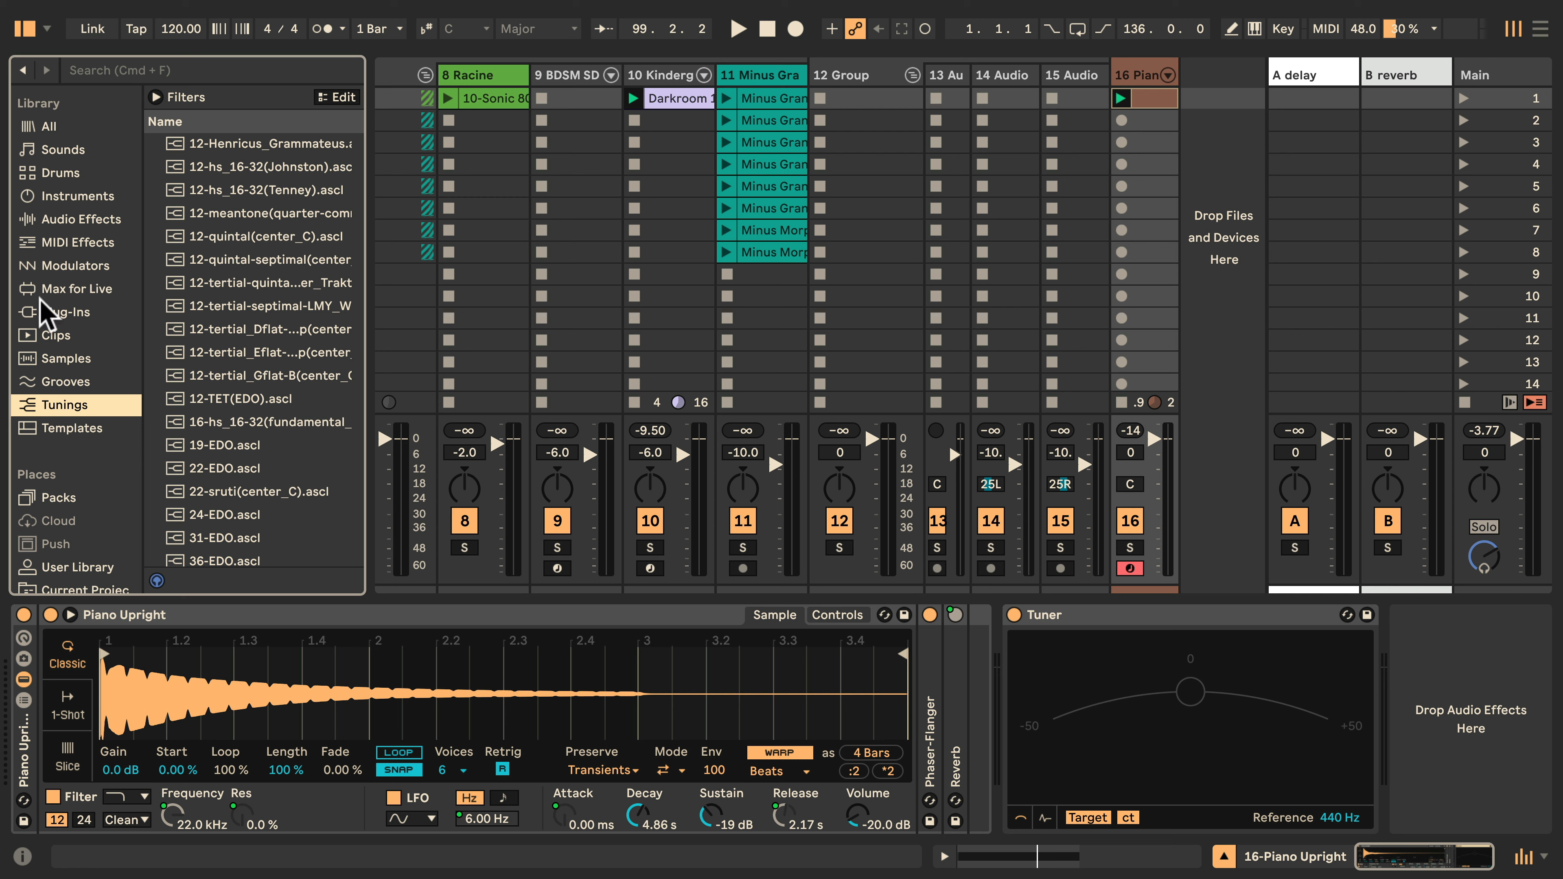
{"action": "left_click", "coordinate": [23, 71]}
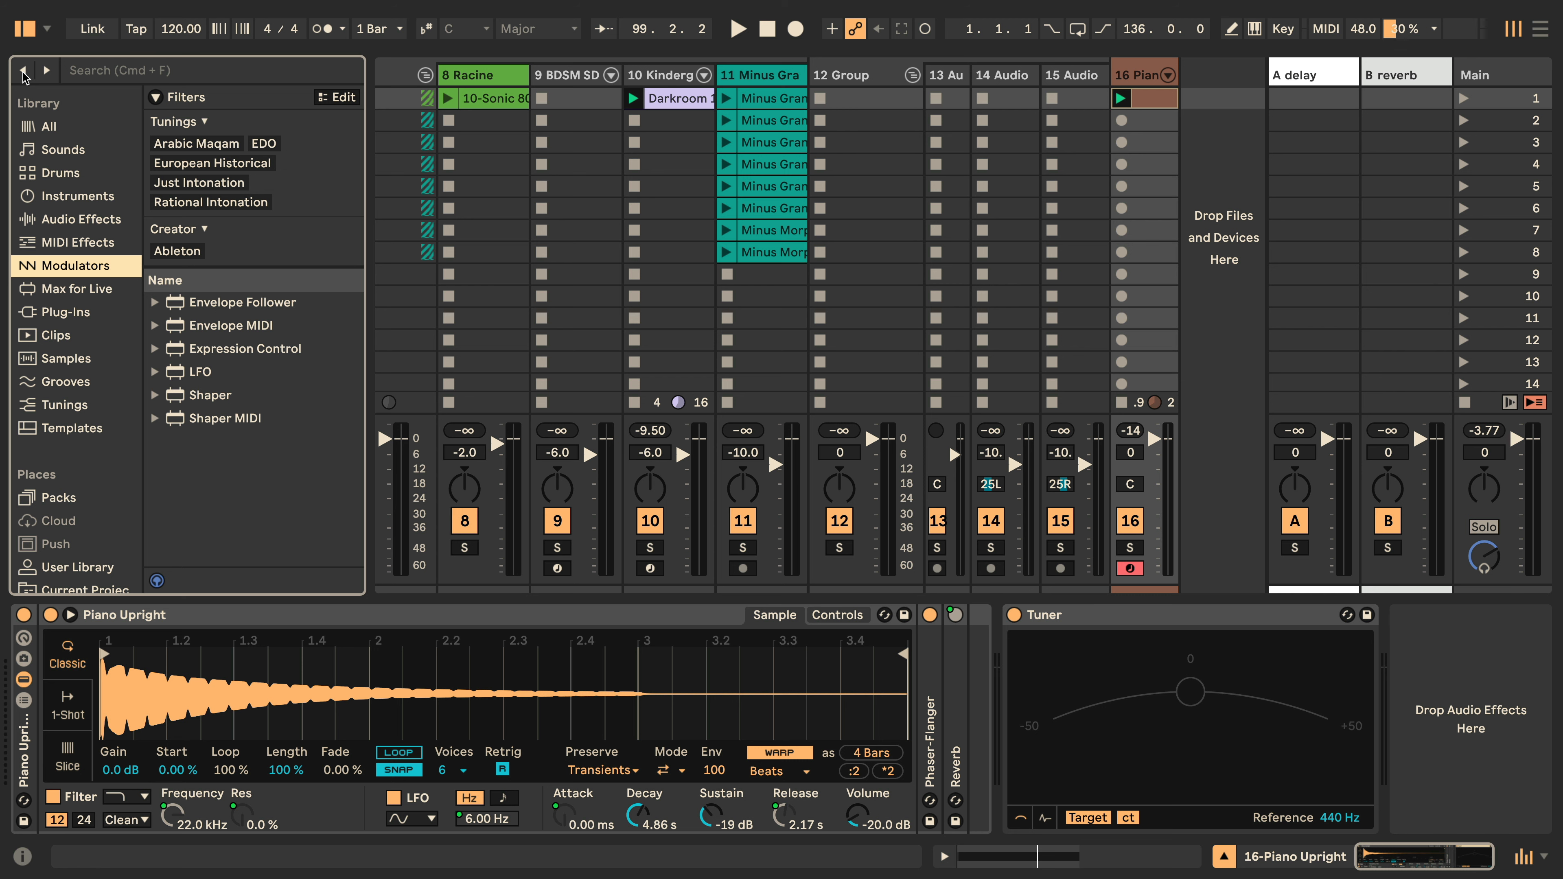
{"action": "left_click", "coordinate": [23, 72]}
{"action": "left_click", "coordinate": [22, 73]}
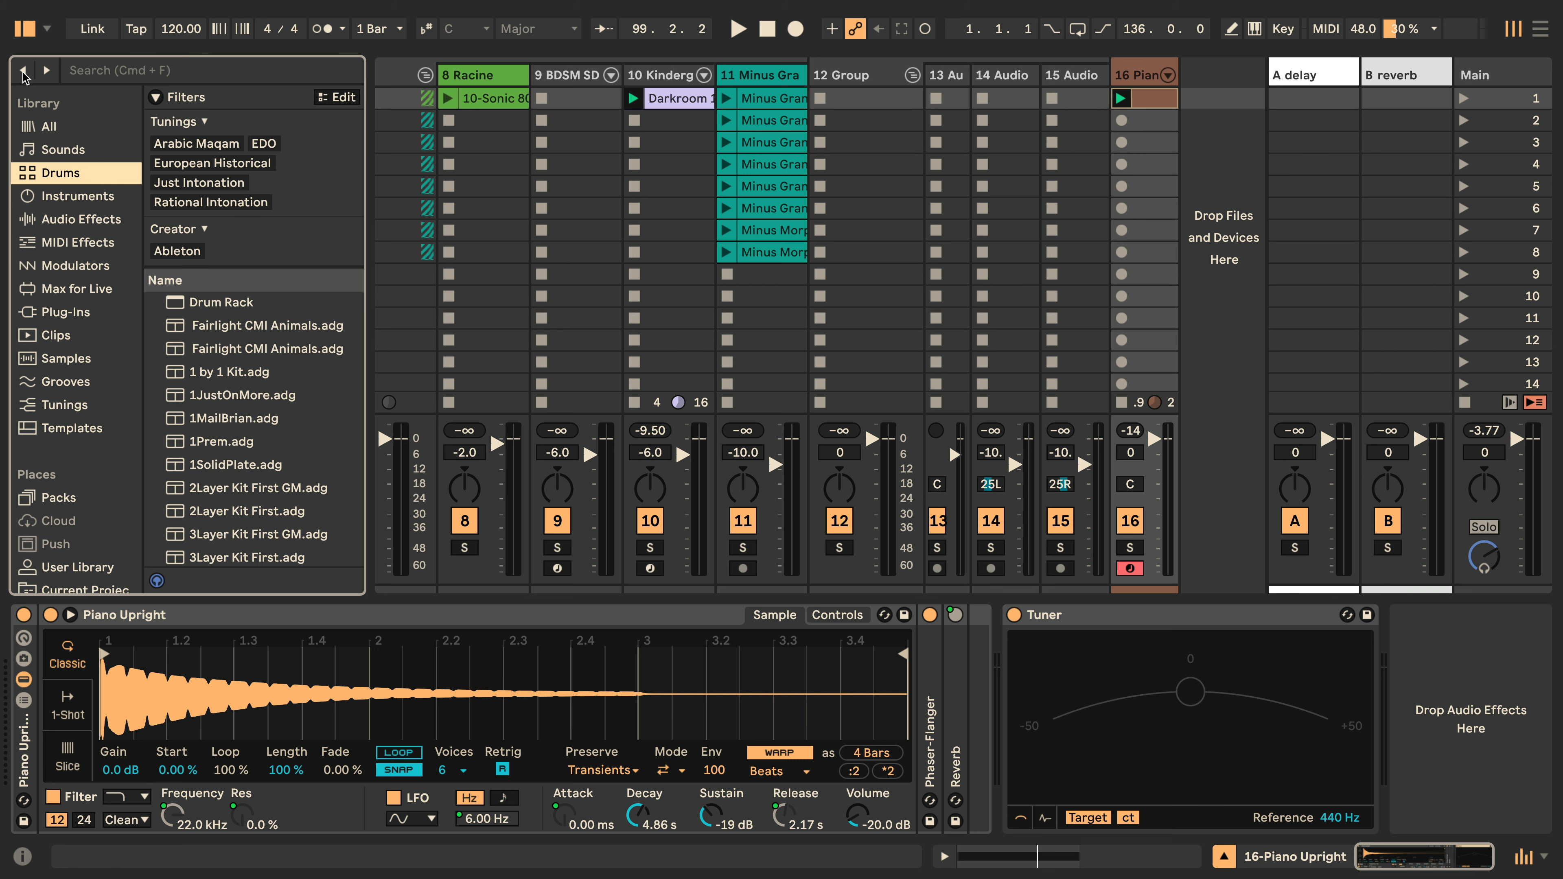
{"action": "left_click", "coordinate": [45, 71]}
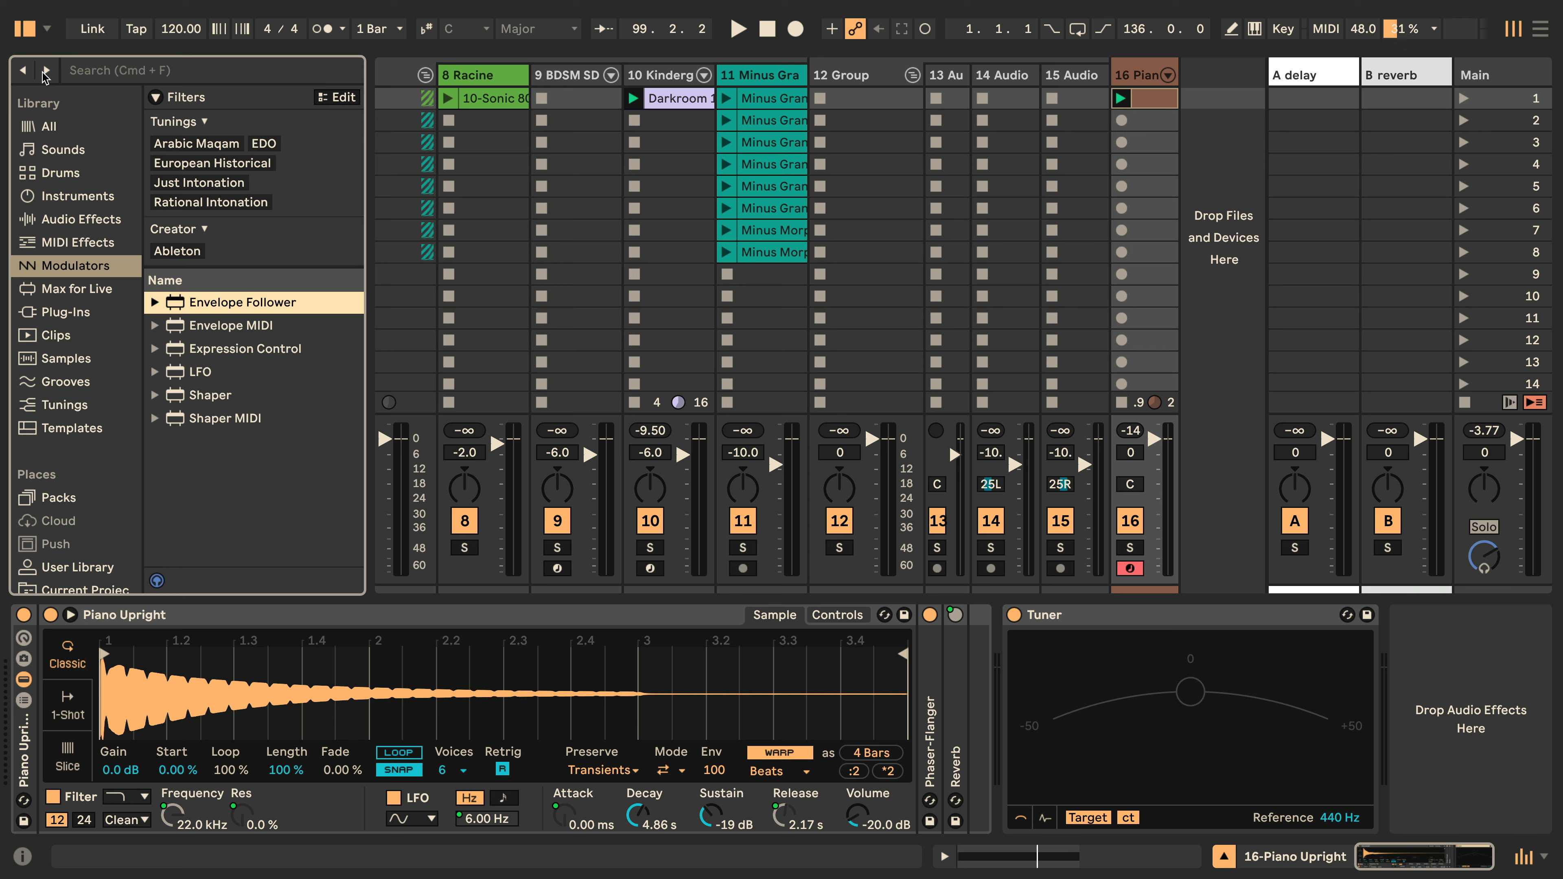
Collapse and re-expand the browser filters, and look through all tag groups in the tag editor for Envelope Follower.
{"action": "left_click", "coordinate": [157, 97]}
{"action": "left_click", "coordinate": [156, 97]}
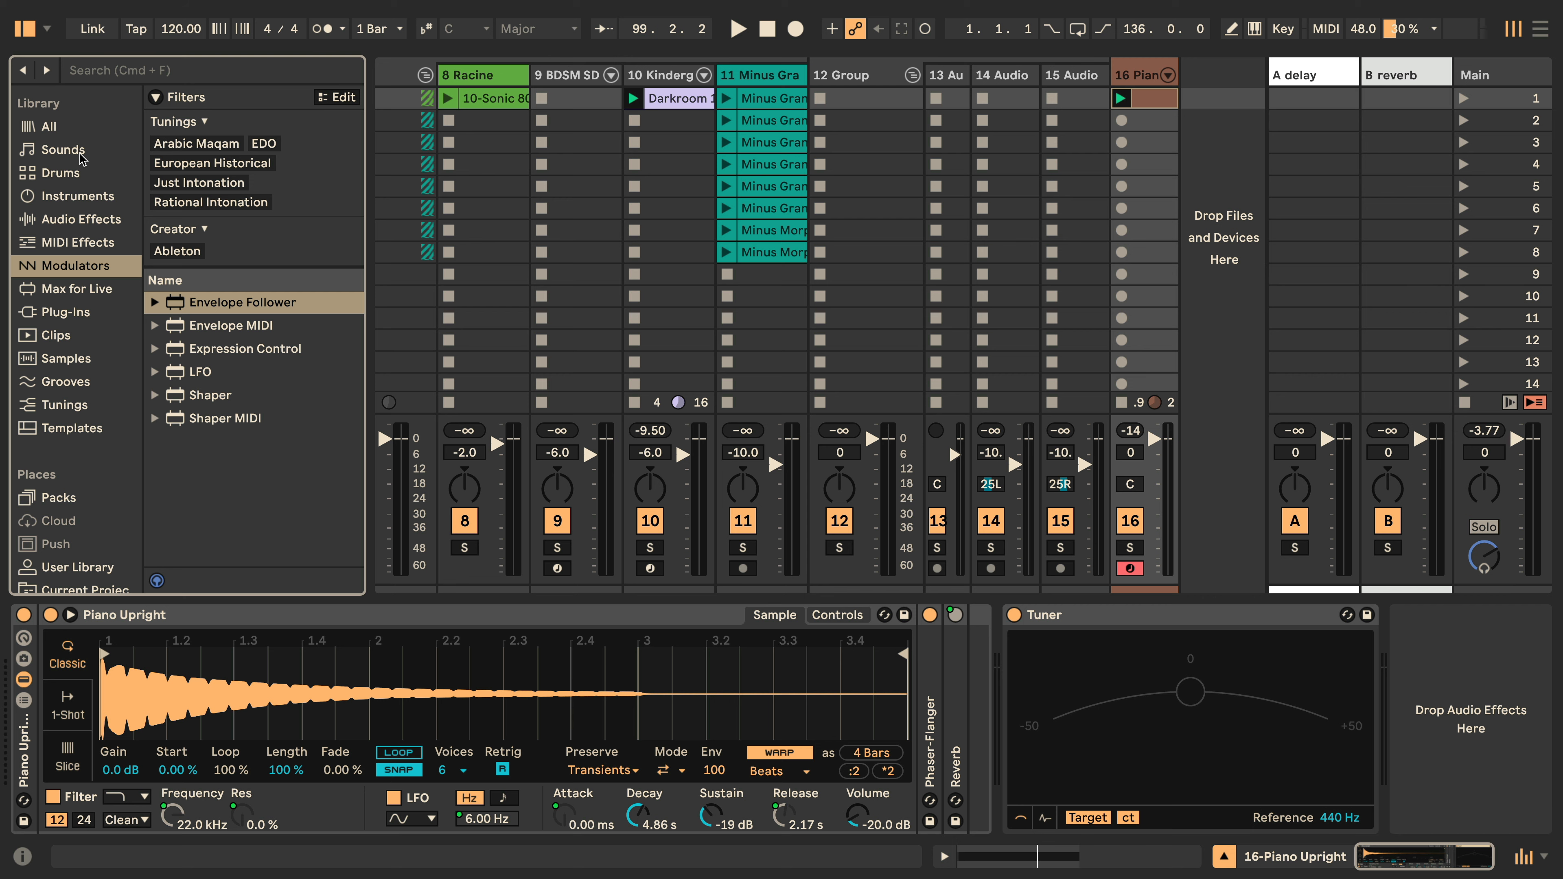
{"action": "left_click", "coordinate": [337, 98]}
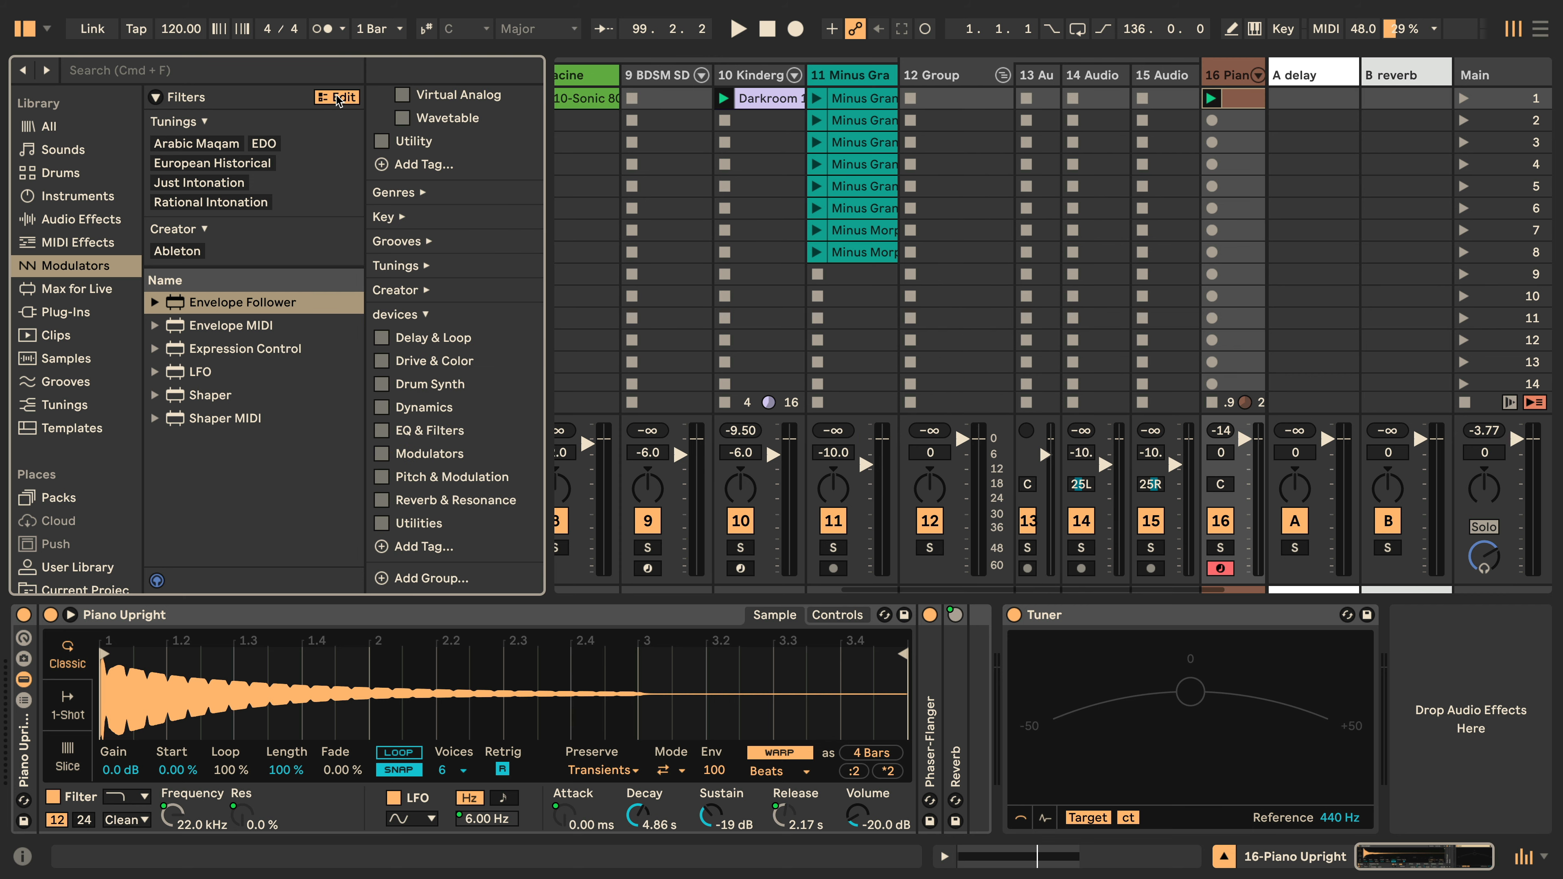
{"action": "scroll", "coordinate": [434, 180], "scroll_direction": "up", "scroll_amount": 15}
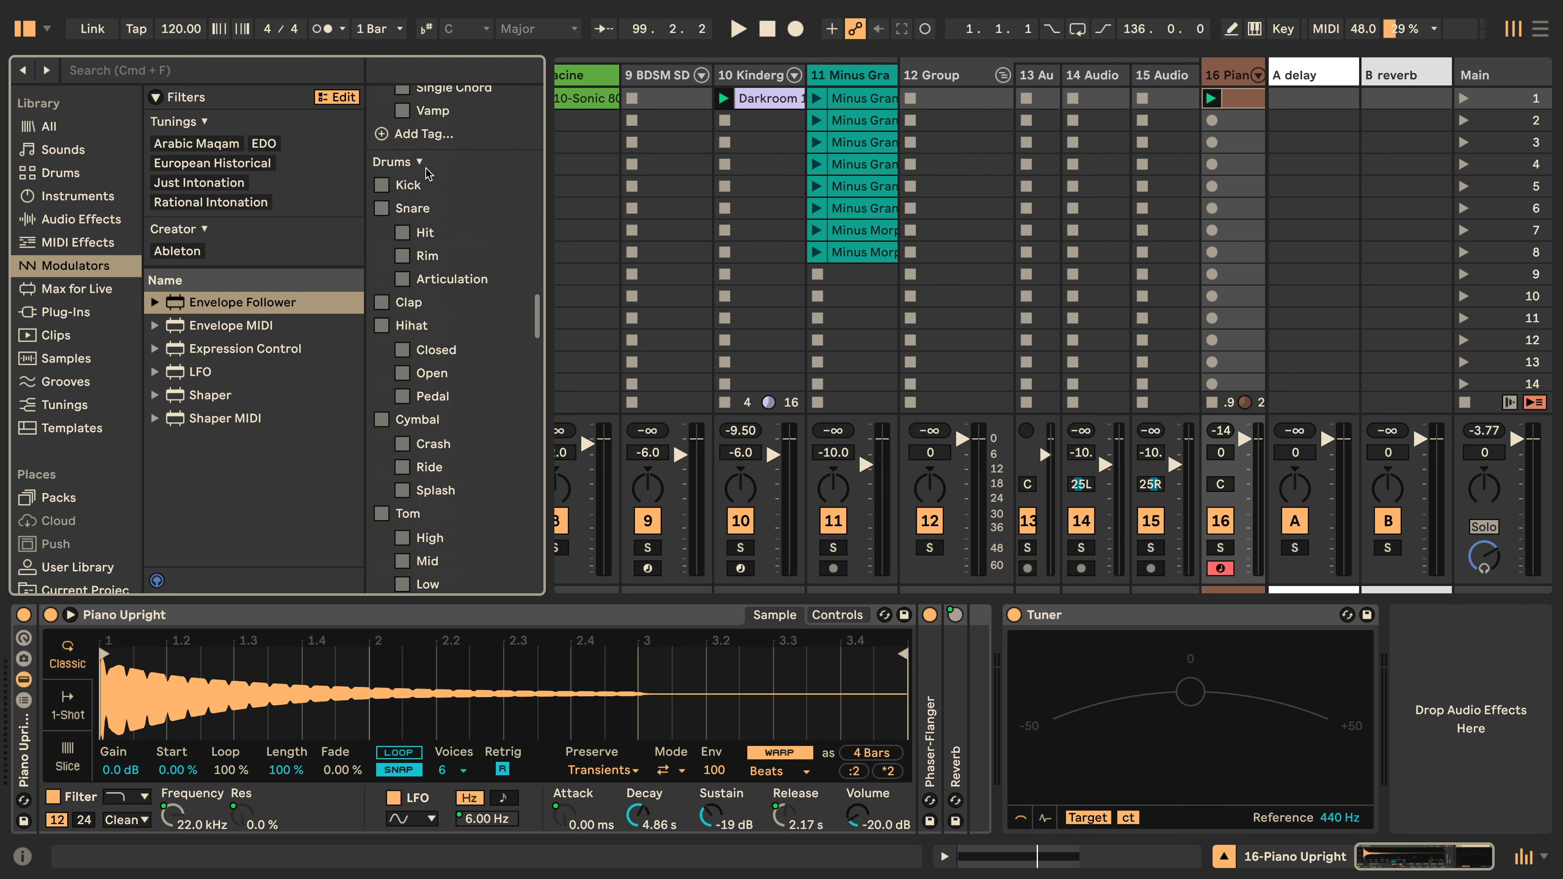
{"action": "scroll", "coordinate": [429, 173], "scroll_direction": "down", "scroll_amount": 5}
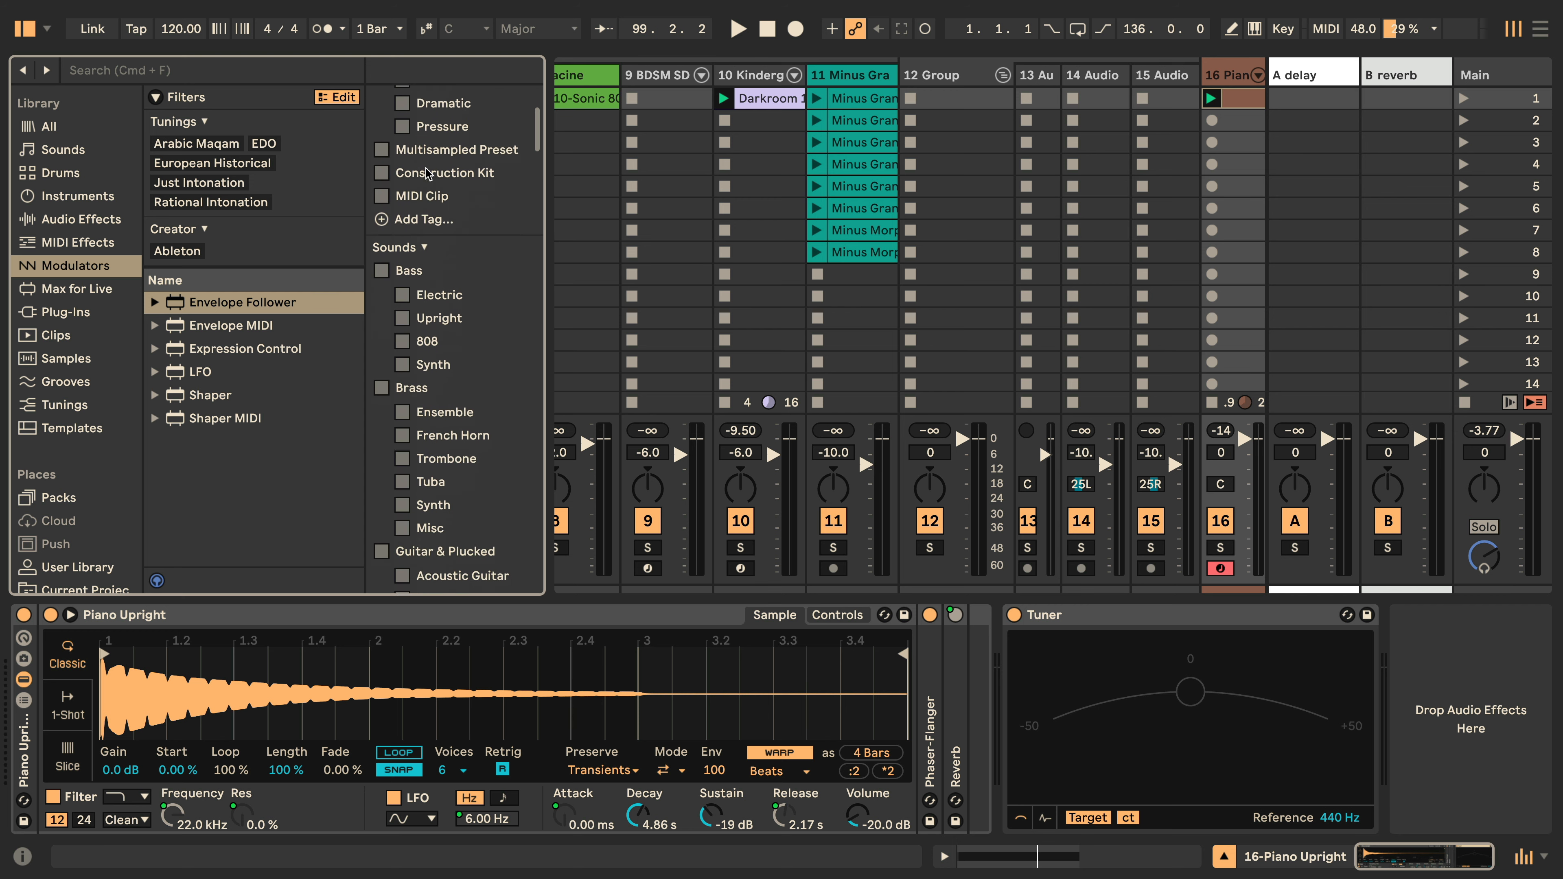
{"action": "scroll", "coordinate": [429, 173], "scroll_direction": "down", "scroll_amount": 15}
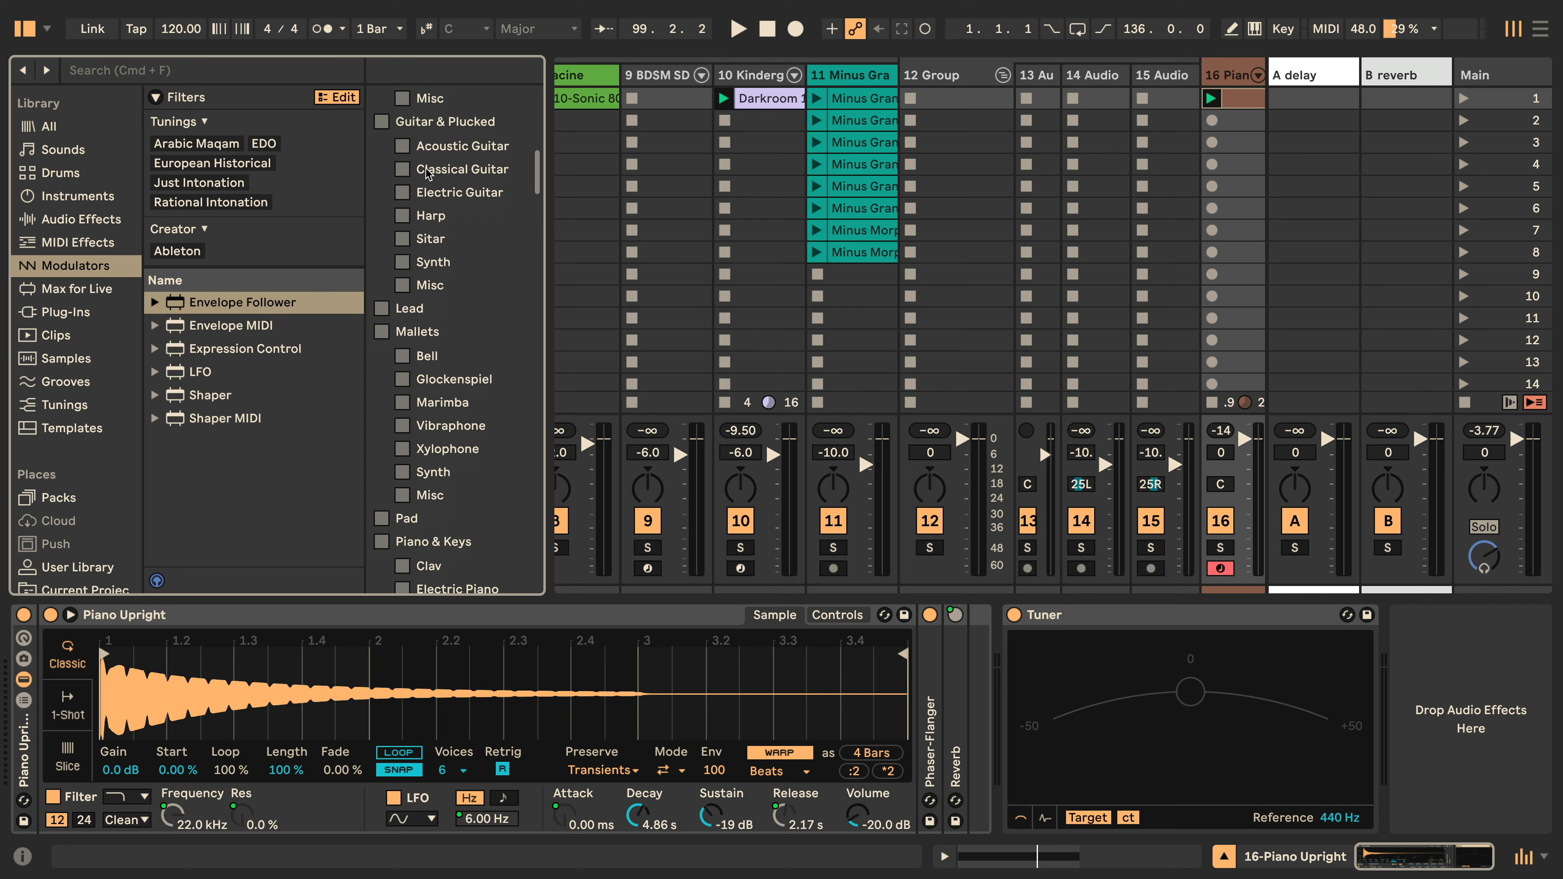
{"action": "scroll", "coordinate": [429, 172], "scroll_direction": "down", "scroll_amount": 20}
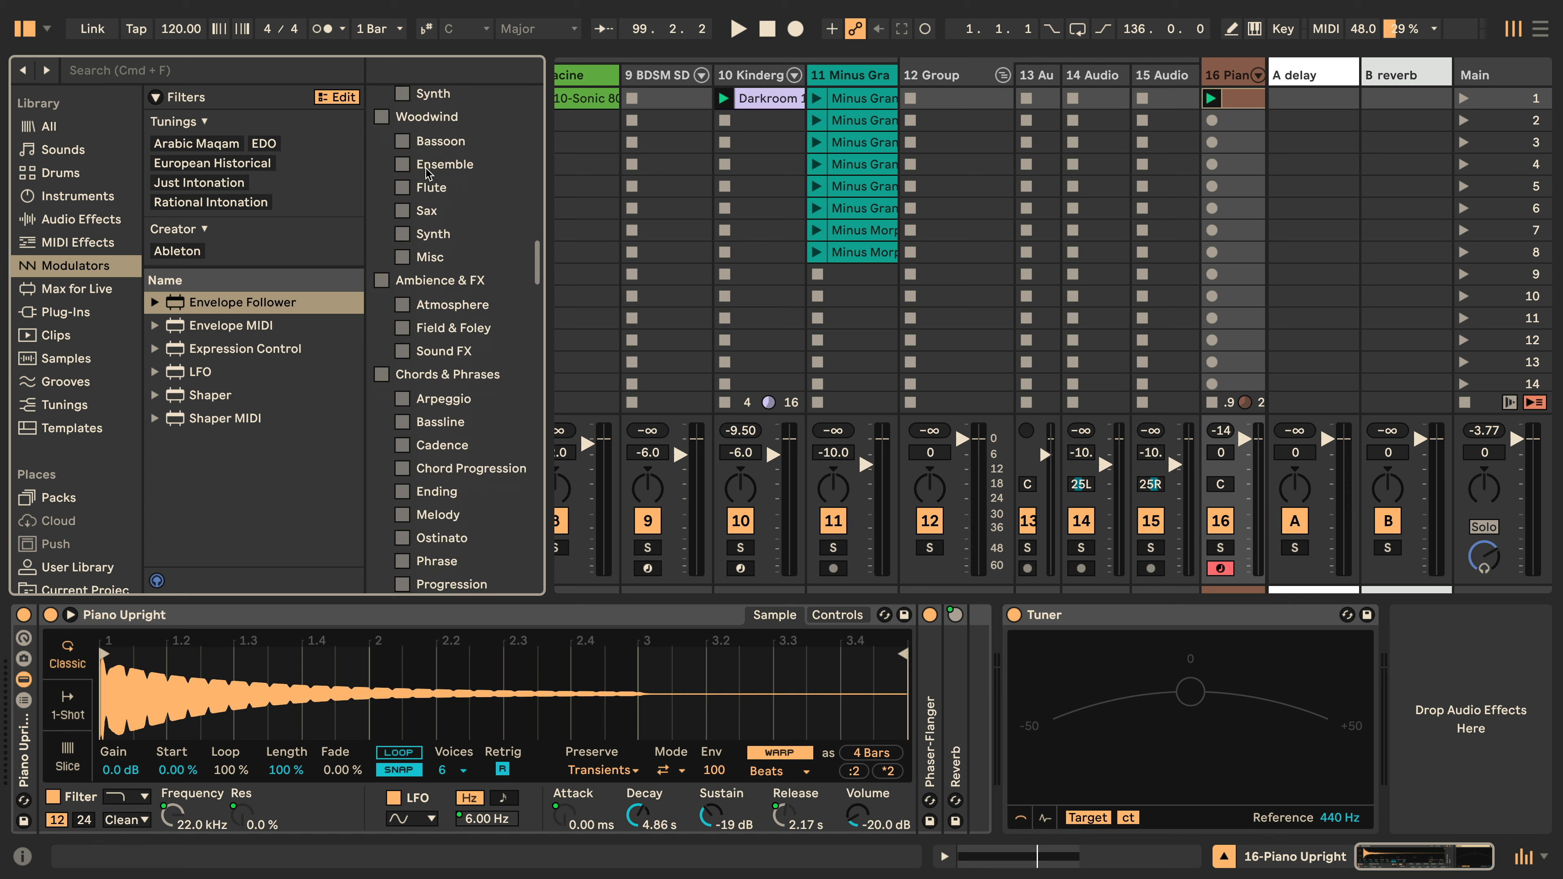
{"action": "scroll", "coordinate": [429, 173], "scroll_direction": "down", "scroll_amount": 9}
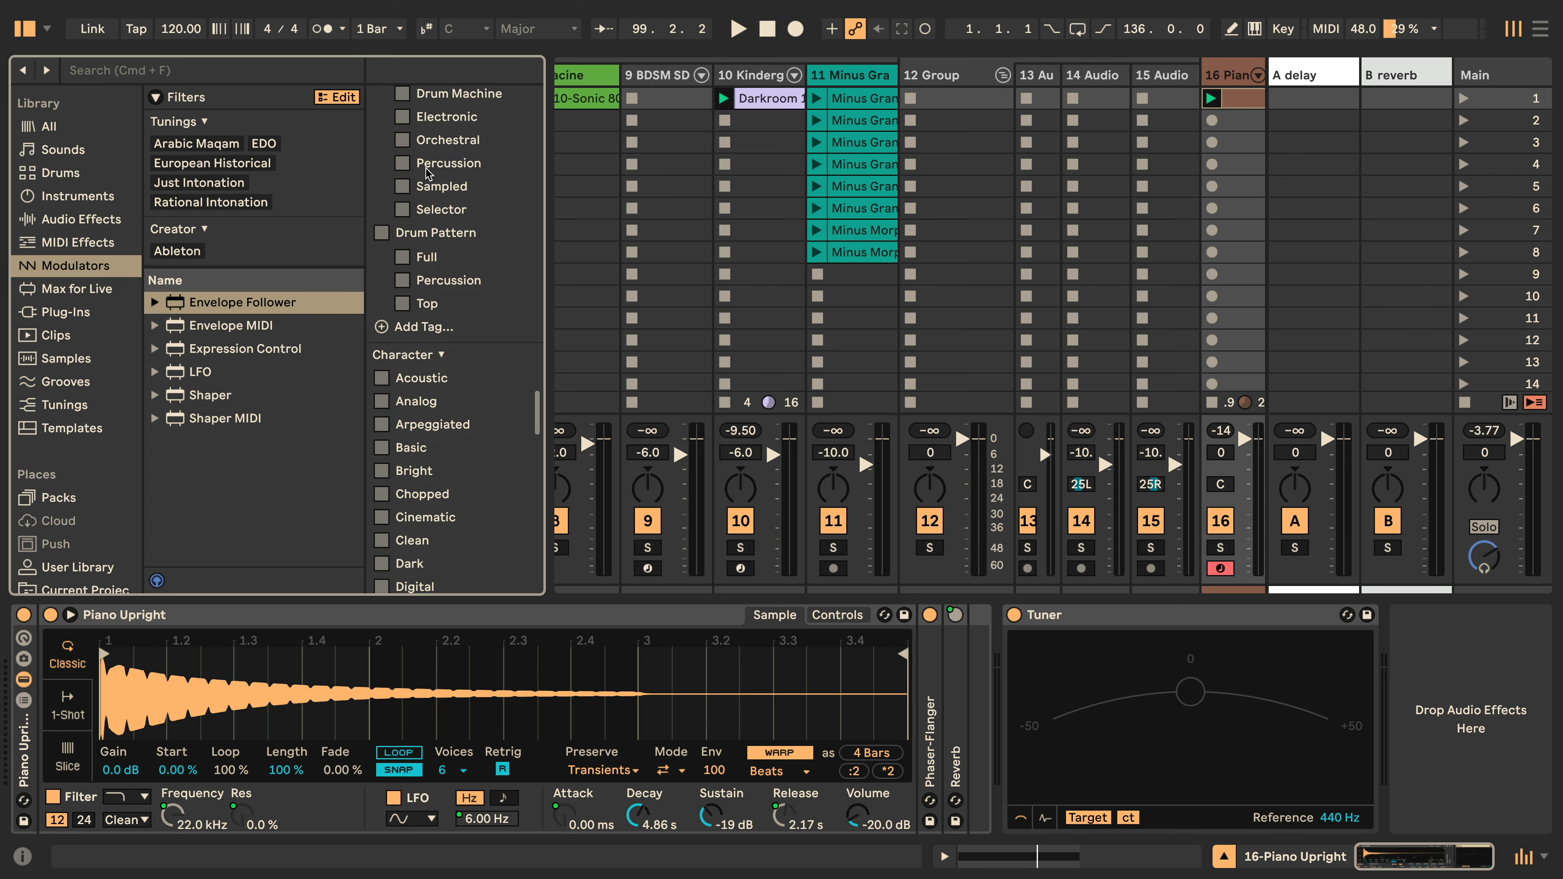
{"action": "scroll", "coordinate": [429, 172], "scroll_direction": "down", "scroll_amount": 15}
{"action": "scroll", "coordinate": [429, 172], "scroll_direction": "down", "scroll_amount": 8}
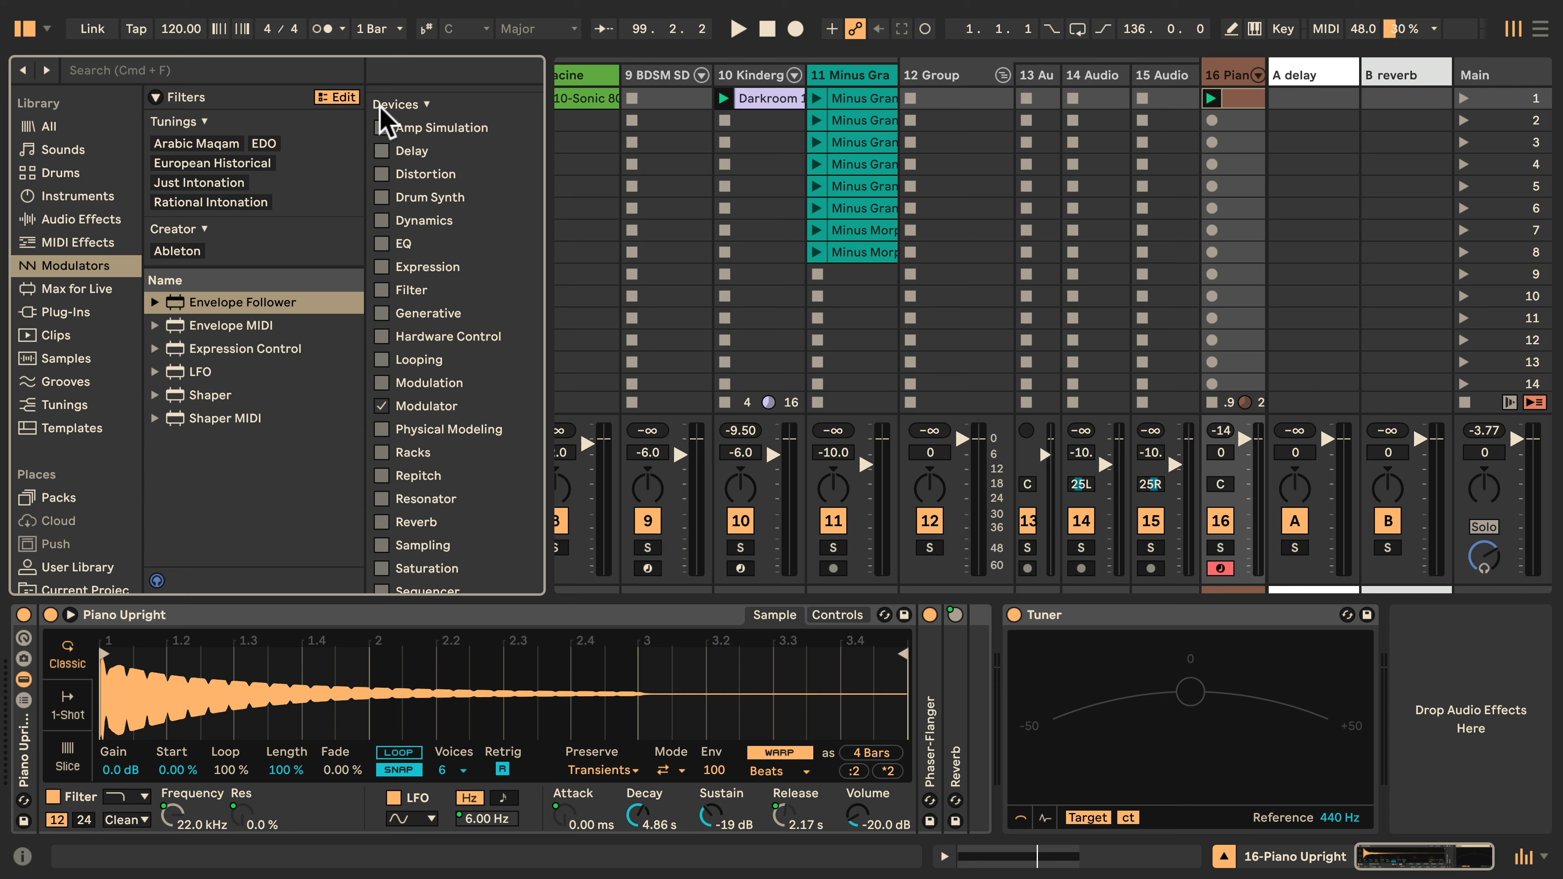
{"action": "scroll", "coordinate": [409, 142], "scroll_direction": "down", "scroll_amount": 13}
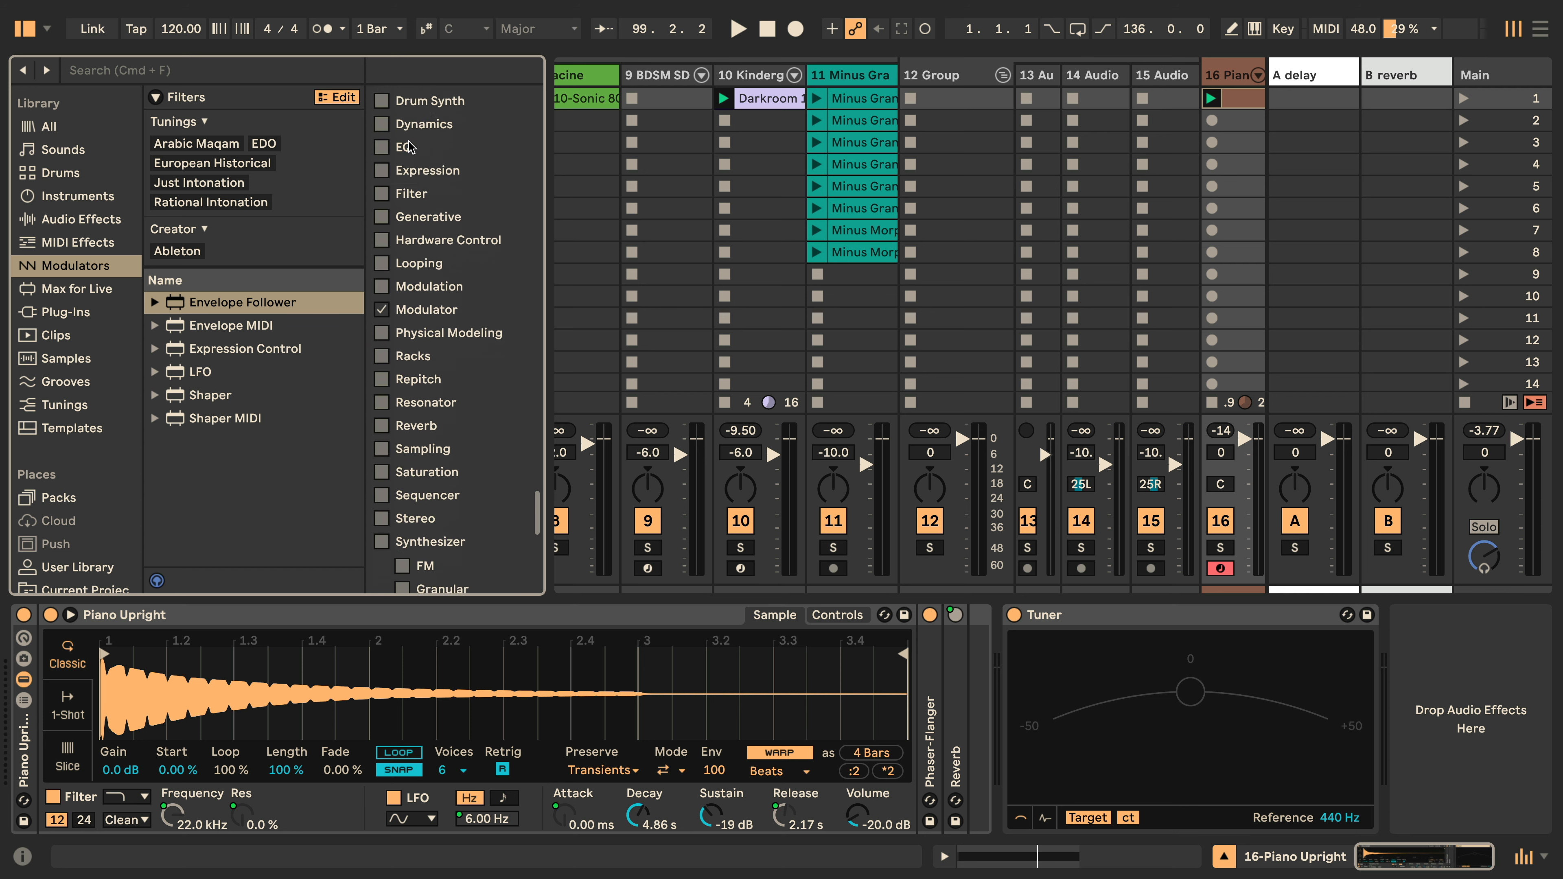
{"action": "scroll", "coordinate": [409, 146], "scroll_direction": "down", "scroll_amount": 7}
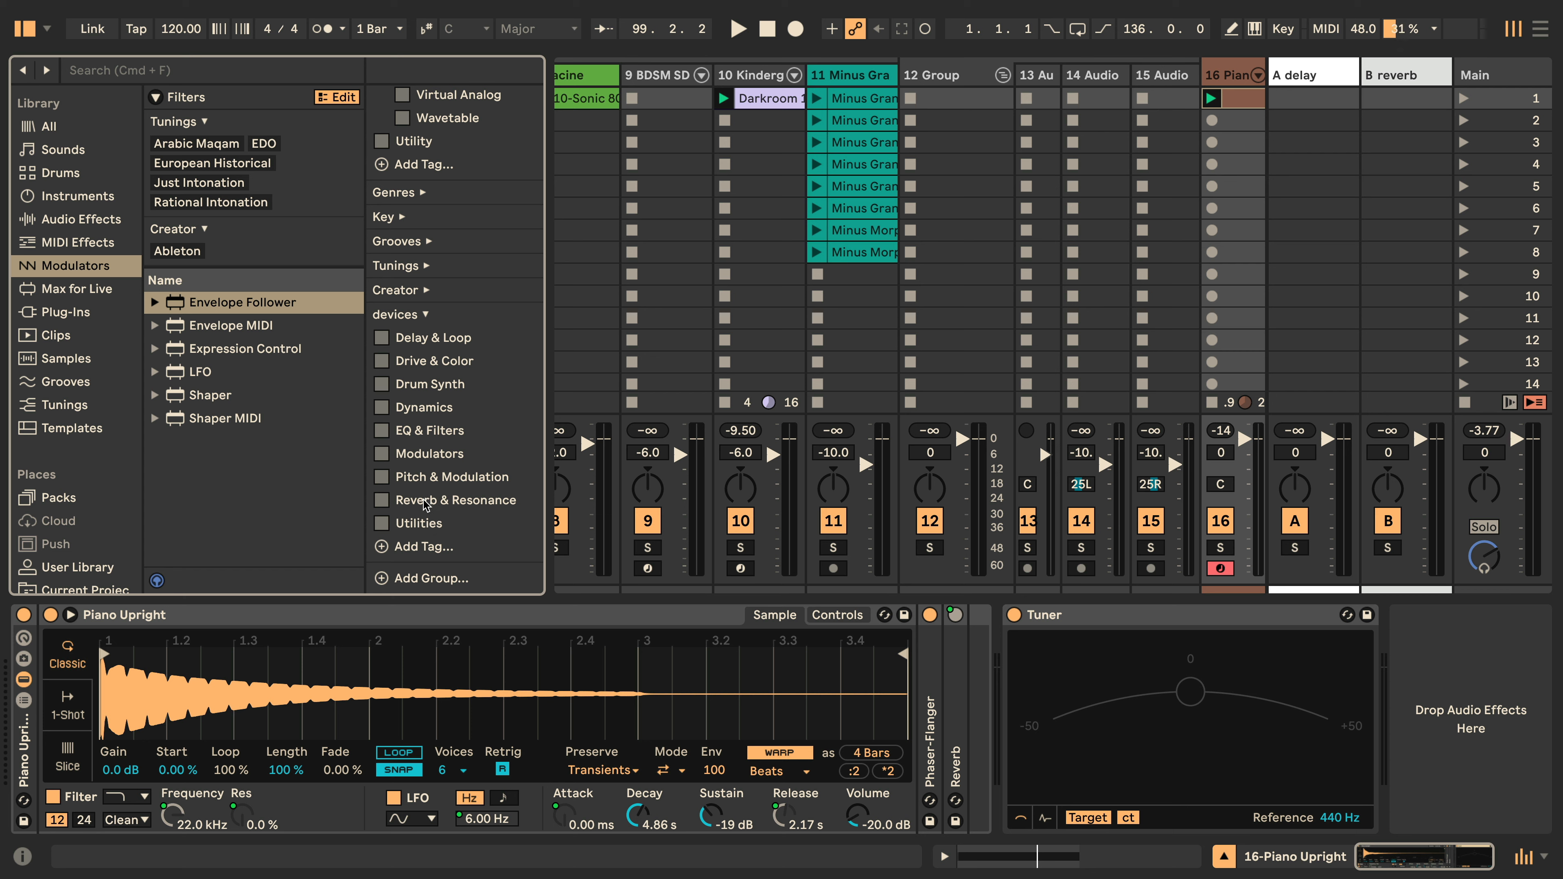
{"action": "scroll", "coordinate": [425, 503], "scroll_direction": "down", "scroll_amount": 15}
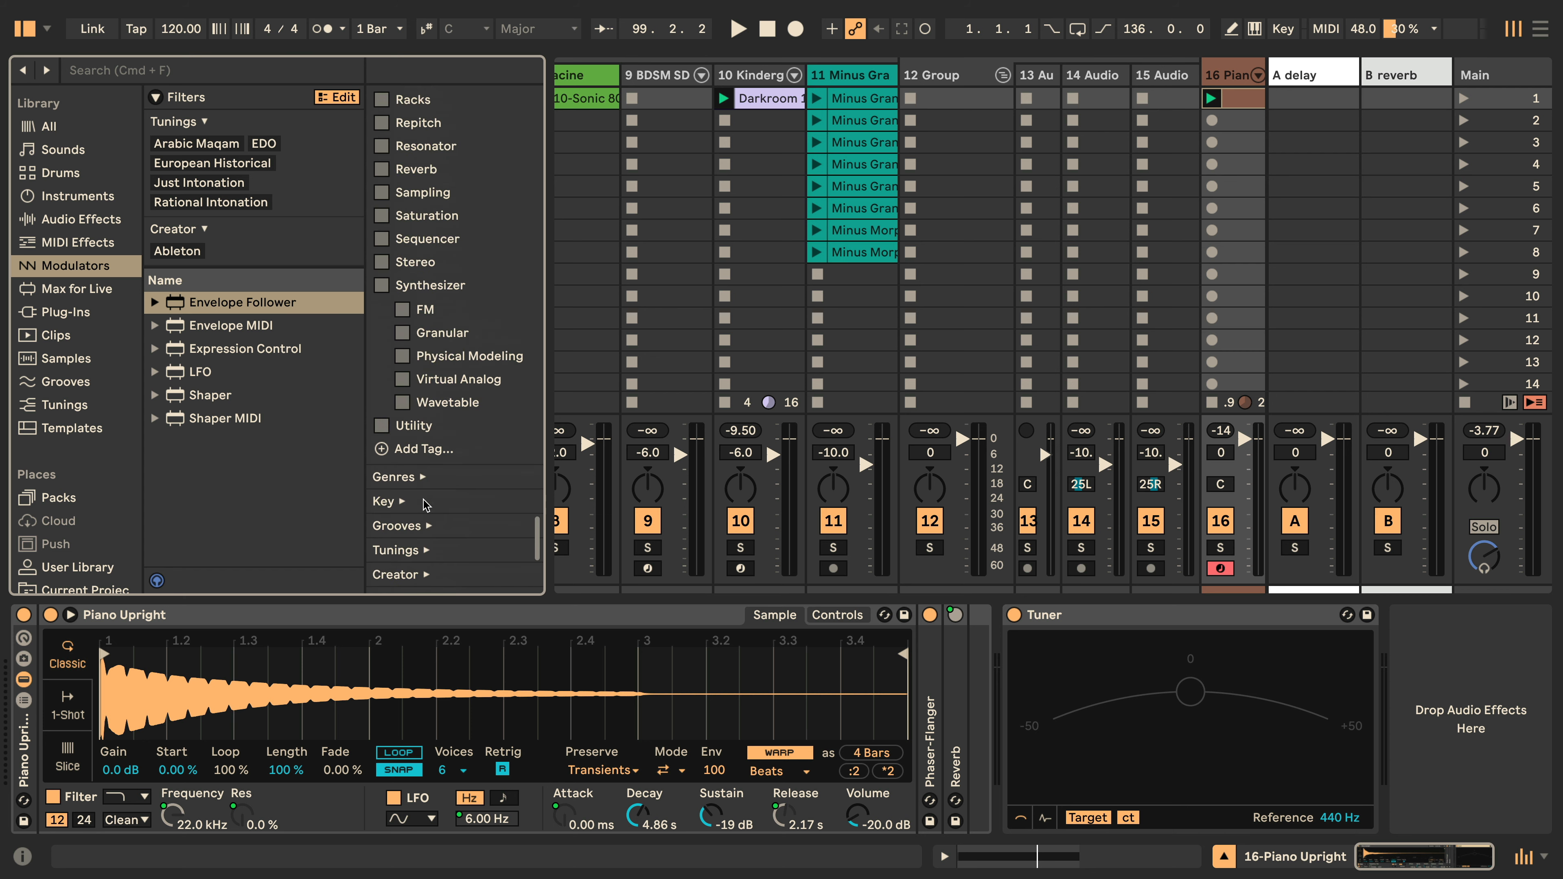
{"action": "scroll", "coordinate": [424, 503], "scroll_direction": "down", "scroll_amount": 20}
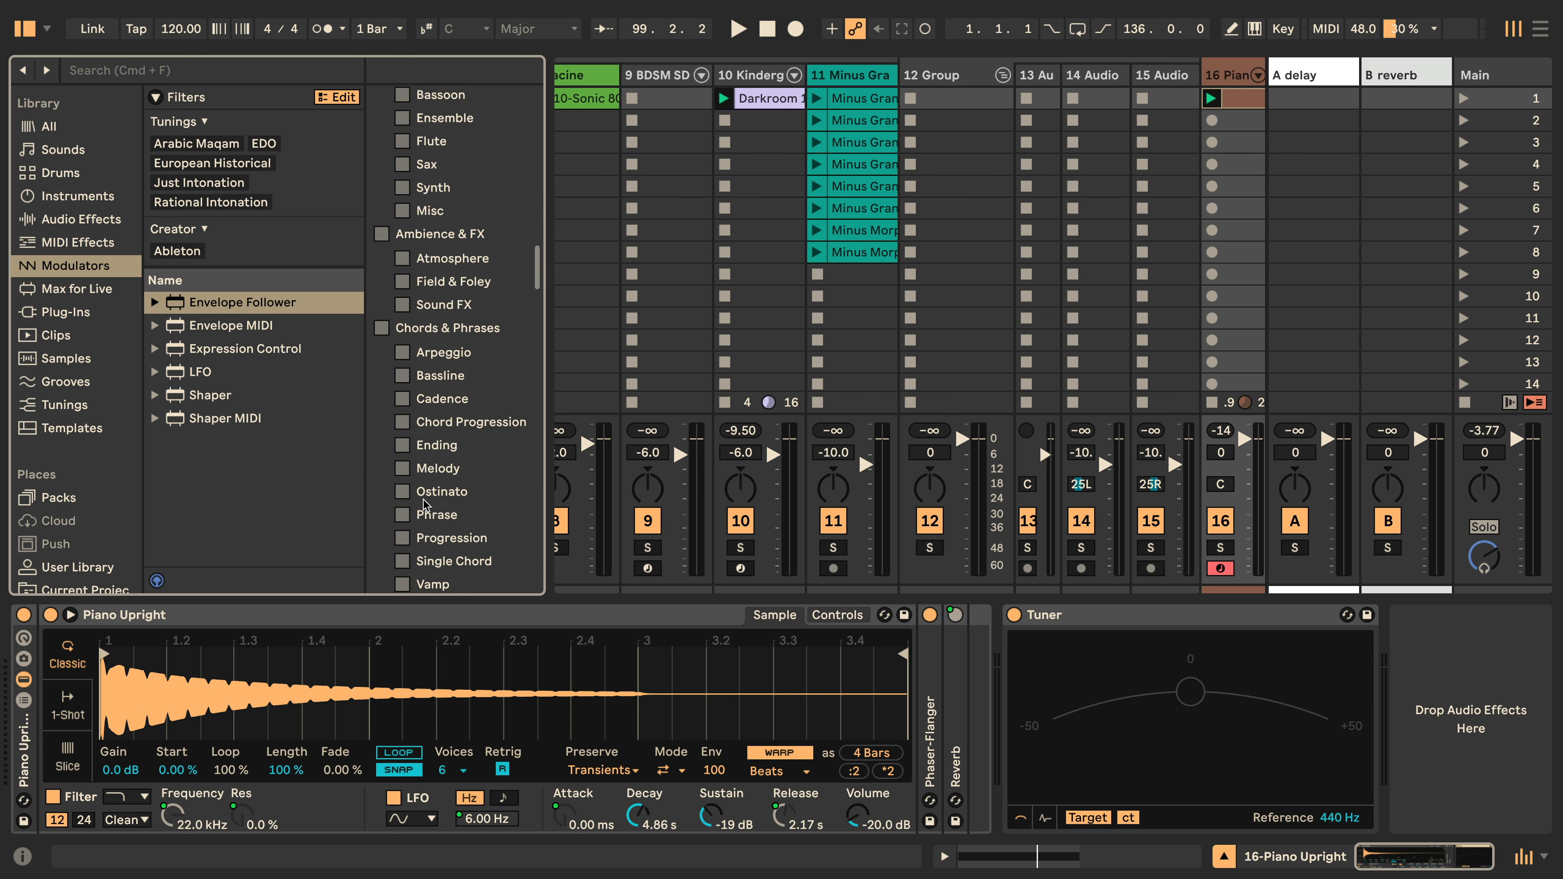
{"action": "scroll", "coordinate": [425, 503], "scroll_direction": "up", "scroll_amount": 20}
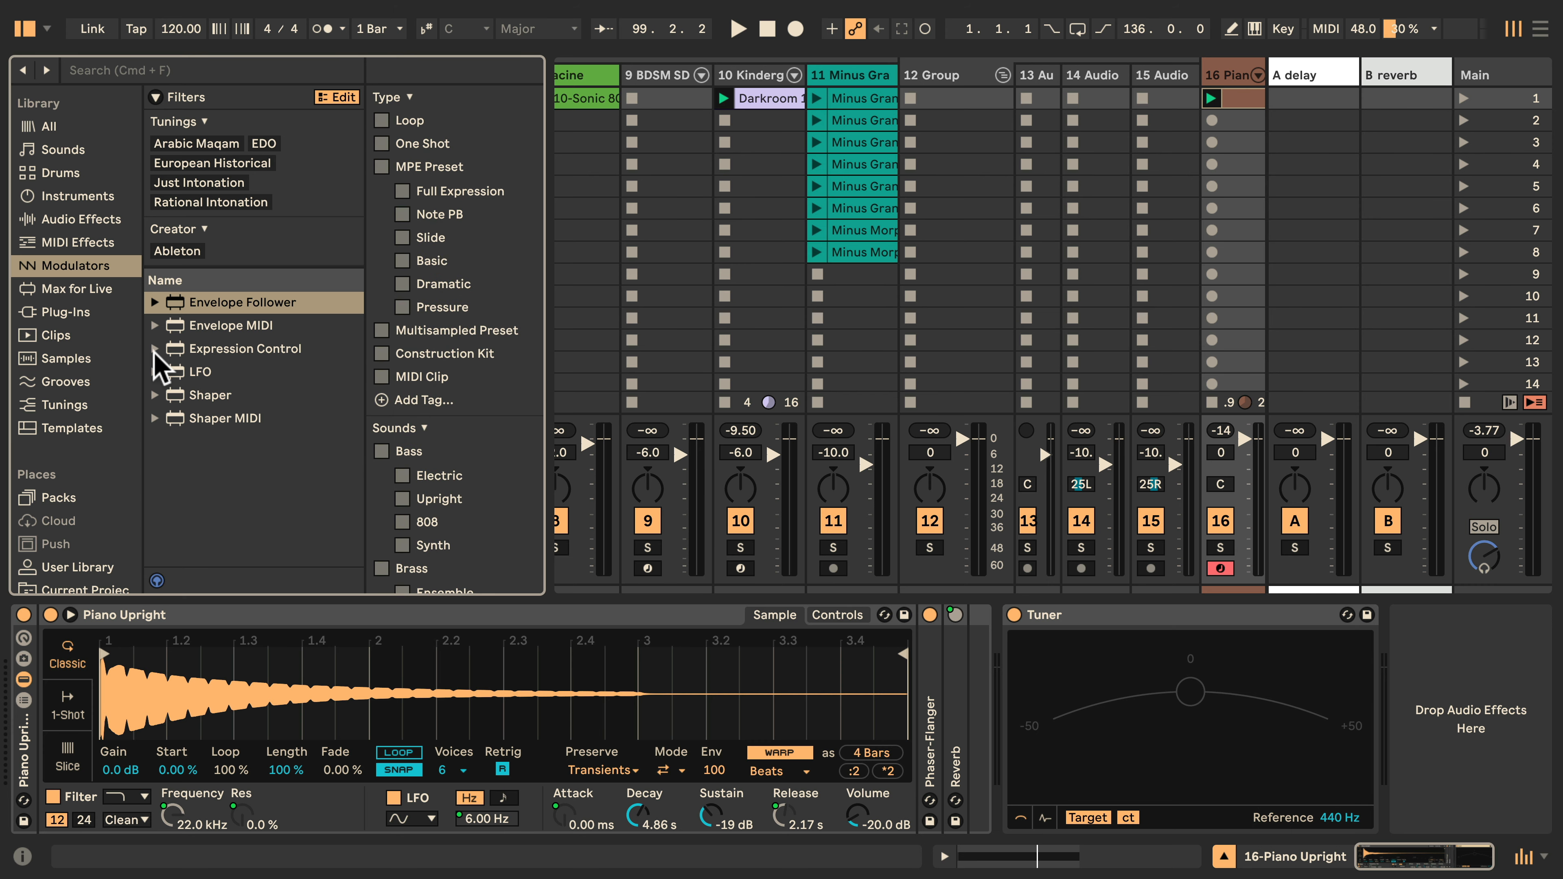
Look through the presets in the browser's Sounds category.
{"action": "left_click", "coordinate": [62, 153]}
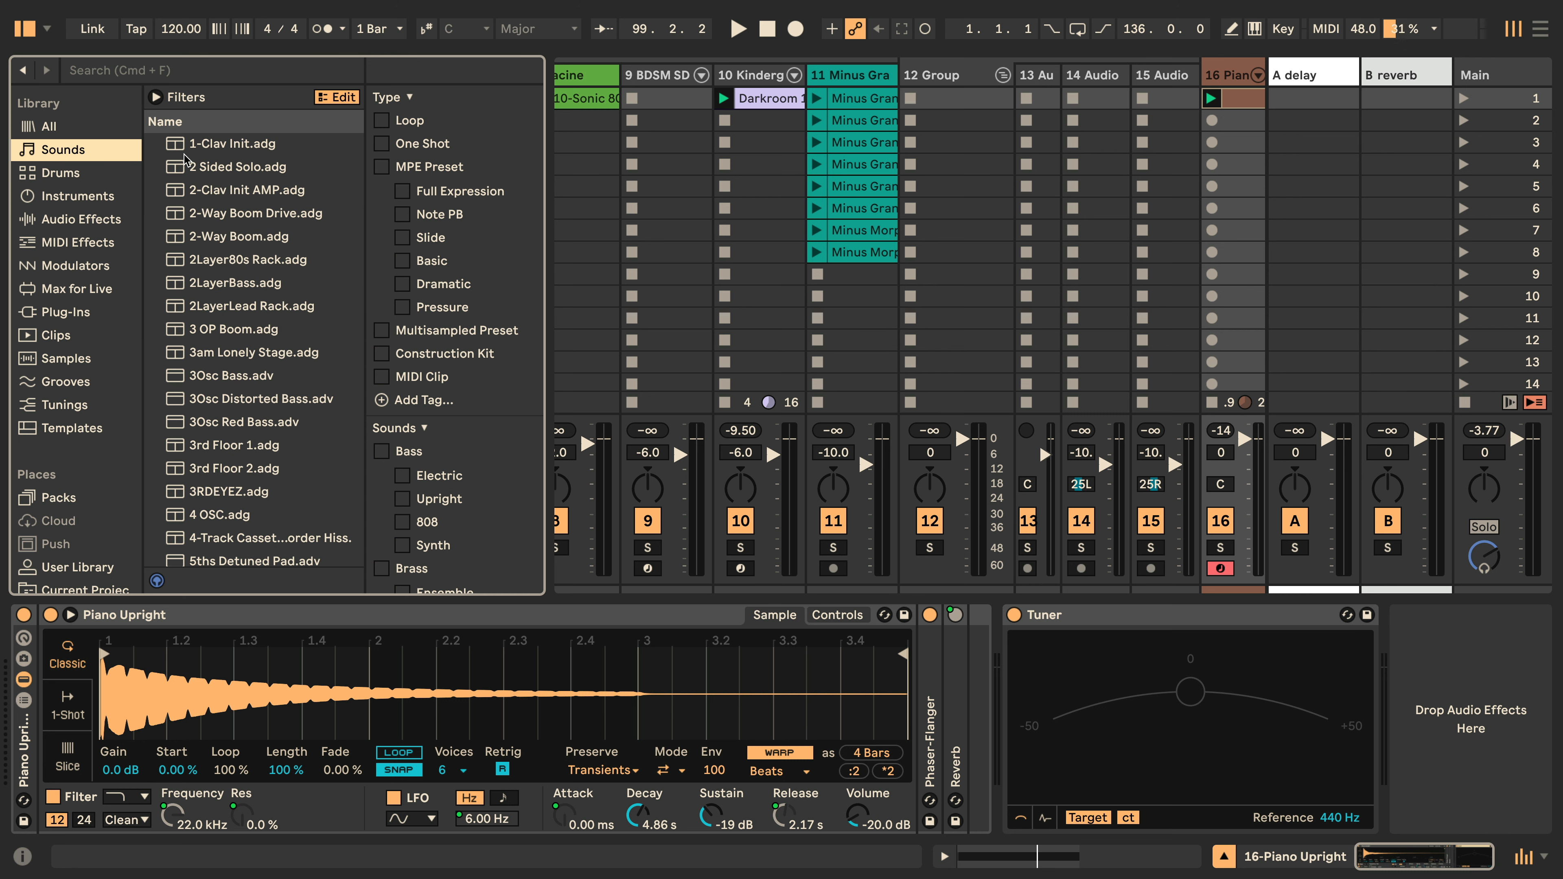
{"action": "scroll", "coordinate": [185, 159], "scroll_direction": "down", "scroll_amount": 20}
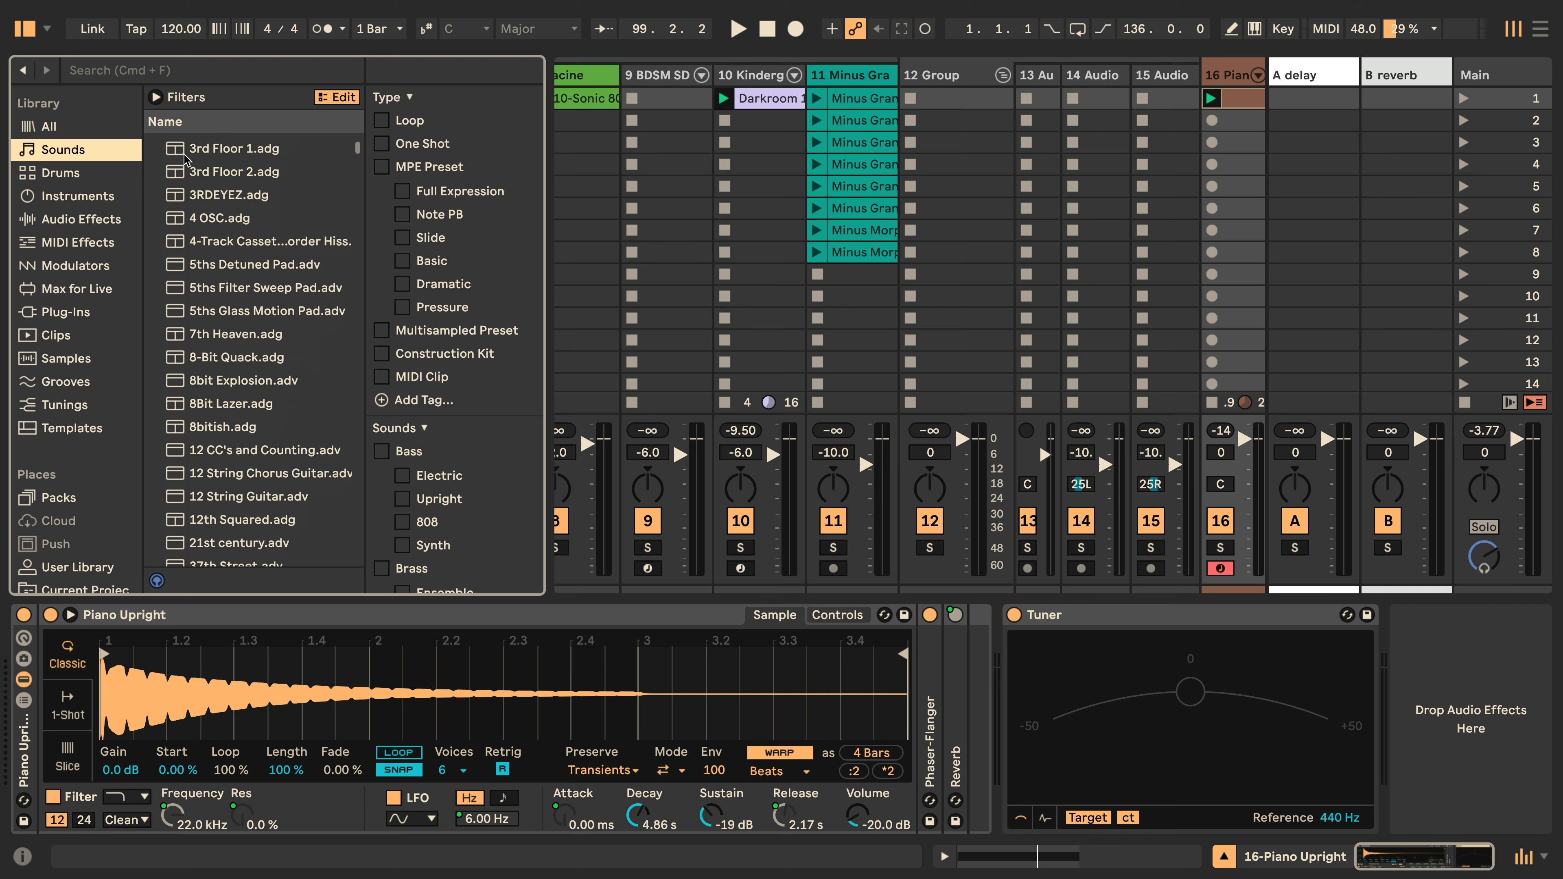
{"action": "scroll", "coordinate": [185, 159], "scroll_direction": "down", "scroll_amount": 20}
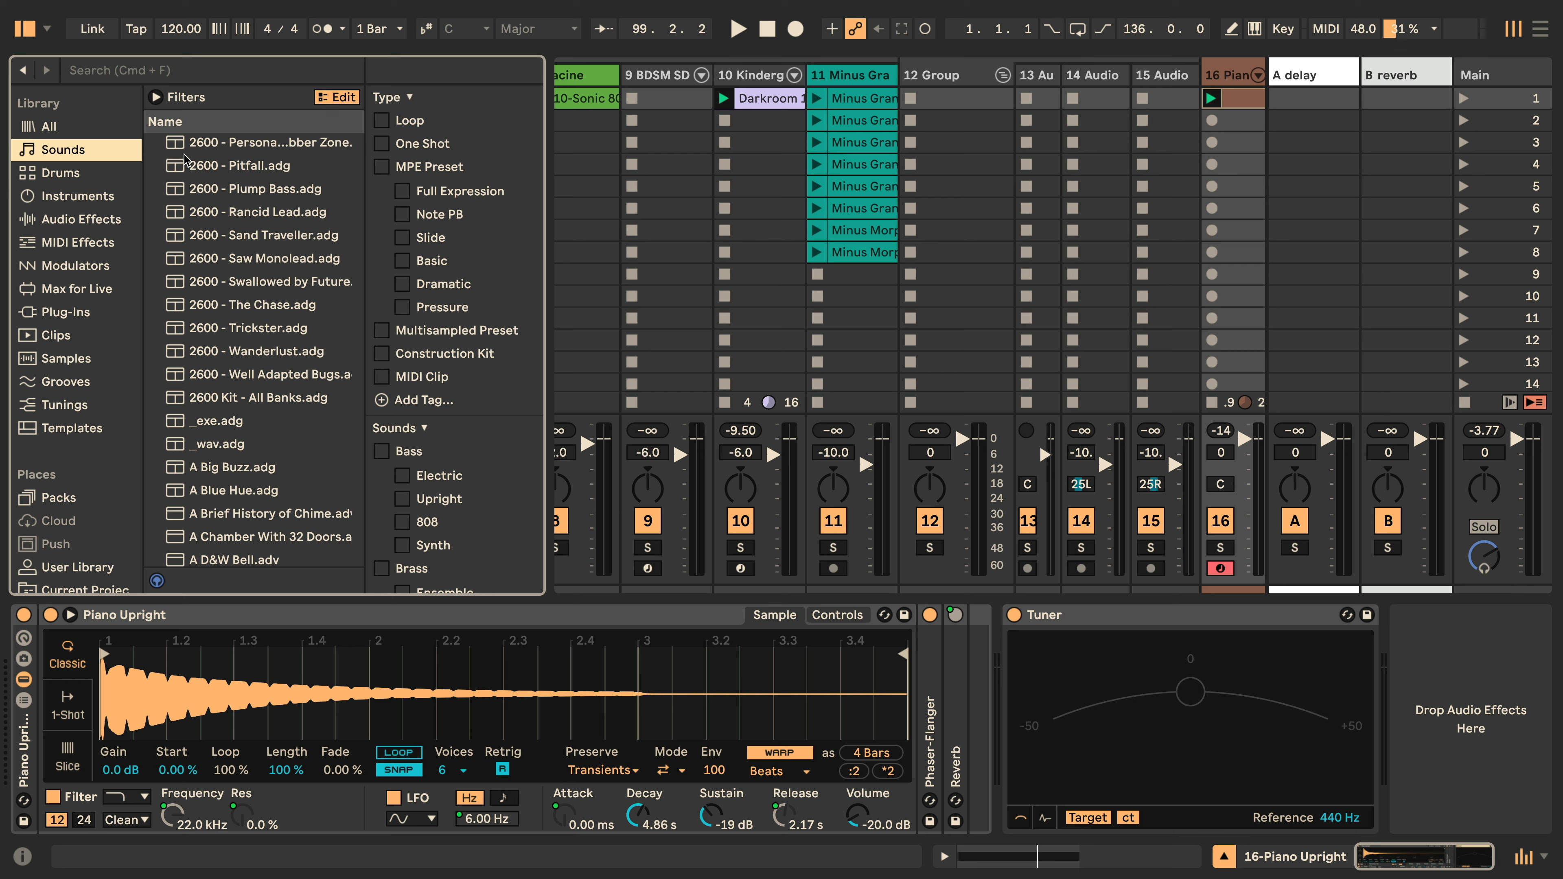
{"action": "scroll", "coordinate": [185, 158], "scroll_direction": "down", "scroll_amount": 20}
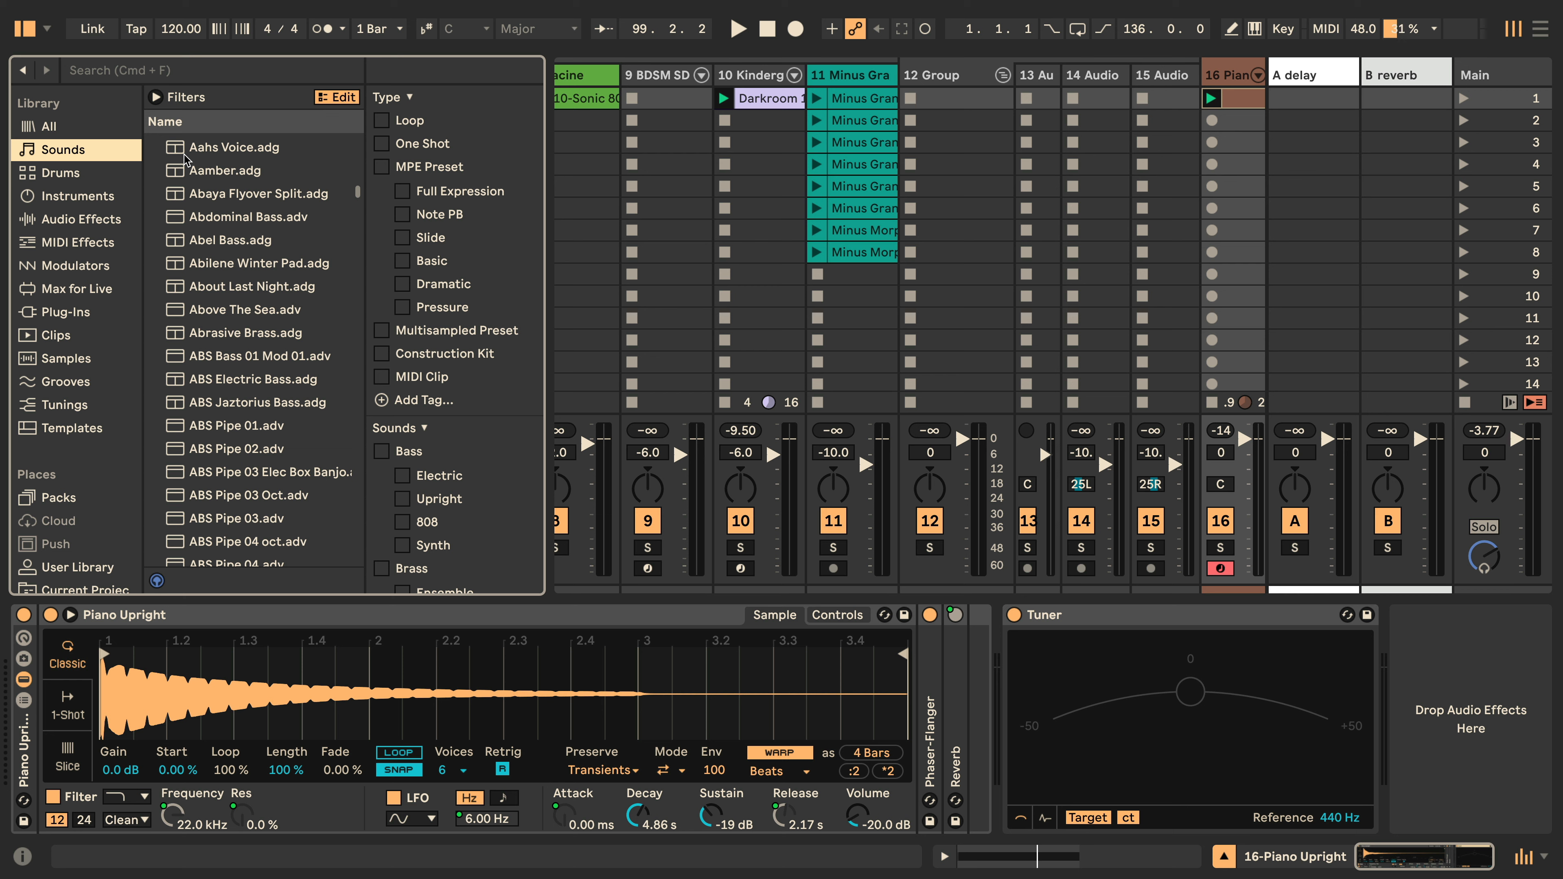
{"action": "scroll", "coordinate": [184, 159], "scroll_direction": "up", "scroll_amount": 2}
Show the browser's Drums category, collapse its filters, and look through the drum kit presets.
{"action": "left_click", "coordinate": [49, 172]}
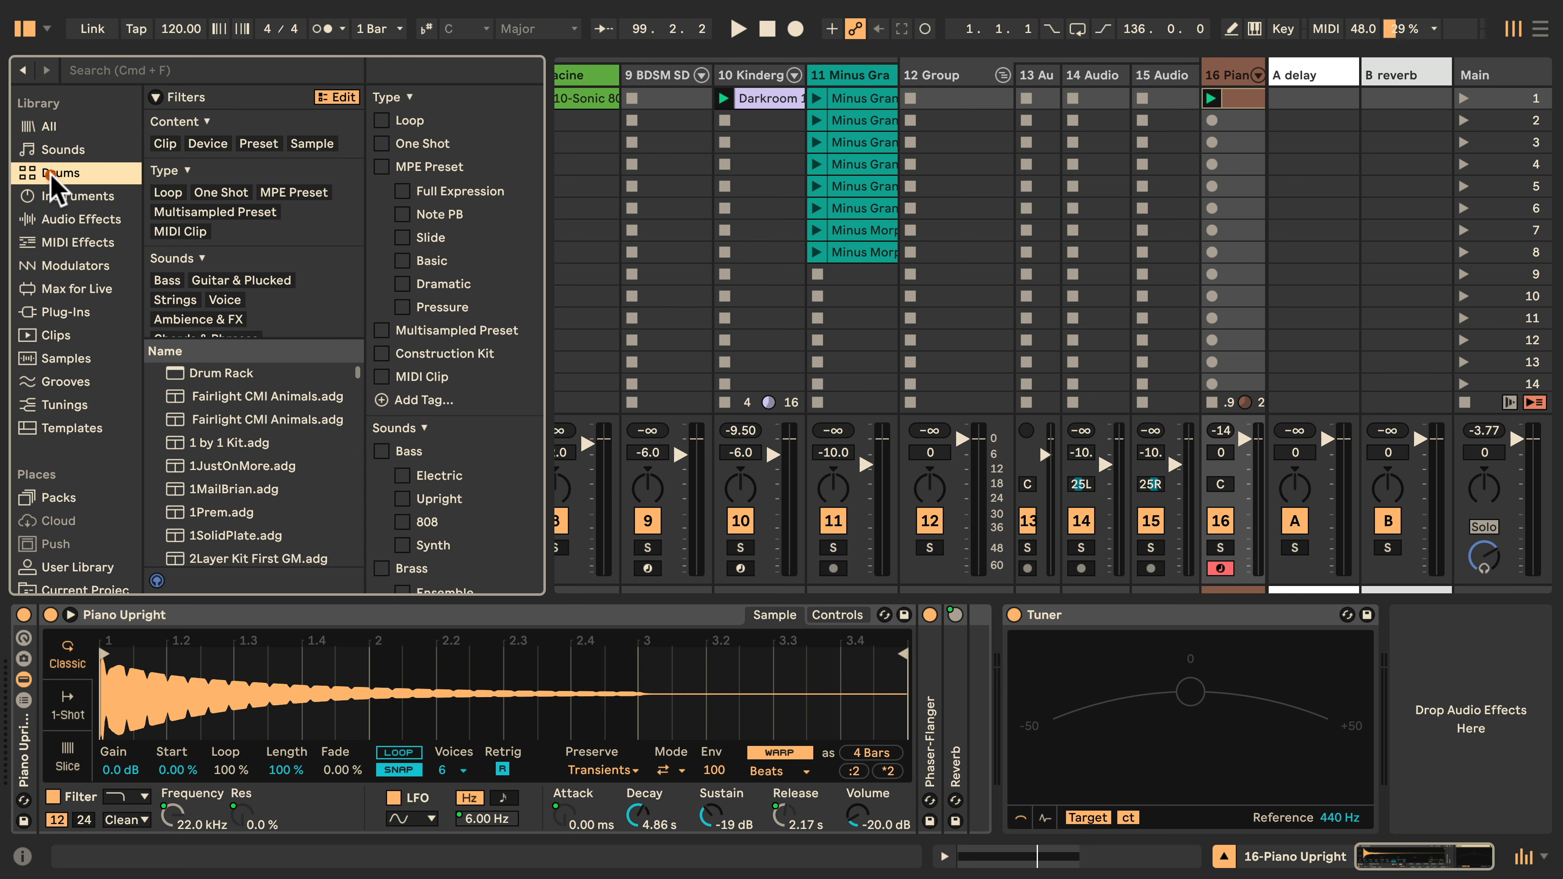
{"action": "left_click", "coordinate": [156, 97]}
{"action": "scroll", "coordinate": [227, 187], "scroll_direction": "down", "scroll_amount": 10}
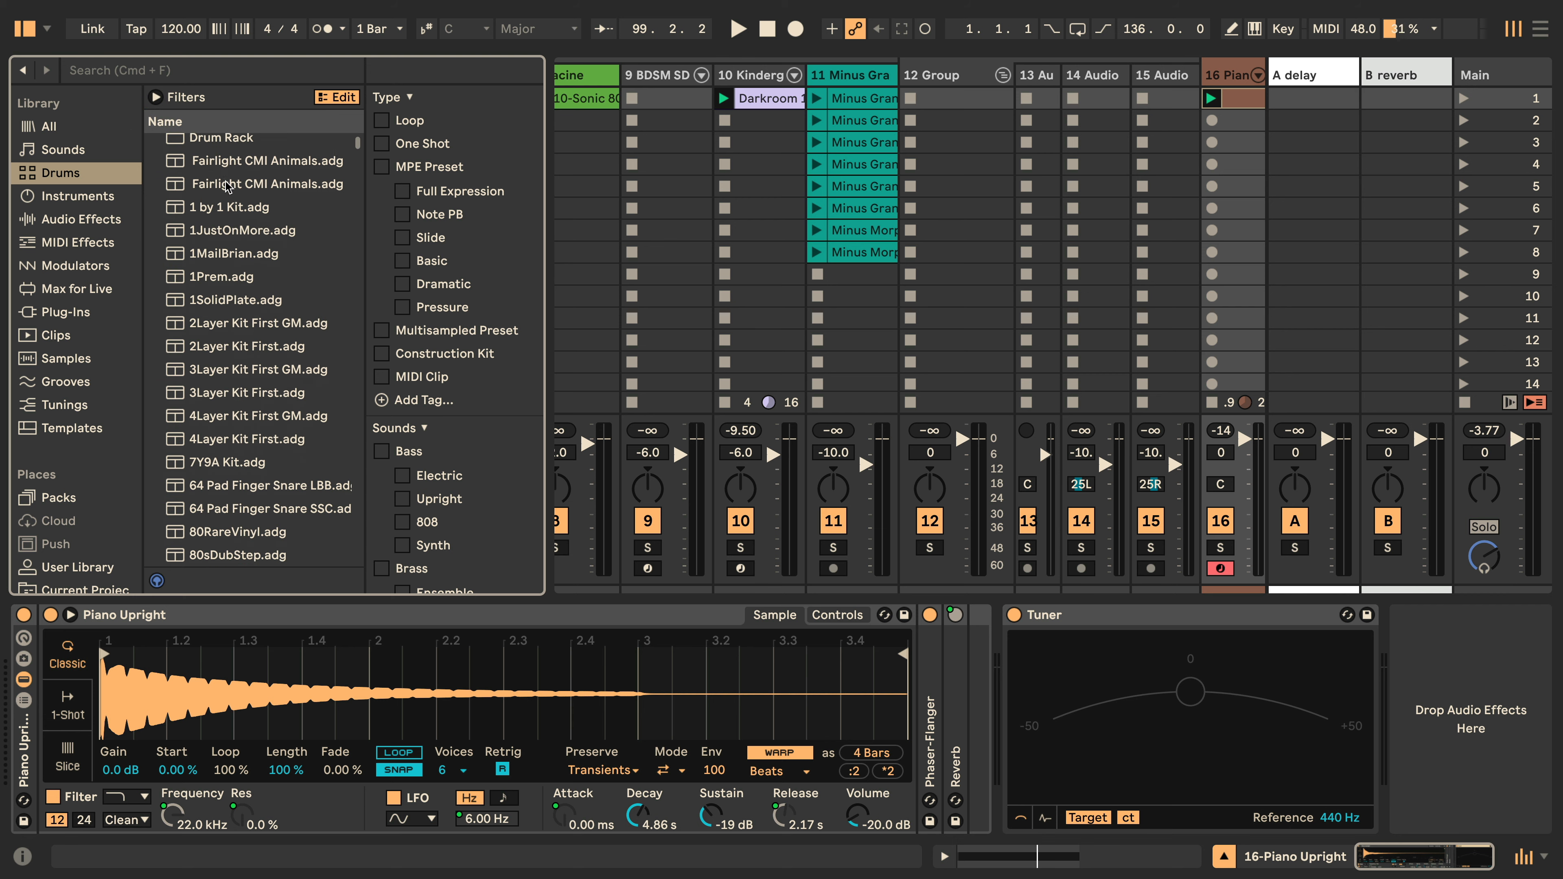
{"action": "scroll", "coordinate": [228, 186], "scroll_direction": "down", "scroll_amount": 20}
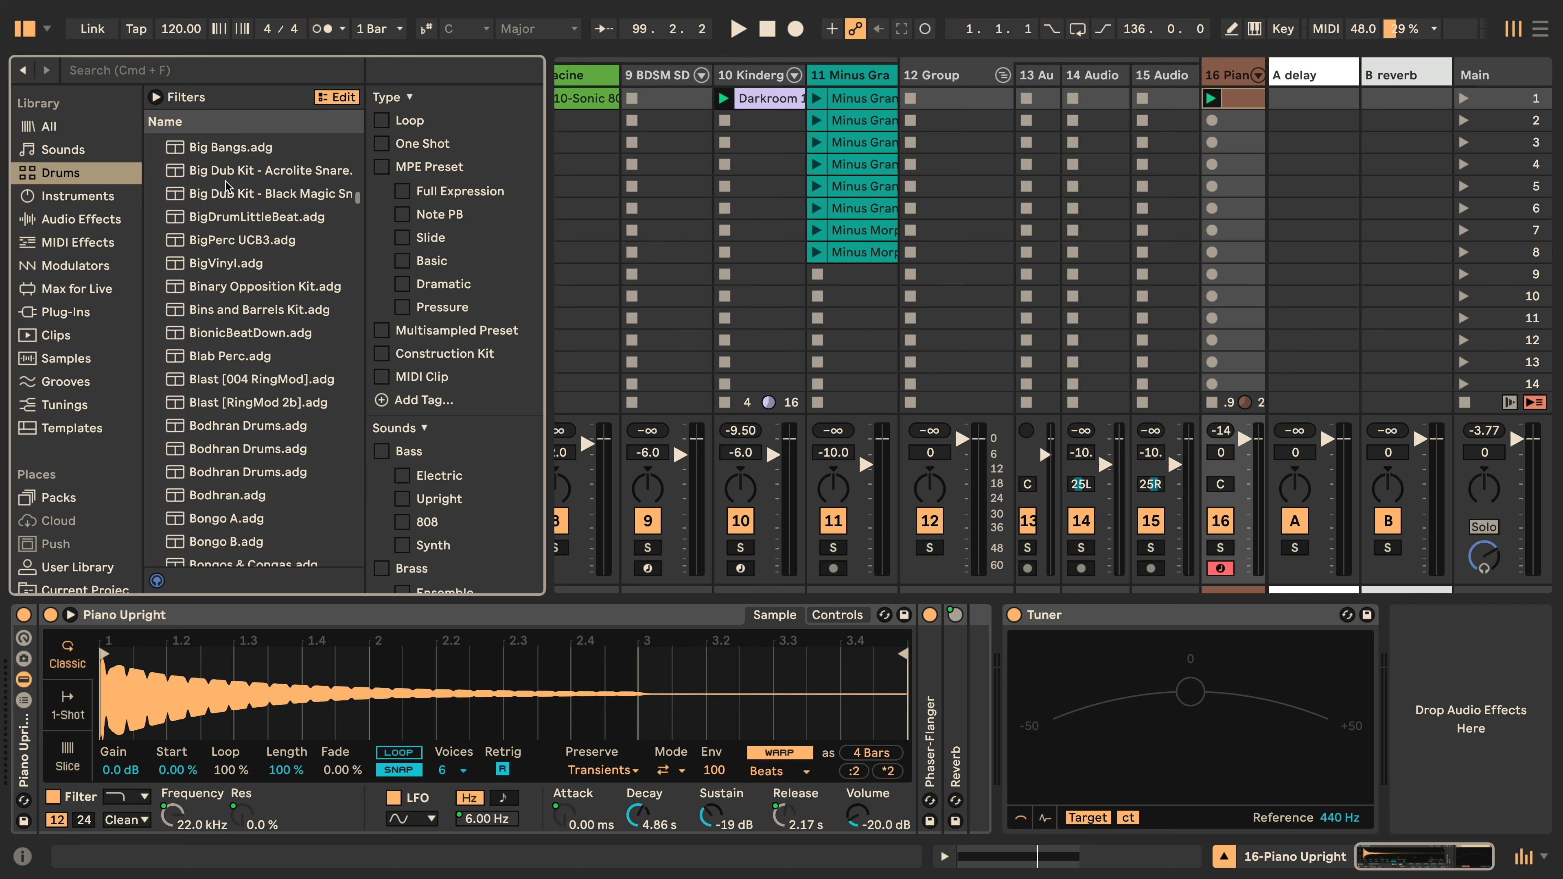
{"action": "scroll", "coordinate": [228, 186], "scroll_direction": "down", "scroll_amount": 20}
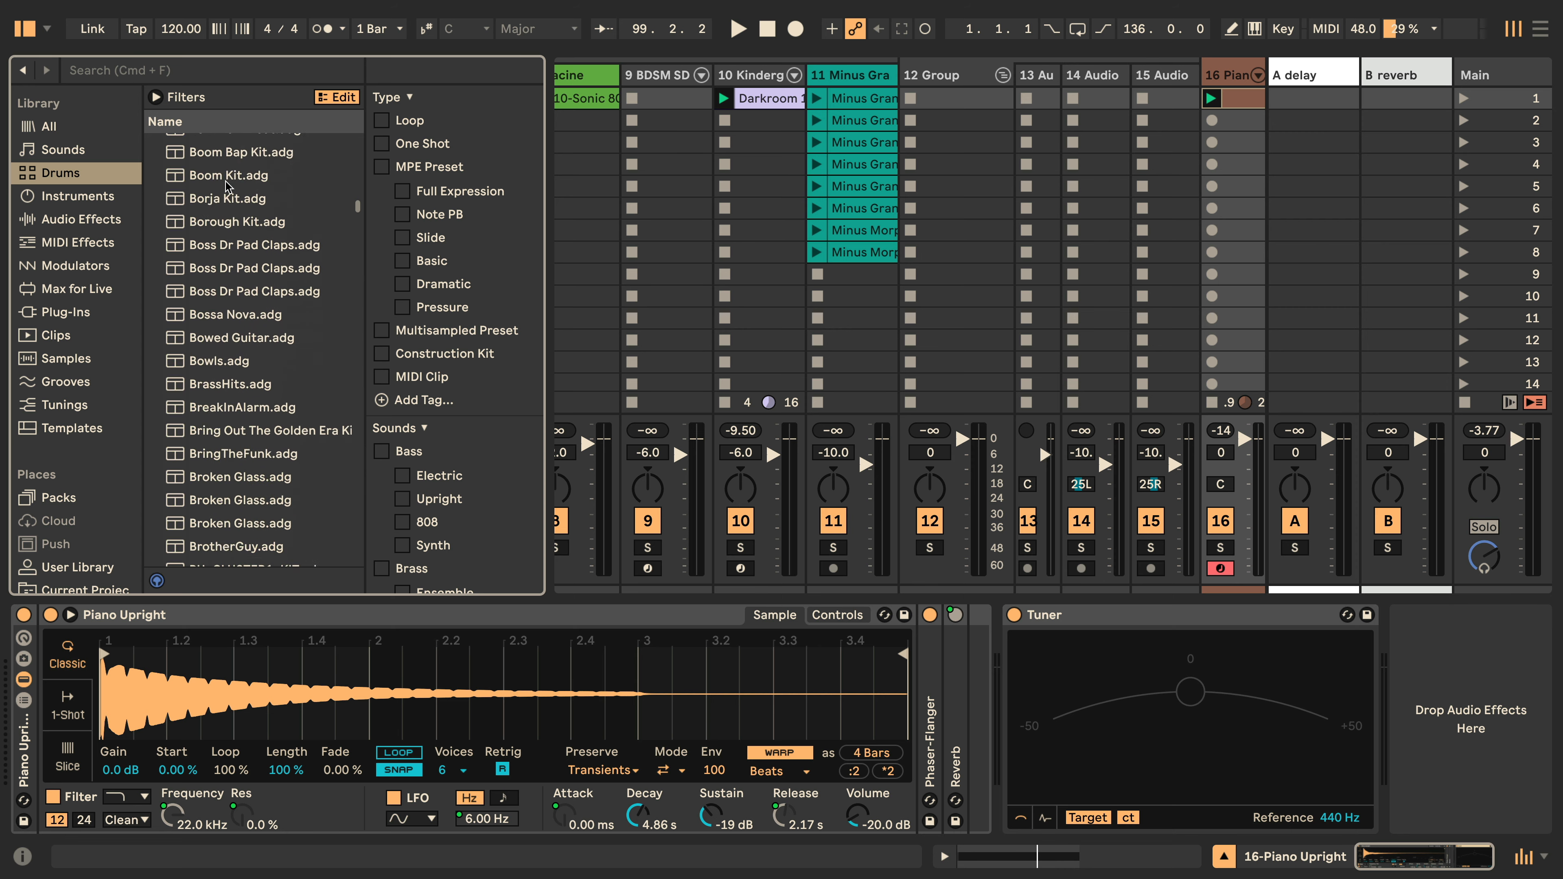
{"action": "scroll", "coordinate": [227, 187], "scroll_direction": "down", "scroll_amount": 20}
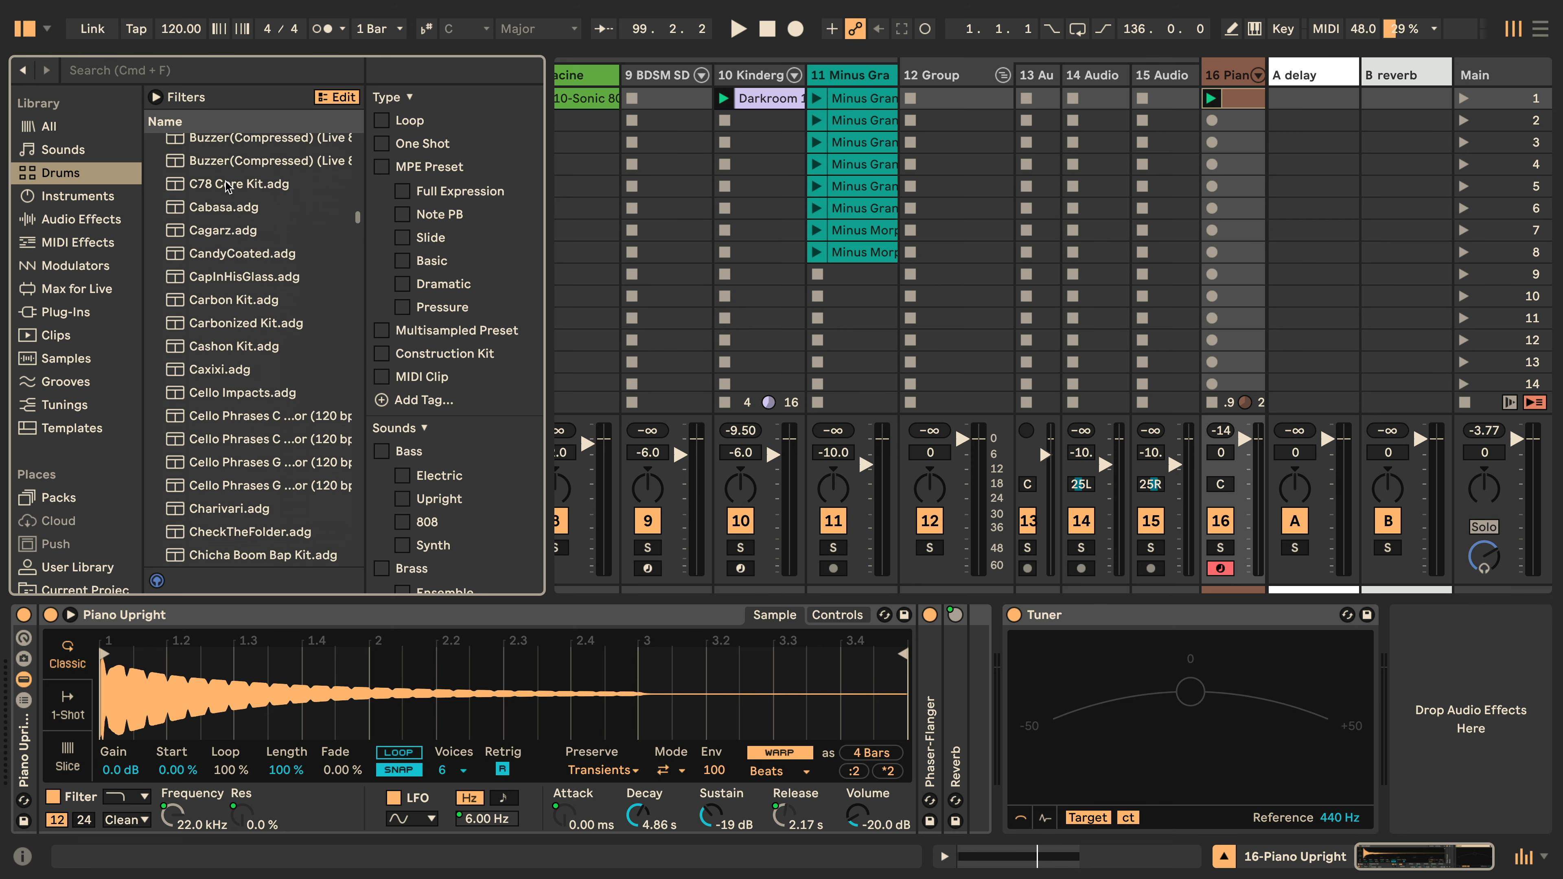
{"action": "scroll", "coordinate": [227, 185], "scroll_direction": "down", "scroll_amount": 1}
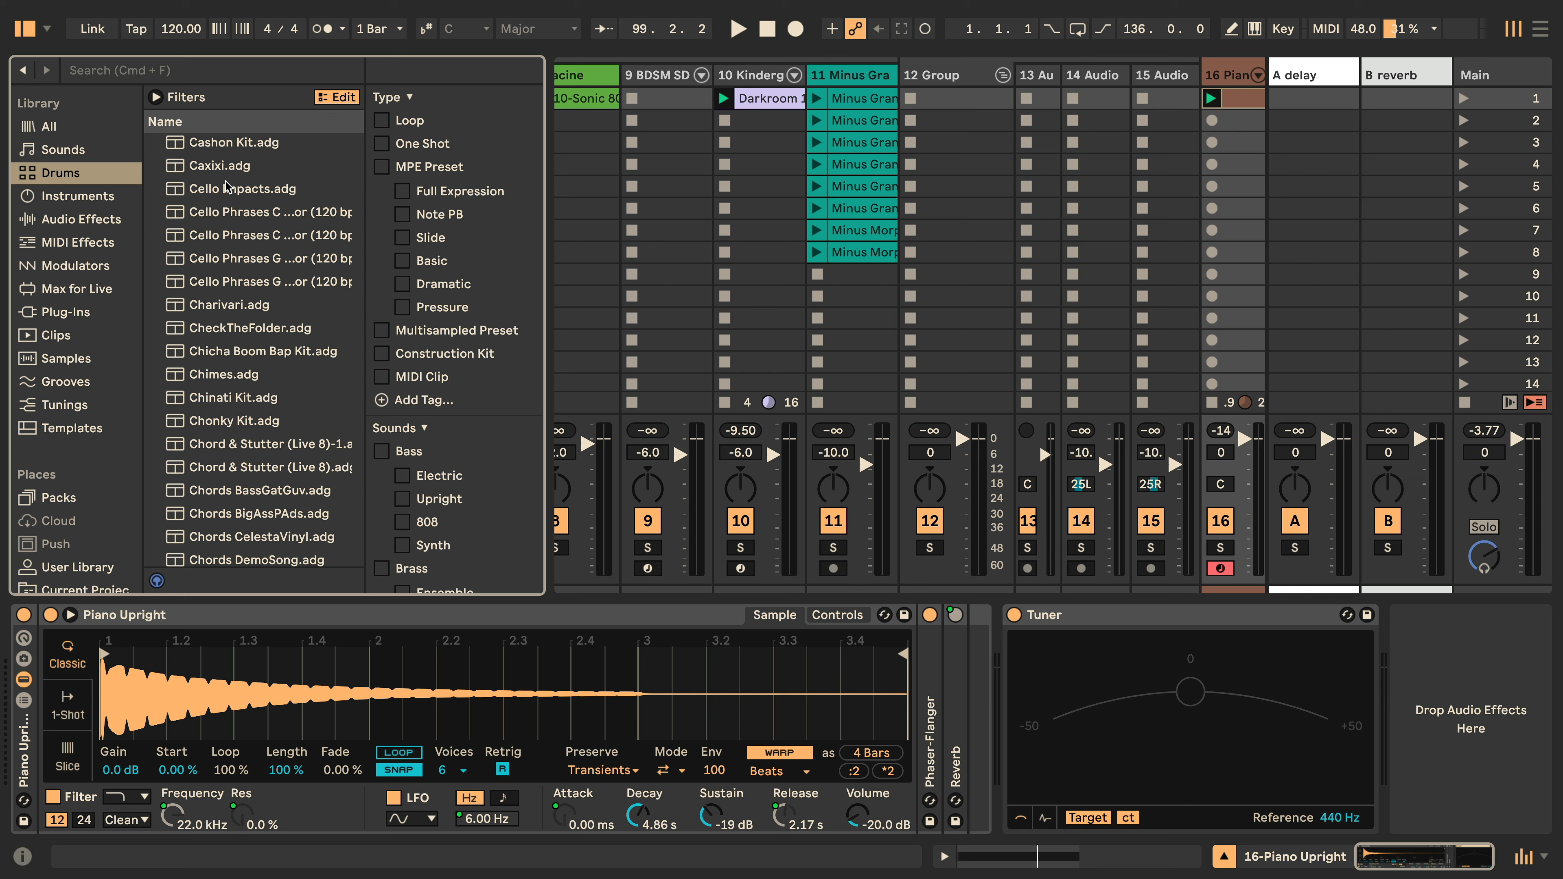
{"action": "scroll", "coordinate": [228, 186], "scroll_direction": "down", "scroll_amount": 2}
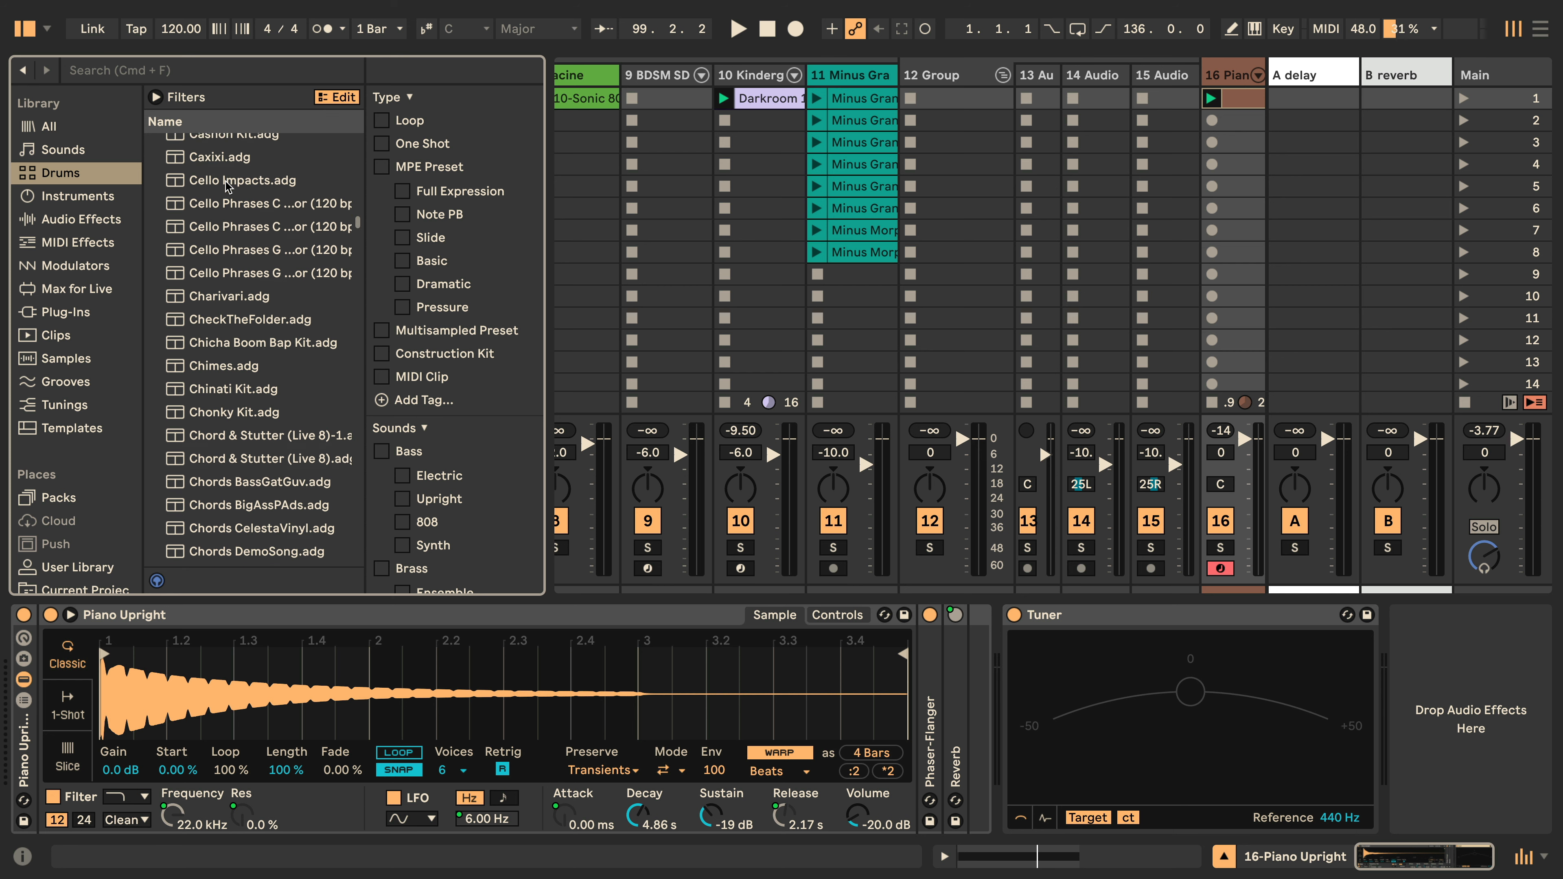
{"action": "scroll", "coordinate": [226, 185], "scroll_direction": "down", "scroll_amount": 3}
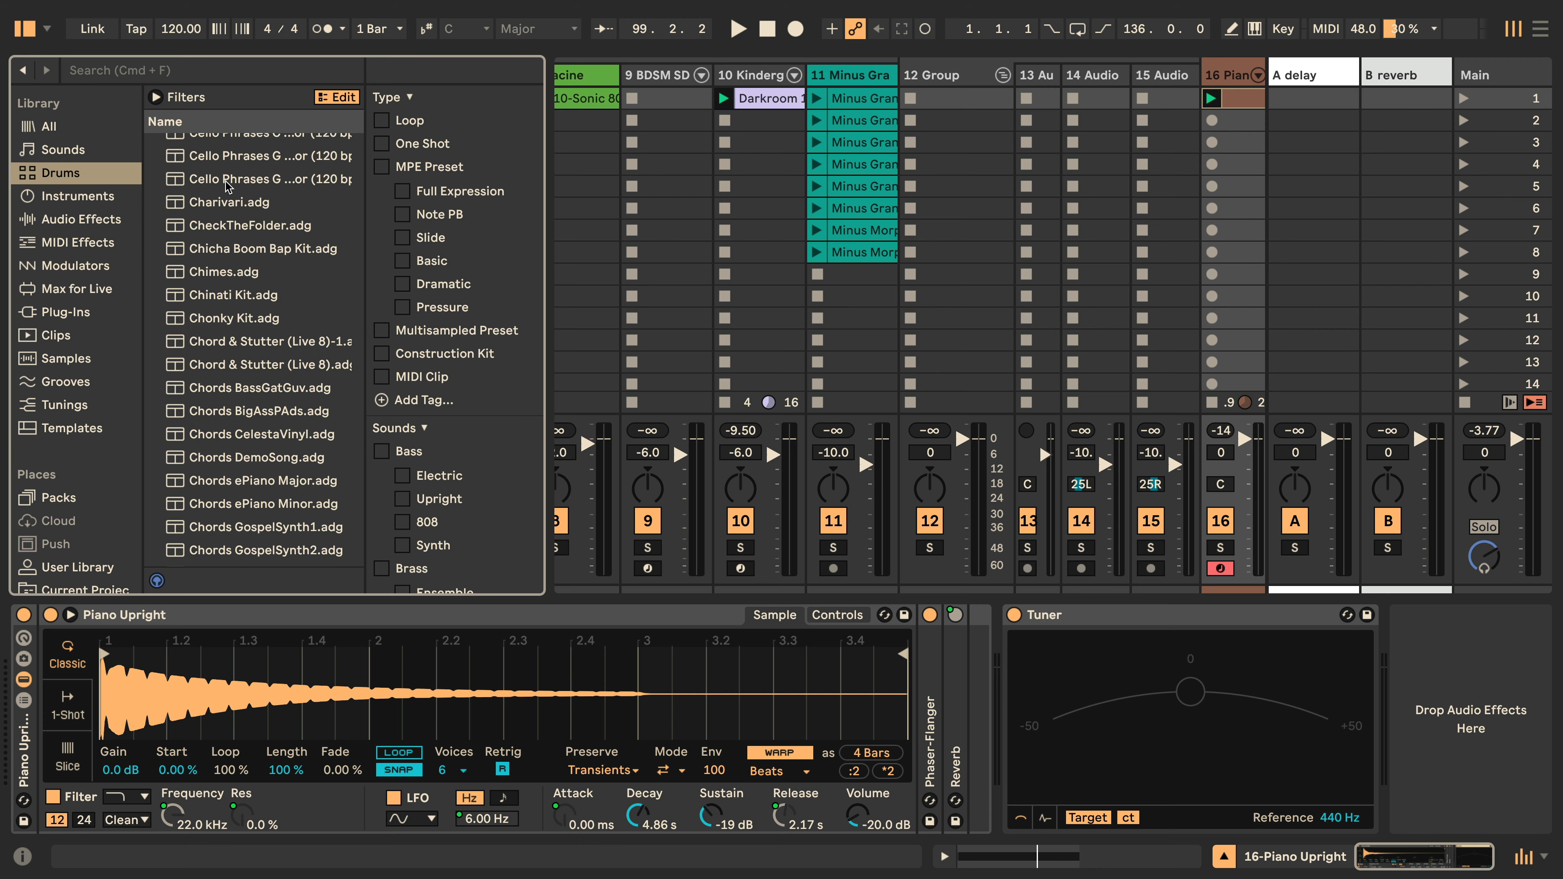
Show the Instruments category, expand the Analog device, and look through its presets.
{"action": "left_click", "coordinate": [57, 196]}
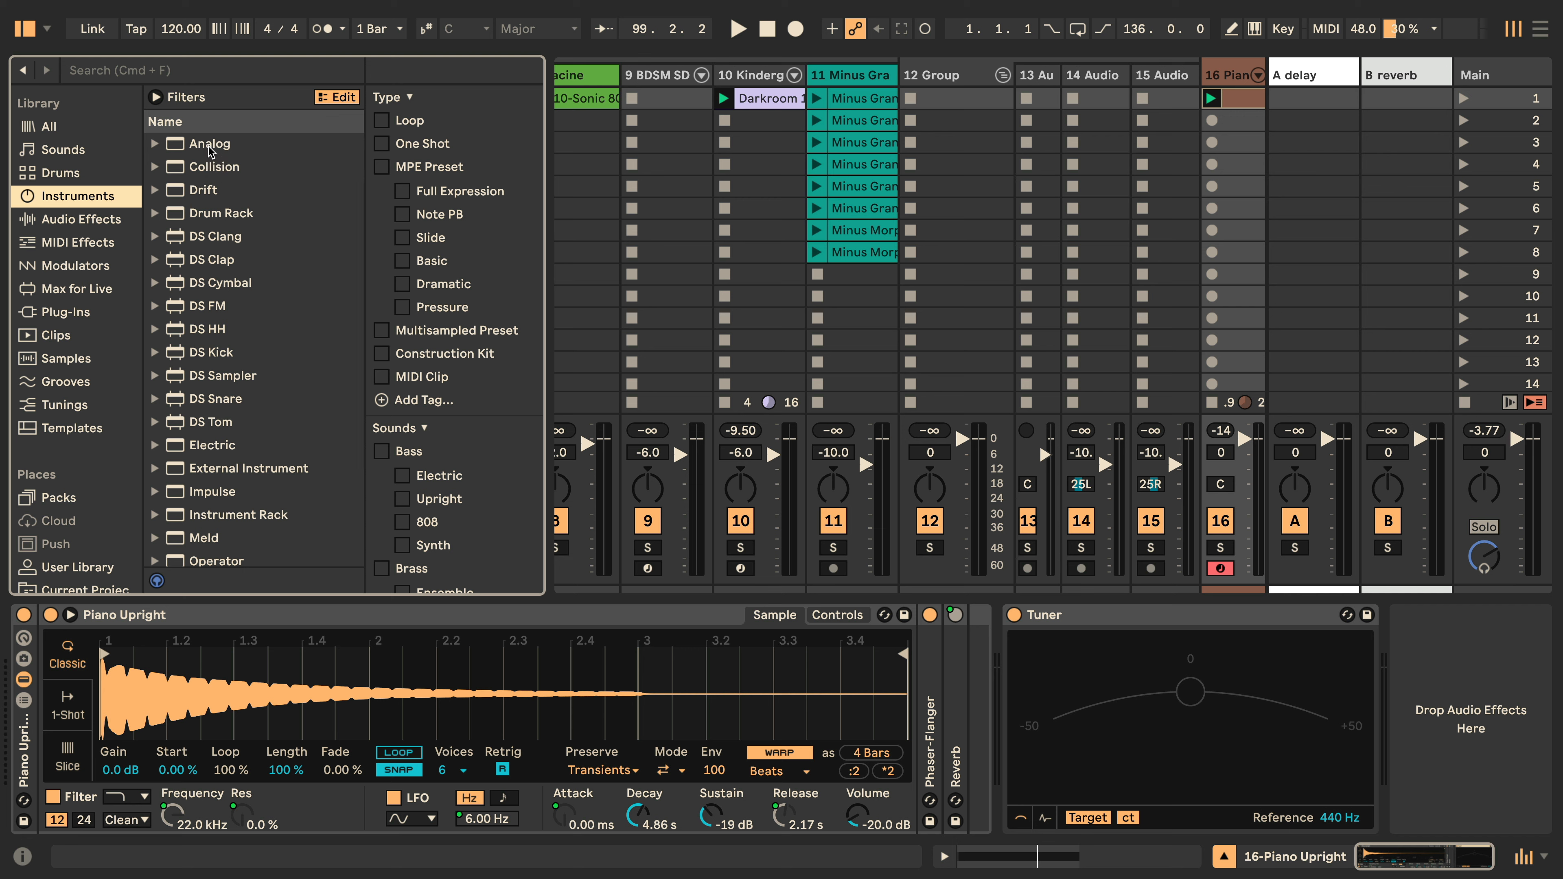
{"action": "double_click", "coordinate": [170, 147]}
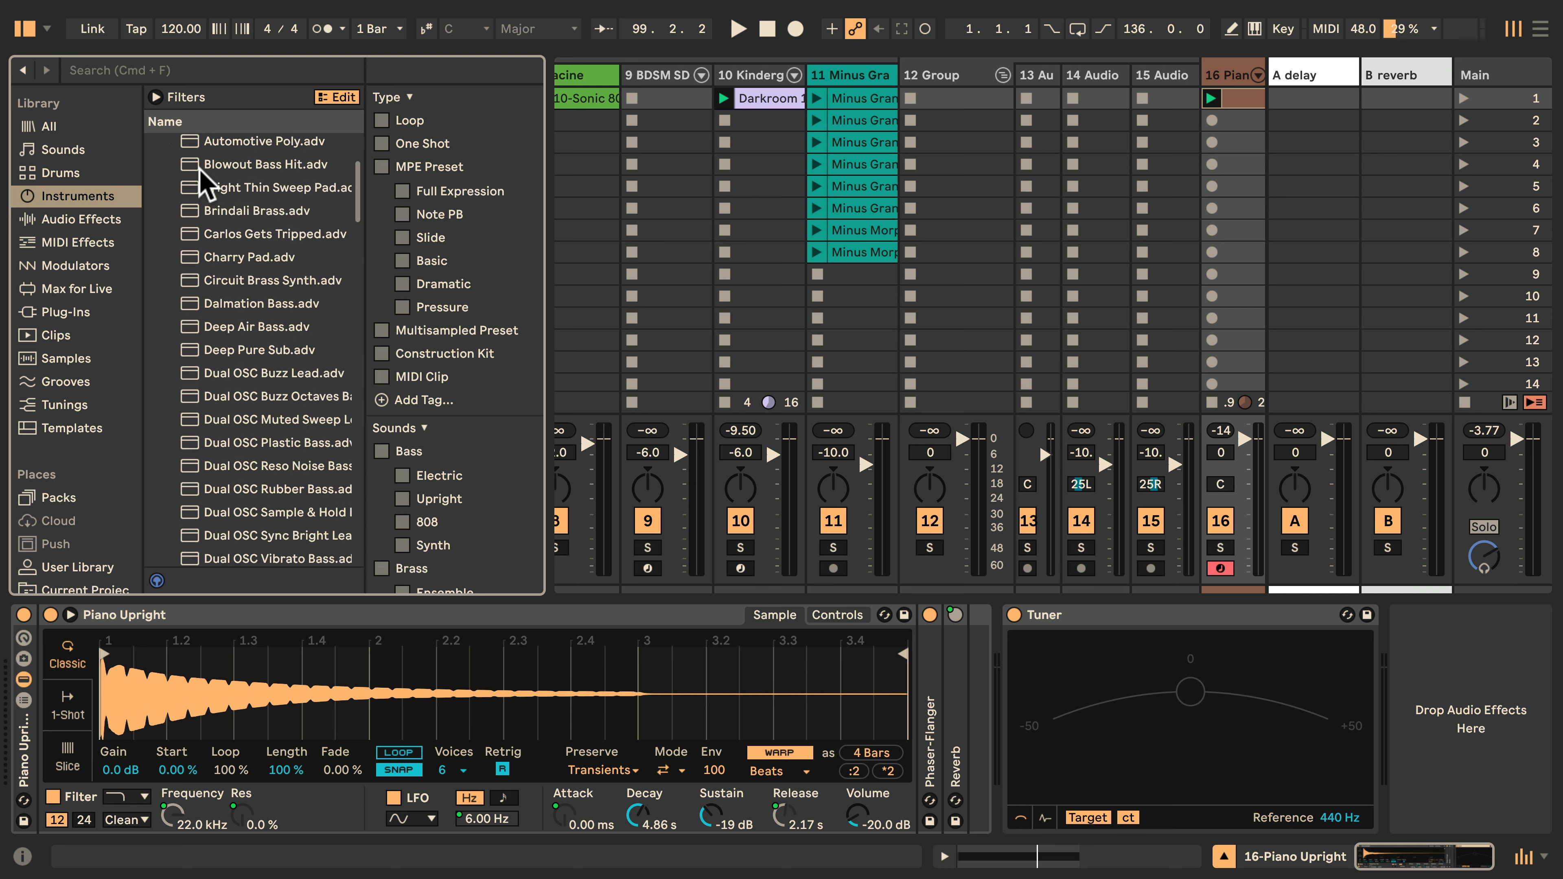
{"action": "scroll", "coordinate": [197, 166], "scroll_direction": "down", "scroll_amount": 20}
{"action": "scroll", "coordinate": [200, 174], "scroll_direction": "down", "scroll_amount": 15}
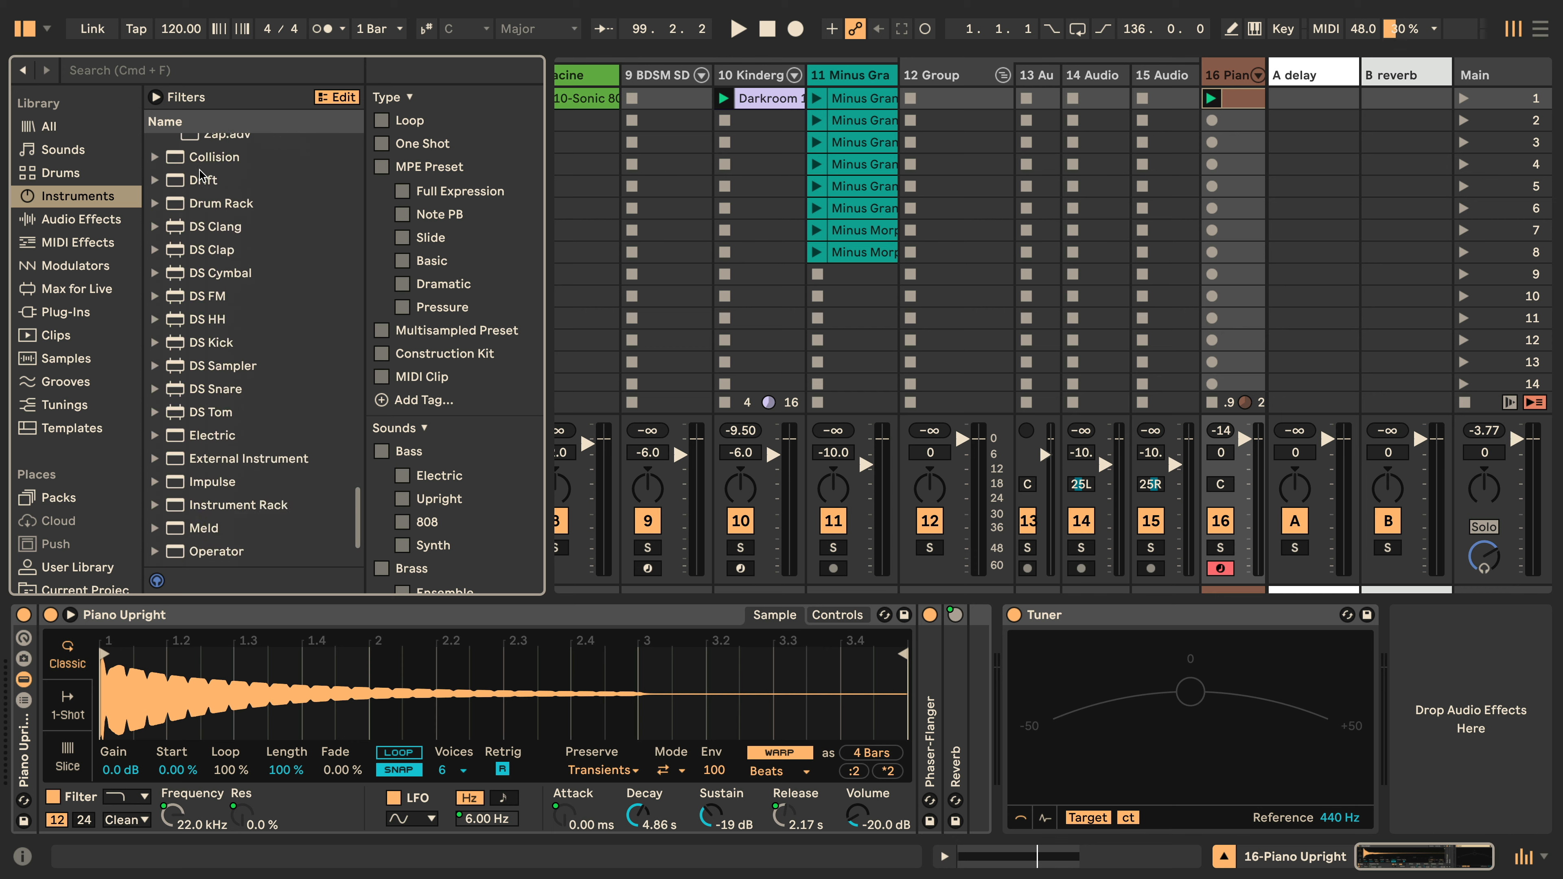
{"action": "scroll", "coordinate": [200, 175], "scroll_direction": "up", "scroll_amount": 5}
{"action": "scroll", "coordinate": [200, 174], "scroll_direction": "down", "scroll_amount": 5}
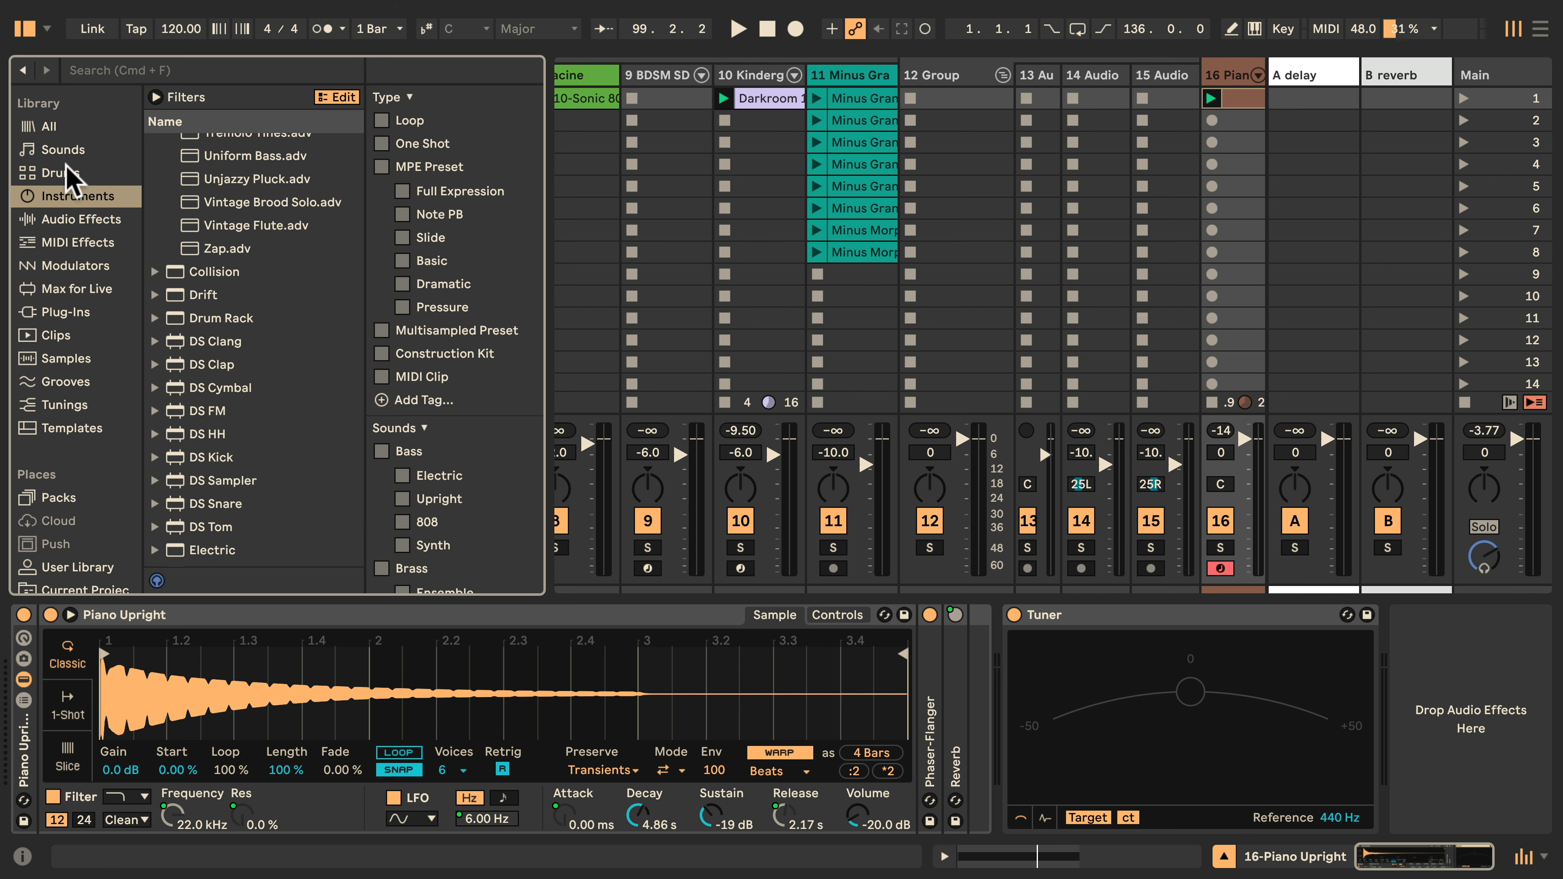
Return to the Sounds category, look through the presets down to the end of the loaded list, and go back to its beginning.
{"action": "left_click", "coordinate": [68, 152]}
{"action": "scroll", "coordinate": [216, 211], "scroll_direction": "down", "scroll_amount": 15}
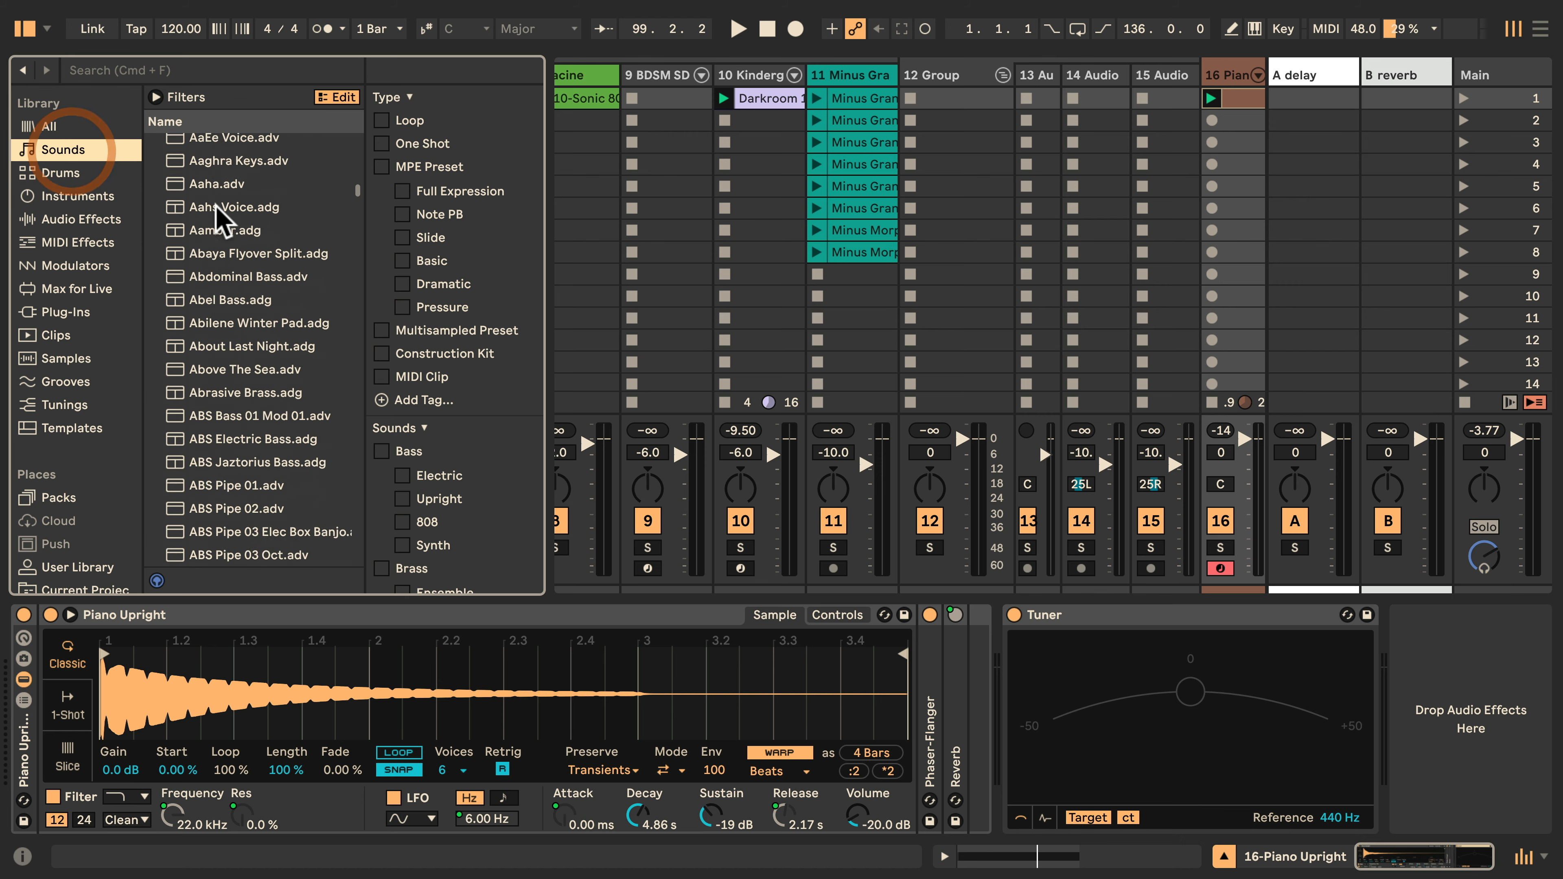
{"action": "scroll", "coordinate": [217, 212], "scroll_direction": "down", "scroll_amount": 20}
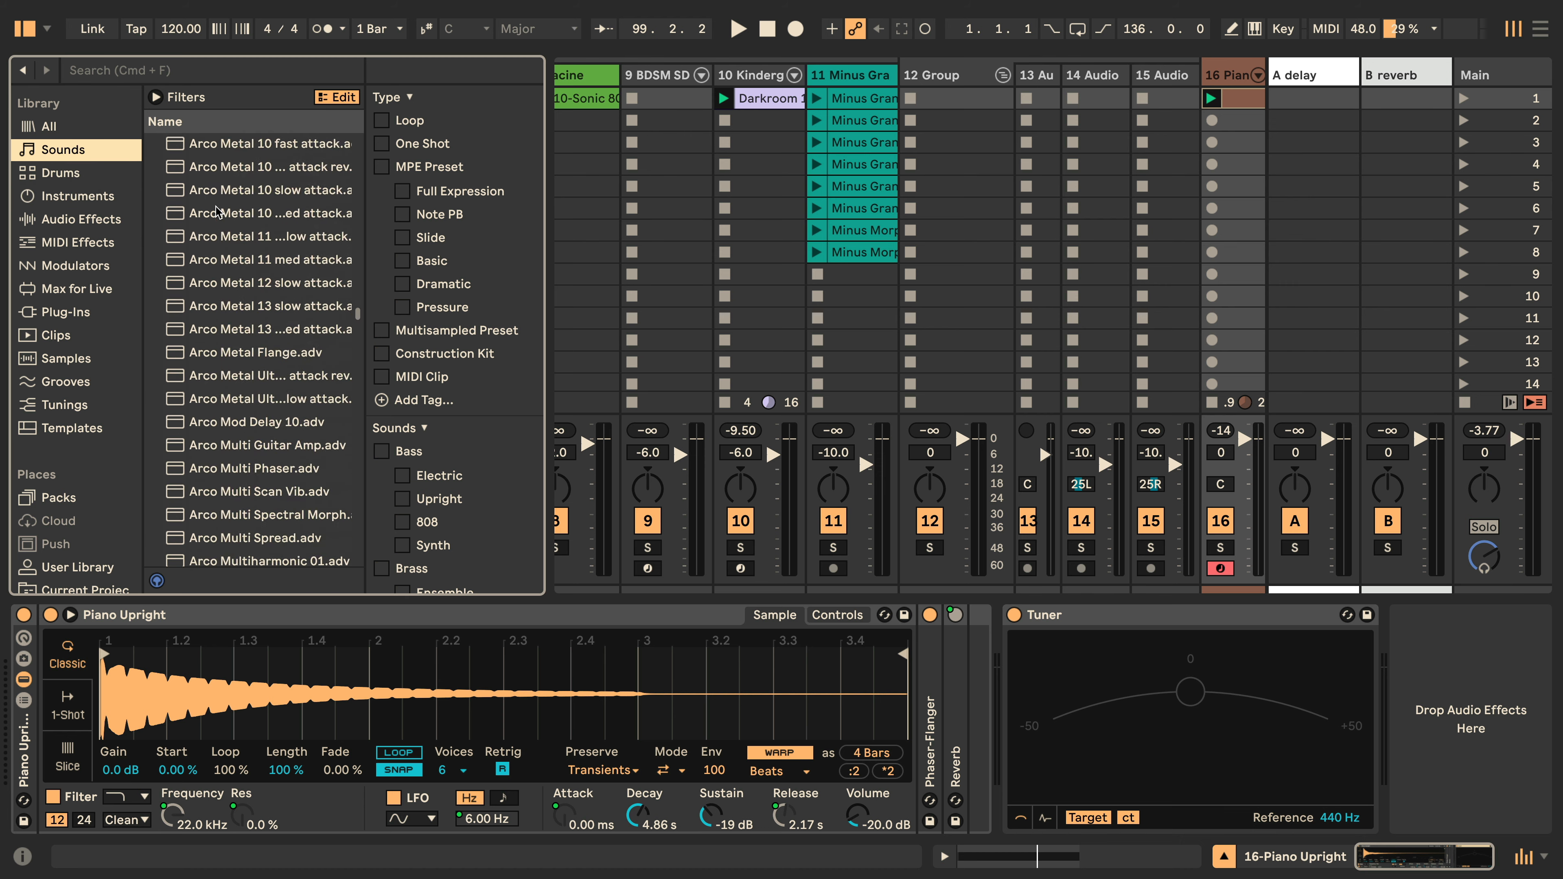
{"action": "scroll", "coordinate": [216, 212], "scroll_direction": "down", "scroll_amount": 20}
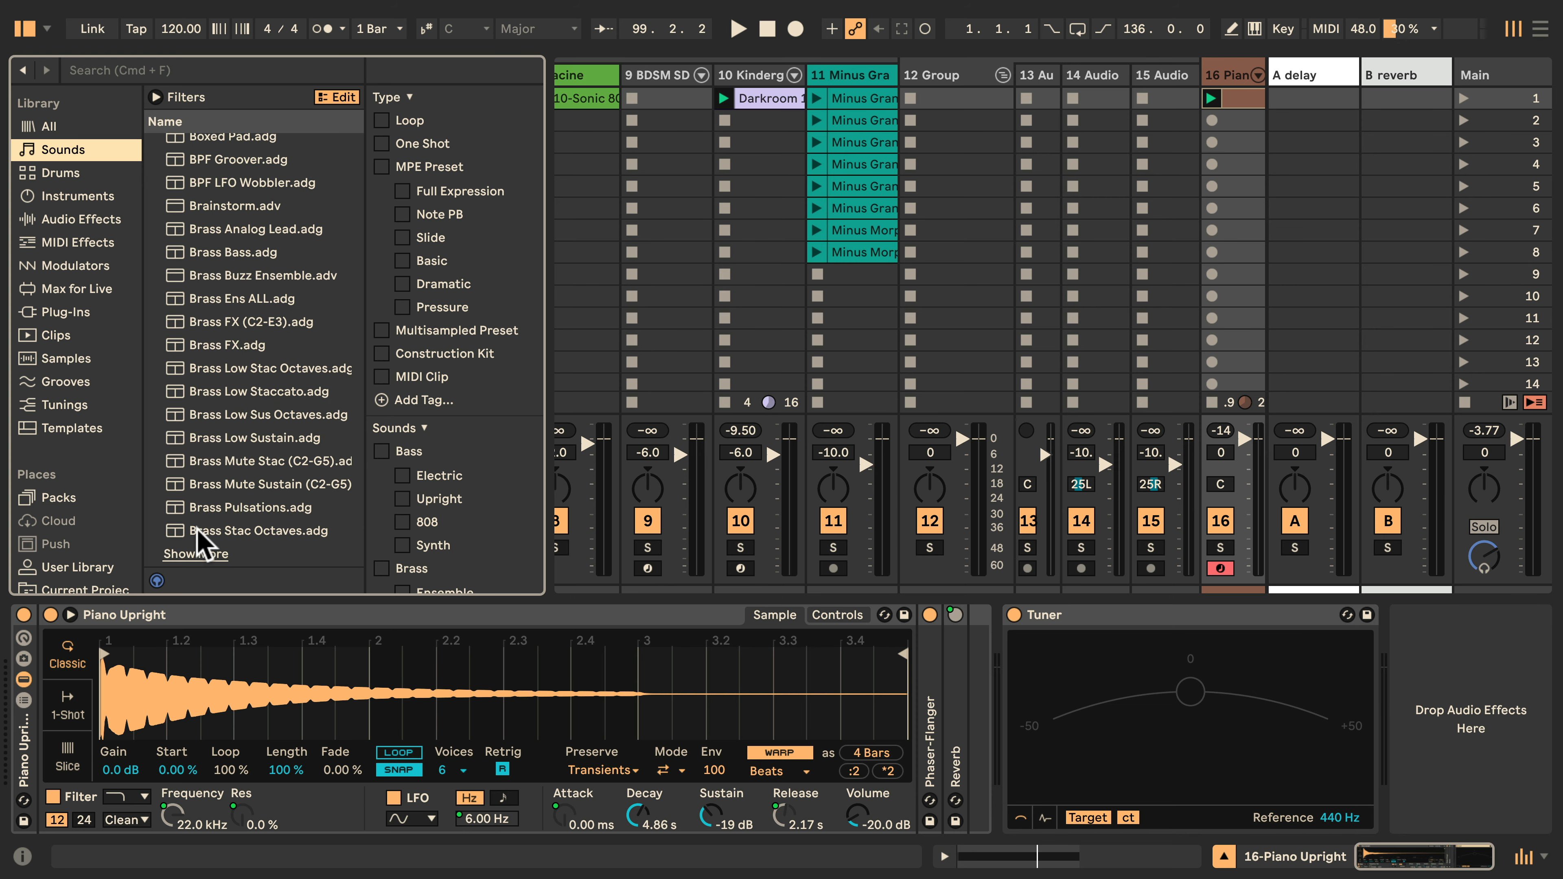
{"action": "scroll", "coordinate": [286, 516], "scroll_direction": "up", "scroll_amount": 2}
{"action": "scroll", "coordinate": [290, 529], "scroll_direction": "up", "scroll_amount": 20}
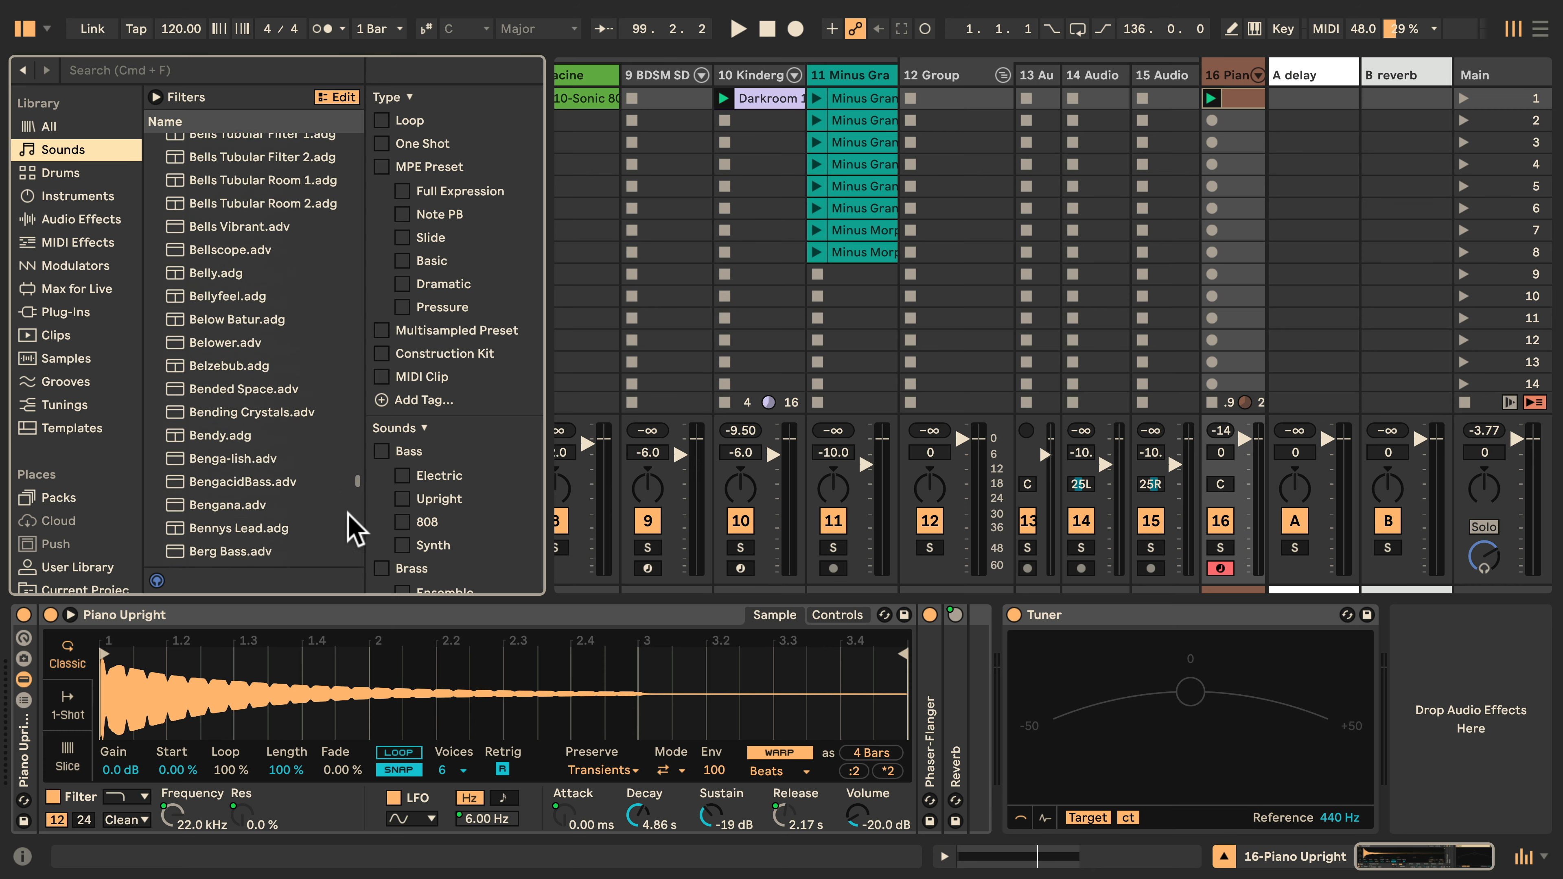
{"action": "scroll", "coordinate": [354, 169], "scroll_direction": "up", "scroll_amount": 10}
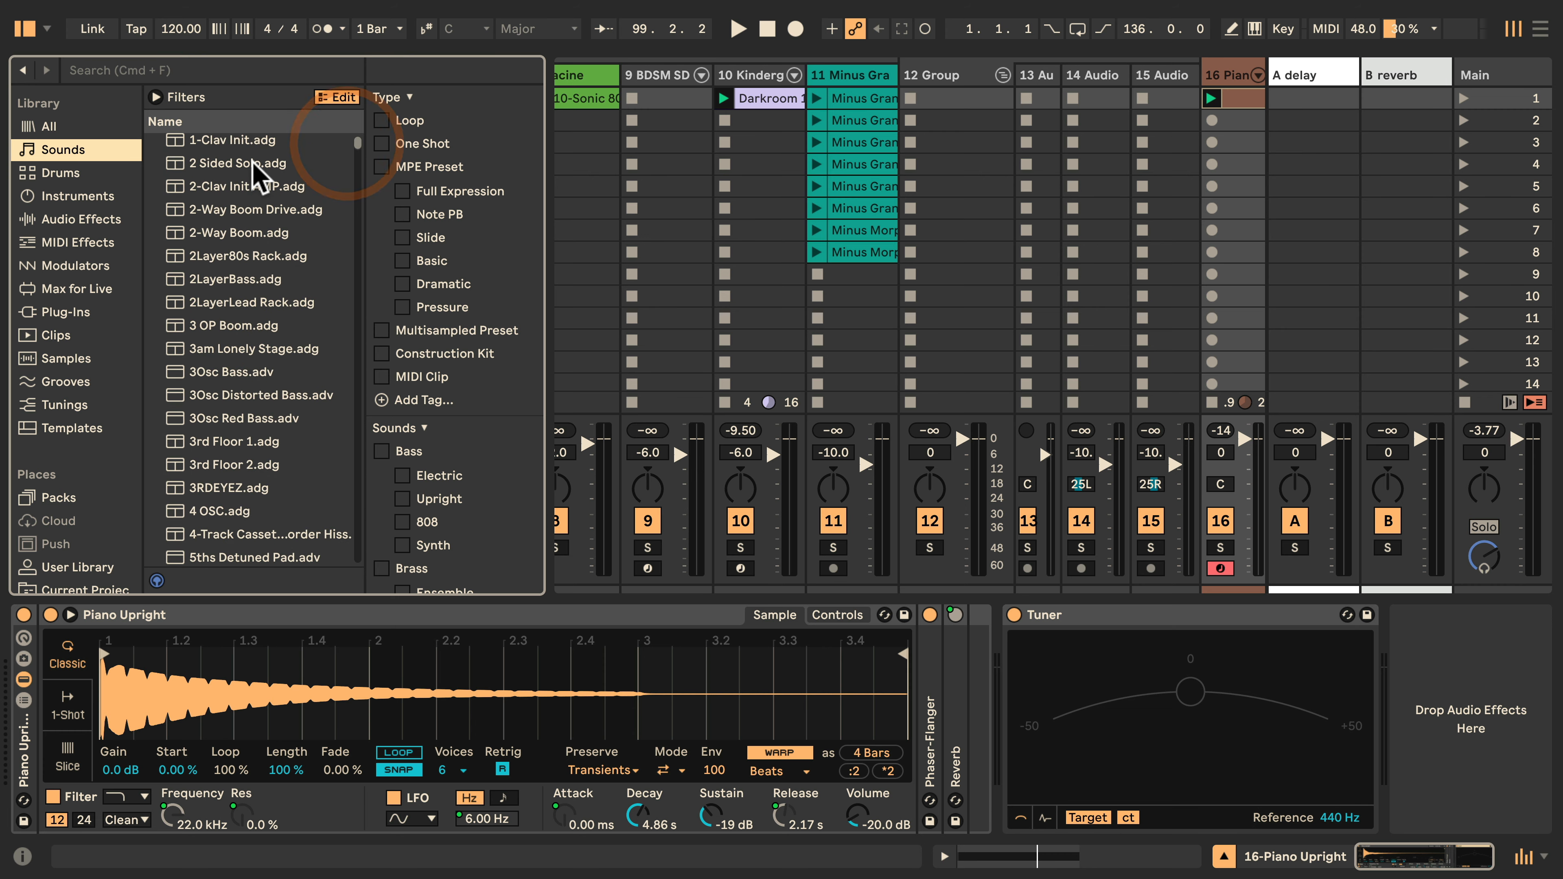
Show the Plug-Ins category and look through the whole list of installed plug-ins.
{"action": "left_click", "coordinate": [64, 313]}
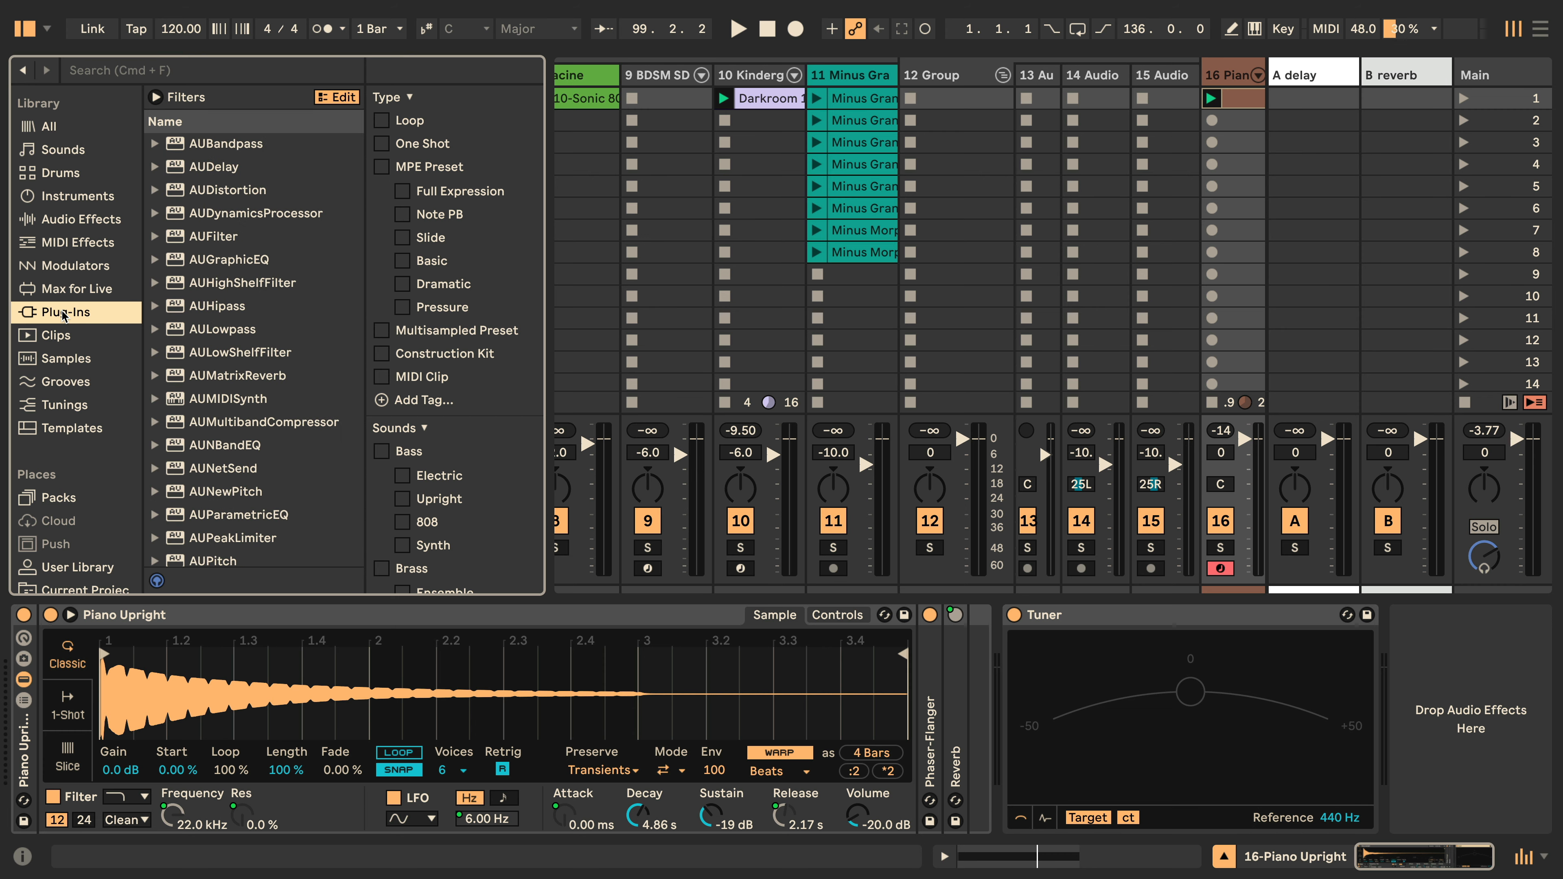
{"action": "scroll", "coordinate": [177, 262], "scroll_direction": "down", "scroll_amount": 1}
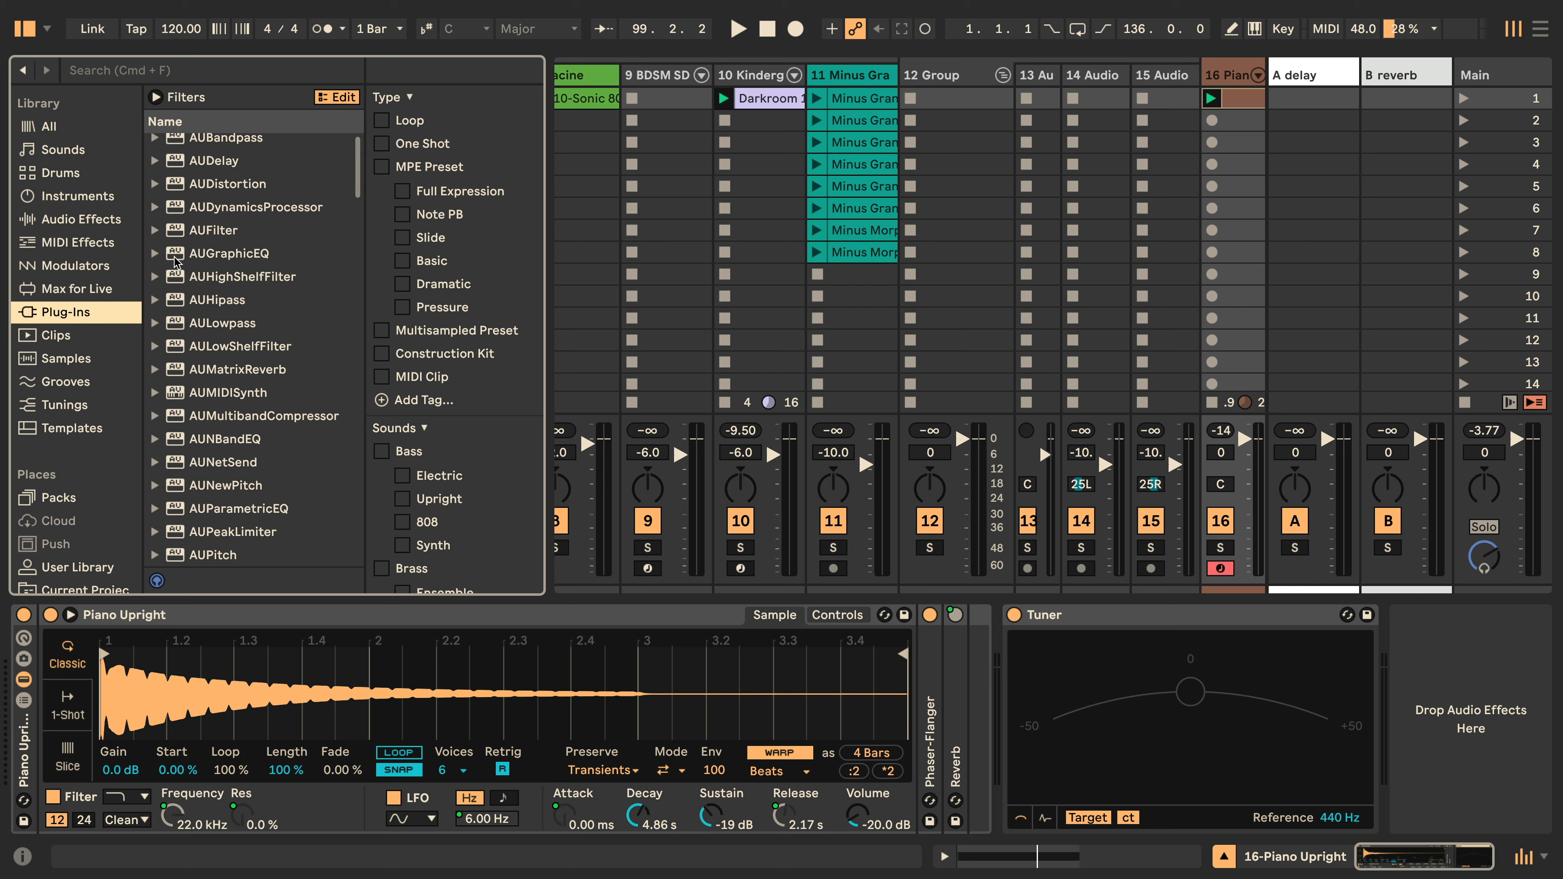
{"action": "scroll", "coordinate": [176, 261], "scroll_direction": "up", "scroll_amount": 1}
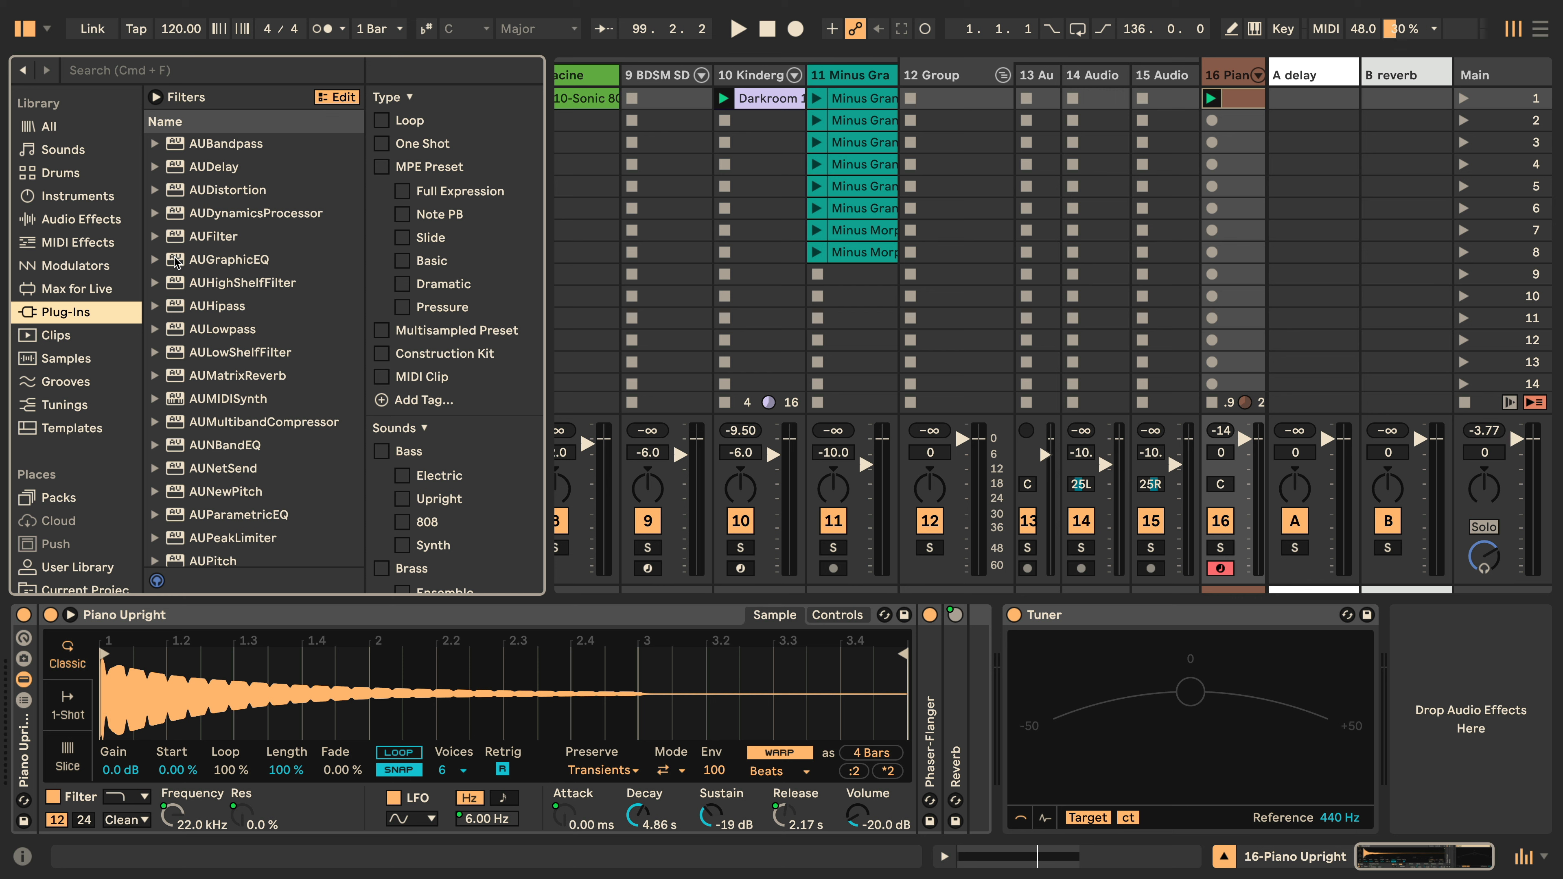
{"action": "scroll", "coordinate": [177, 261], "scroll_direction": "down", "scroll_amount": 10}
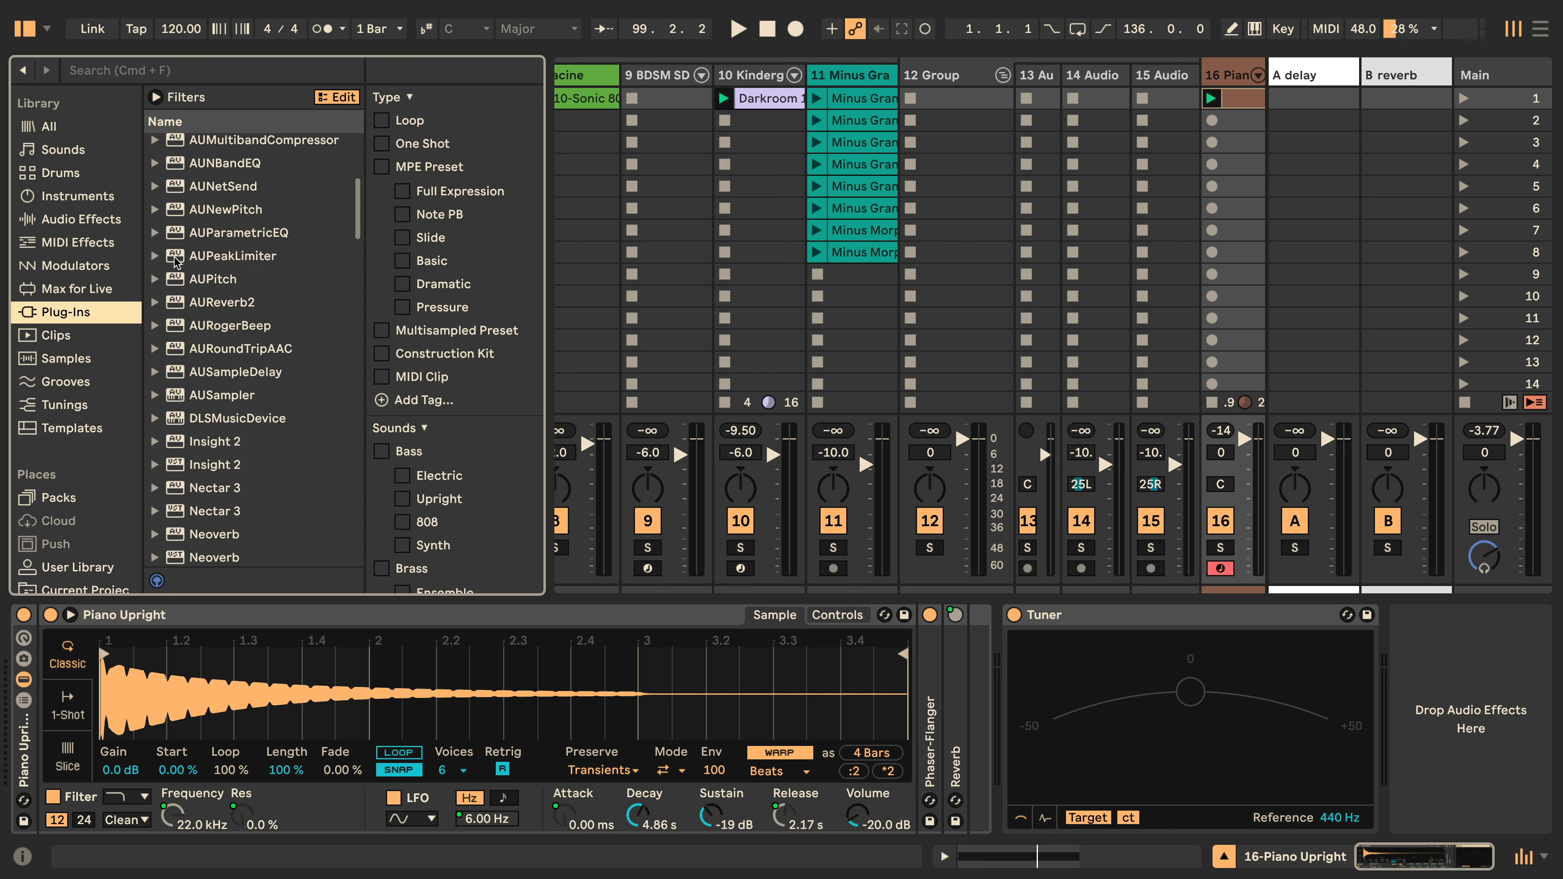
{"action": "scroll", "coordinate": [177, 262], "scroll_direction": "down", "scroll_amount": 15}
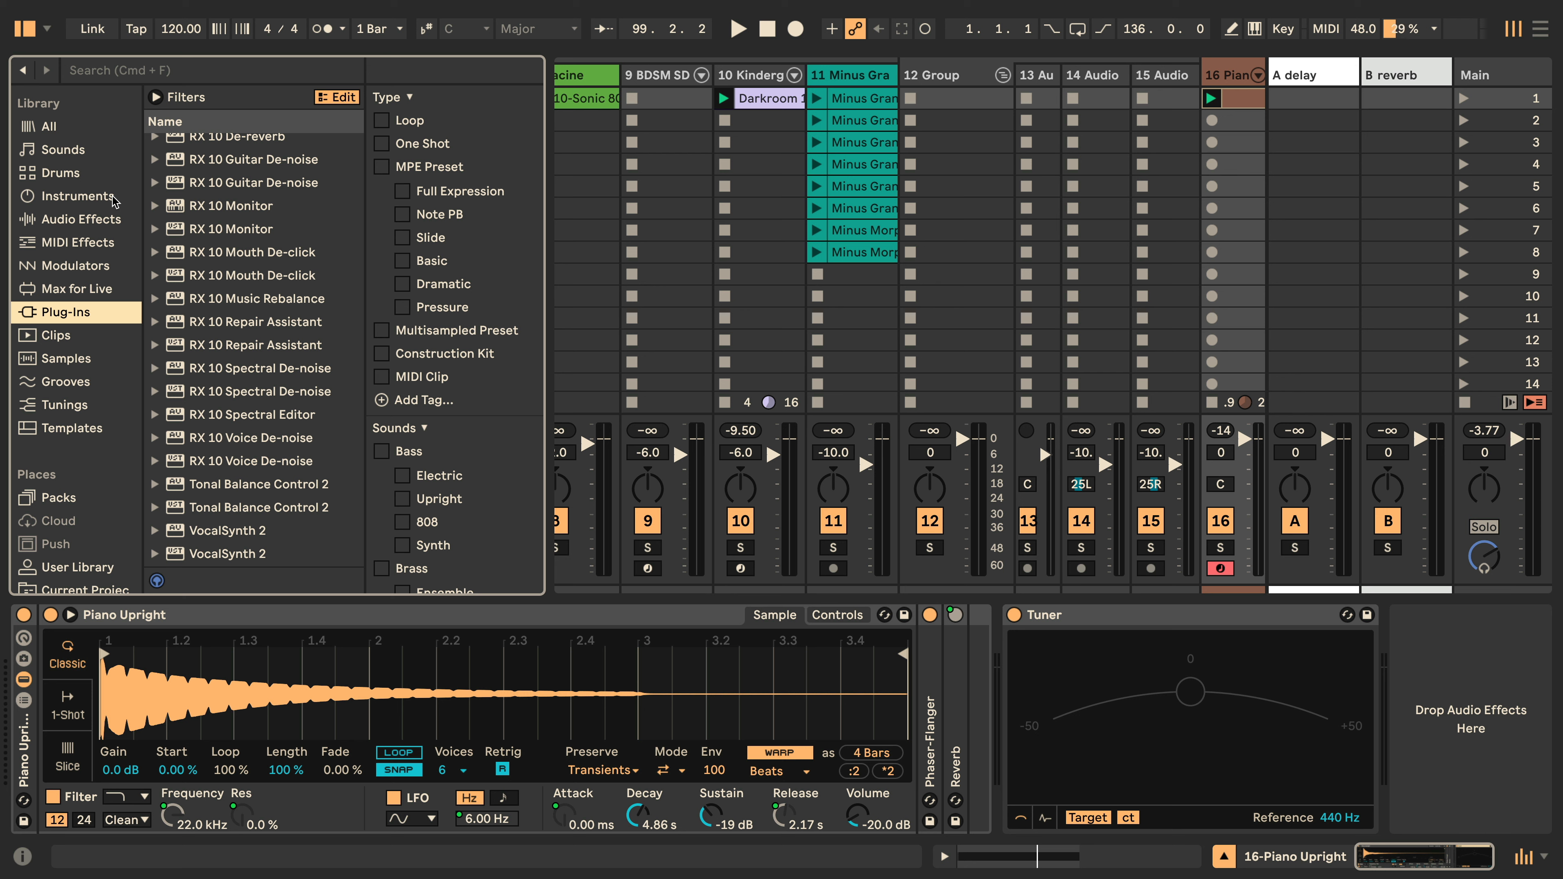
Search the browser for "bass" within the Instruments category and look through the matching presets.
{"action": "left_click", "coordinate": [108, 73]}
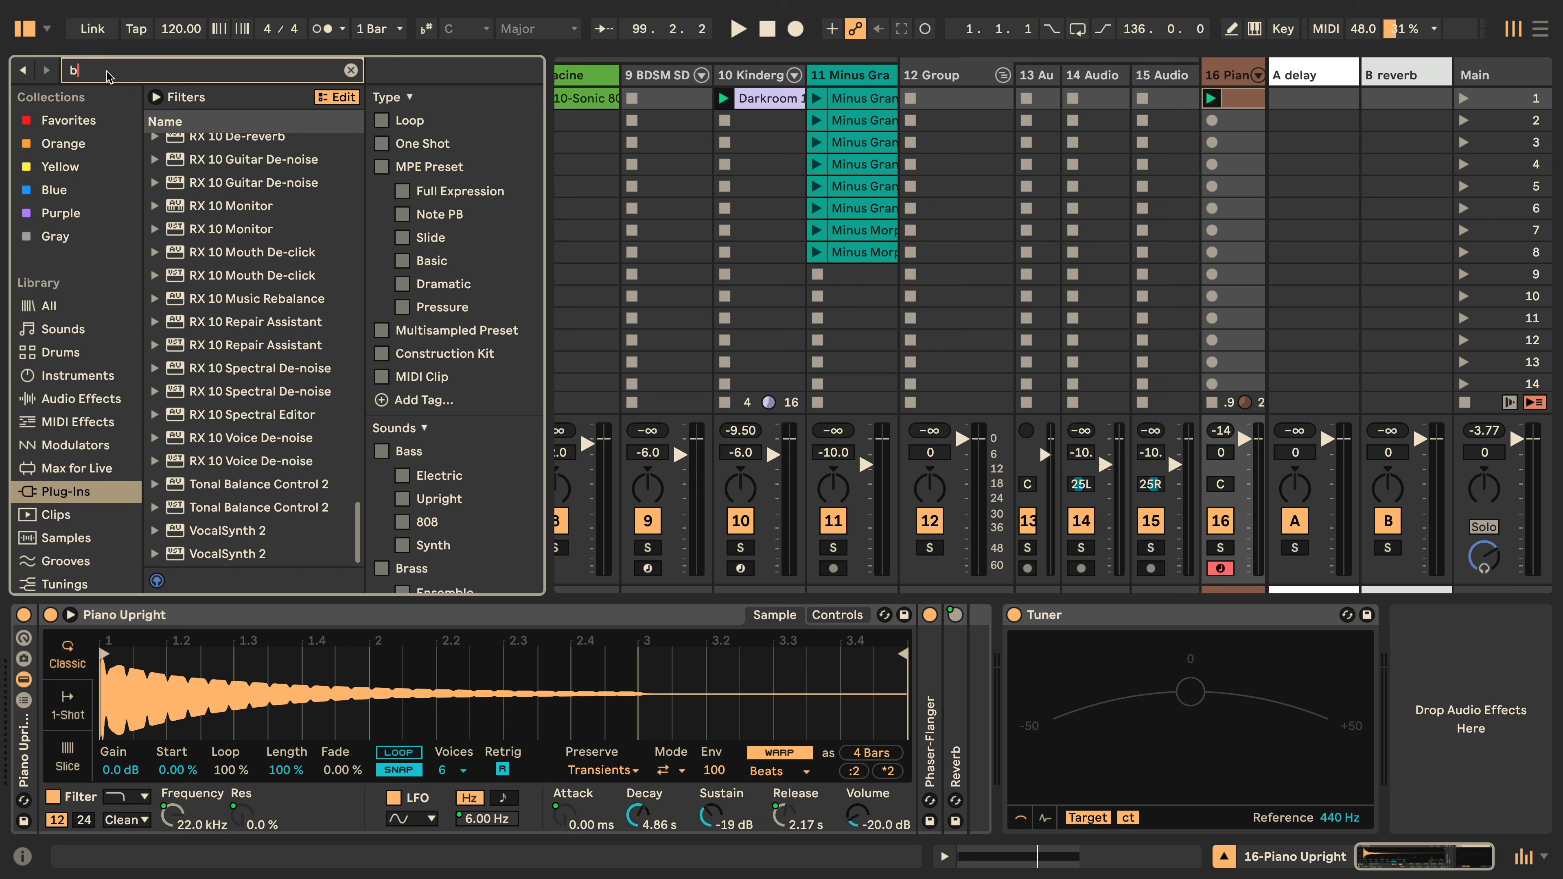
{"action": "type", "text": "bass"}
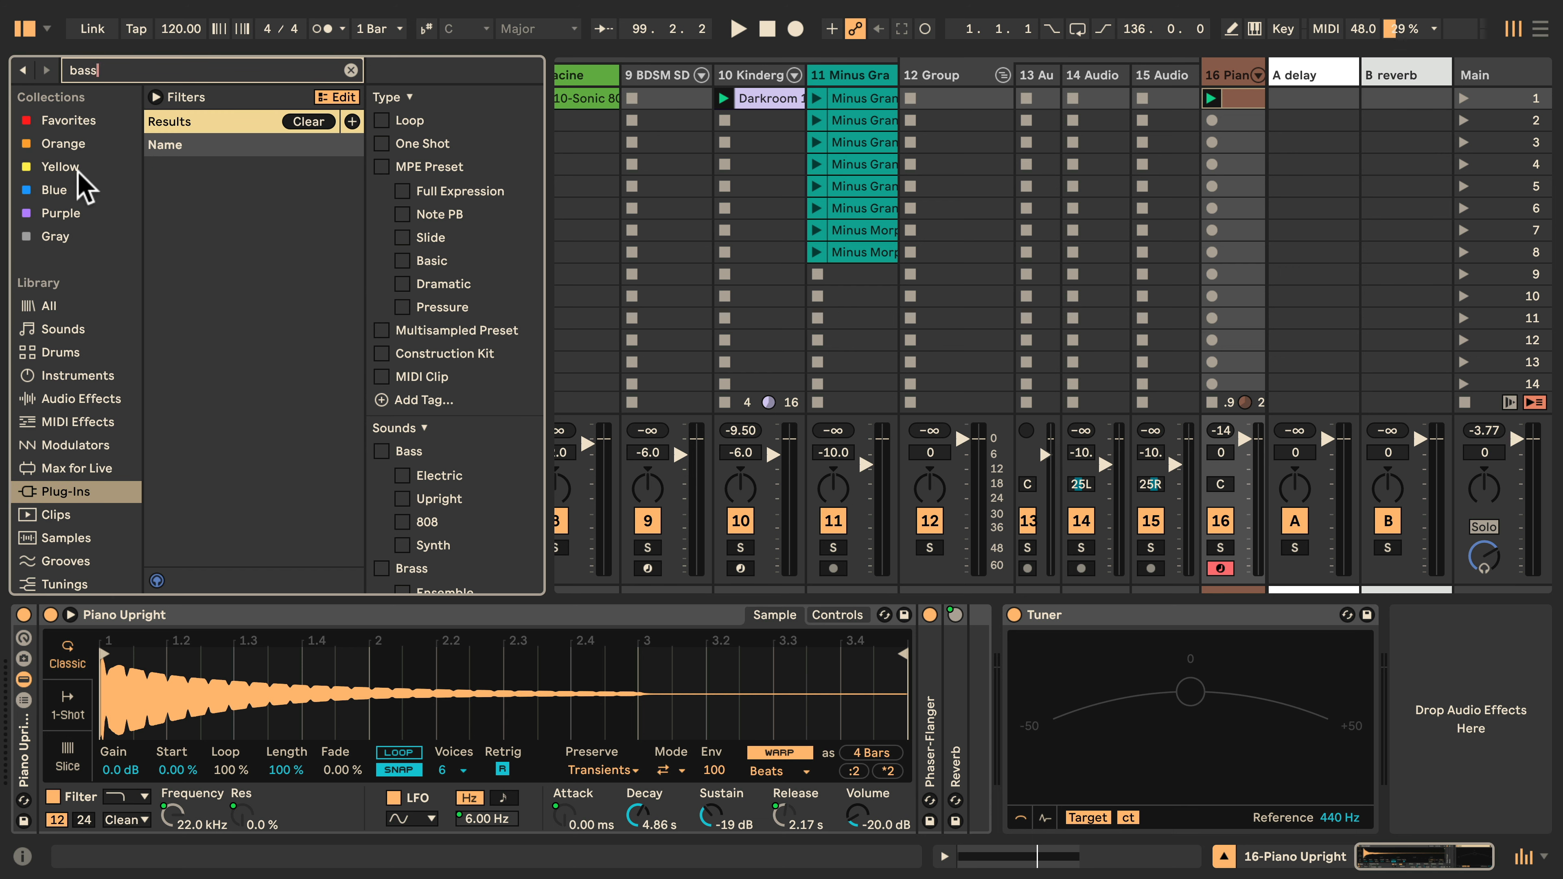
{"action": "left_click", "coordinate": [61, 375]}
{"action": "scroll", "coordinate": [258, 237], "scroll_direction": "down", "scroll_amount": 2}
{"action": "scroll", "coordinate": [258, 239], "scroll_direction": "down", "scroll_amount": 10}
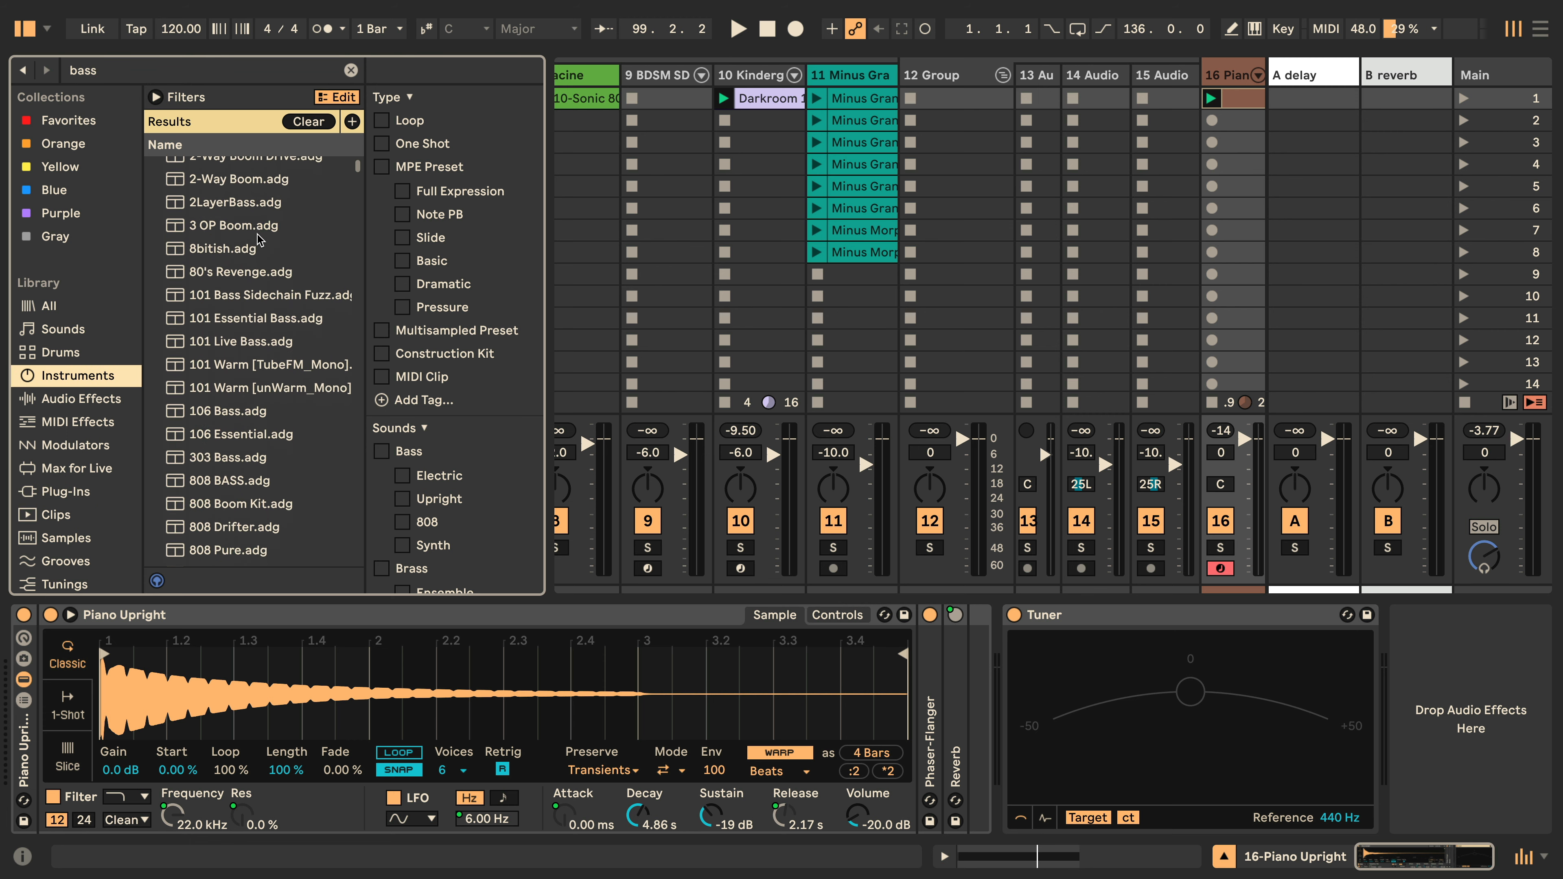
{"action": "scroll", "coordinate": [257, 241], "scroll_direction": "down", "scroll_amount": 12}
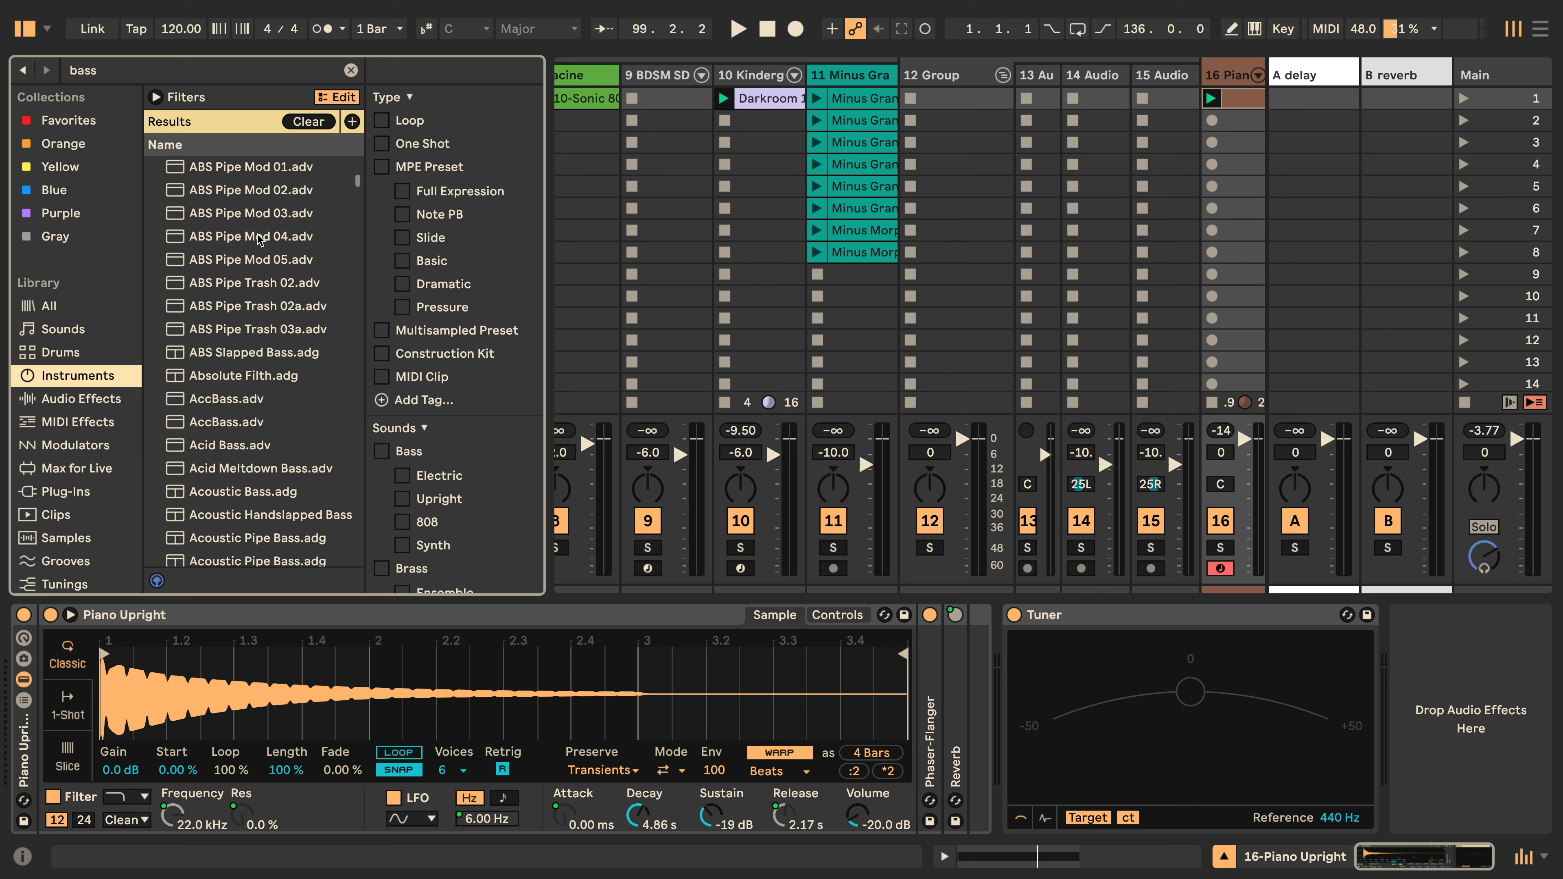
{"action": "scroll", "coordinate": [258, 239], "scroll_direction": "up", "scroll_amount": 20}
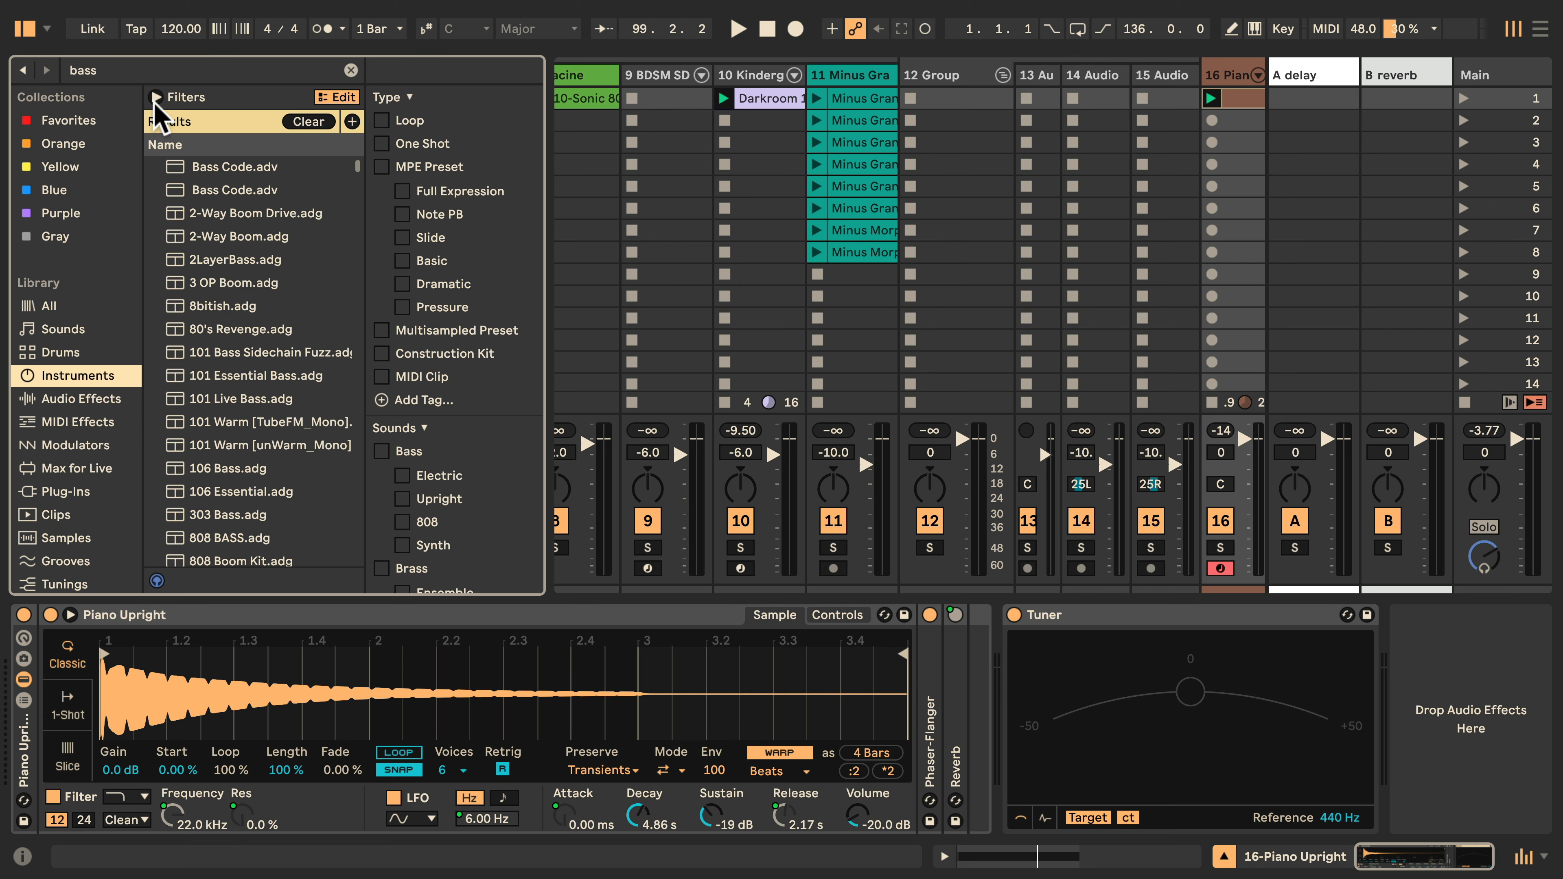
Refine the Instruments search to "bass drift" and look through the matching presets.
{"action": "left_click", "coordinate": [158, 70]}
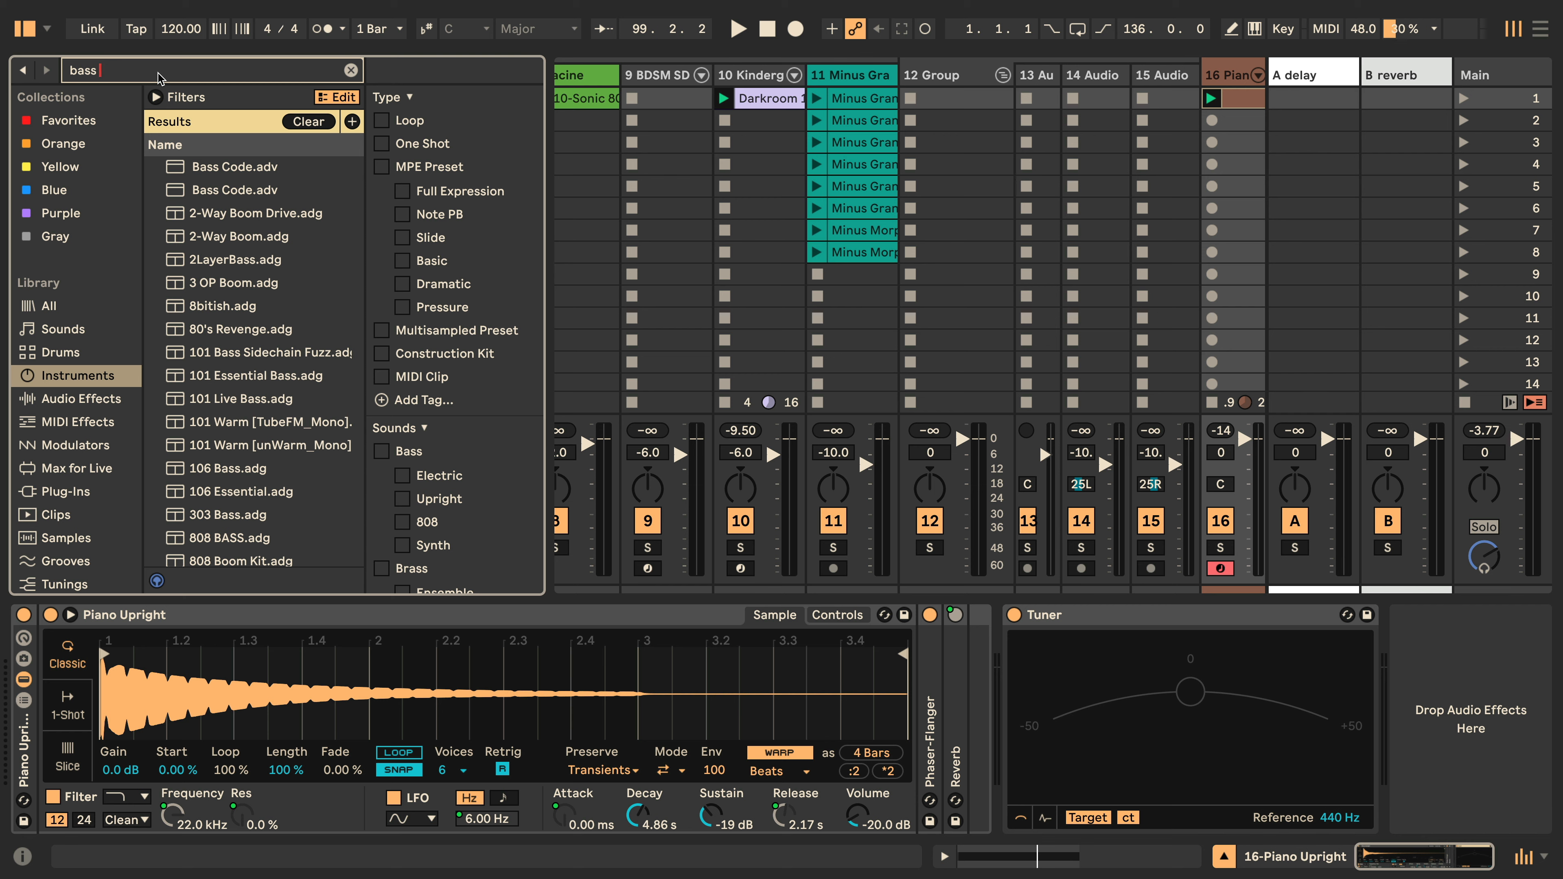
{"action": "type", "text": "drift"}
{"action": "scroll", "coordinate": [225, 213], "scroll_direction": "down", "scroll_amount": 5}
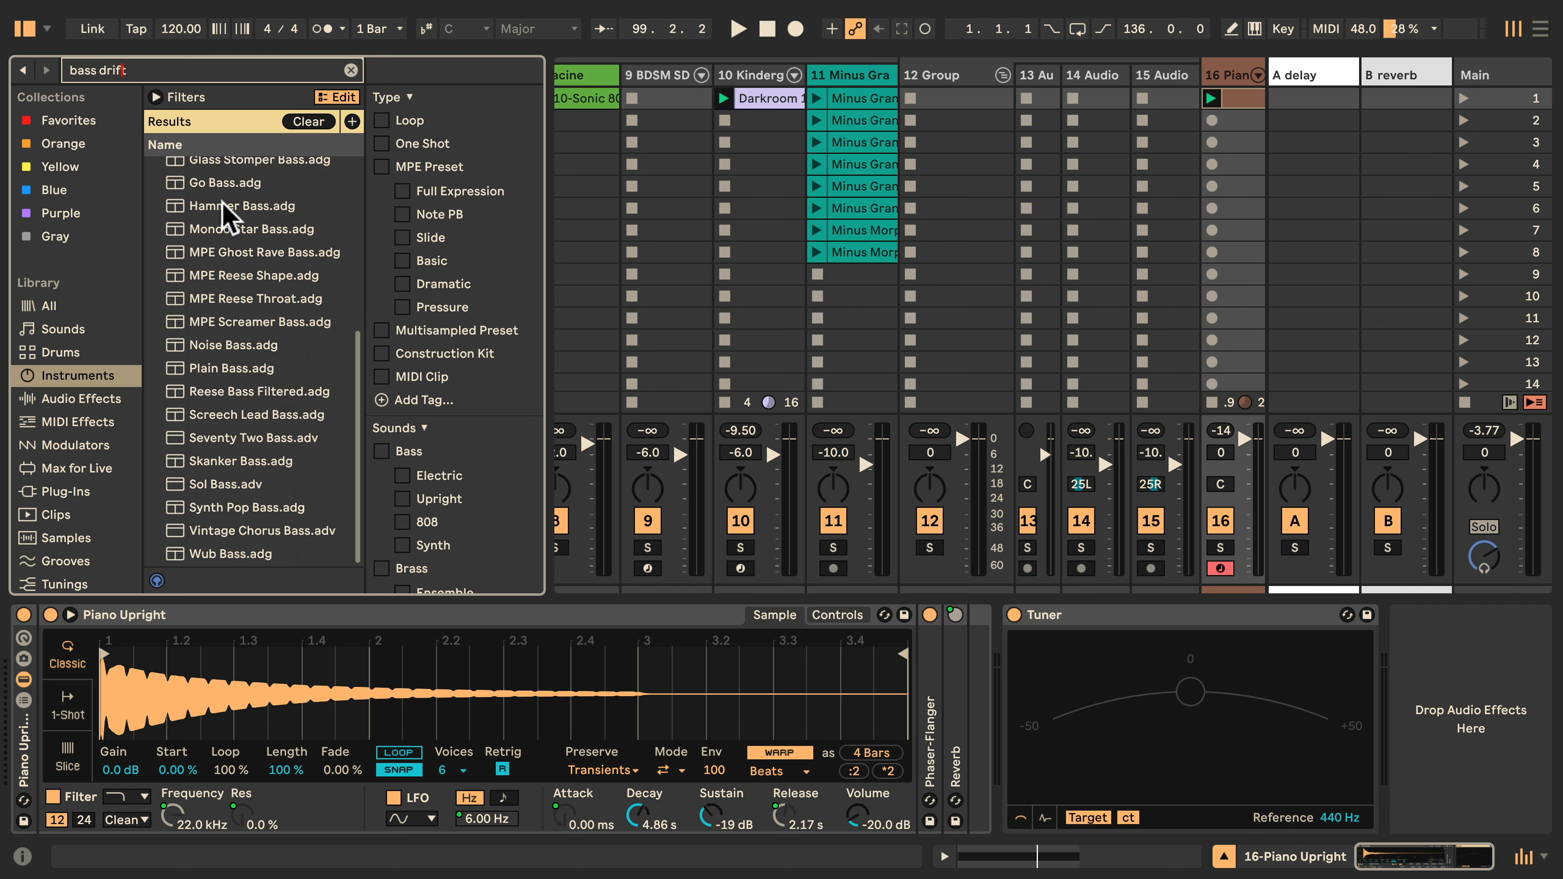